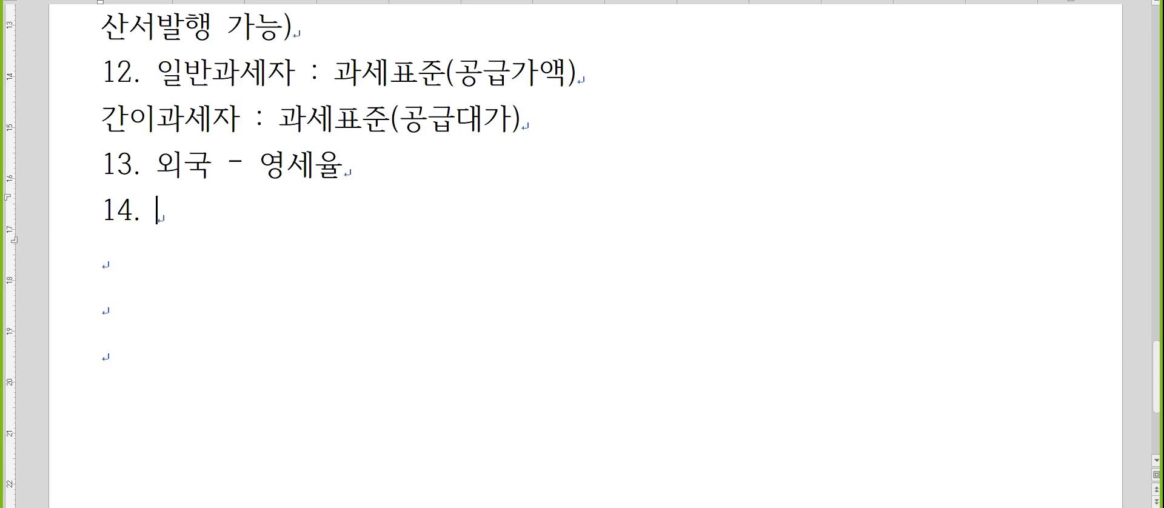
# Append ", 소비지국과세제도" after "외국 - 영세율" in item 13.
pyautogui.press('Up')
pyautogui.press('End')
pyautogui.write(', 소비ㅈ')
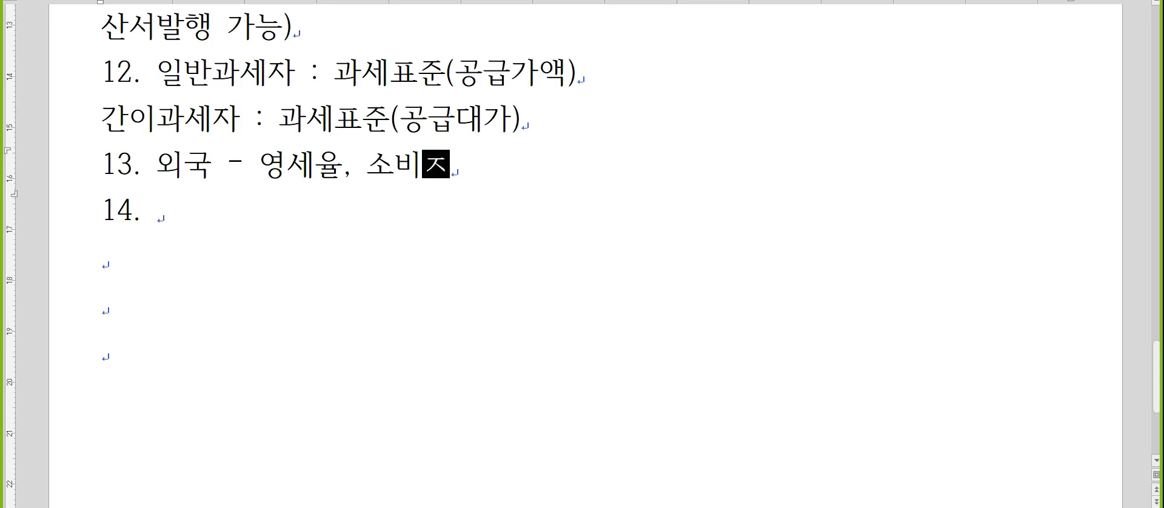
pyautogui.write('지국과세ㅈ')
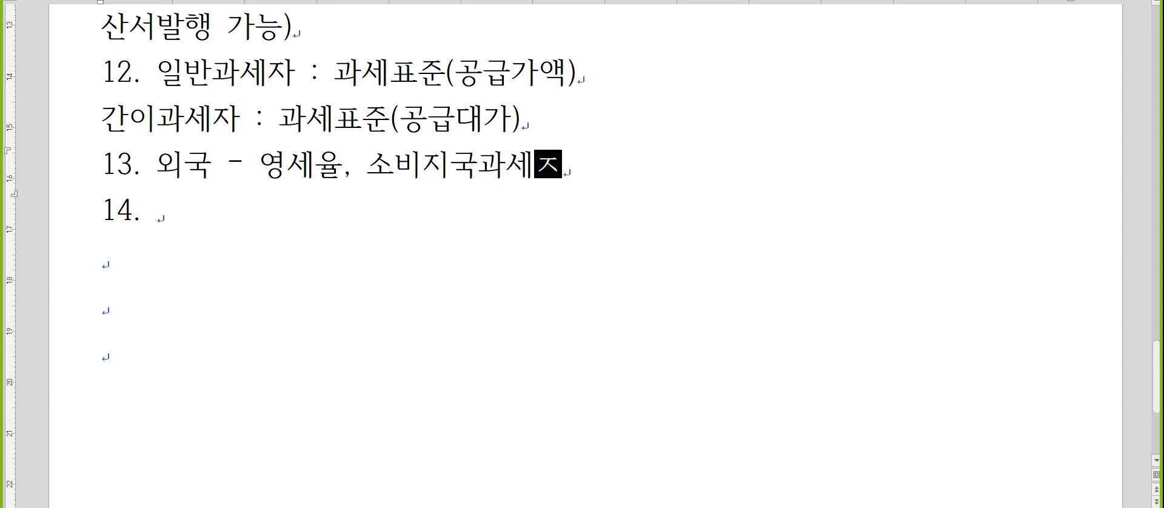
pyautogui.write('제도')
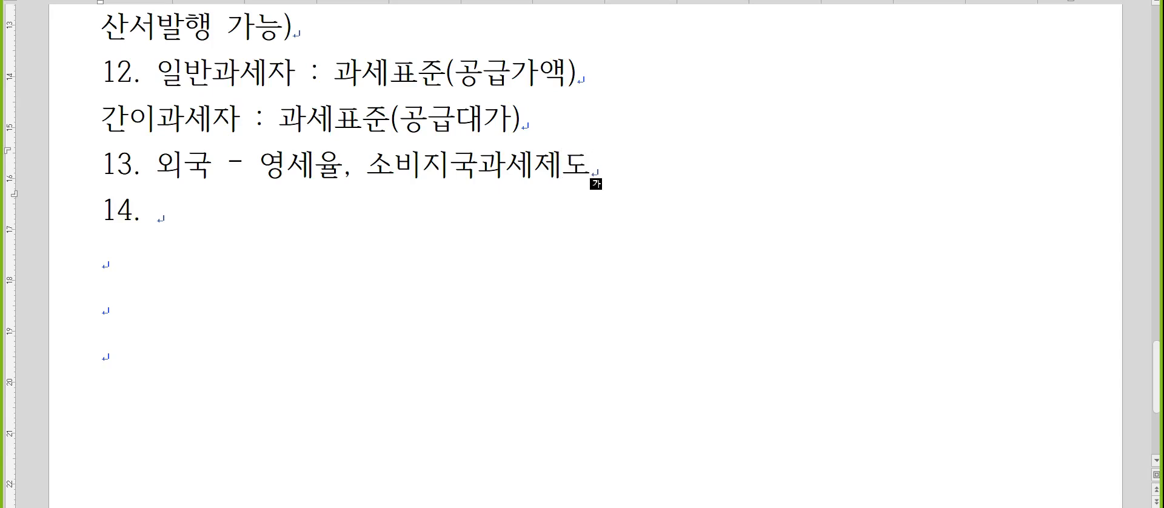
# Add the line "매출영세(간접수출)" directly beneath item 13.
pyautogui.press('Return')
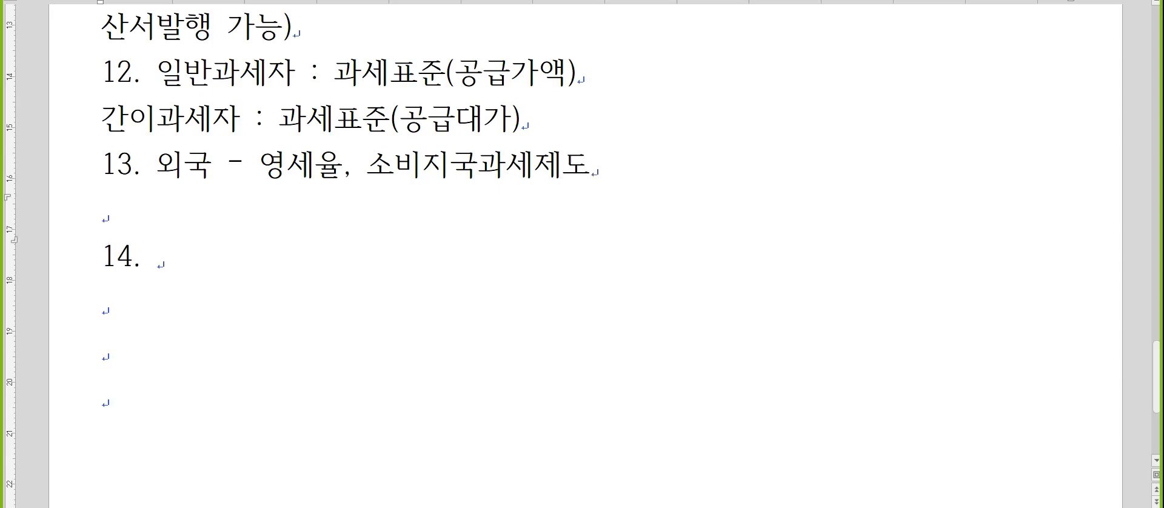
pyautogui.write('매출영세')
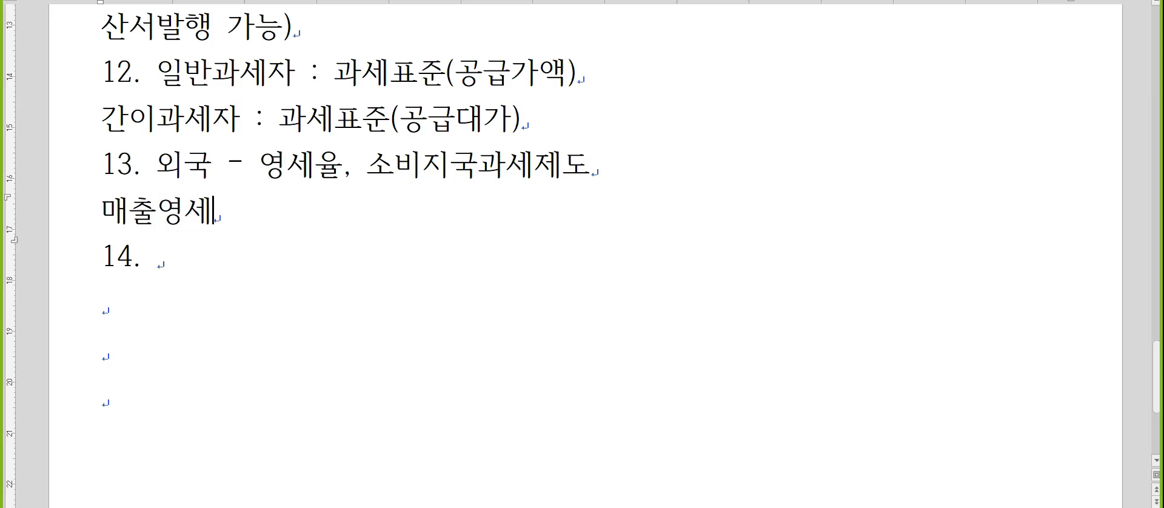
pyautogui.hotkey('shift', 'F8')
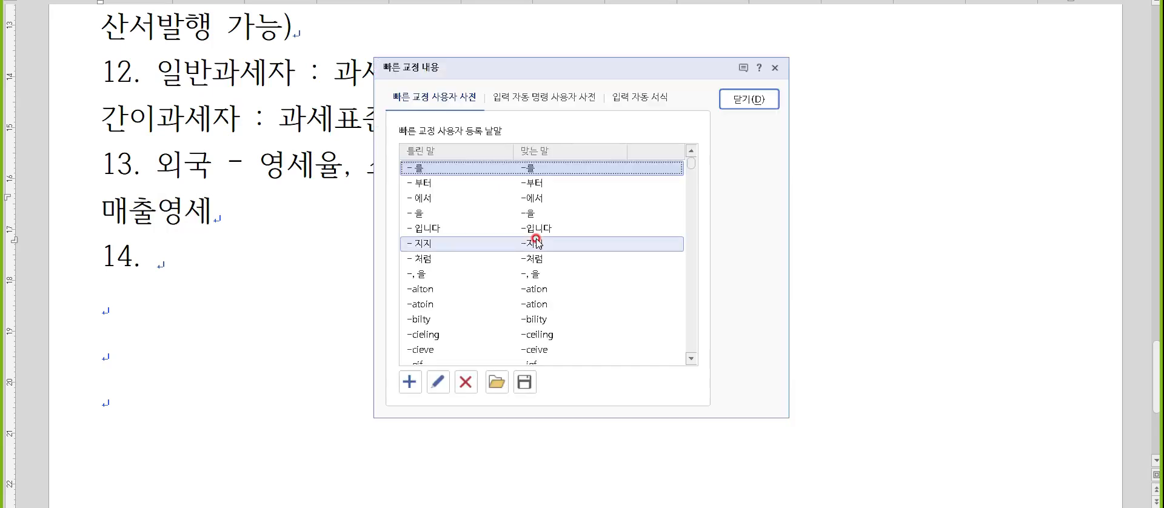
pyautogui.press('Escape')
pyautogui.write('(')
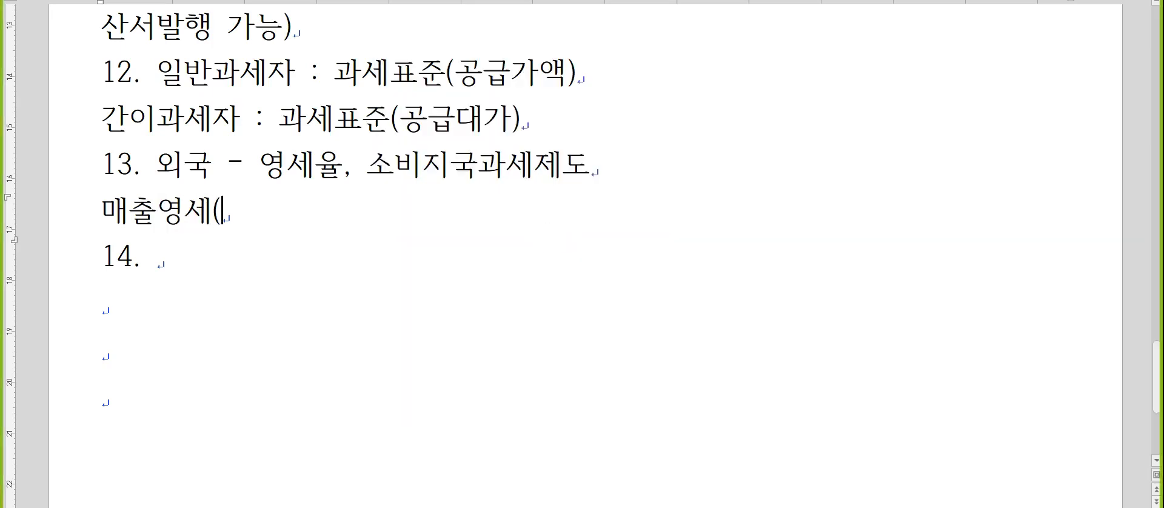
pyautogui.write('간지접수출)')
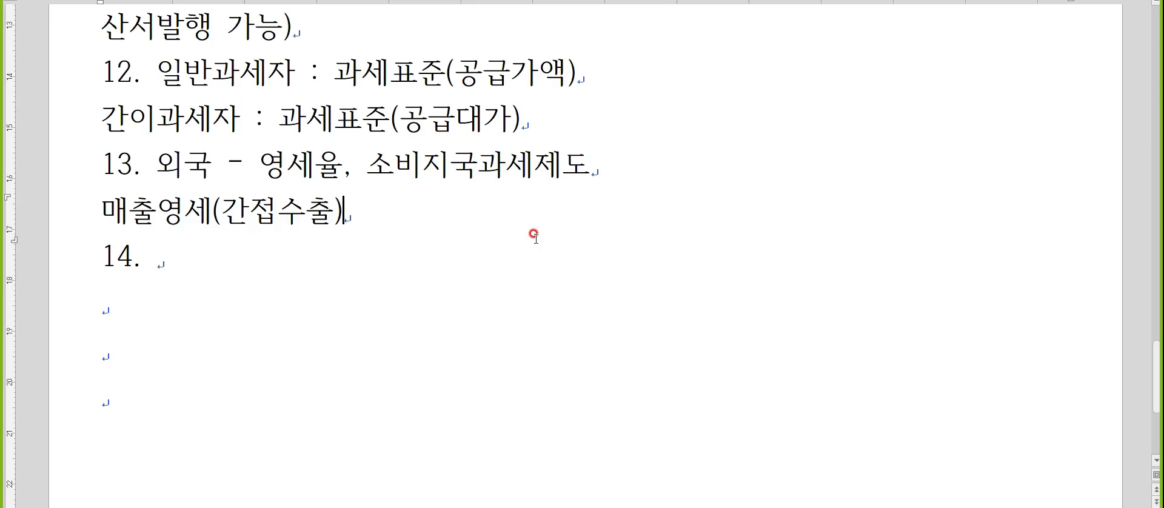
# Fill in item 14 with "환입, 에누리 - 차감" and begin a new line below it.
pyautogui.press('Hangul')
pyautogui.press('Down')
pyautogui.write('환이ㅂ, 에누리')
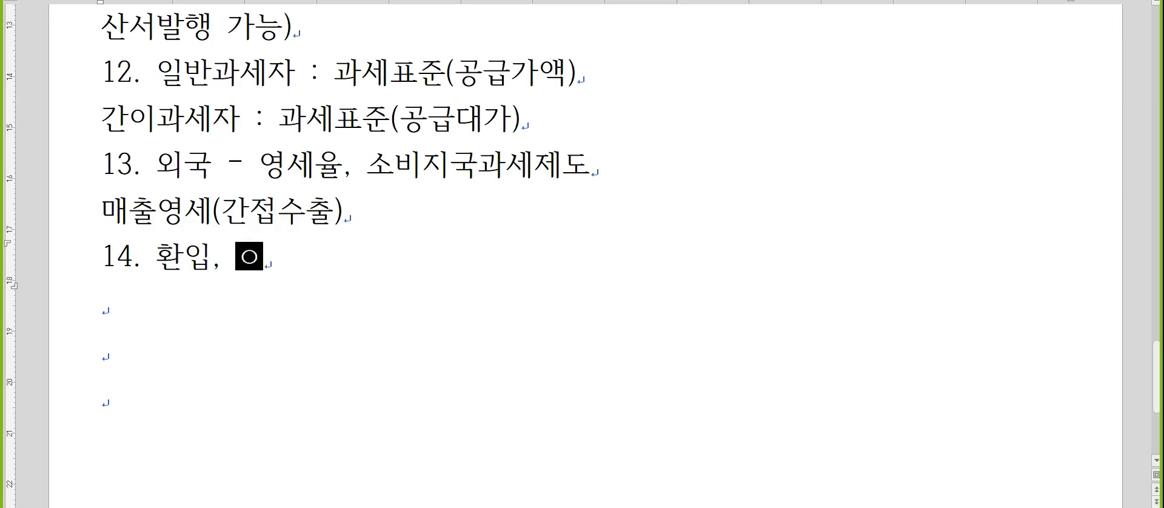
pyautogui.write(' - 차감')
pyautogui.press('Return')
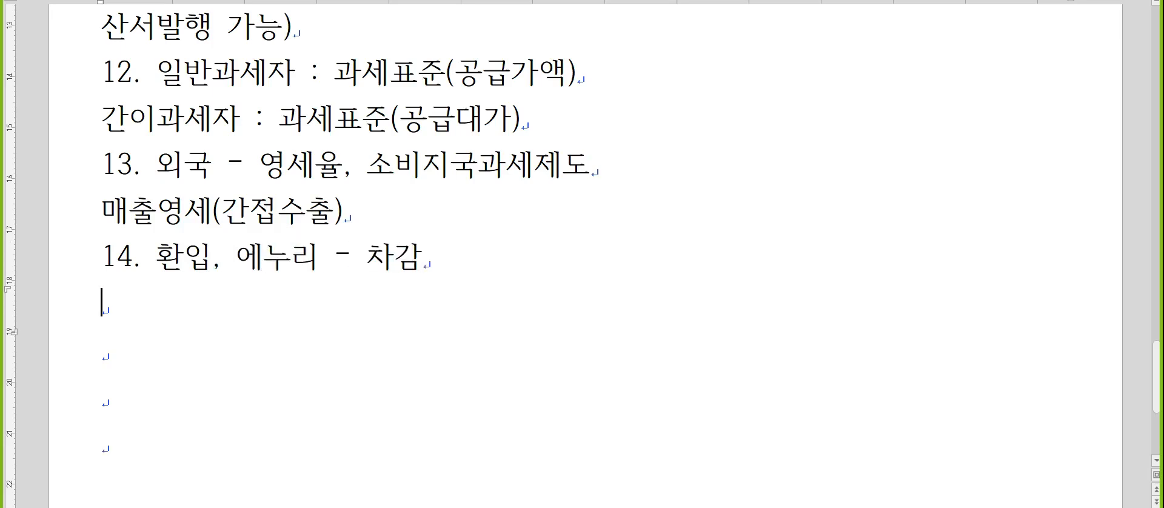
# Begin item 15 on the line below item 14 with the text "확정신고해야하는 자 :".
pyautogui.scroll(-1, 534, 235)
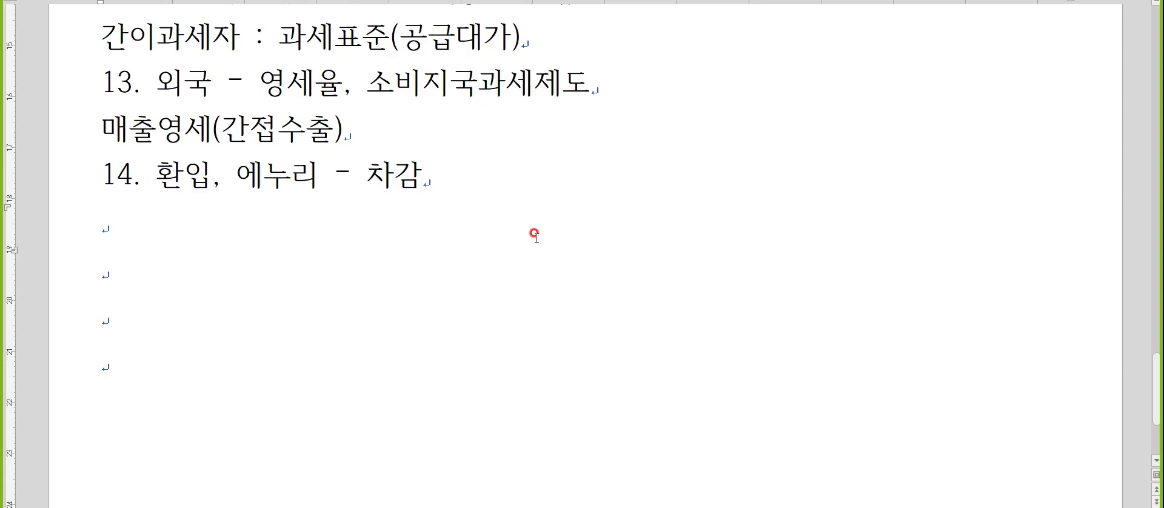
pyautogui.press('Hangul')
pyautogui.write('15.')
pyautogui.scroll(-2, 852, 101)
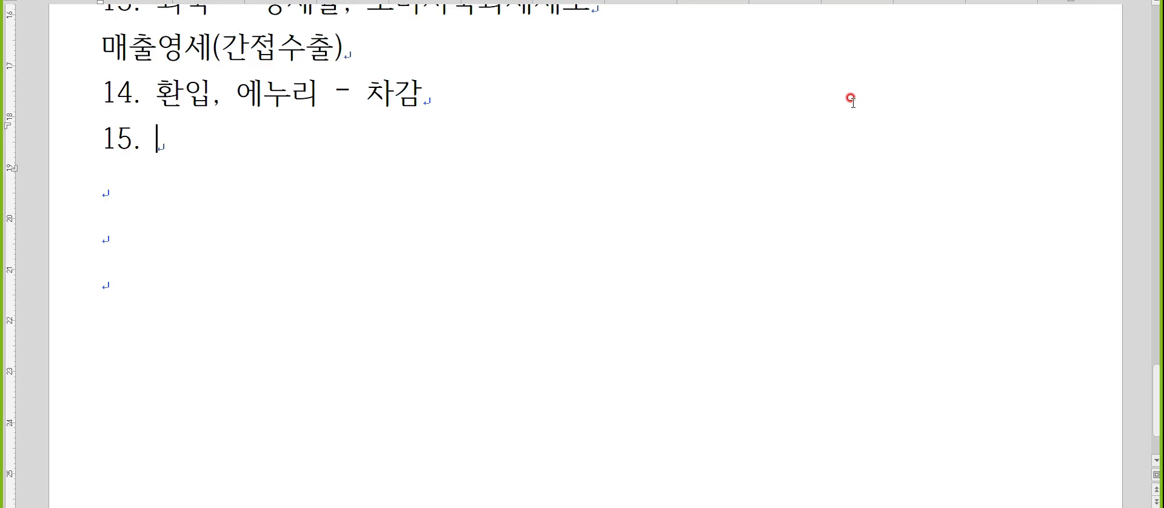
pyautogui.press('Hangul')
pyautogui.write('확정신고')
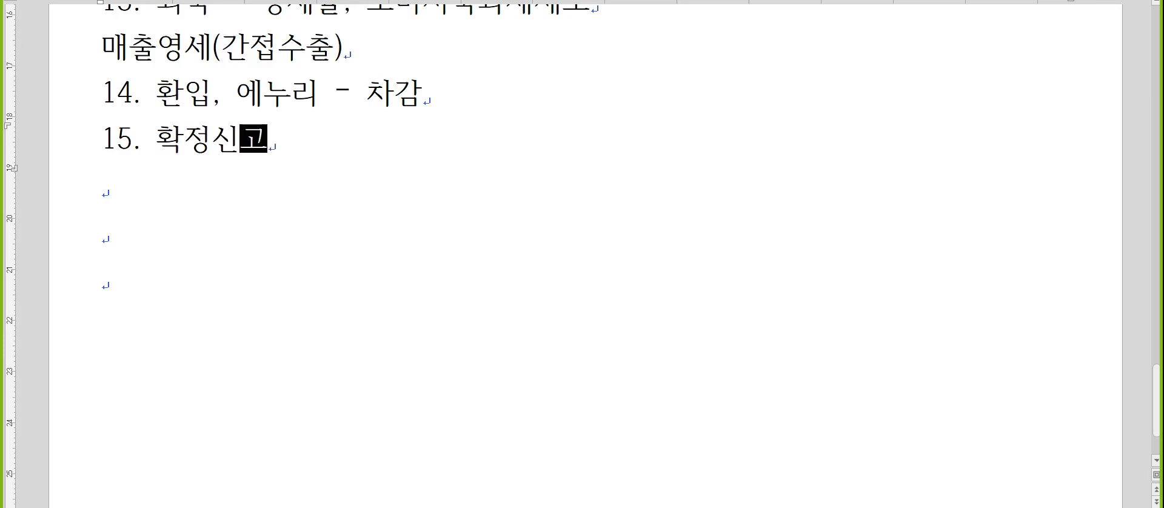
pyautogui.write('해야하는 자 ')
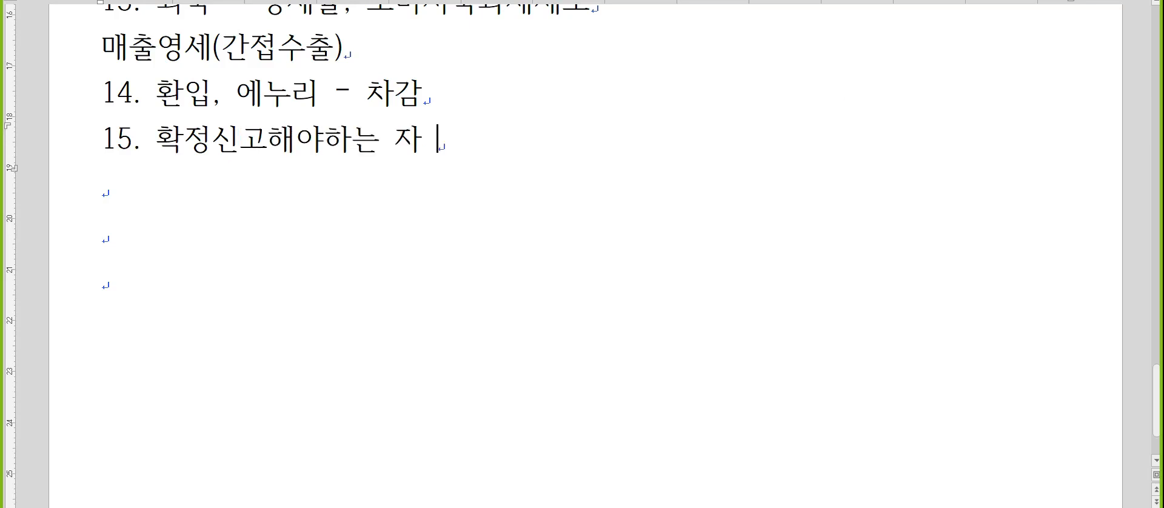
pyautogui.write(': ㅇ')
# Complete item 15 after the colon with "연말정산, 분리과세 제외".
pyautogui.press('BackSpace')
pyautogui.write('ㅂㄴㄹ')
pyautogui.press('BackSpace')
pyautogui.press('BackSpace')
pyautogui.press('BackSpace')
pyautogui.write('연말정산,')
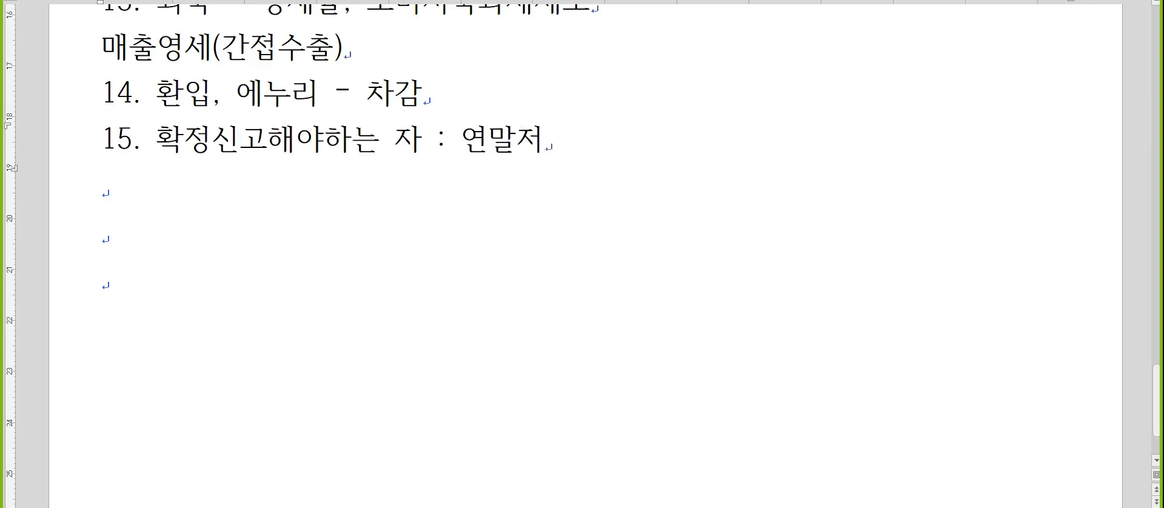
pyautogui.write(' 분리과세 제외')
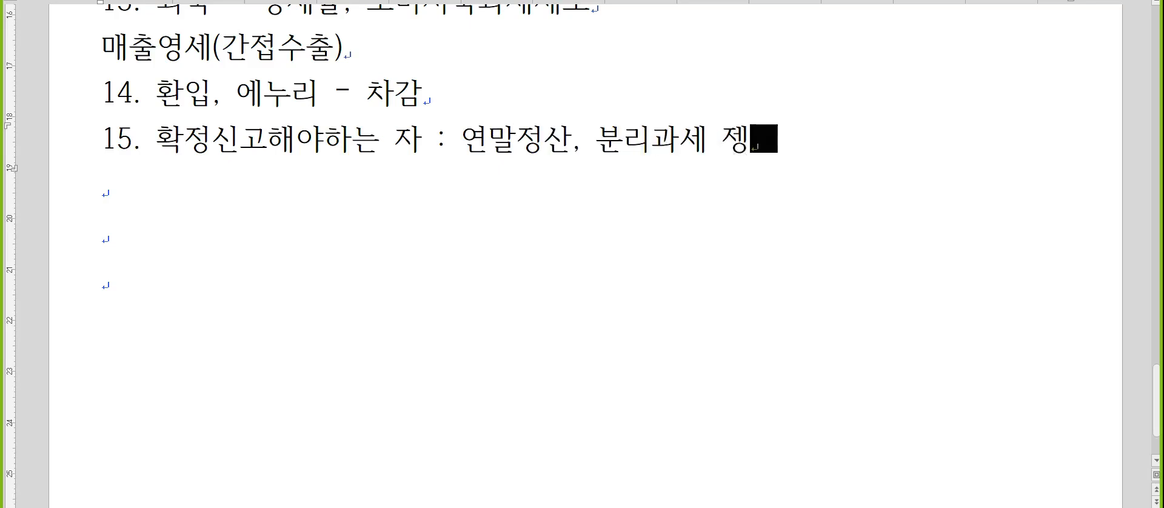
# Add the line "퇴직소득, 양도소득 : 분류과세" beneath item 15.
pyautogui.press('Return')
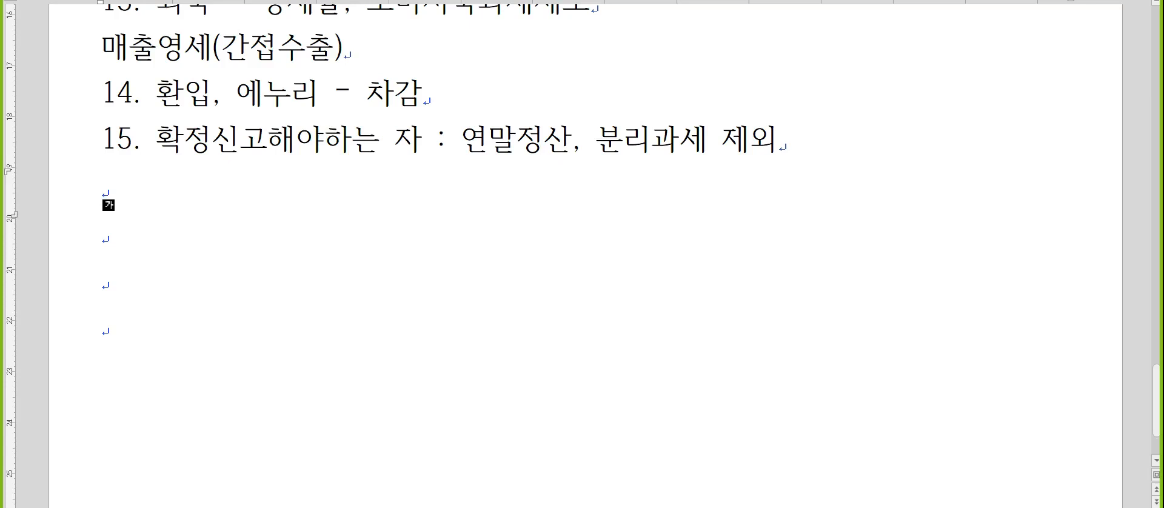
pyautogui.write('ㅌ퇴직')
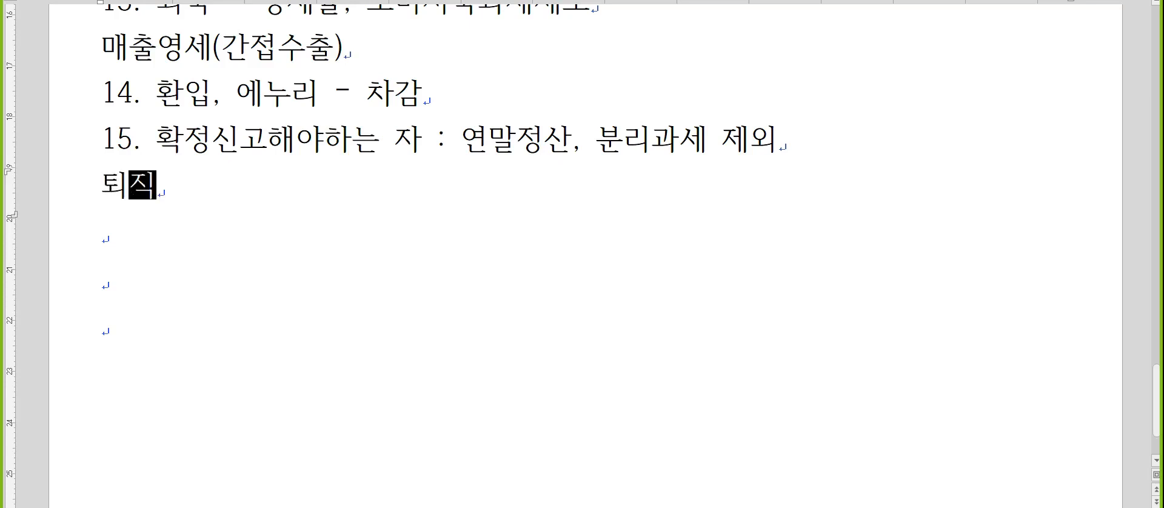
pyautogui.write('소득, 양도소득')
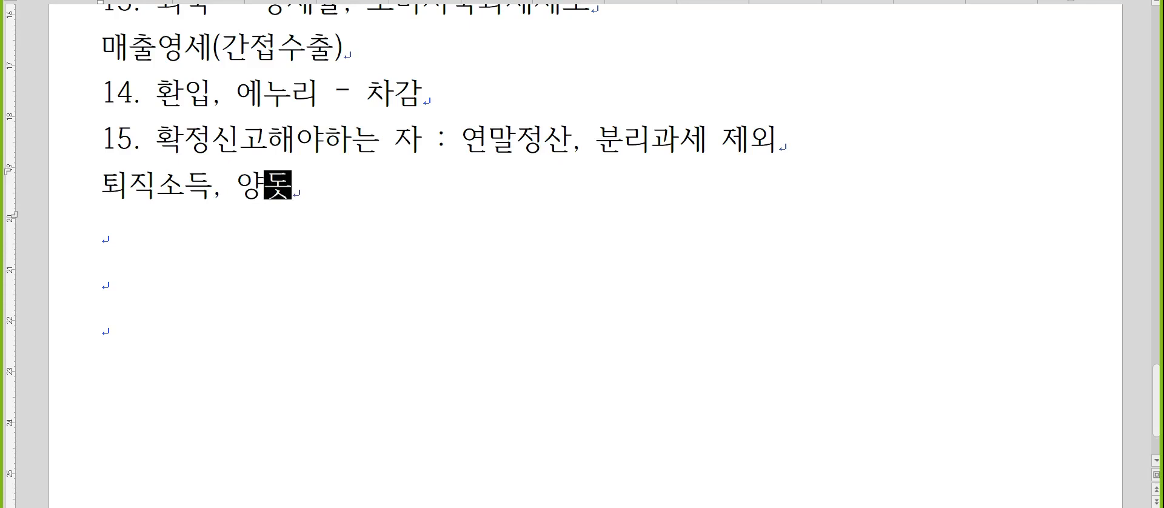
pyautogui.write(' : 분류고')
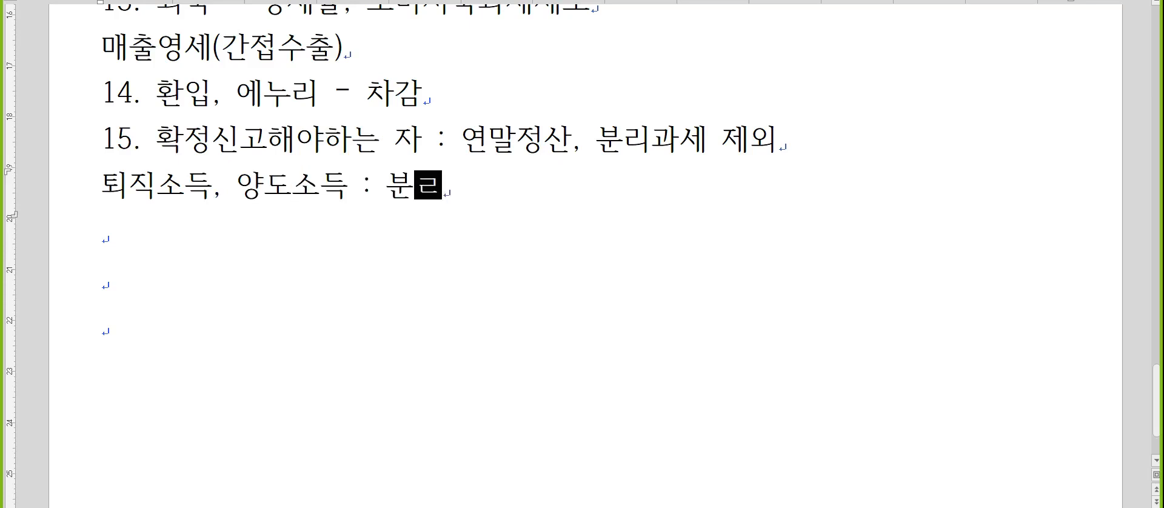
pyautogui.write('과세')
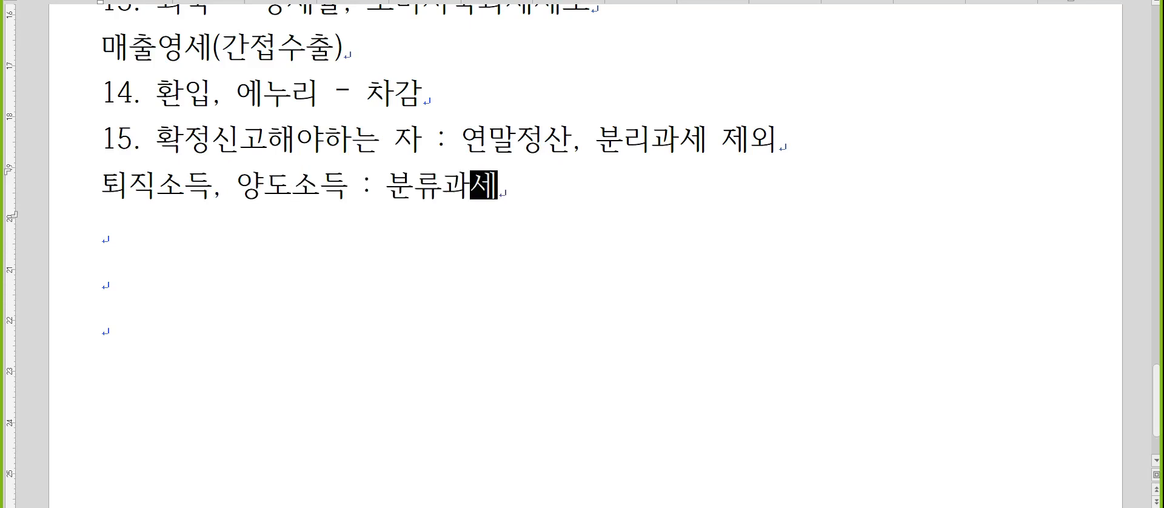
# List "종합소득세", "퇴직소득세" and "양도소득세" on three separate lines below the 분류과세 line.
pyautogui.press('Down')
pyautogui.write('종합')
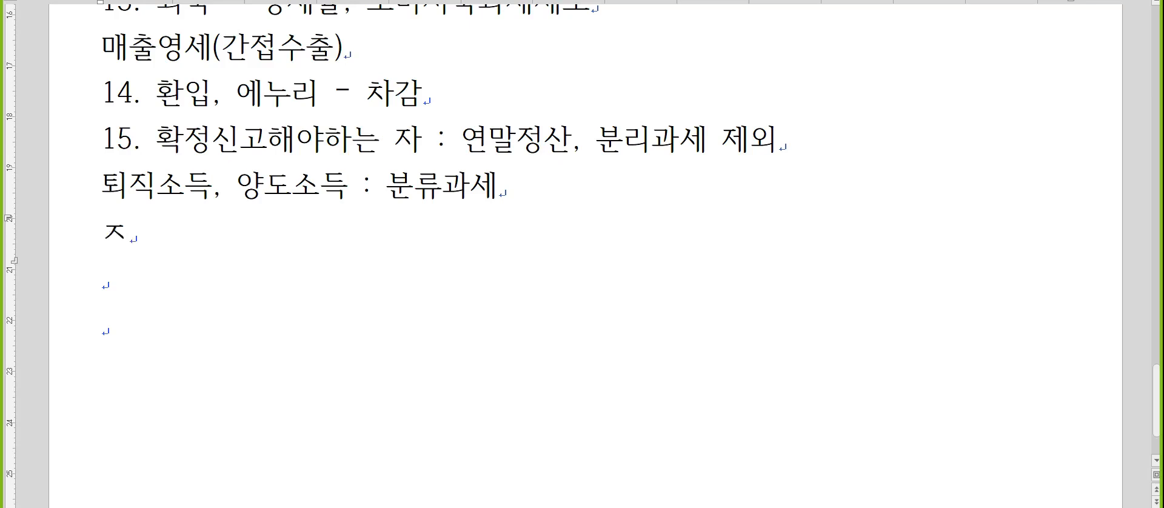
pyautogui.write('소득세')
pyautogui.press('Return')
pyautogui.write('퇴직')
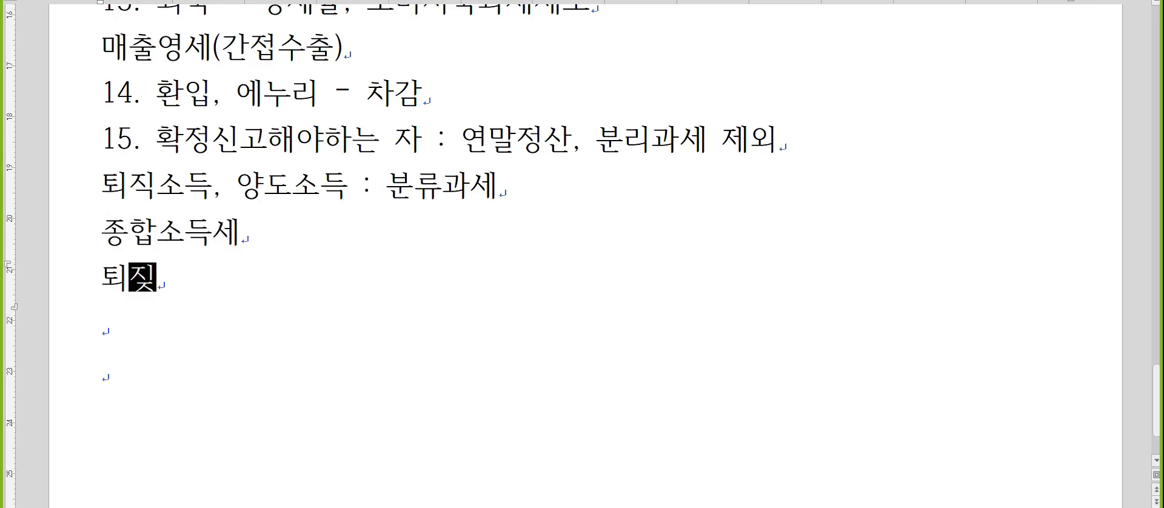
pyautogui.write('소득세')
pyautogui.press('Return')
pyautogui.write('양도')
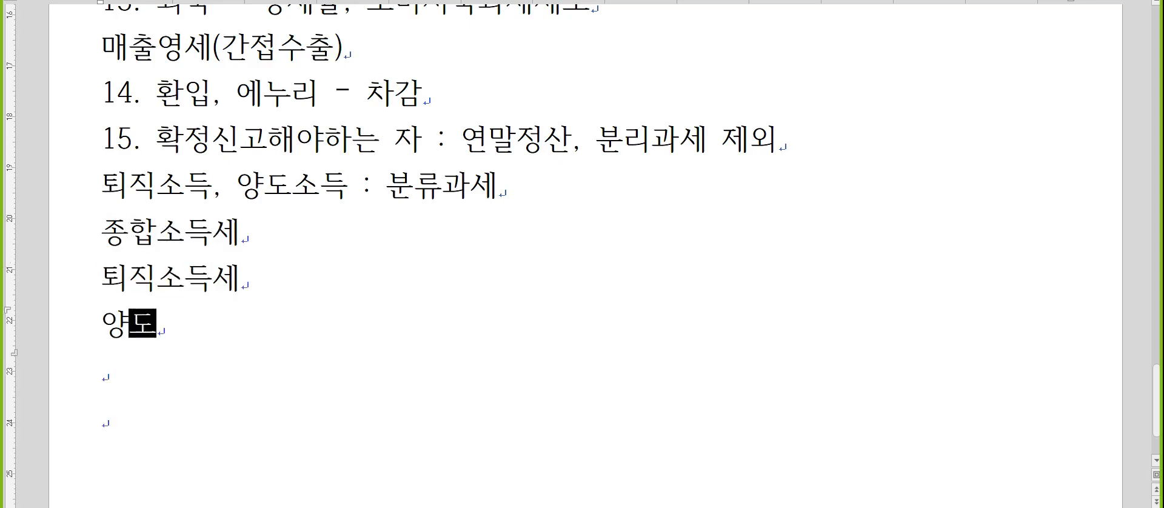
pyautogui.write('소득세')
# Append a colon after "종합소득세" to begin its explanation.
pyautogui.press('Up')
pyautogui.press('Up')
pyautogui.write(': ㅇ')
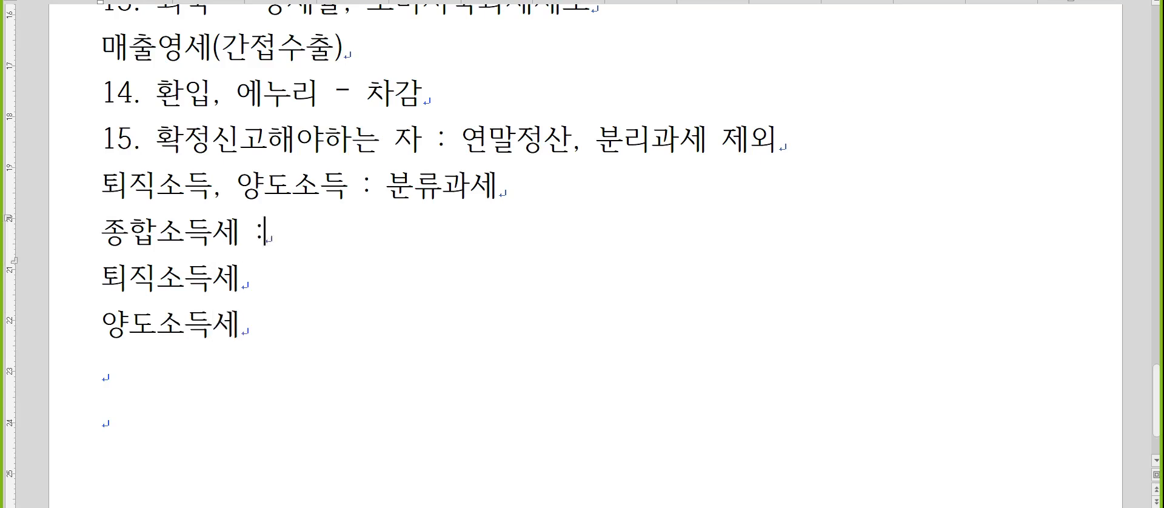
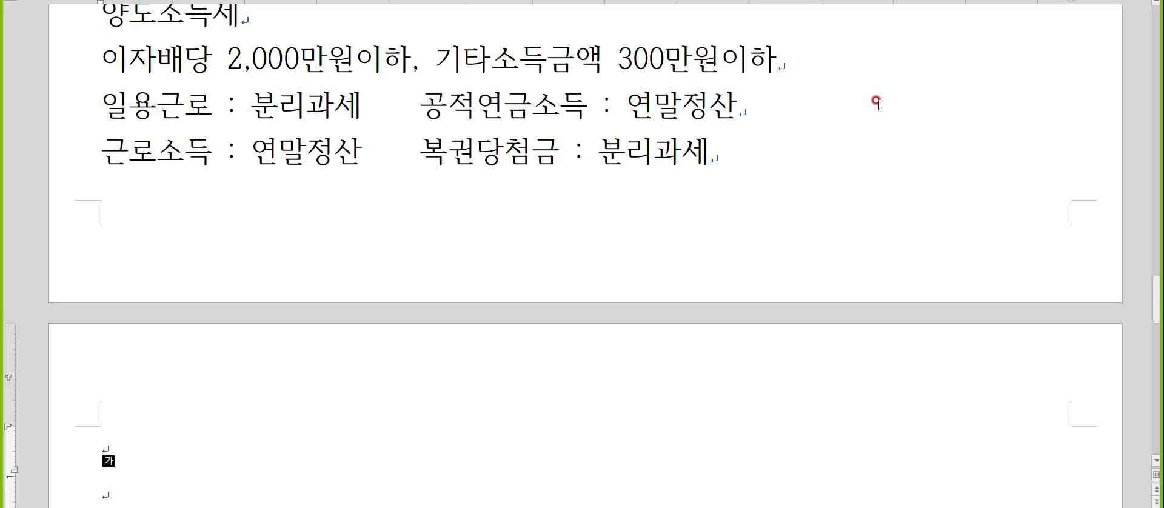
# Add the heading "실무시험" on the new page and begin the line below it with "4월20일".
pyautogui.write('실무시험')
pyautogui.press('Return')
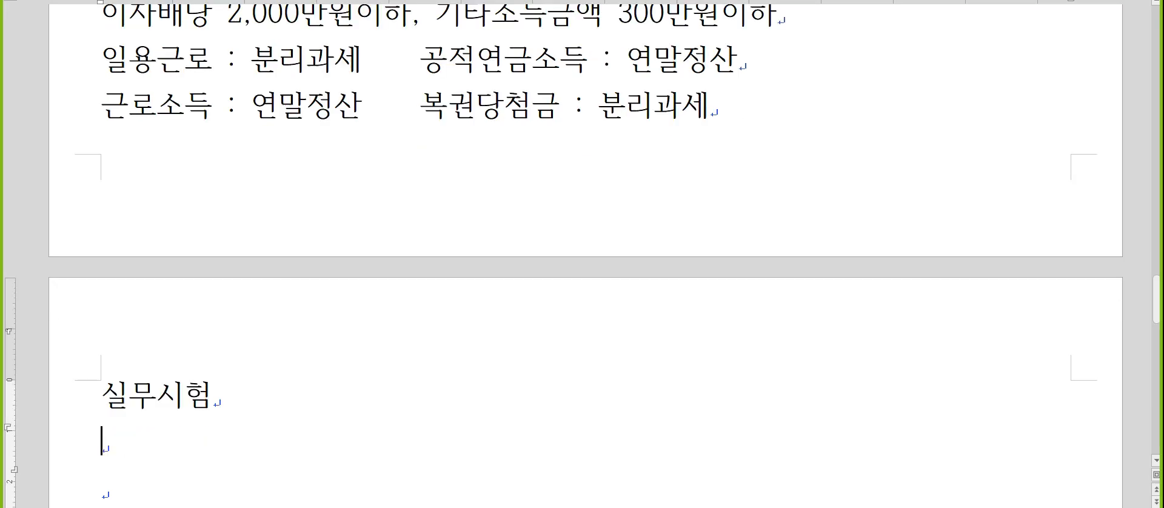
pyautogui.scroll(-5, 892, 107)
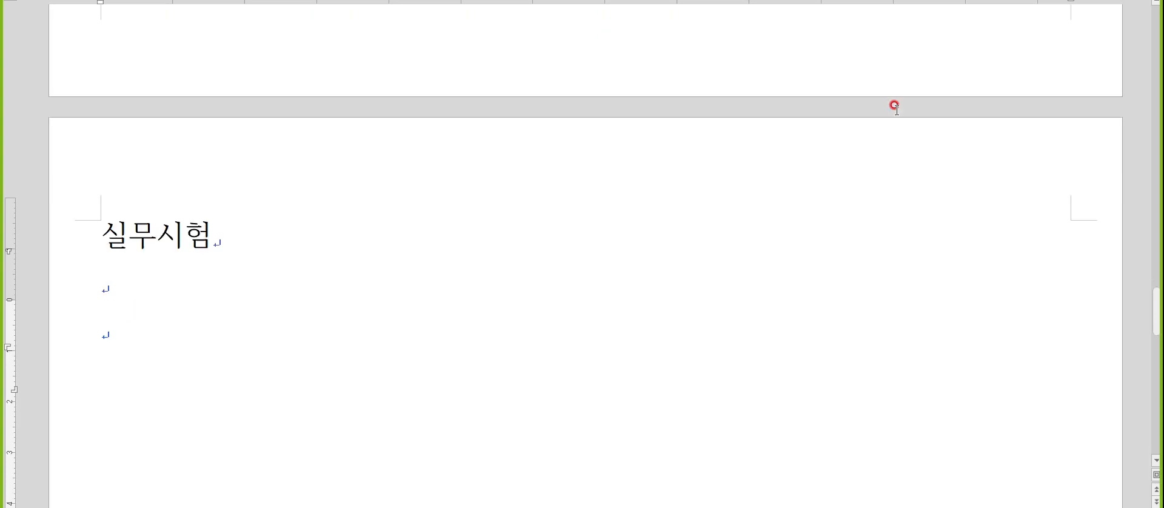
pyautogui.scroll(-1, 894, 106)
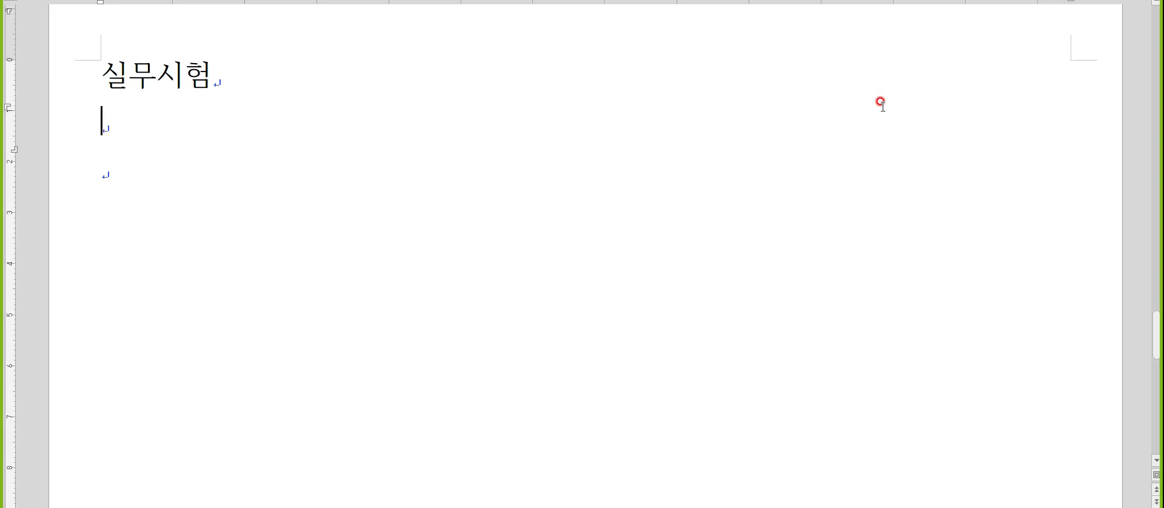
pyautogui.press('Hangul')
pyautogui.write('4월20일 ')
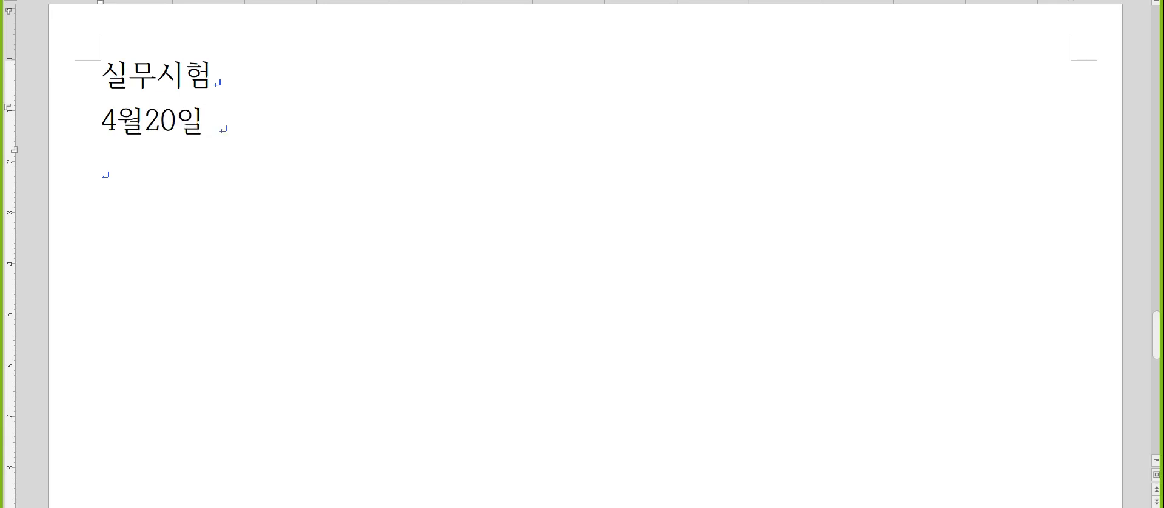
pyautogui.write('선납세금')
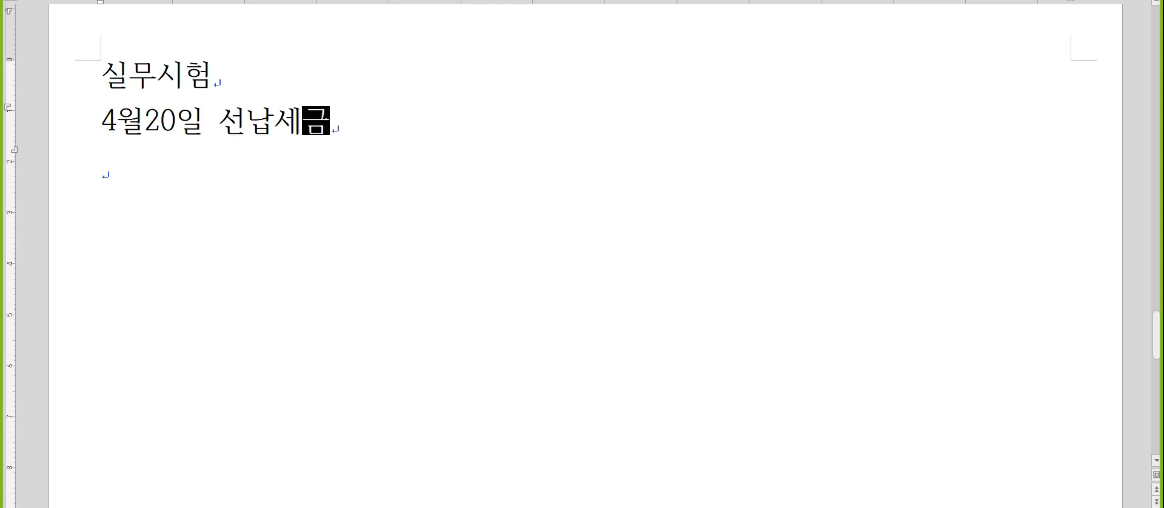
pyautogui.write('3,234,000')
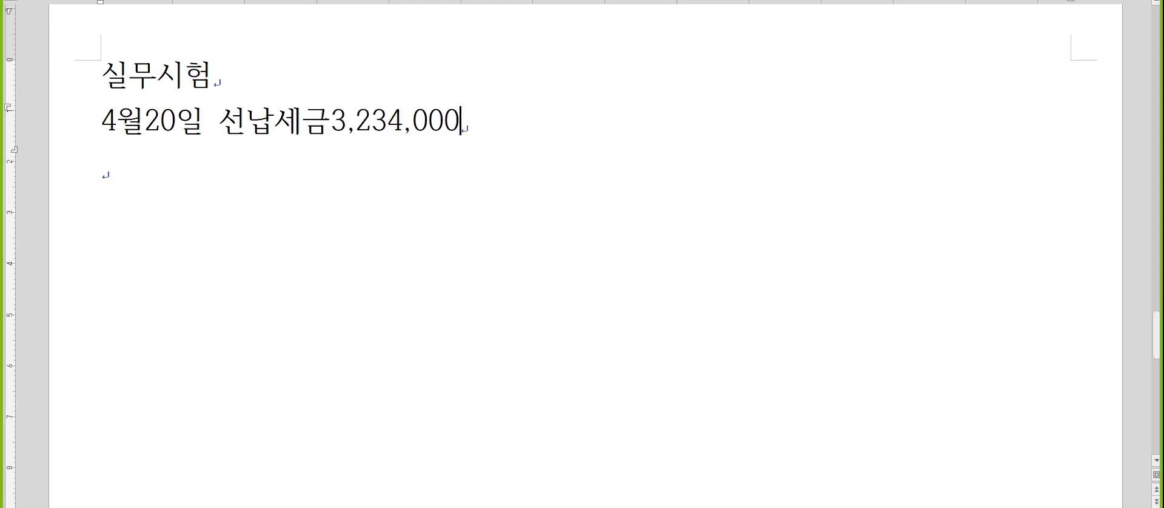
pyautogui.write('/정기예금')
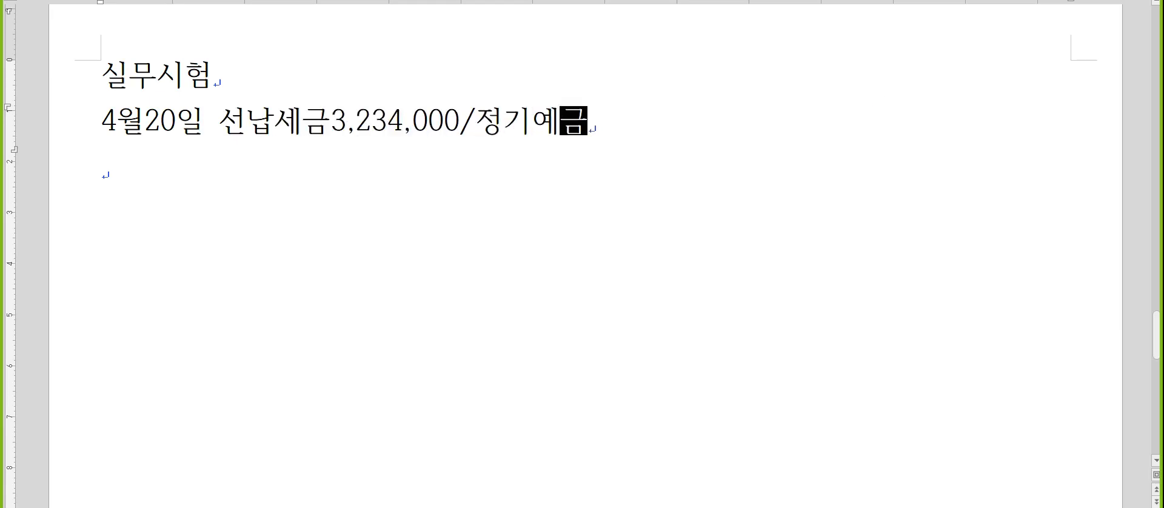
pyautogui.write('300,000,000')
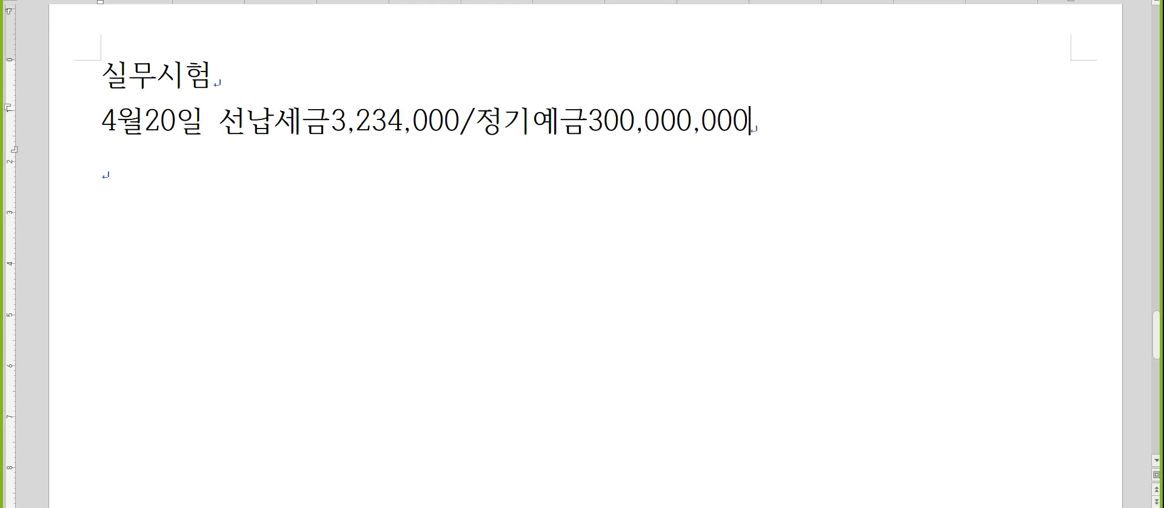
# Add the second credit line "/이자수익21,000,000" beneath the 정기예금 entry, aligned with the slash above.
pyautogui.press('Down')
pyautogui.write('/이자수익21,0')
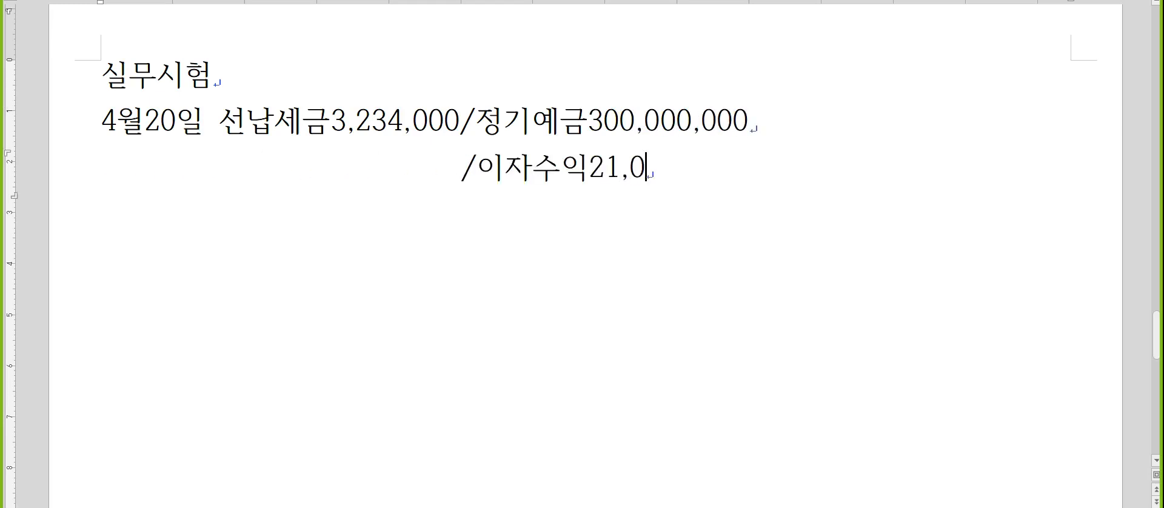
pyautogui.write('00,000')
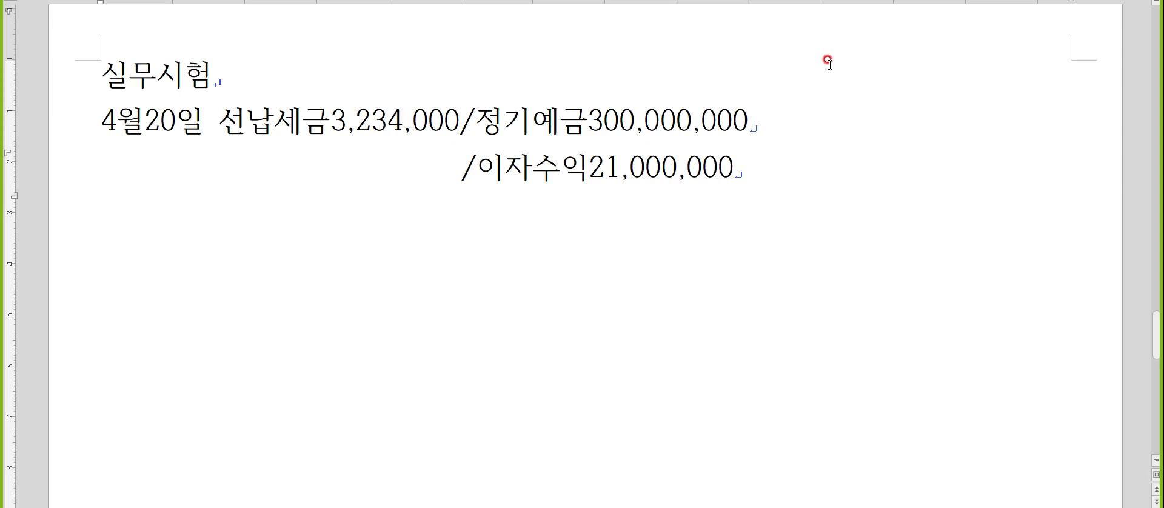
pyautogui.scroll(-2, 828, 61)
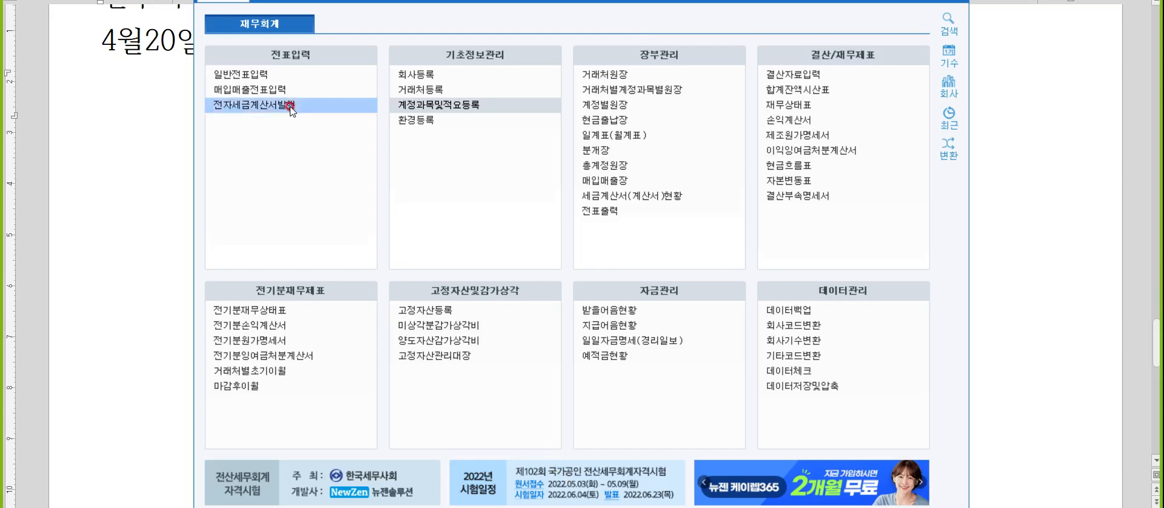
# Switch to the accounting program's voucher entry for 20 April 2022 and add a debit line for 0136 선납세금 of 3,234,000.
pyautogui.click(280, 79)
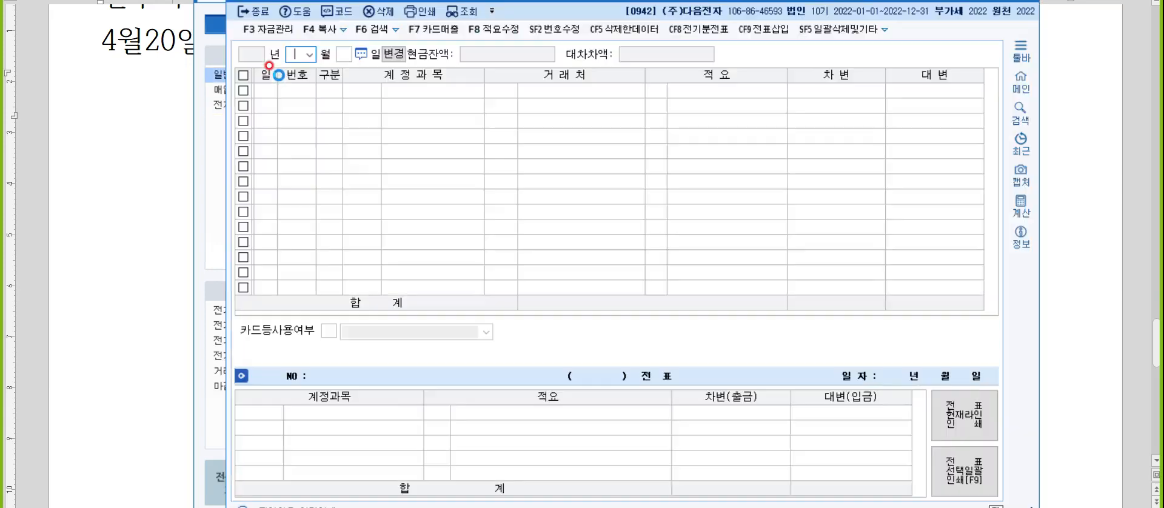
pyautogui.press('Return')
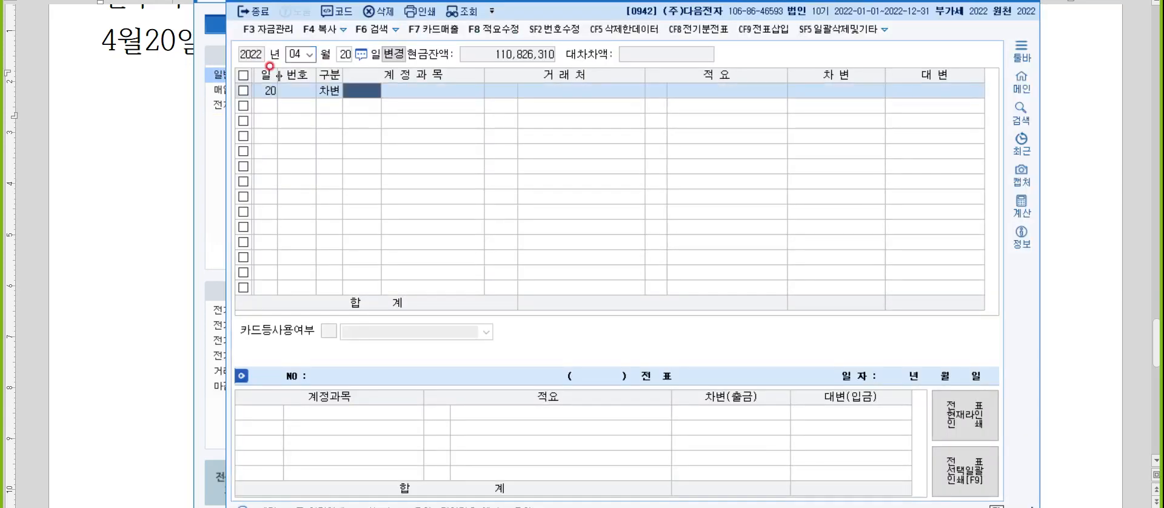
pyautogui.write('선납세')
pyautogui.press('Return')
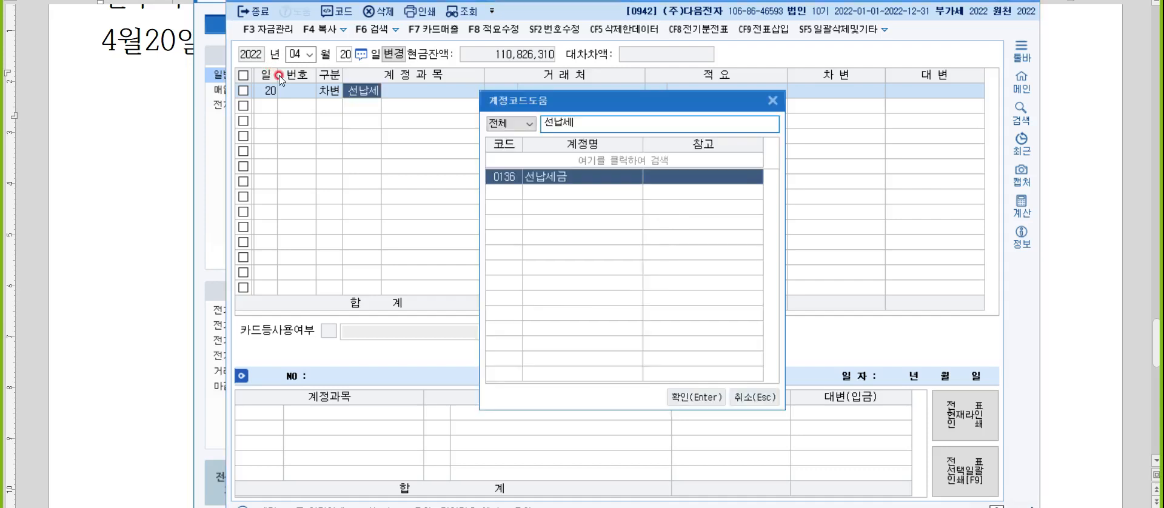
pyautogui.press('Return')
pyautogui.press('Return')
pyautogui.press('Return')
pyautogui.write('3,234,000')
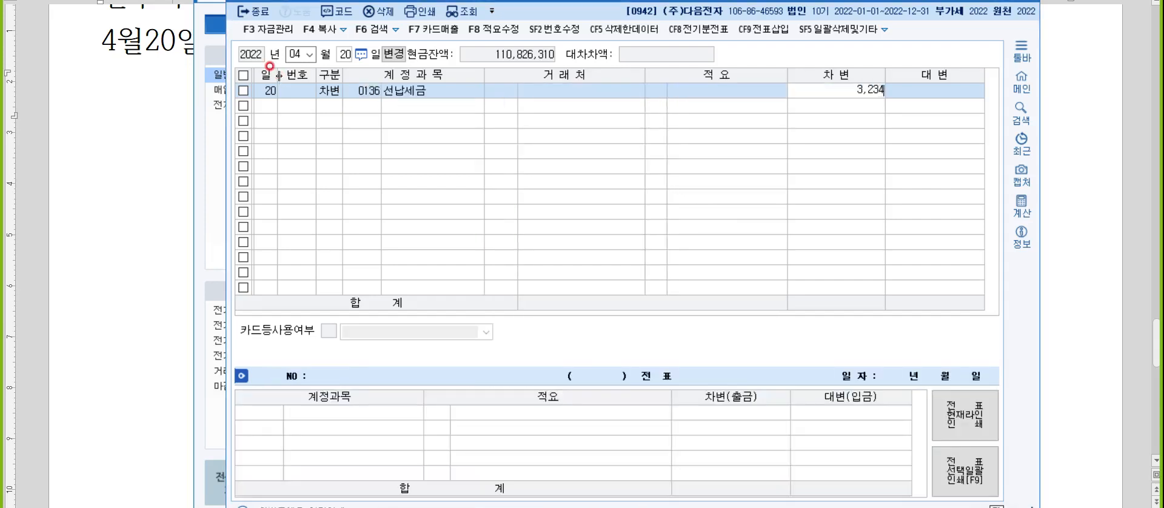
# Add a credit line for account 0105 정기예금 with the amount 300,000,000.
pyautogui.press('Return')
pyautogui.write('4')
pyautogui.press('Return')
pyautogui.write('정기')
pyautogui.press('Return')
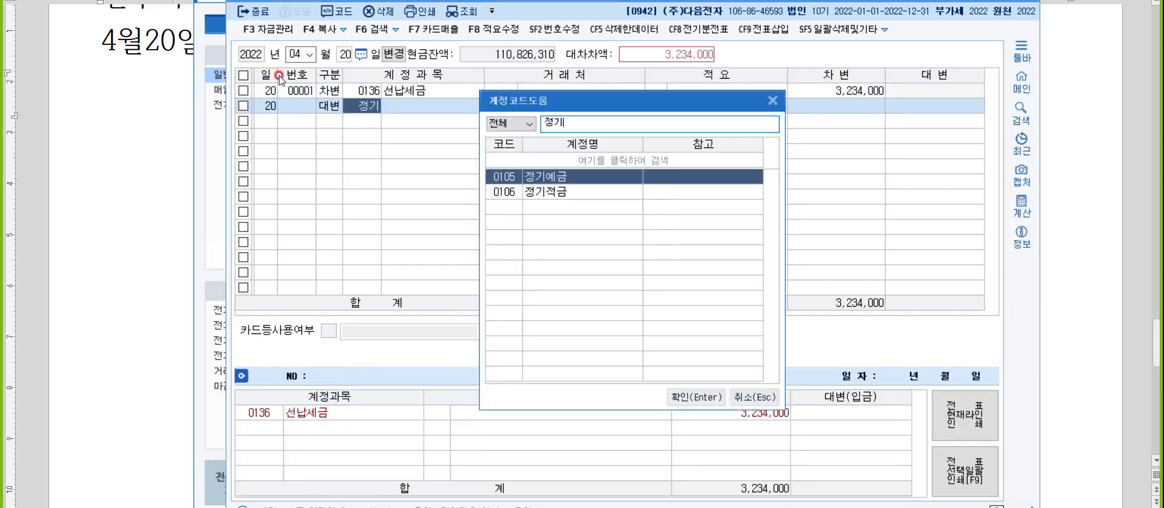
pyautogui.press('Return')
pyautogui.press('Return')
pyautogui.press('Return')
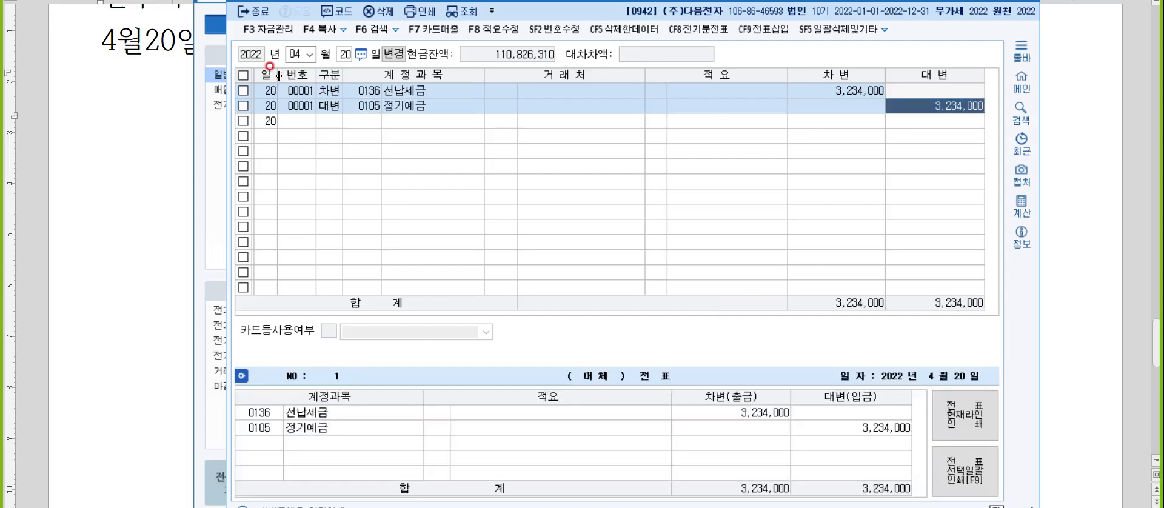
pyautogui.write('300000000')
# Add a credit line for account 0901 이자수익 with the amount 21,000,000.
pyautogui.press('Return')
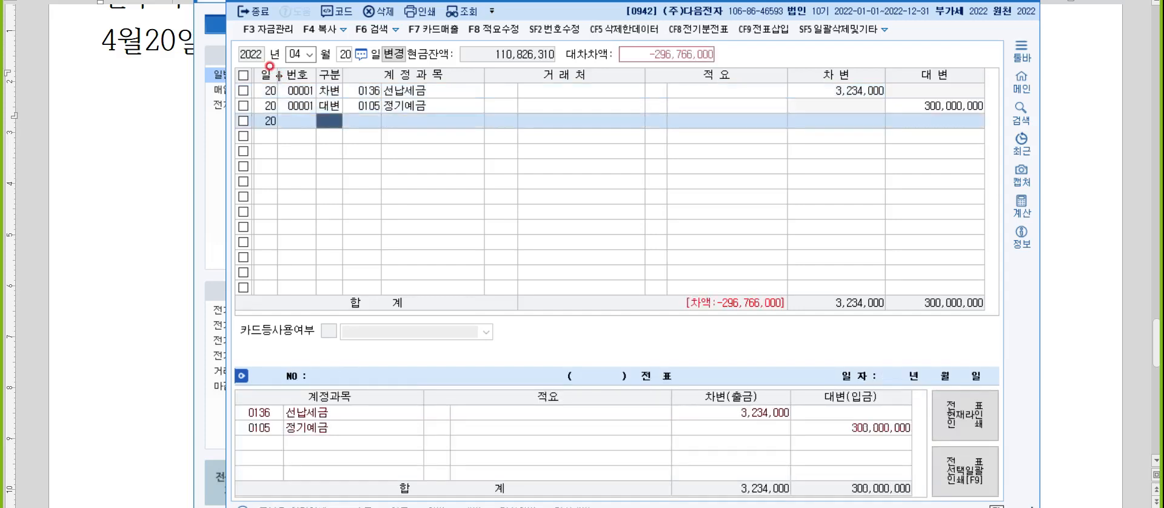
pyautogui.write('4')
pyautogui.press('Return')
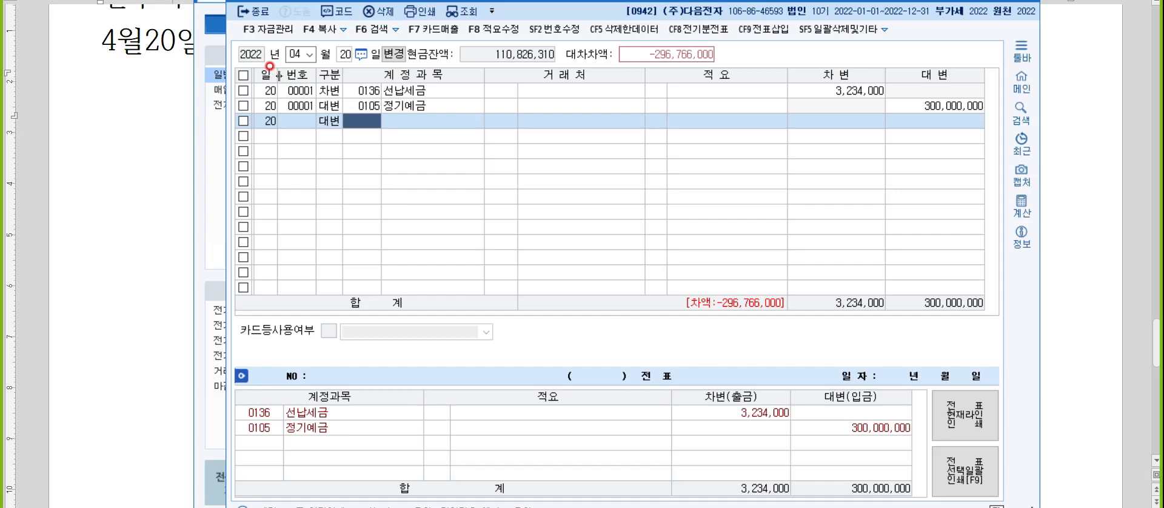
pyautogui.write('이자')
pyautogui.press('Return')
pyautogui.press('Up')
pyautogui.press('Up')
pyautogui.press('Up')
pyautogui.press('Up')
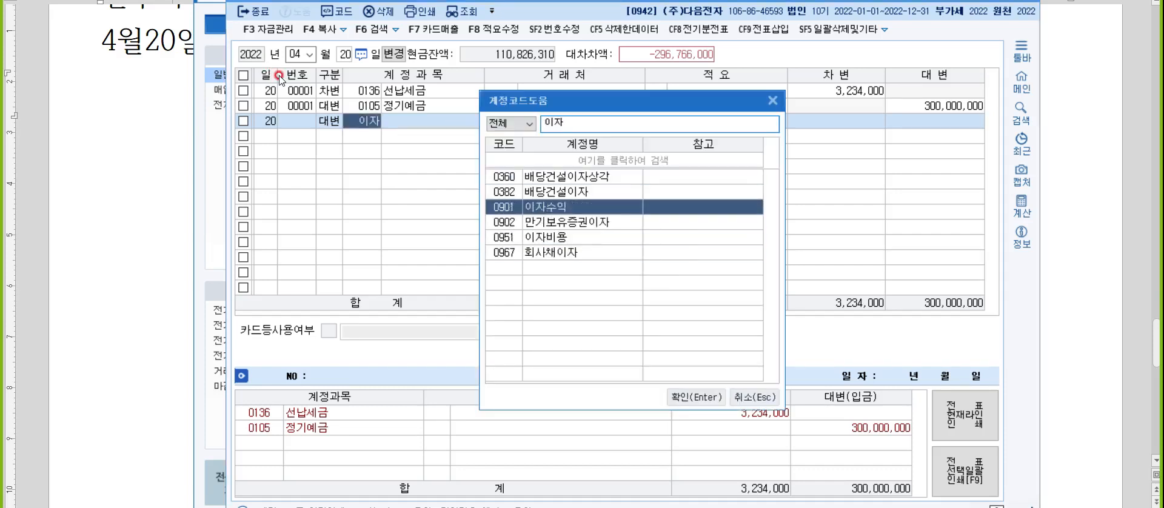
pyautogui.press('Return')
pyautogui.press('Return')
pyautogui.press('Return')
pyautogui.write('21000000')
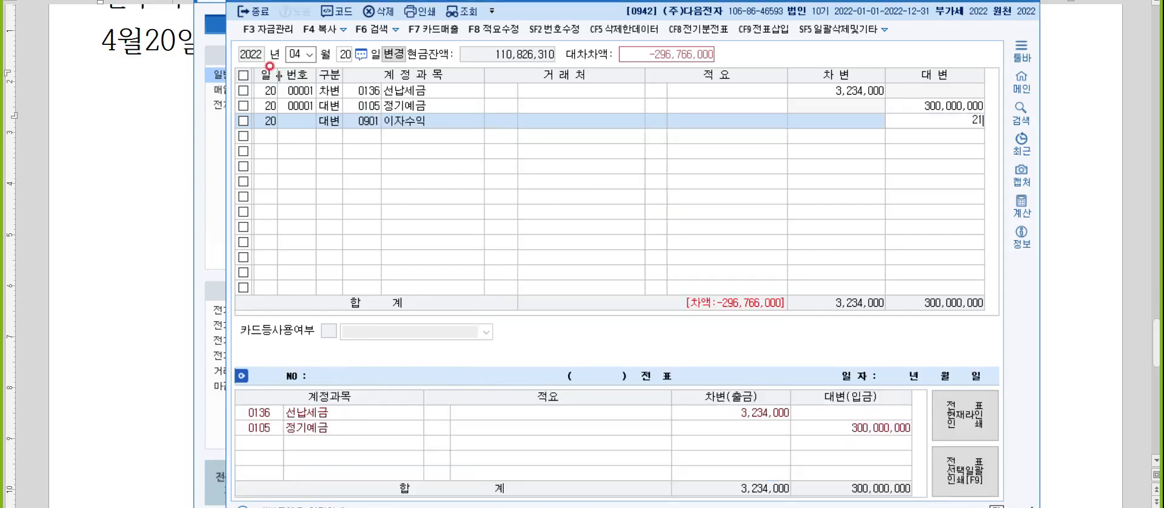
pyautogui.press('Return')
pyautogui.write('4')
pyautogui.press('Return')
pyautogui.write('103')
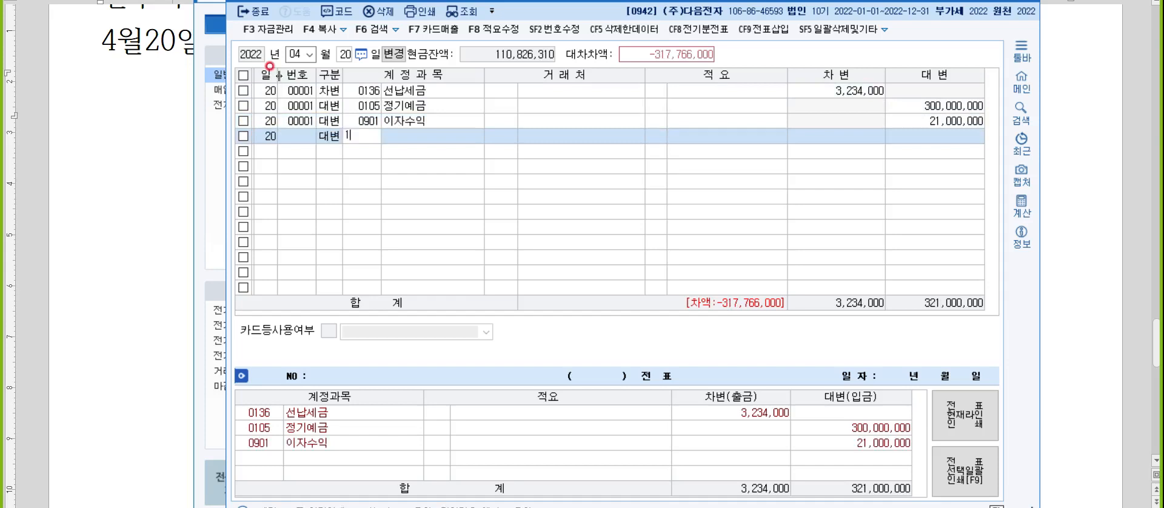
pyautogui.press('Return')
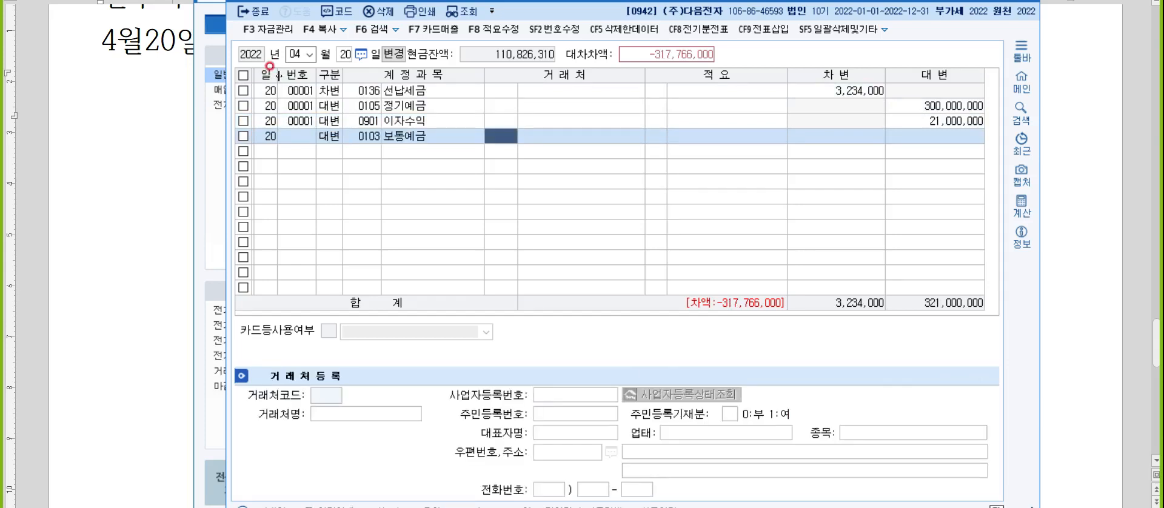
pyautogui.press('Left')
pyautogui.press('Left')
pyautogui.write('3')
pyautogui.press('Return')
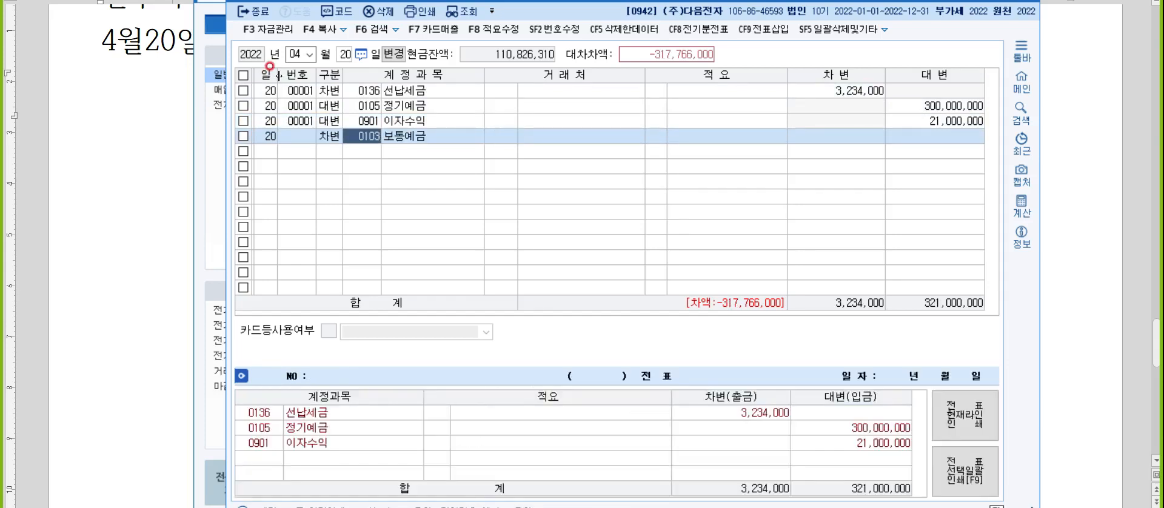
pyautogui.press('F5')
# Add a debit line for account 0103 보통예금 with the balancing amount 317,766,000.
pyautogui.write('3보통')
pyautogui.press('Return')
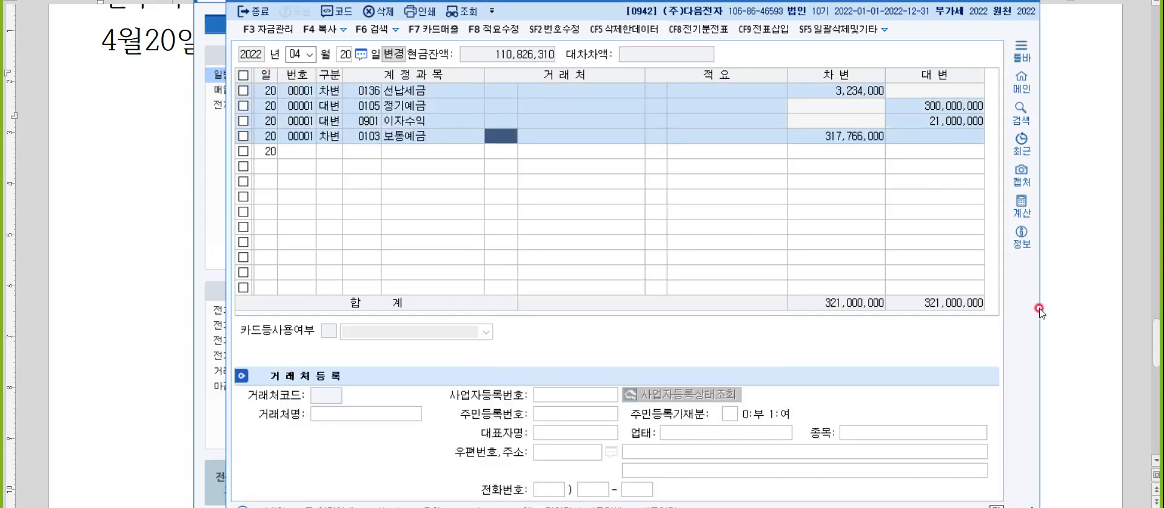
# Return to the notes document and insert the debit "보통예금317,766,000" below 선납세금 on the 이자수익 line.
pyautogui.click(1075, 333)
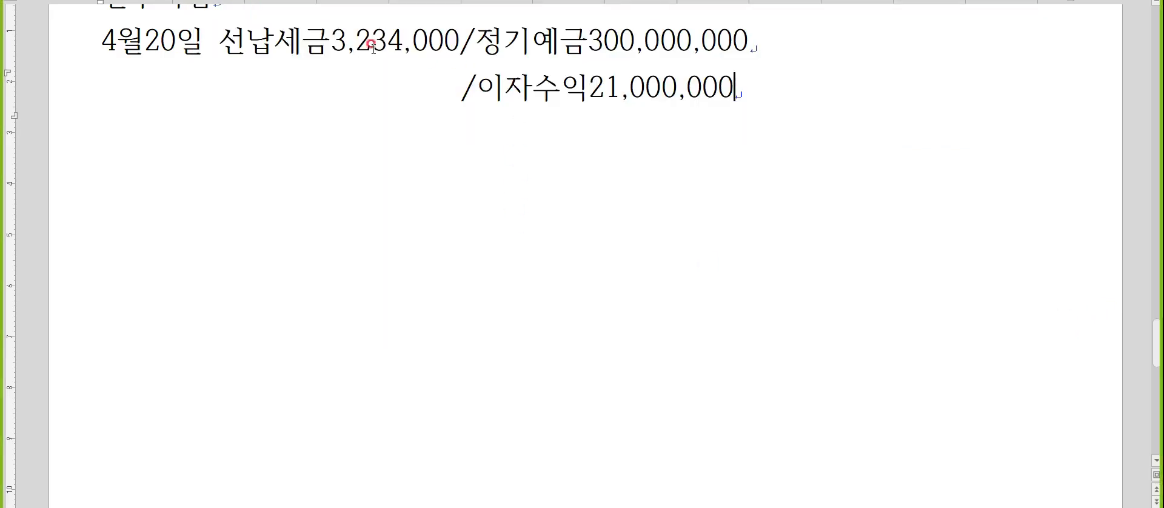
pyautogui.click(221, 91)
pyautogui.write('보통옉')
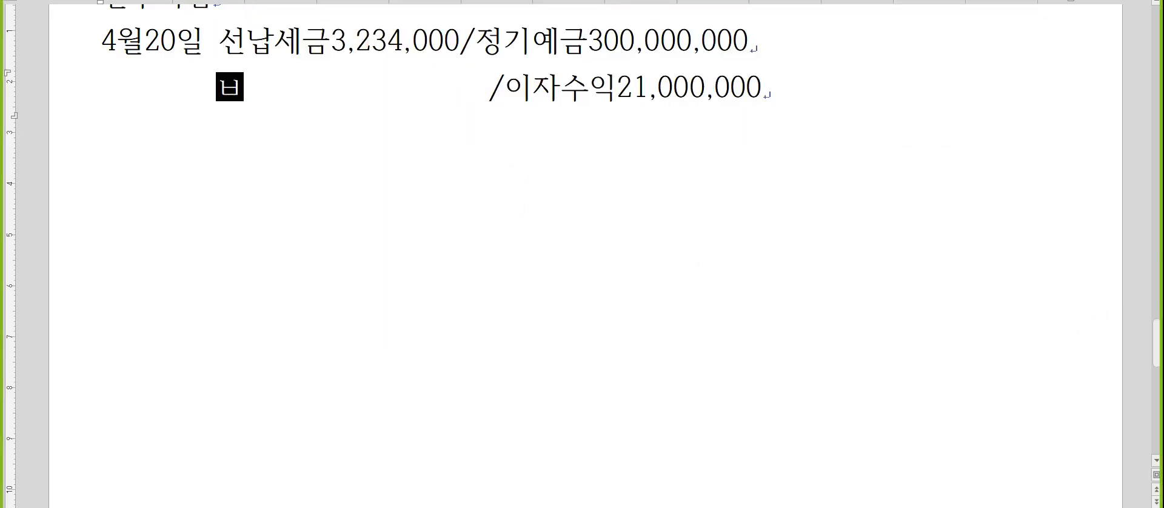
pyautogui.write('금')
pyautogui.hotkey('alt', 'Tab')
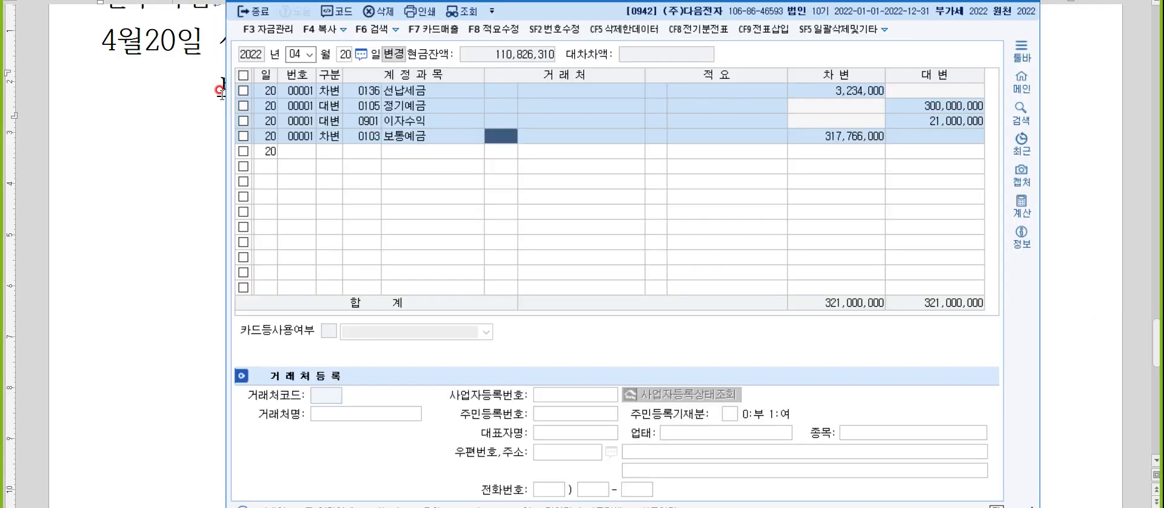
pyautogui.hotkey('alt', 'Tab')
pyautogui.write('317,766,000')
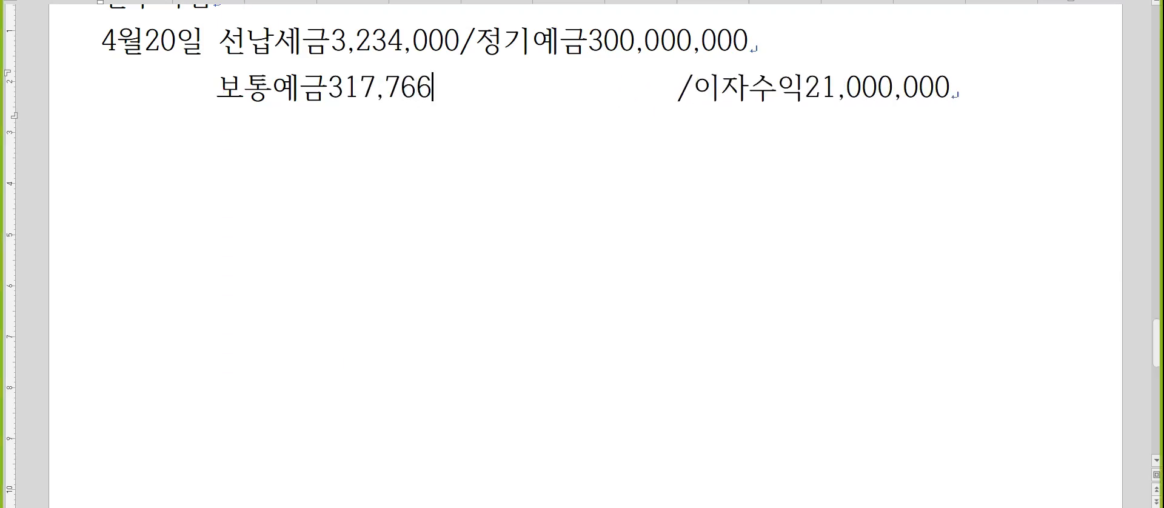
# Remove the extra spaces between "보통예금317,766,000" and "/이자수익21,000,000".
pyautogui.press('Delete')
pyautogui.press('Delete')
pyautogui.press('Delete')
pyautogui.press('Delete')
pyautogui.press('Delete')
pyautogui.press('Delete')
pyautogui.press('Delete')
pyautogui.press('Delete')
pyautogui.press('Delete')
pyautogui.press('Delete')
pyautogui.press('Delete')
pyautogui.press('Delete')
pyautogui.press('Delete')
pyautogui.press('Delete')
pyautogui.press('Delete')
pyautogui.press('Delete')
pyautogui.press('Delete')
pyautogui.press('Delete')
pyautogui.press('Delete')
pyautogui.press('Delete')
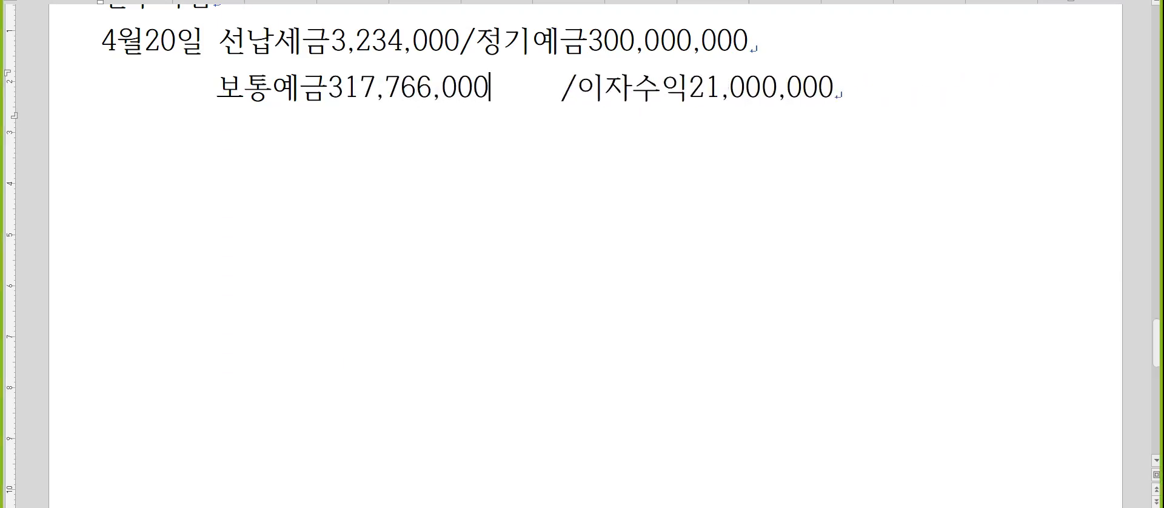
pyautogui.press('Delete')
pyautogui.press('Delete')
pyautogui.press('Delete')
pyautogui.press('Delete')
# Add three blank lines below the 보통예금/이자수익 line.
pyautogui.press('End')
pyautogui.press('Return')
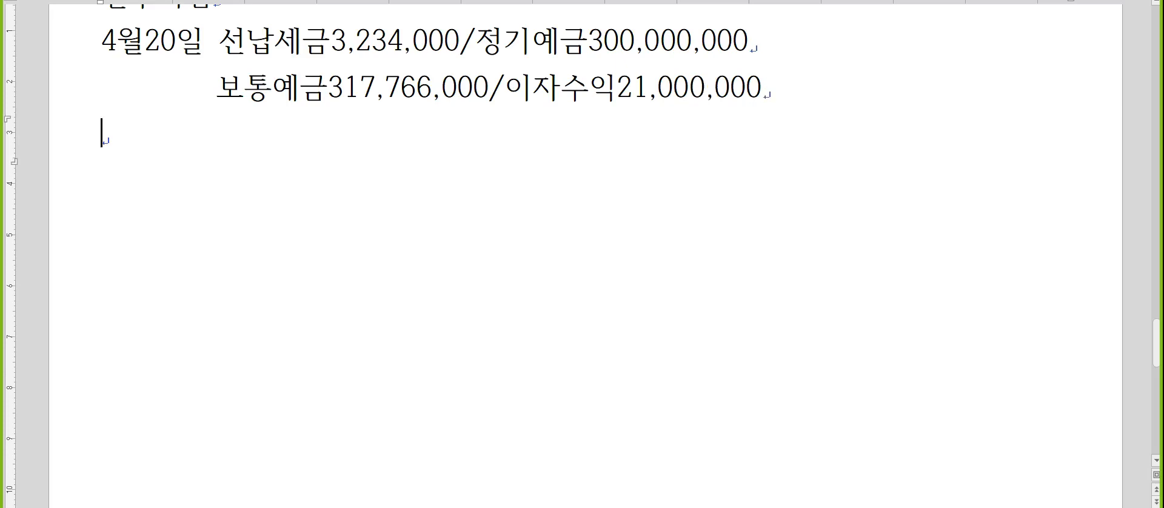
pyautogui.press('Return')
pyautogui.press('Return')
pyautogui.press('Up')
pyautogui.press('Up')
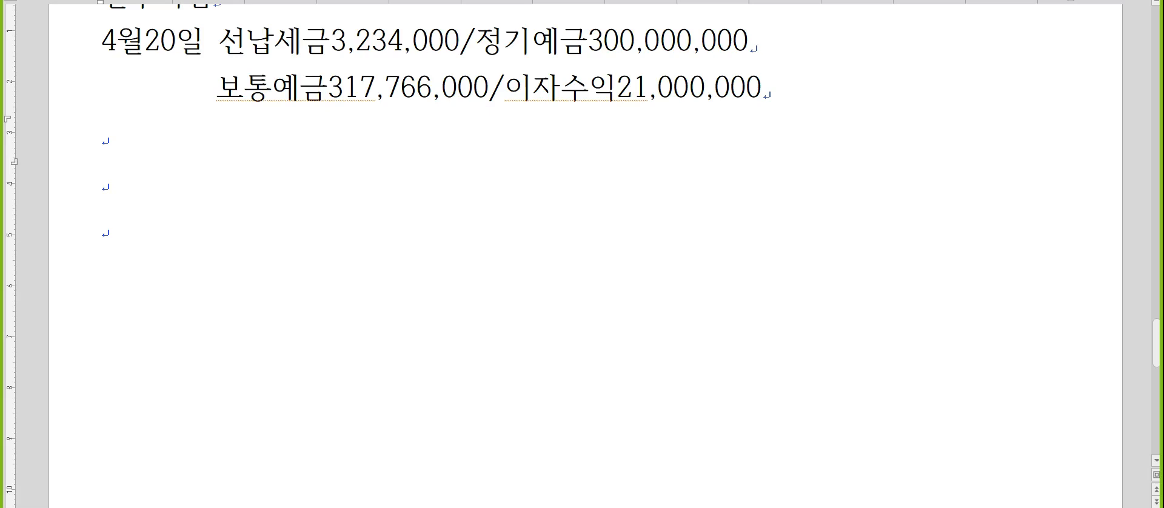
# Write the note "전입=교체(변경)" on the blank line below the 보통예금/이자수익 entry.
pyautogui.click(212, 140)
pyautogui.write('전입')
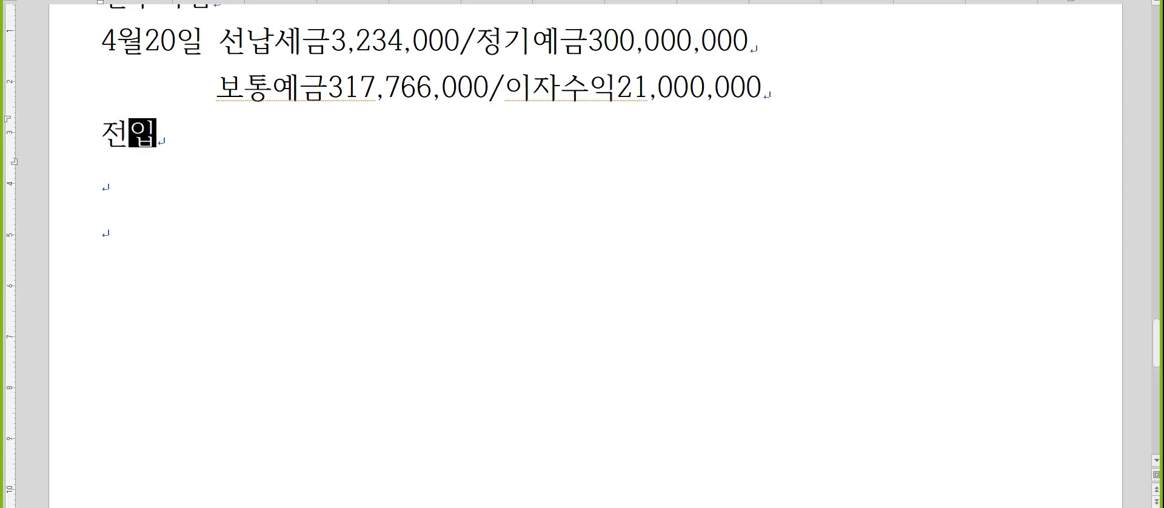
pyautogui.write('=')
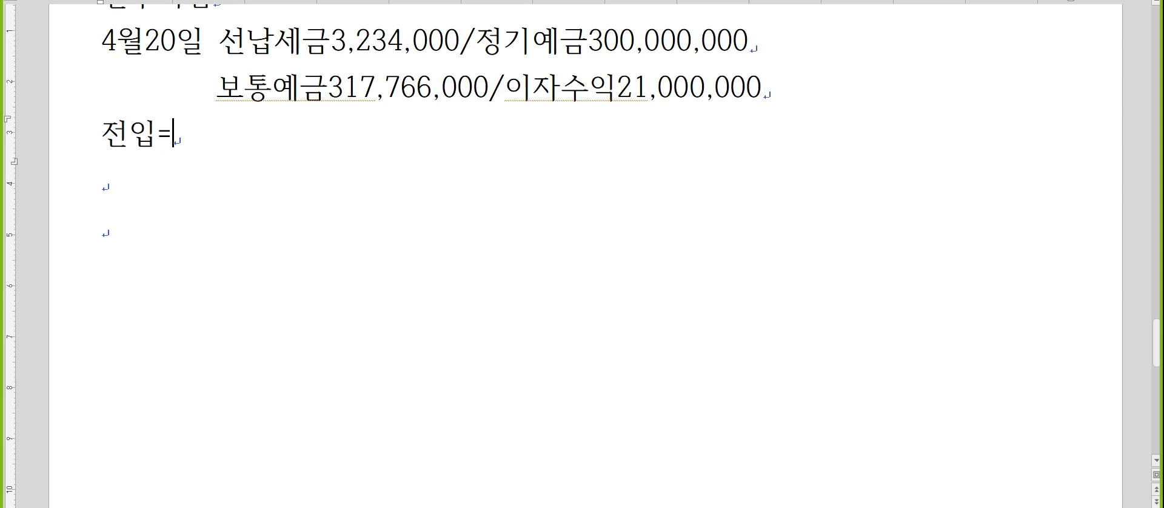
pyautogui.write('교체')
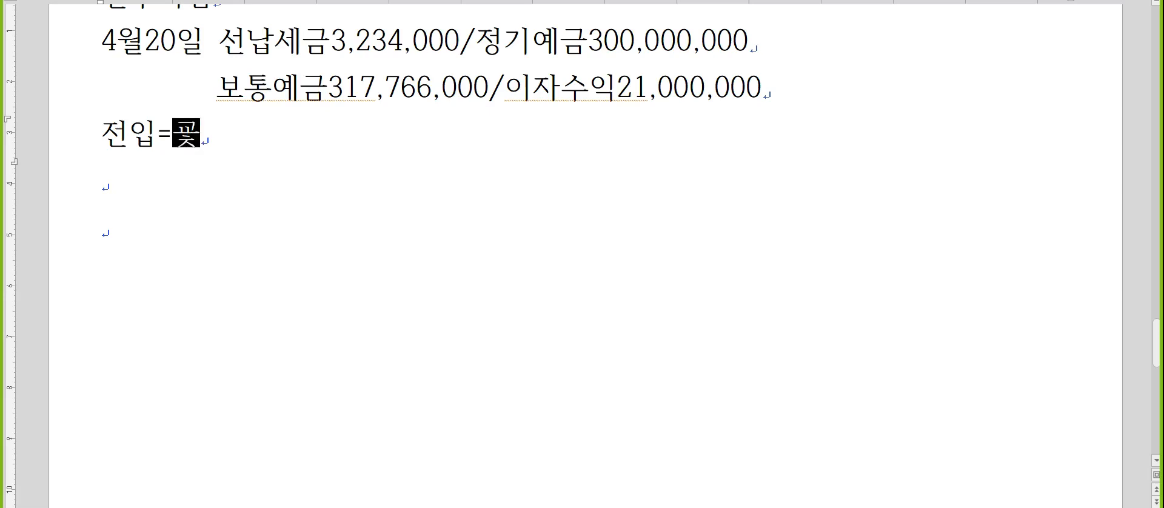
pyautogui.write('(변경)')
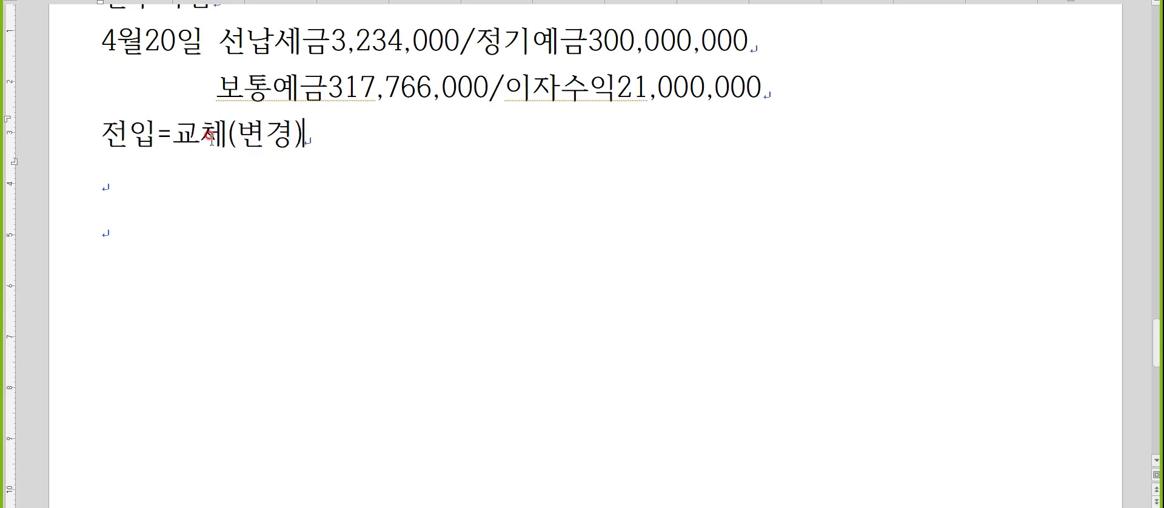
# Change the word 교체 to 대체 in the note about 전입.
pyautogui.press('Left')
pyautogui.press('Left')
pyautogui.press('Left')
pyautogui.press('Left')
pyautogui.press('Left')
pyautogui.press('Left')
pyautogui.press('Delete')
pyautogui.write('ㄷㅐ')
pyautogui.press('End')
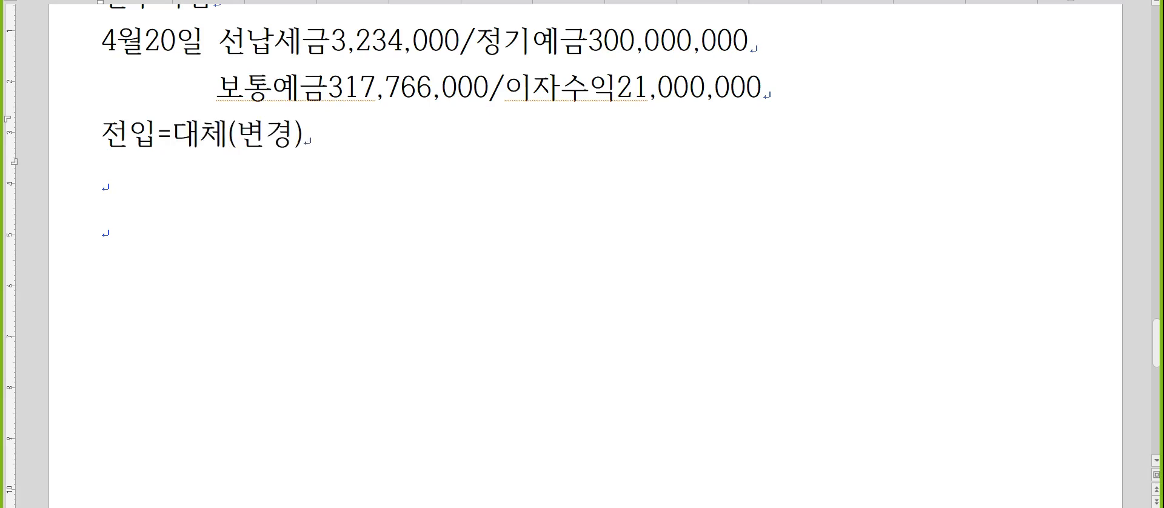
pyautogui.click(216, 140)
pyautogui.scroll(-2, 215, 139)
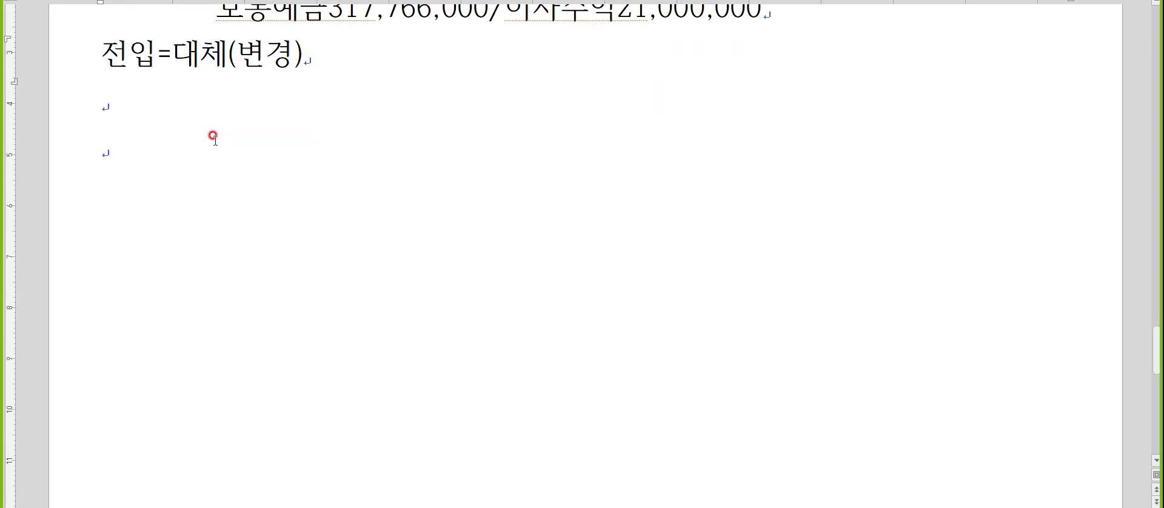
pyautogui.scroll(2, 216, 140)
# Below the 전입 note, add the entry "5월25일 주식발행초과금5,000,000/자본금5,000,000".
pyautogui.press('Return')
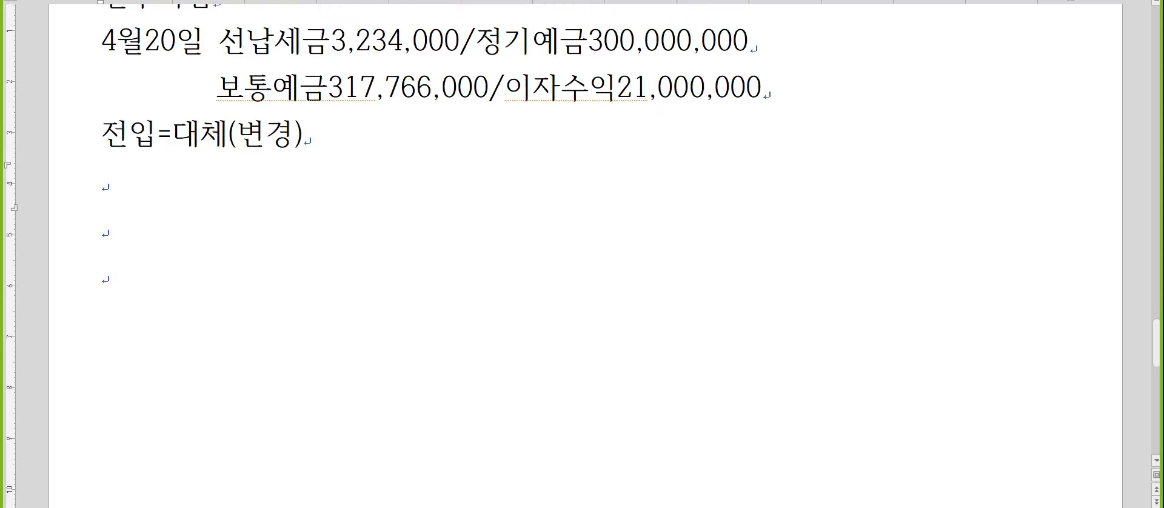
pyautogui.write('5월25일 ')
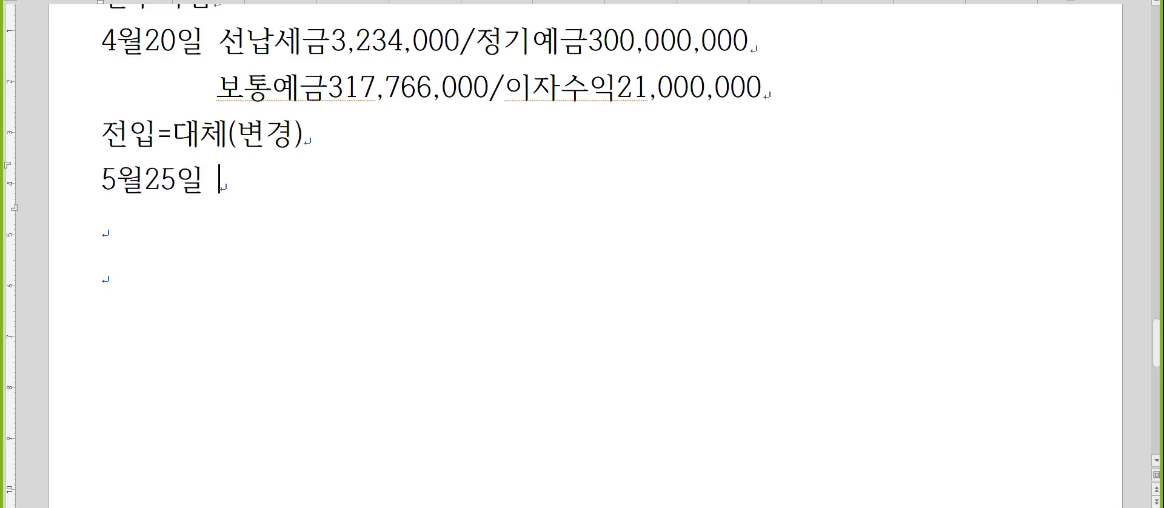
pyautogui.write('주식발행ㅊ초과금5,000,00')
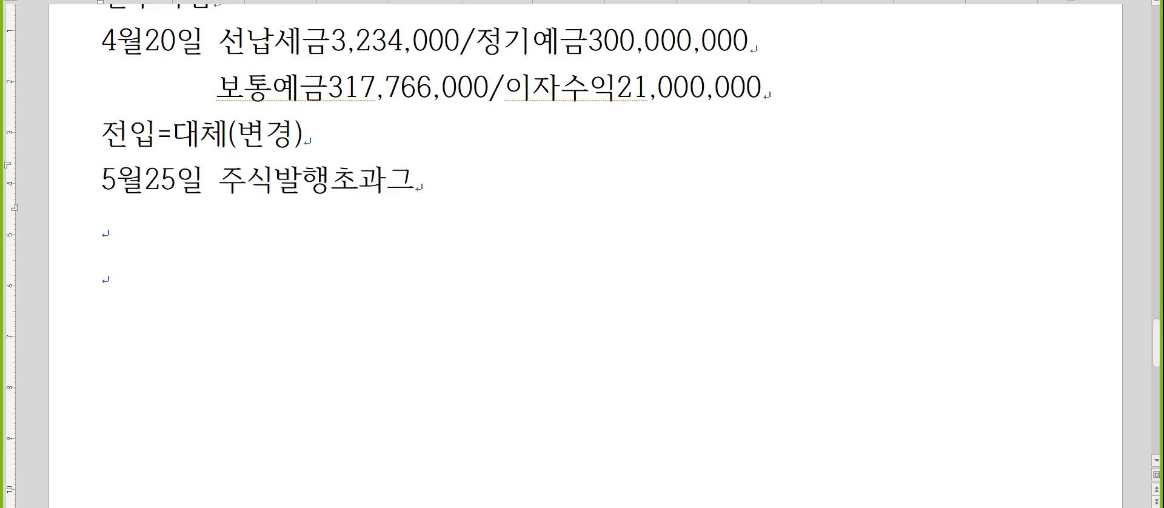
pyautogui.write('0')
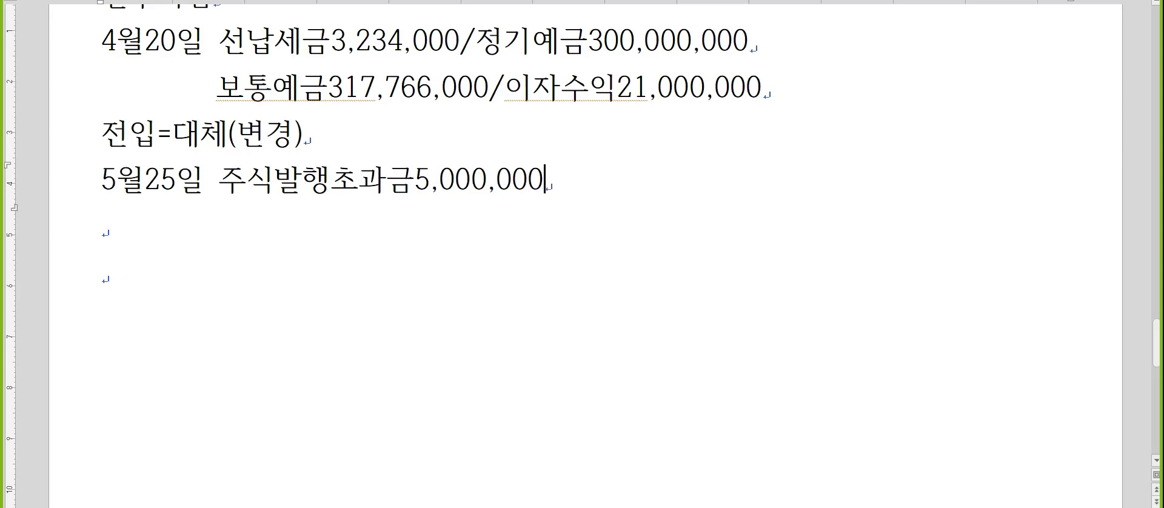
pyautogui.write('/자본금5,00')
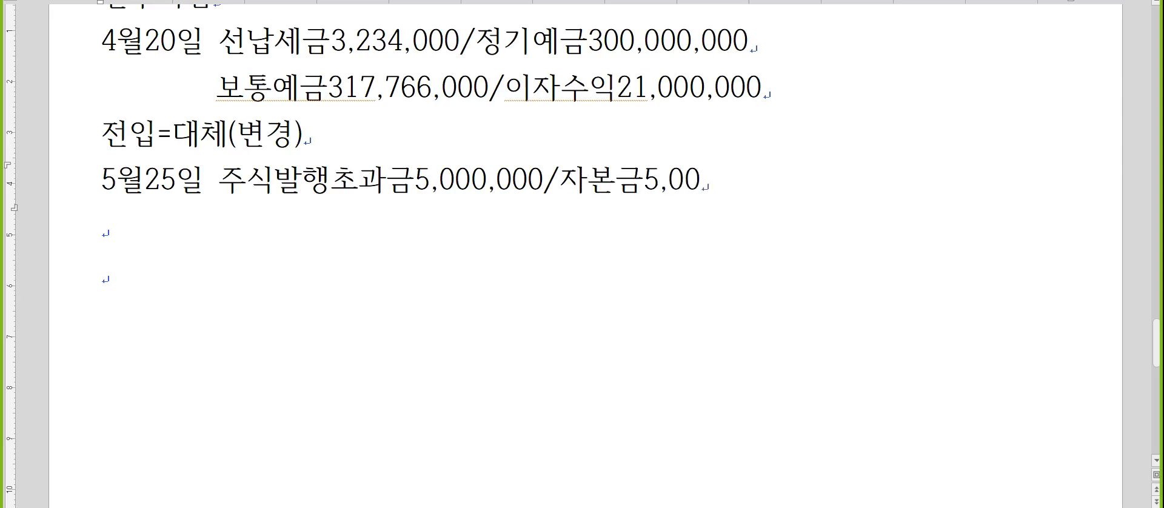
pyautogui.write('0,000')
# On a new line, add the entry "6월18일 토지103,500,000/보통예금103,500,000".
pyautogui.press('Return')
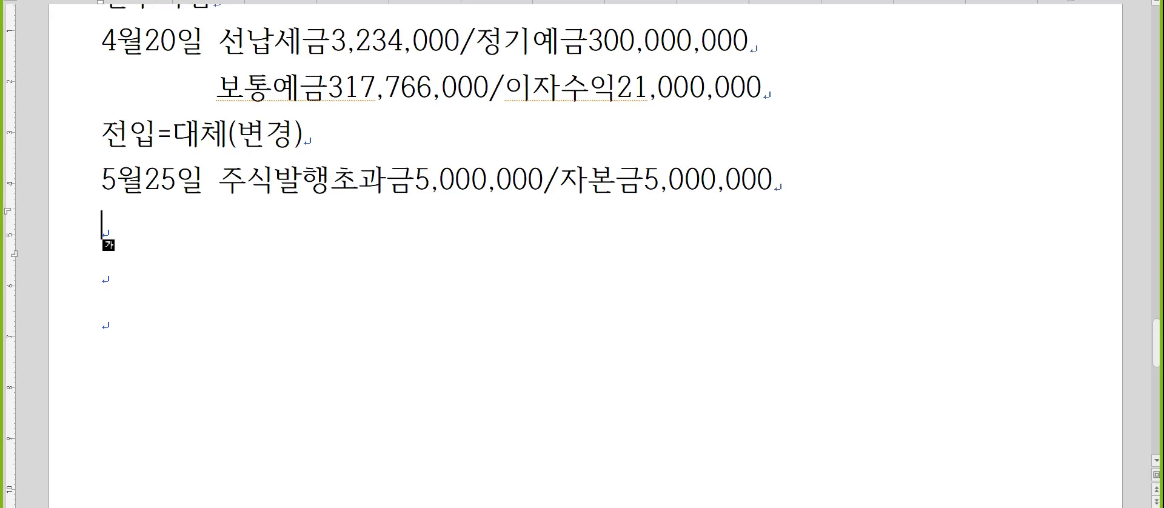
pyautogui.write('6월')
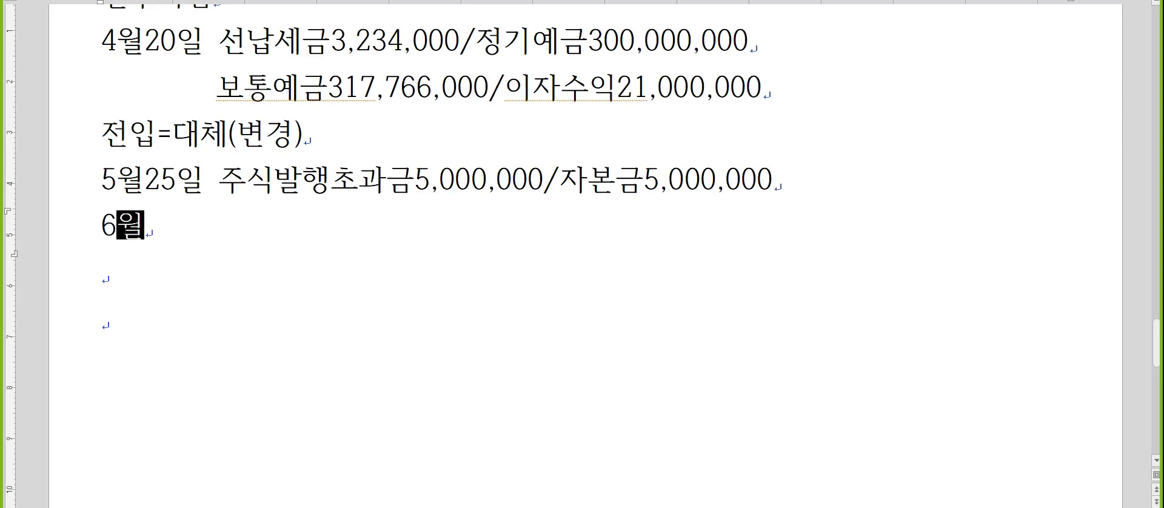
pyautogui.write('18일')
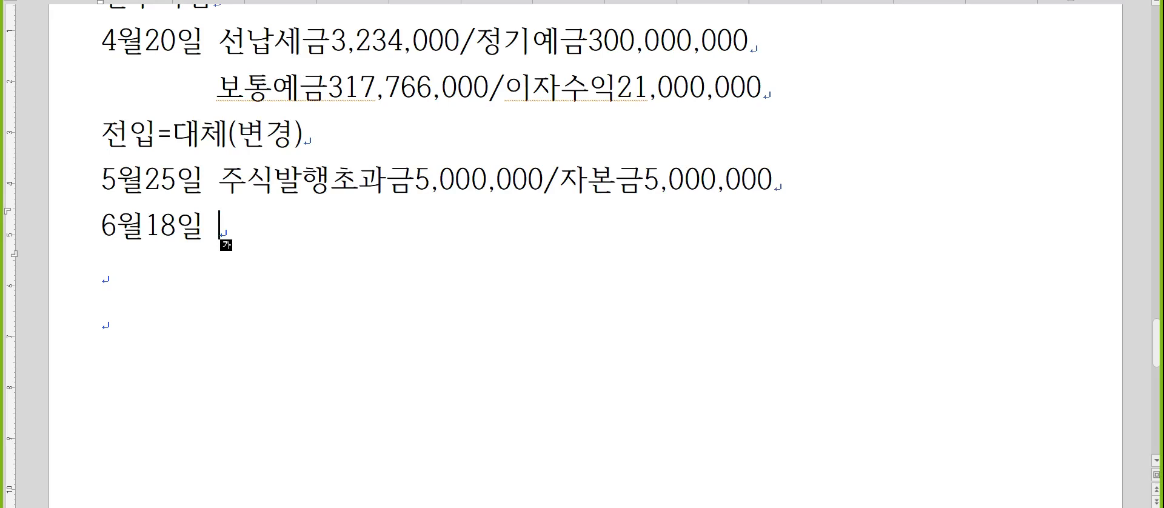
pyautogui.write('토지')
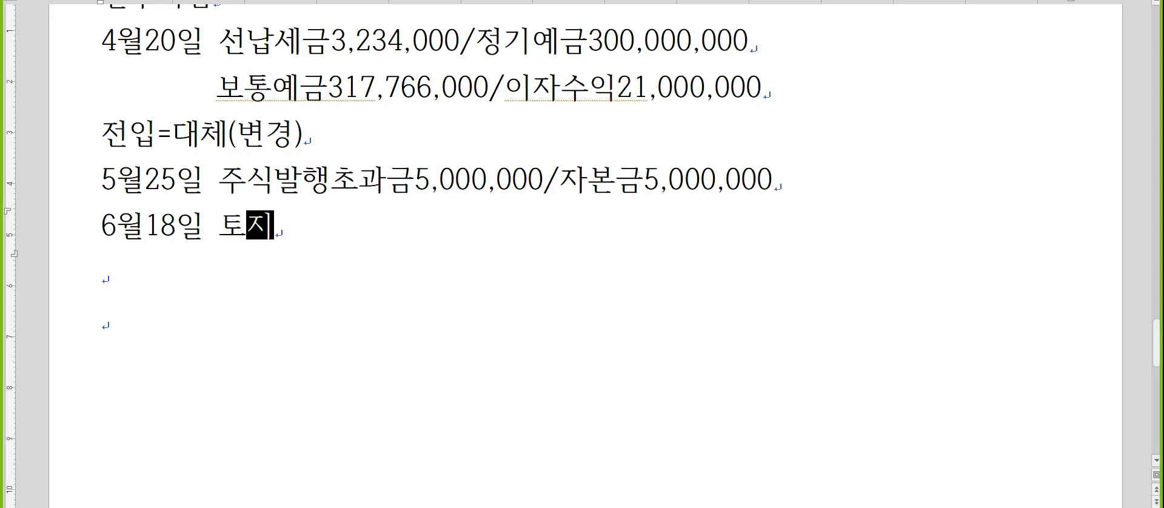
pyautogui.write('103')
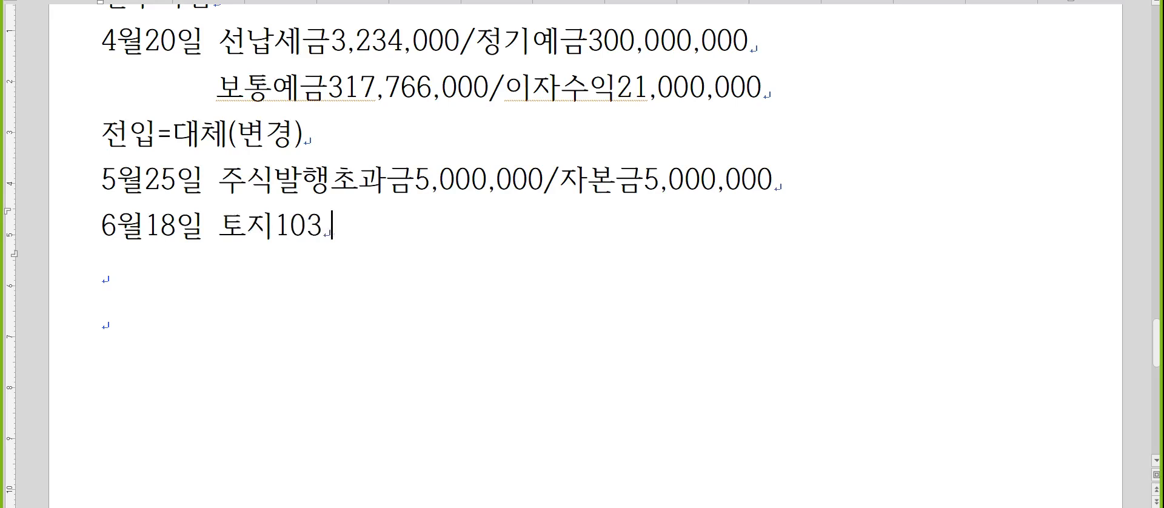
pyautogui.write(',500,000/')
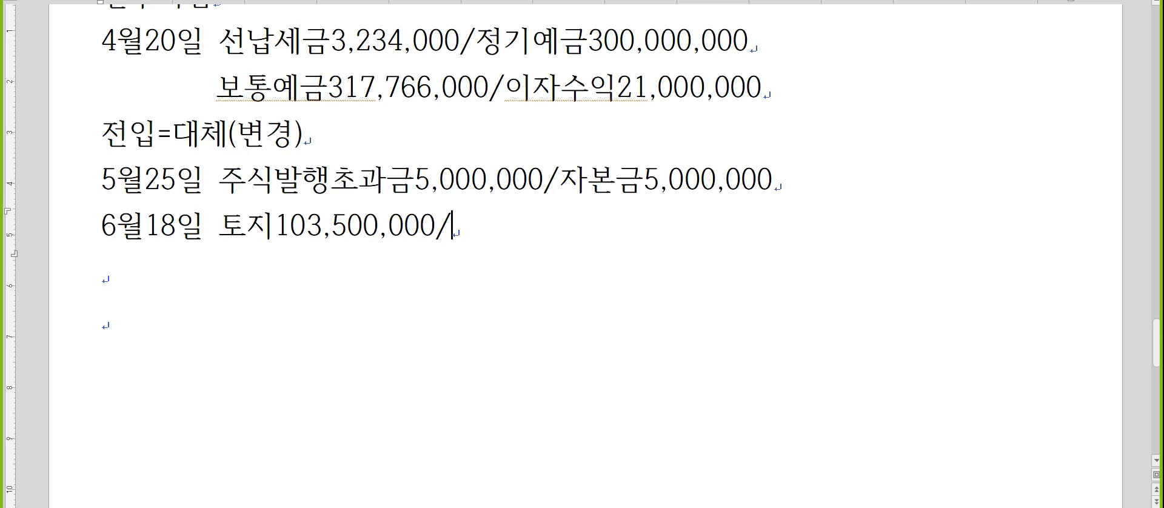
pyautogui.write('보통예금')
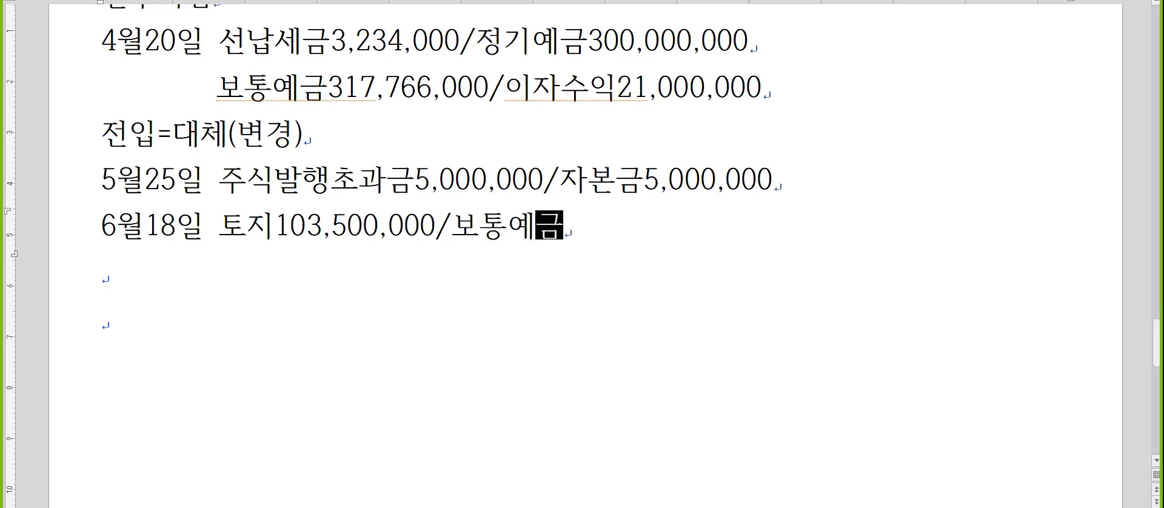
pyautogui.write('103,500,00')
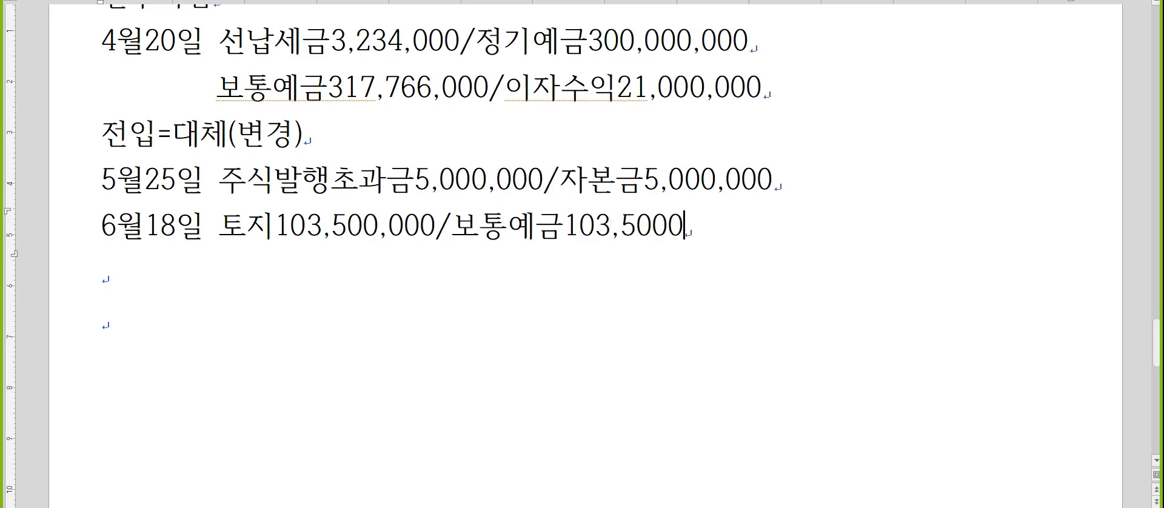
pyautogui.press('BackSpace')
pyautogui.press('BackSpace')
pyautogui.write(',000')
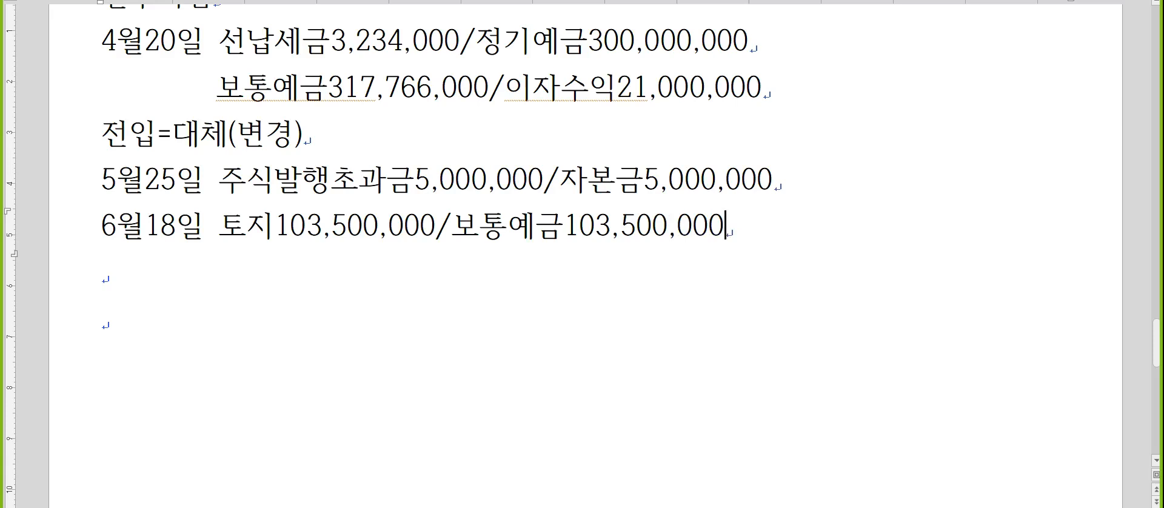
# Below the 6월18일 entry, add the alternative entry "토지103,500,000/미지급금103,500,000".
pyautogui.press('Return')
pyautogui.write('토지1035')
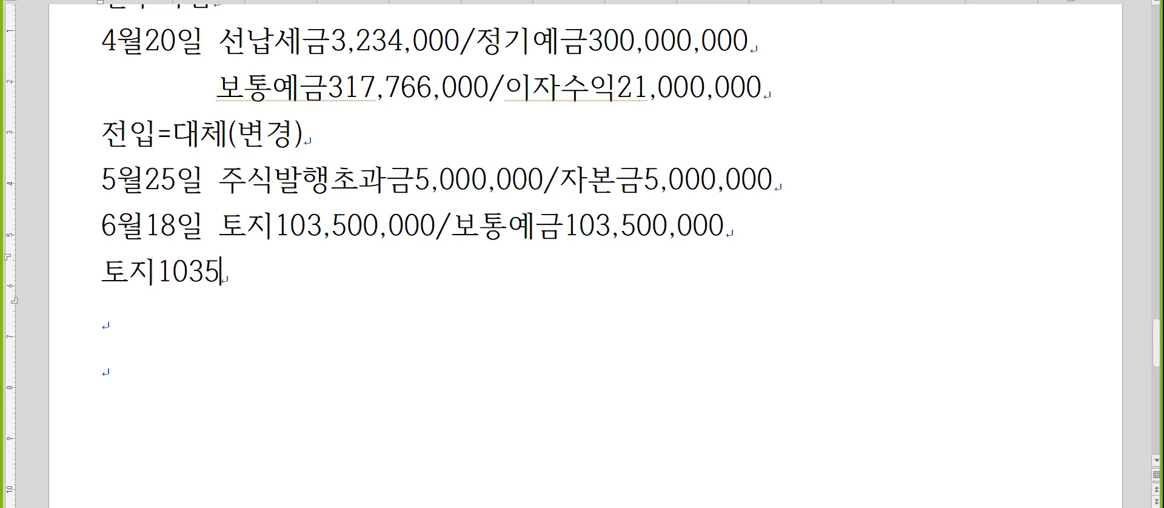
pyautogui.press('BackSpace')
pyautogui.write(',500,000/')
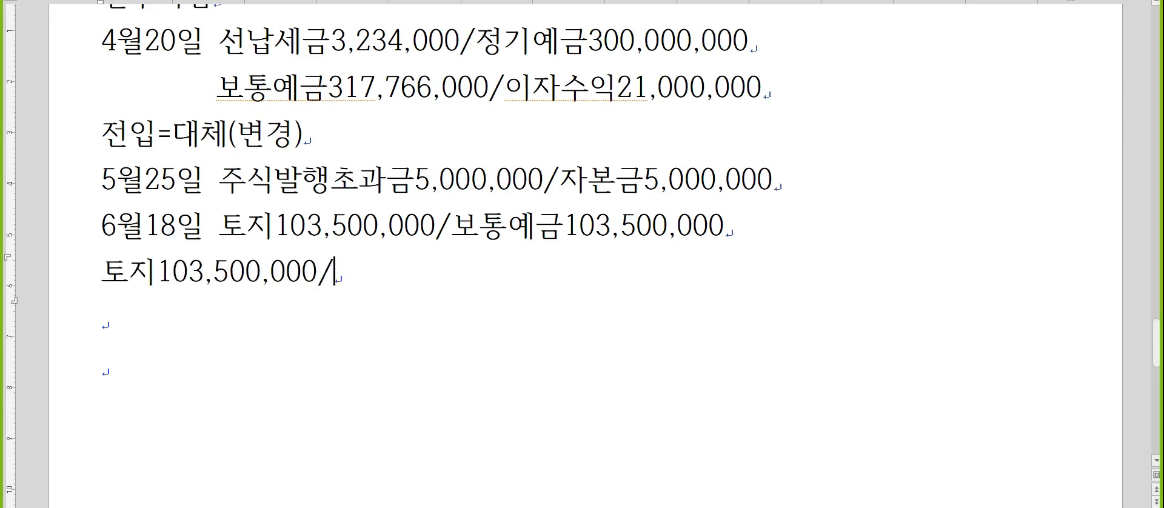
pyautogui.write('미지급ㄱ')
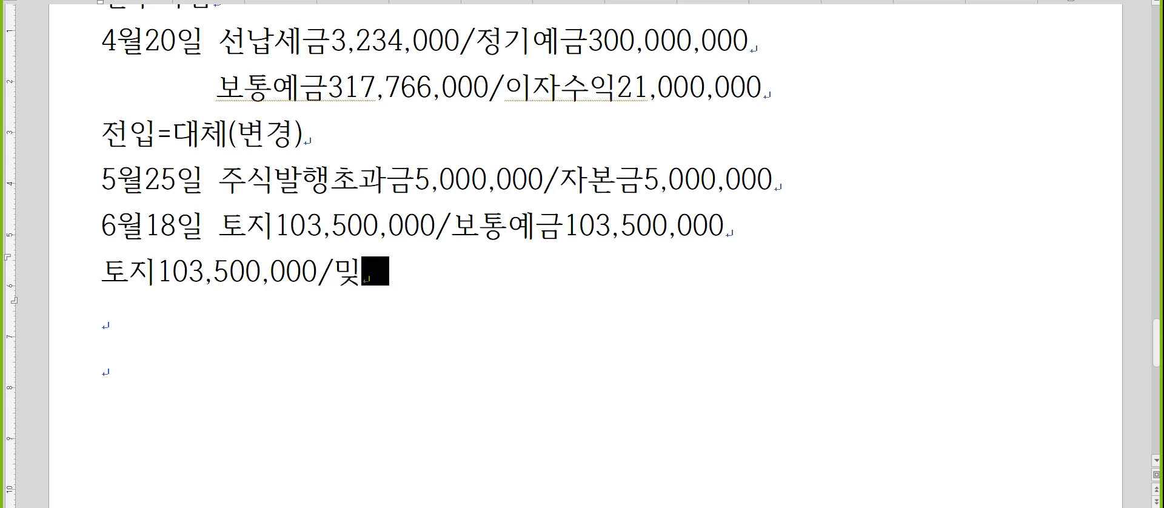
pyautogui.write('ㅡㅁ103,500,')
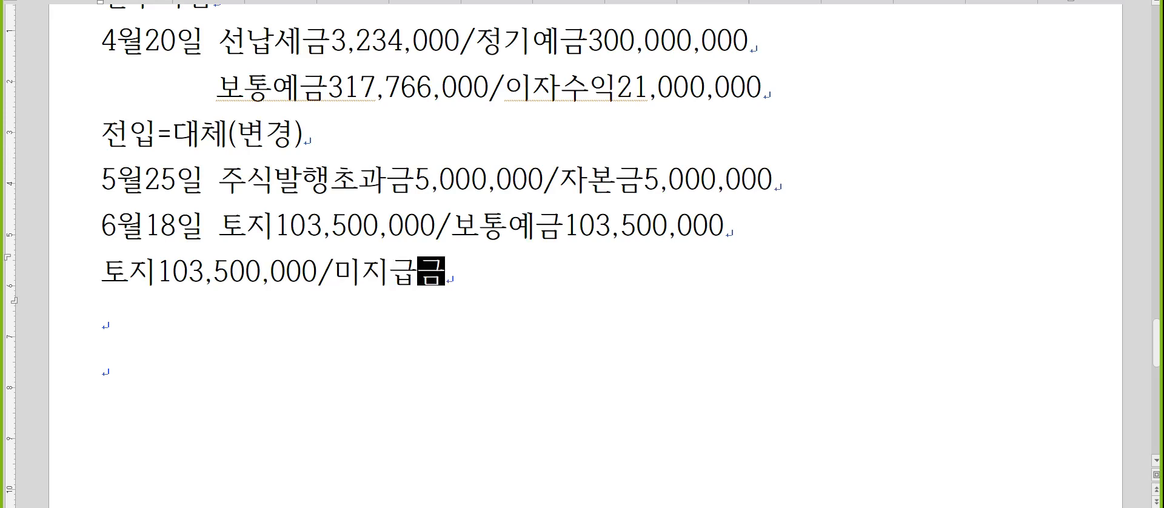
pyautogui.write('000')
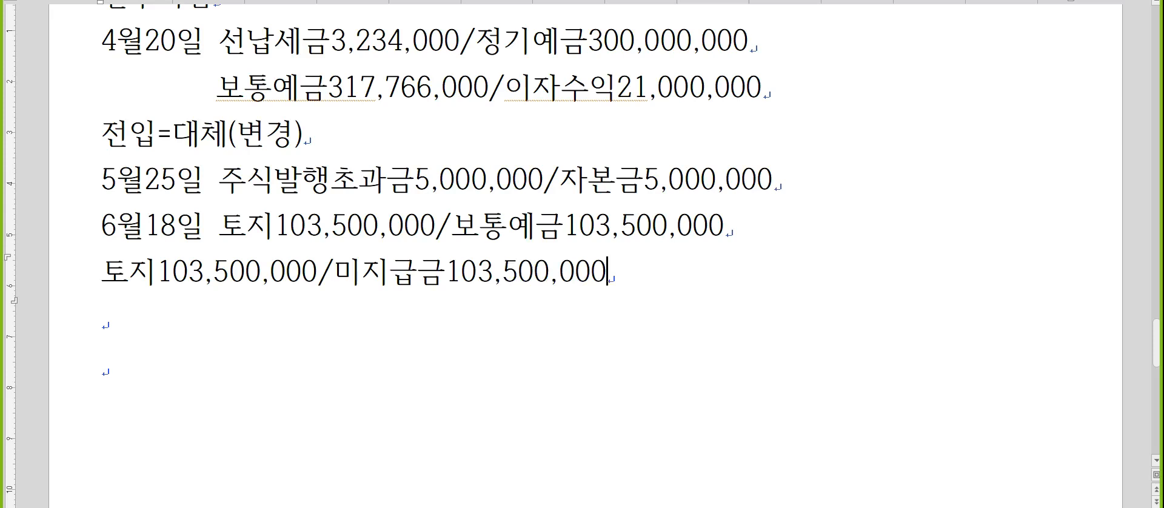
# Append the remark " - 어음" to the end of the 토지/미지급금 line.
pyautogui.click(199, 134)
pyautogui.write('-')
pyautogui.scroll(-1, 199, 134)
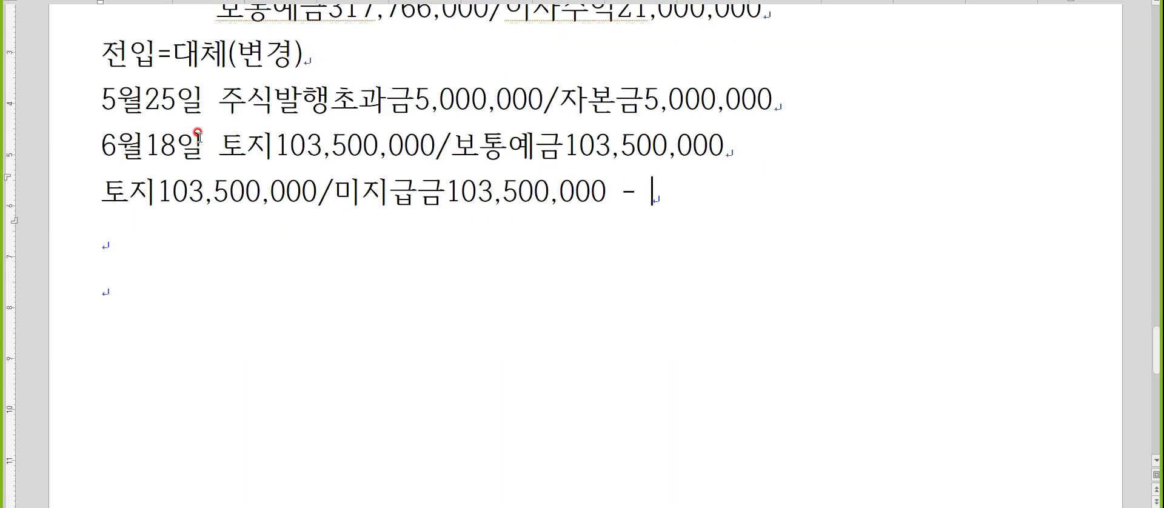
pyautogui.write('어음')
# Start a new line with the date "7월 1일" below the 토지/미지급금 entry.
pyautogui.press('Return')
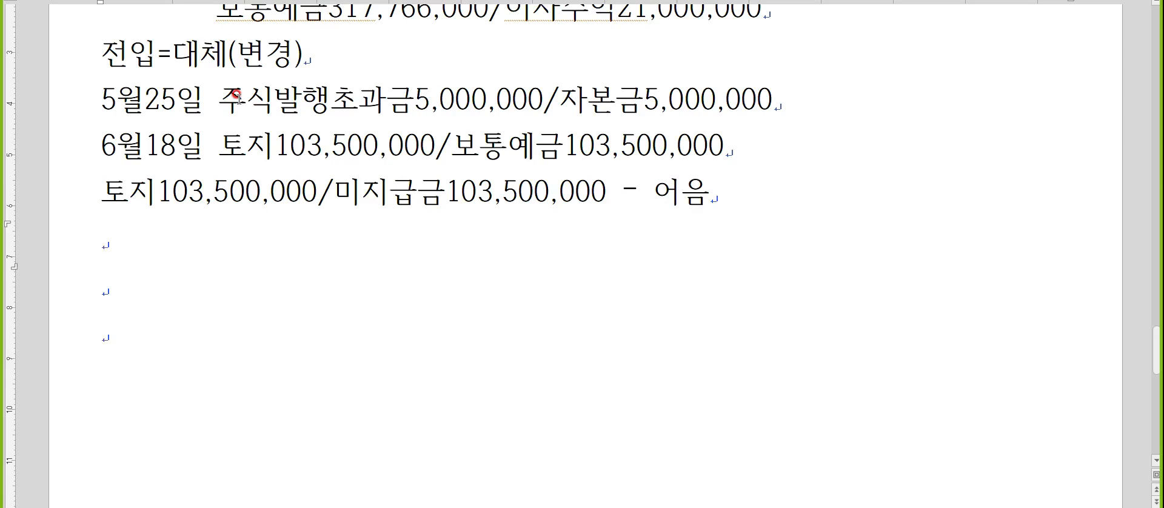
pyautogui.write('7월')
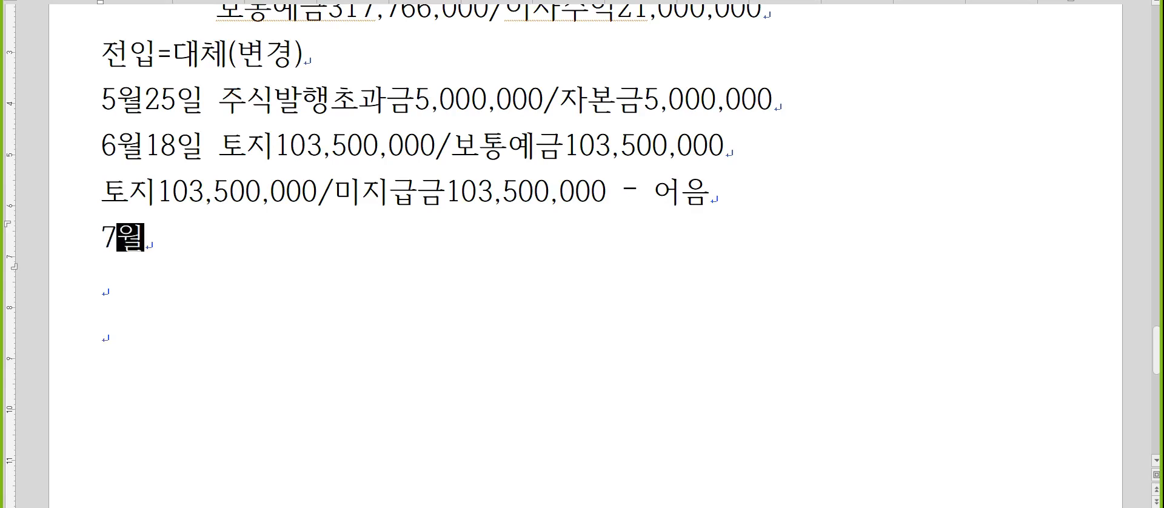
pyautogui.write('1이')
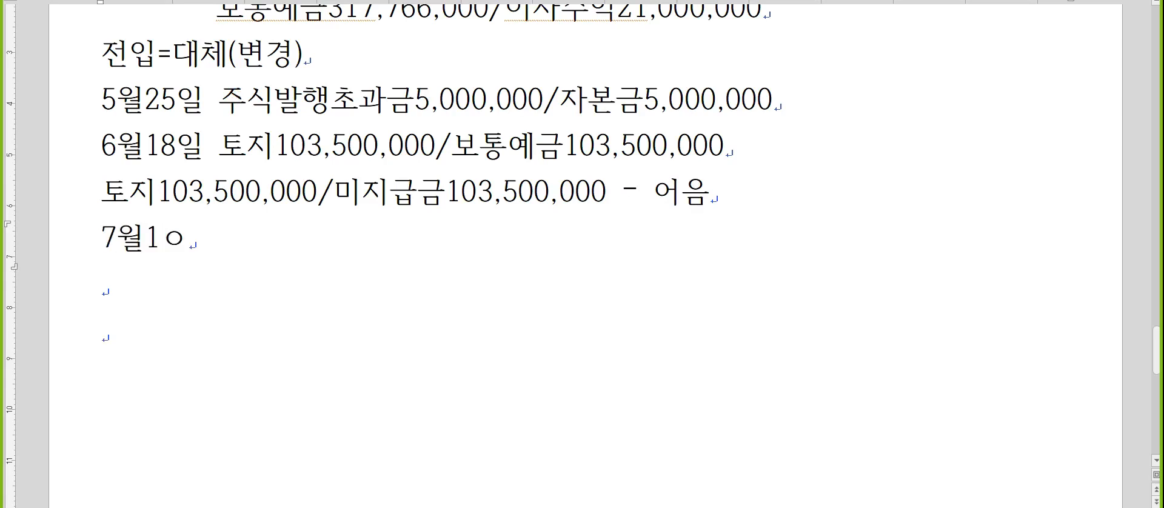
pyautogui.write('ㄹ')
# Highlight the whole 토지/미지급금 line for review, and return to the end of the 7월 1일 line.
pyautogui.press('Left')
pyautogui.press('Up')
pyautogui.press('Home')
pyautogui.hotkey('shift', 'End')
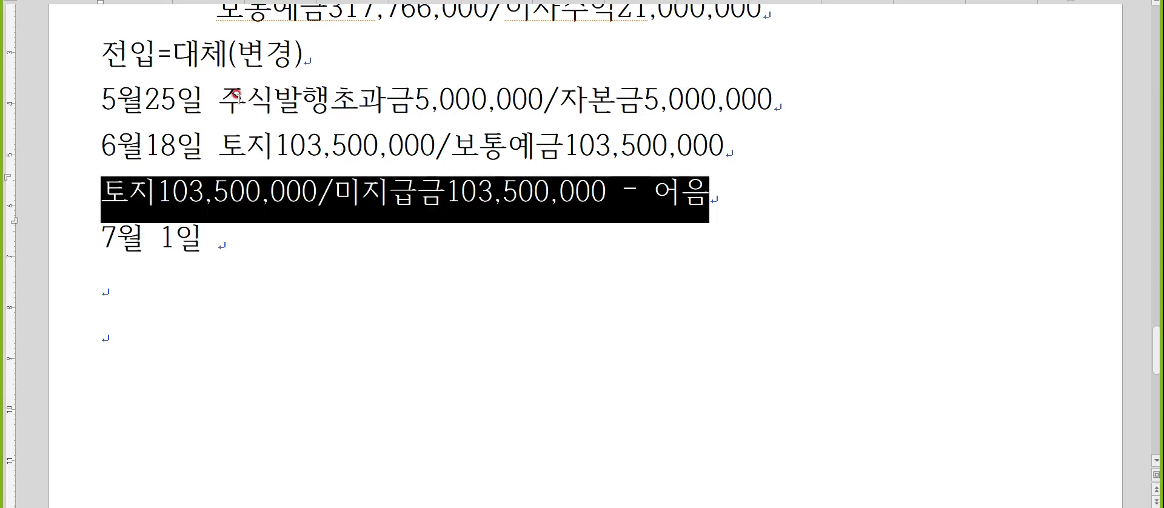
pyautogui.press('Right')
pyautogui.press('Down')
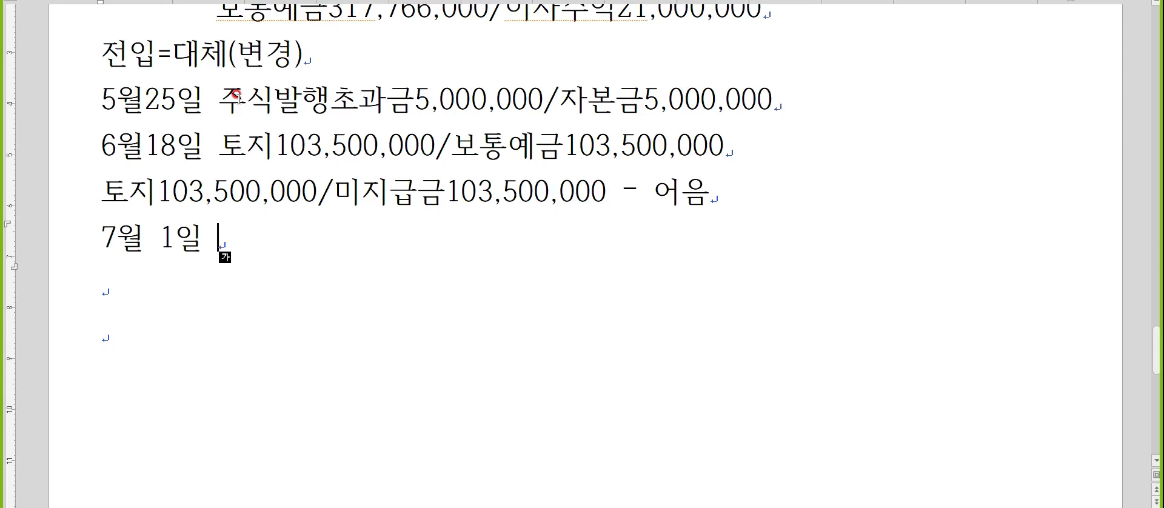
# Insert a line above 7월 1일 and write "2020년말 매도가능증권평가이익" on it.
pyautogui.press('Home')
pyautogui.press('Return')
pyautogui.press('Up')
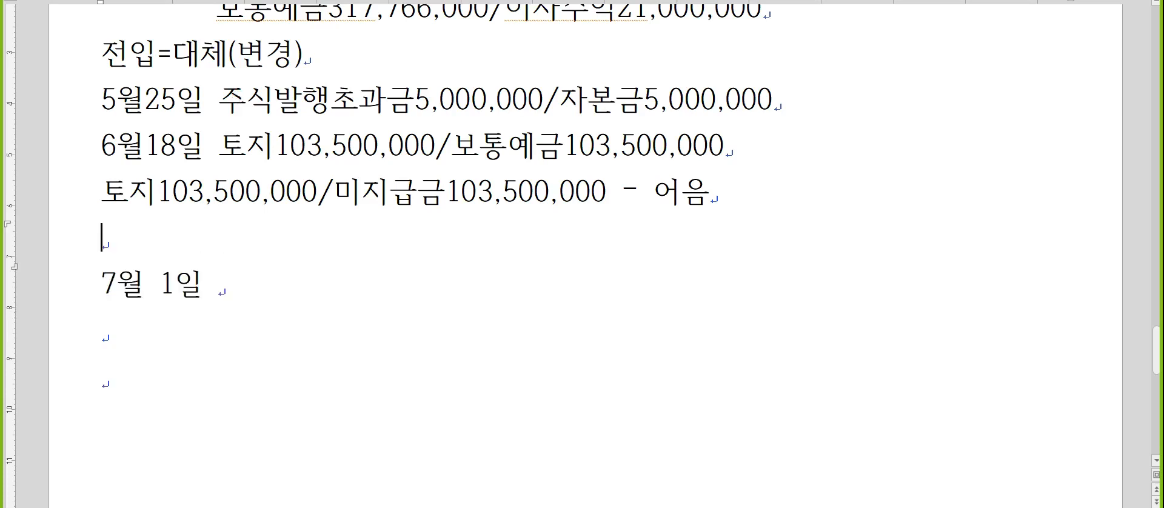
pyautogui.write('2020년말')
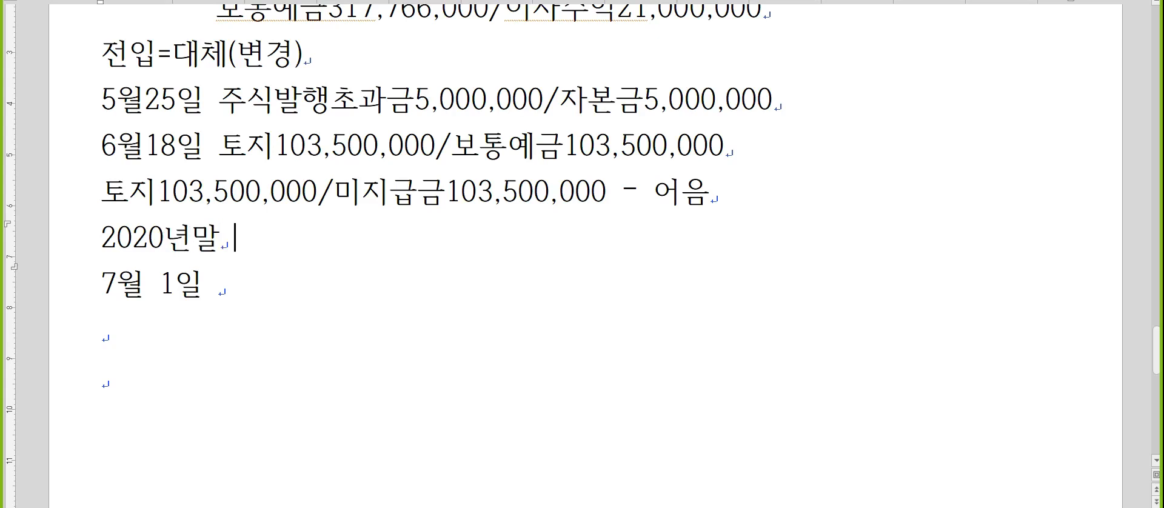
pyautogui.write(' 매도가능증권평ㄱ')
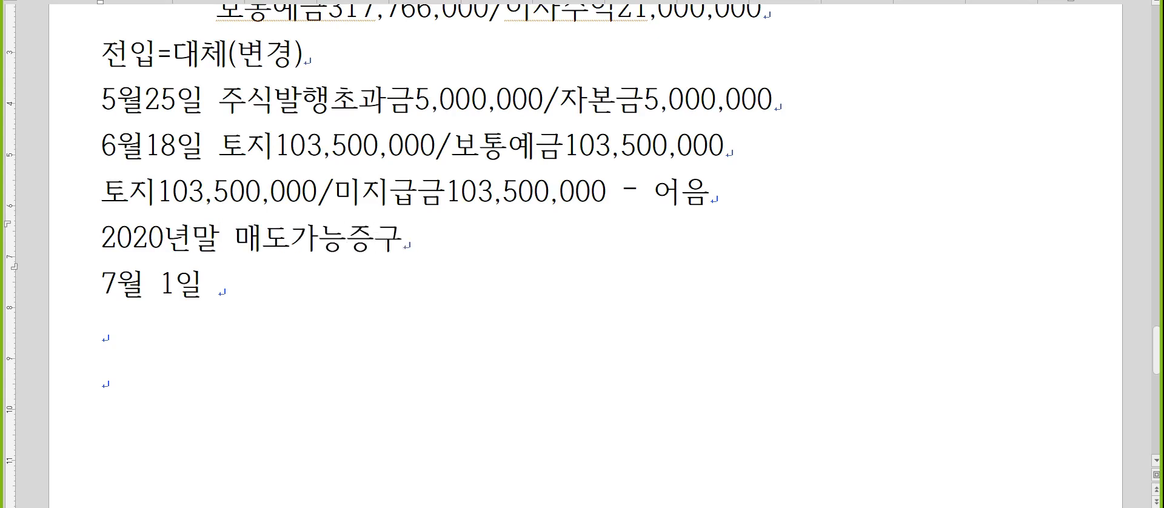
pyautogui.write('가이익')
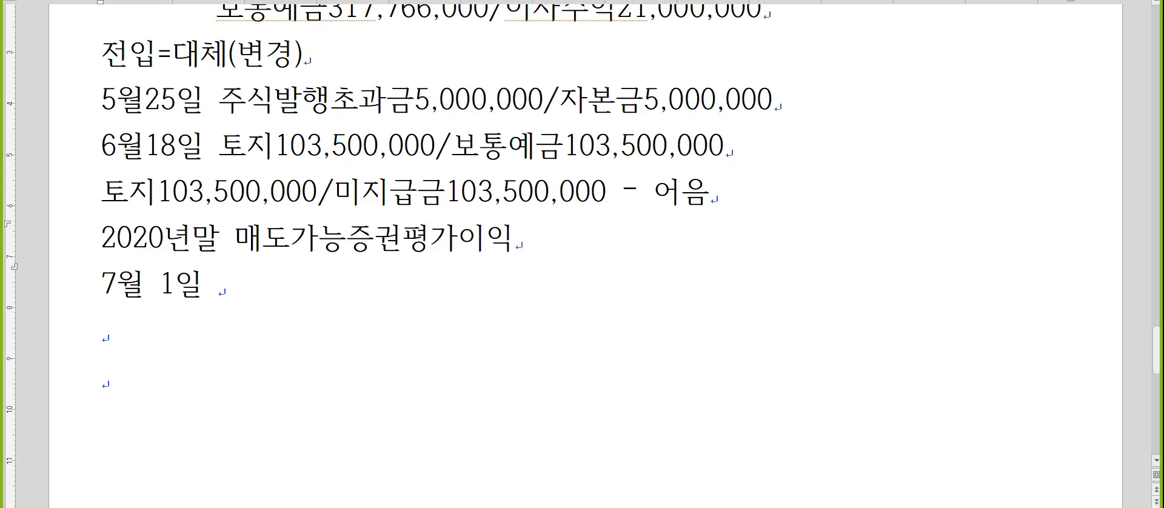
pyautogui.write('4,000,000')
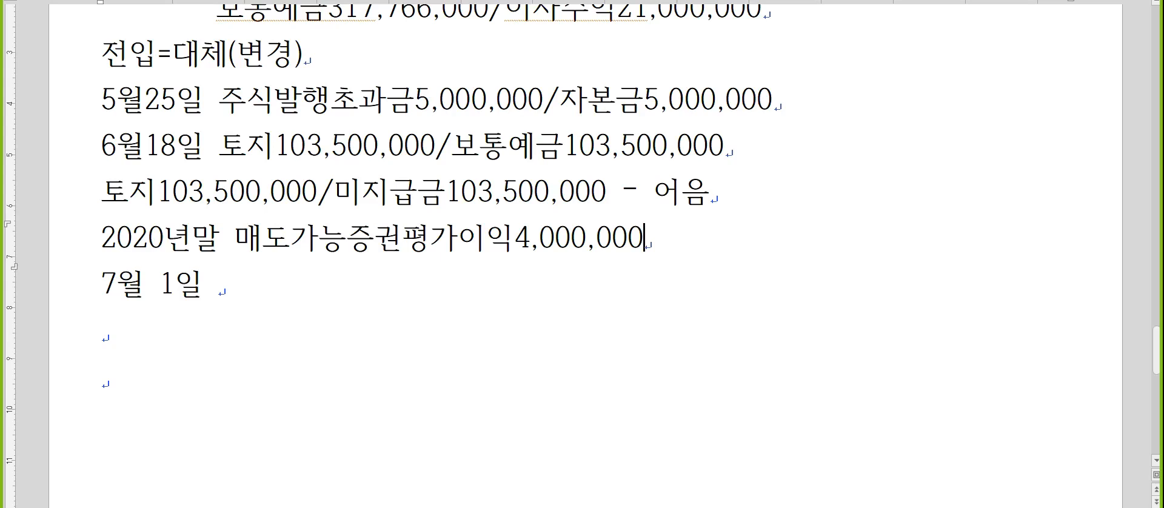
# Append 4,000,000 to the 2020년말 매도가능증권평가이익 line and add the line "2021년말 매도가능증권평가이익3,000,000" below it.
pyautogui.press('Return')
pyautogui.write('202')
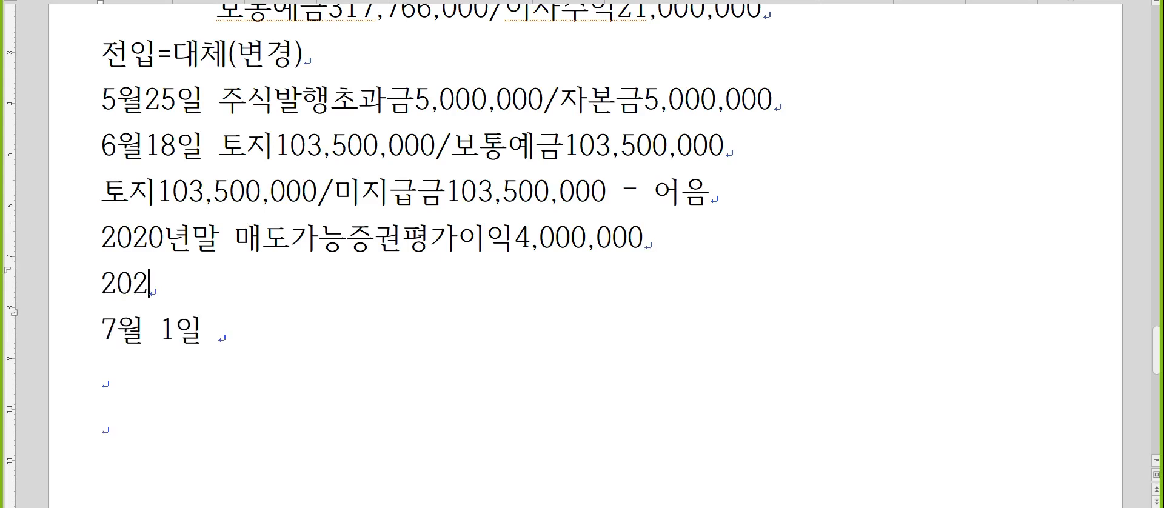
pyautogui.write('1년말 매도가능증')
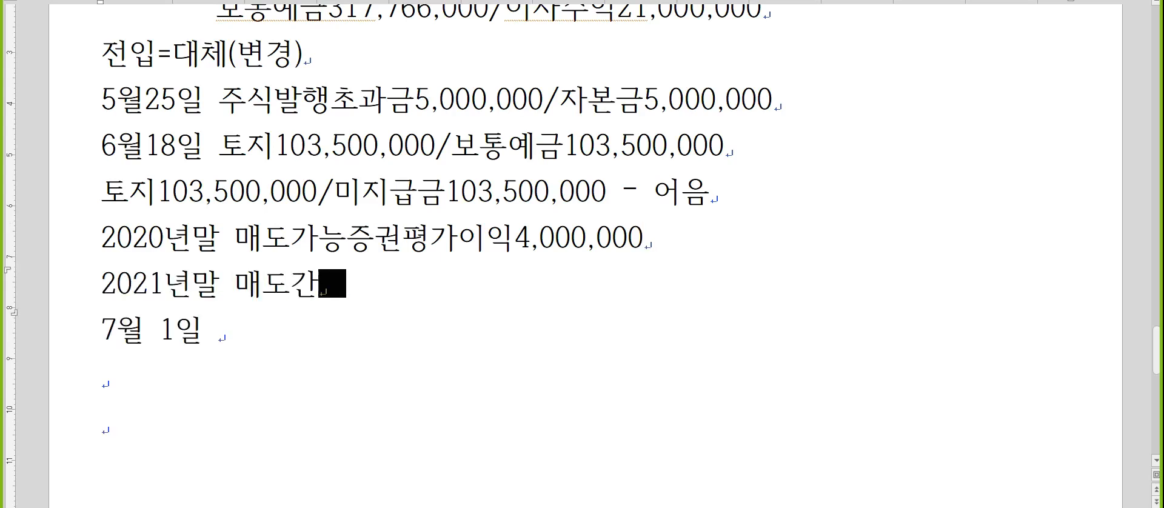
pyautogui.write('권평가이익')
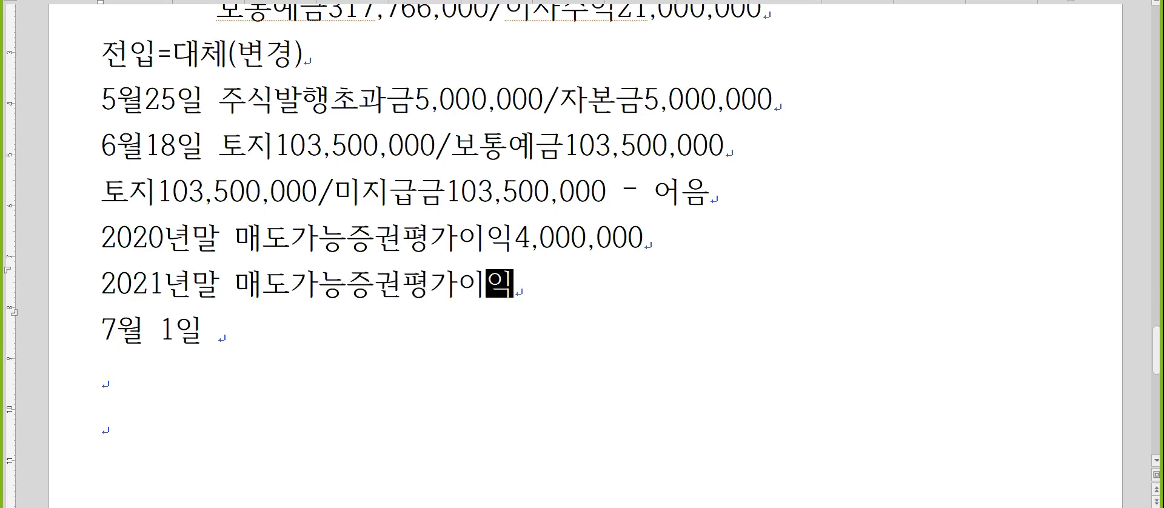
pyautogui.write('3,000,000')
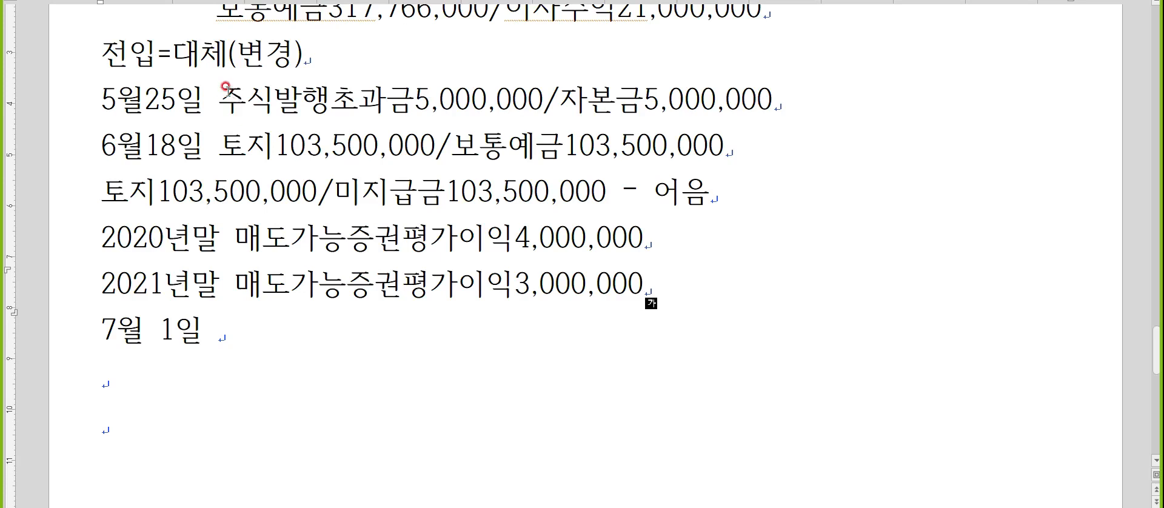
# Add the line "유가증권(주식, 사채)를 발행하거나 처분하는 경우" below the 2021년말 line.
pyautogui.press('Return')
pyautogui.scroll(-3, 245, 67)
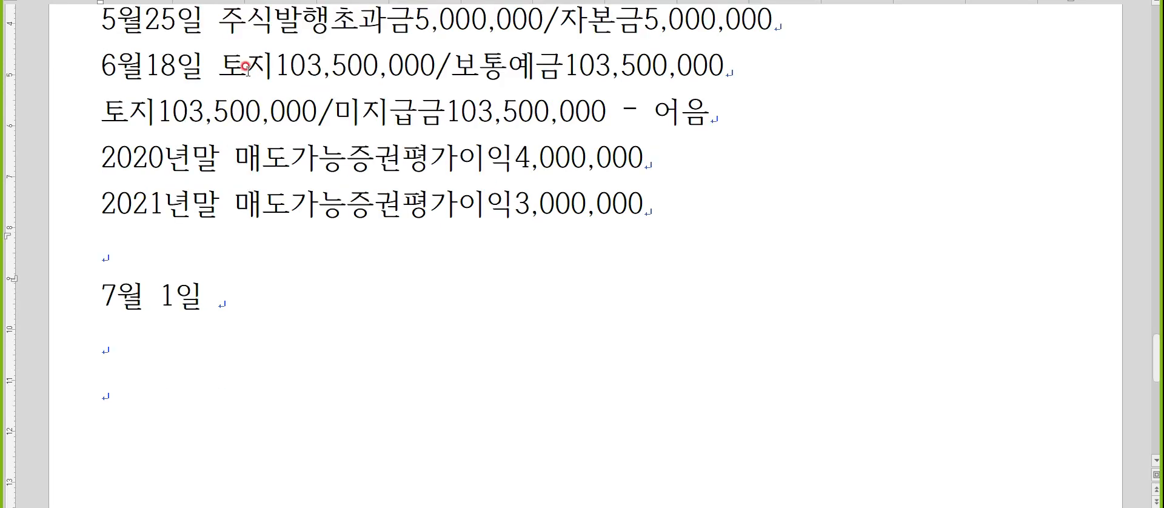
pyautogui.write('유갓')
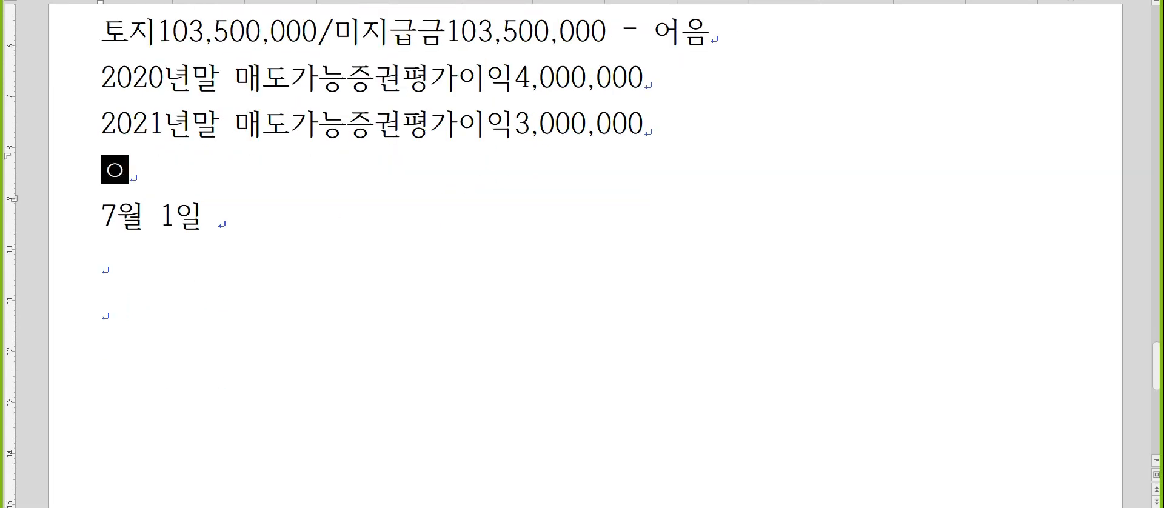
pyautogui.write('증권(주식,')
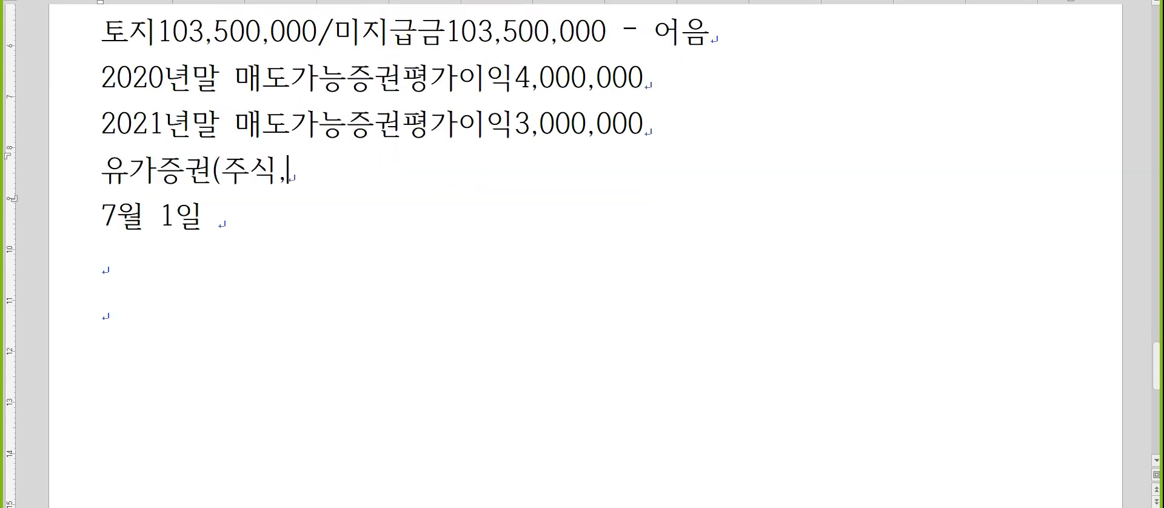
pyautogui.write(' 삿채)를 발행하')
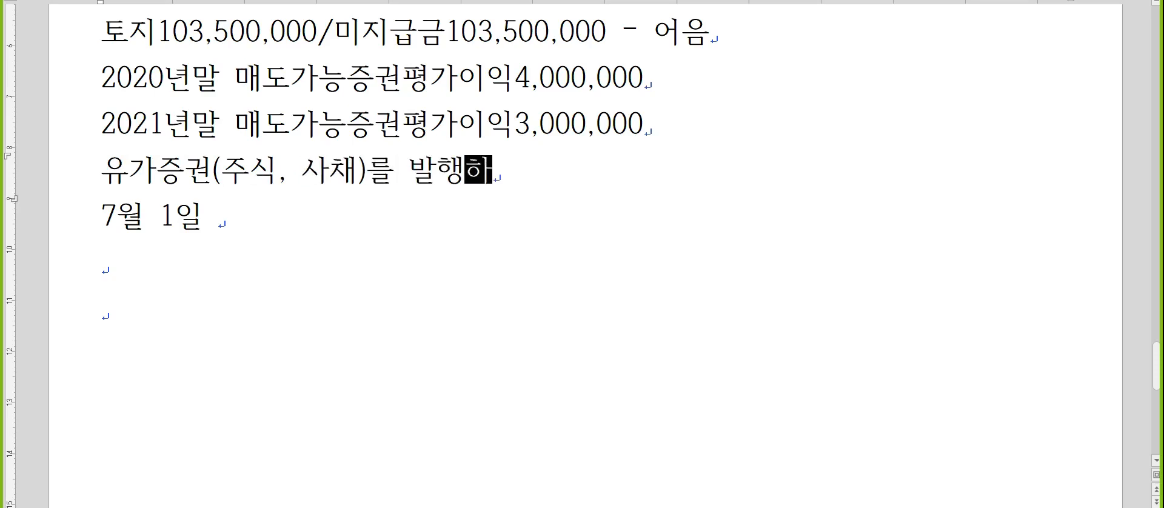
pyautogui.write('거낯처 분하')
pyautogui.press('BackSpace')
pyautogui.press('BackSpace')
pyautogui.press('BackSpace')
pyautogui.press('BackSpace')
pyautogui.press('BackSpace')
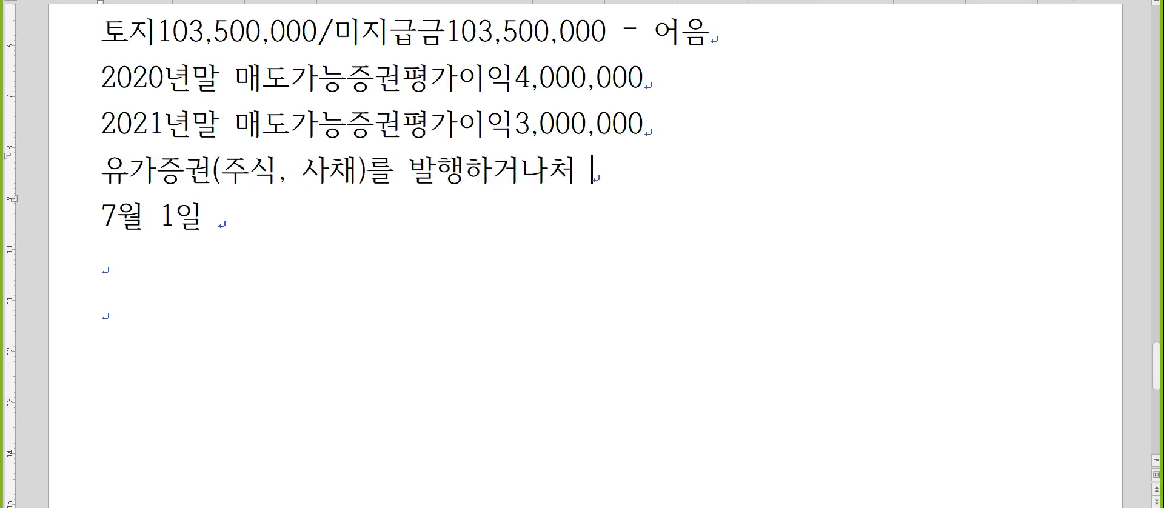
pyautogui.write('처분하는 경우')
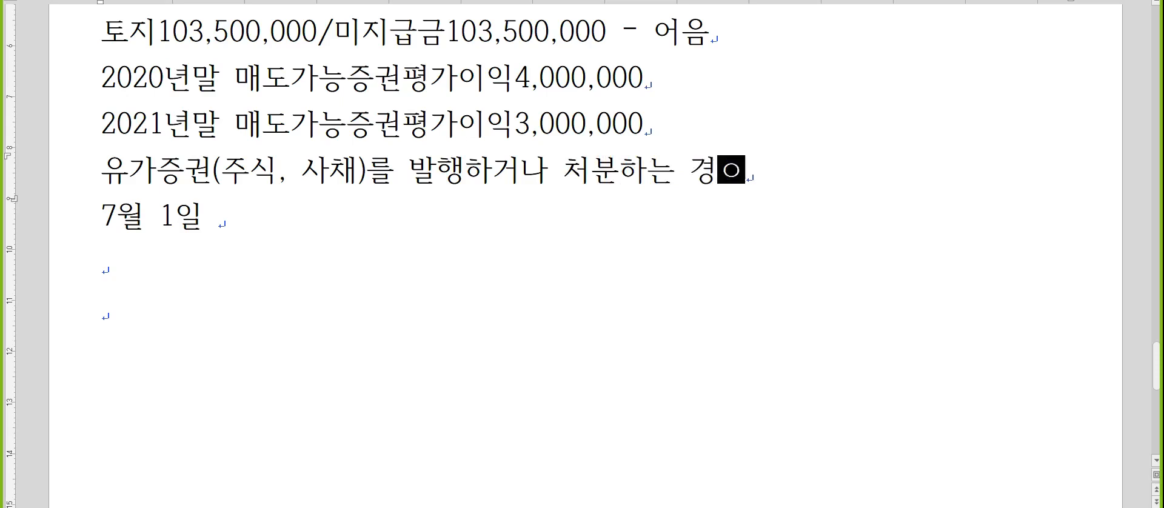
# Add the line "비용X, 이익에서 차감, 손실에 가산" below the 유가증권 line.
pyautogui.press('Return')
pyautogui.write('ㅂ비용X, 잉')
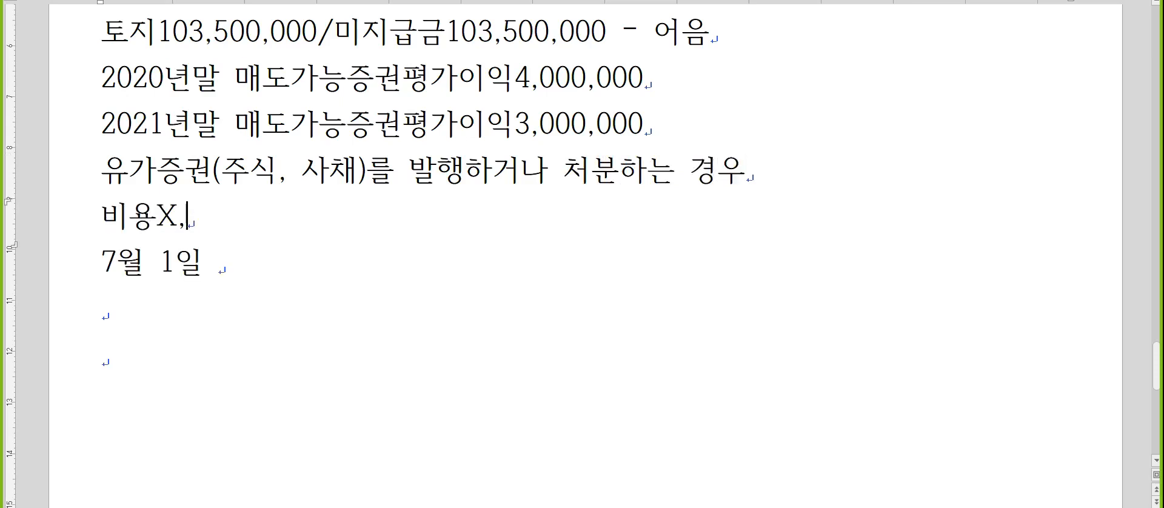
pyautogui.write('익에서 차감, 손실')
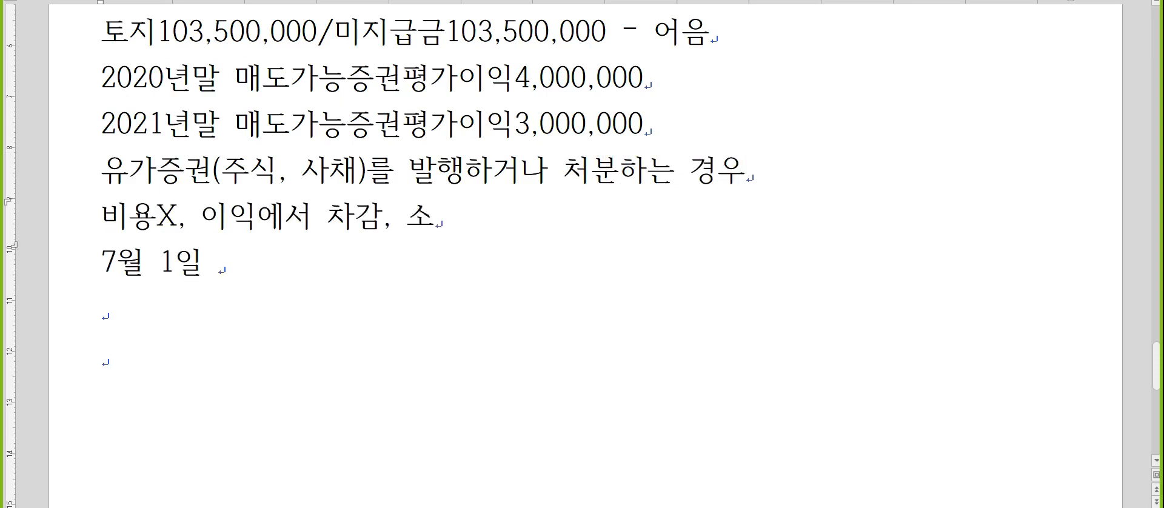
pyautogui.write('에 가산')
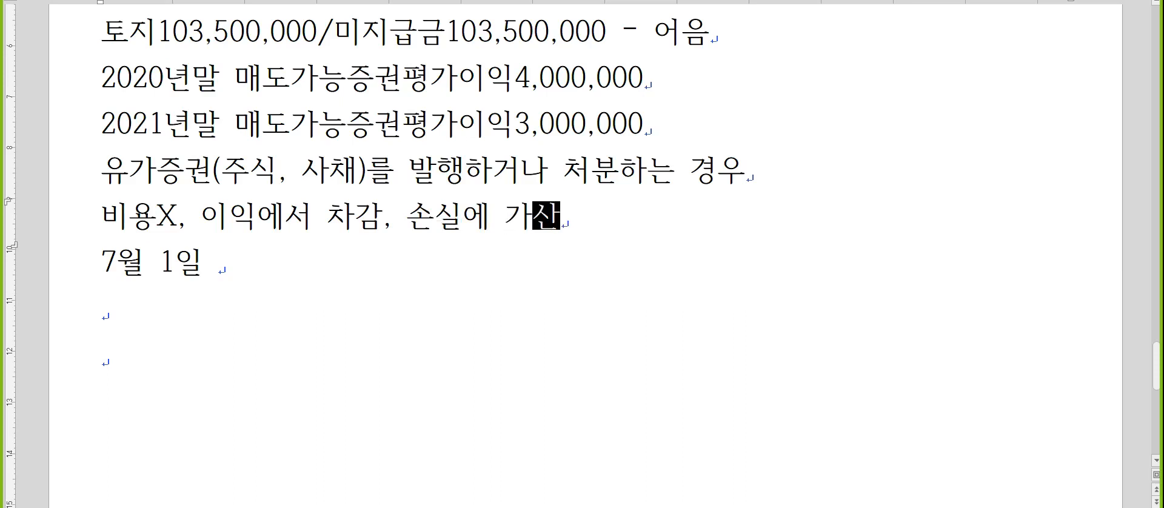
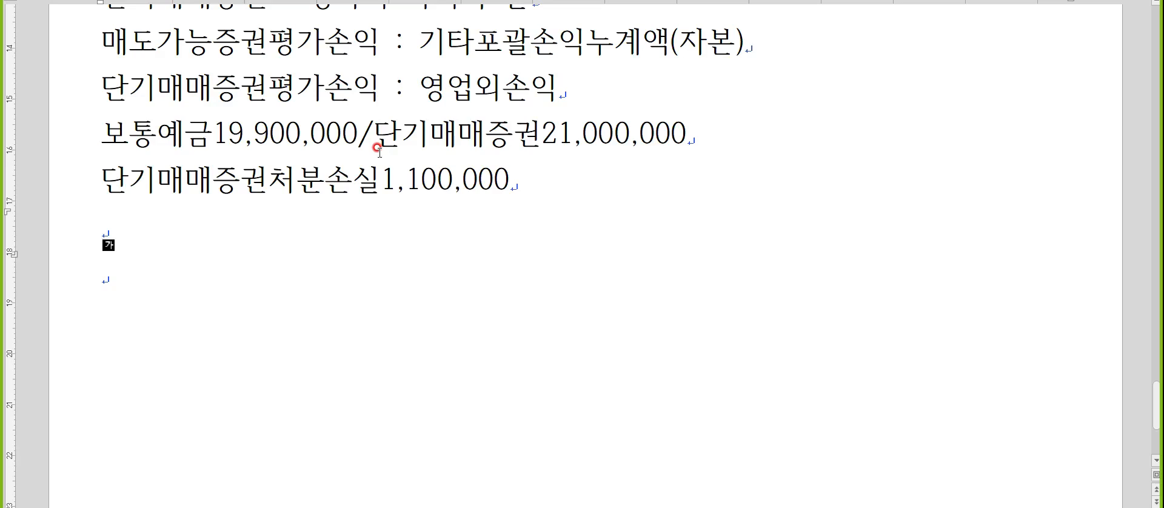
pyautogui.write('외화')
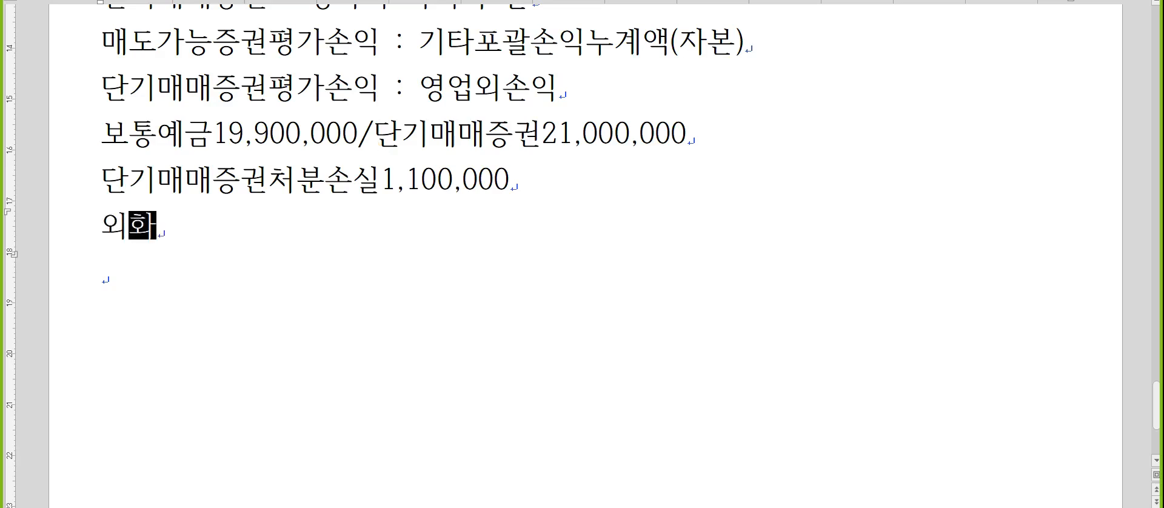
pyautogui.press('BackSpace')
pyautogui.press('BackSpace')
pyautogui.press('BackSpace')
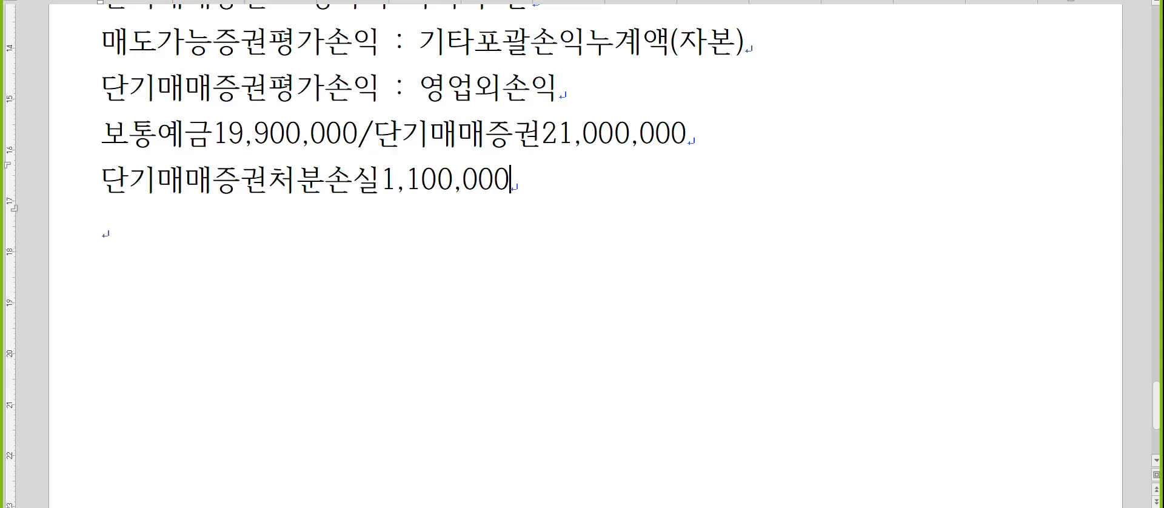
# Add an 8월21일 line below the 단기매매증권처분손실 line and insert "8,000X1,200=9,600,000" on a line above it.
pyautogui.write('8우월21일')
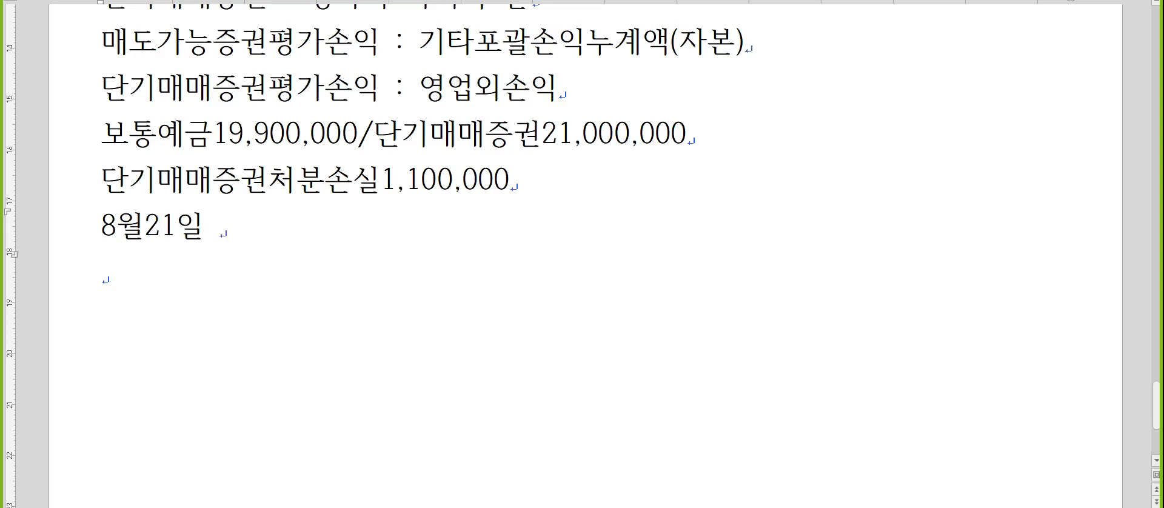
pyautogui.press('Home')
pyautogui.press('Return')
pyautogui.press('Up')
pyautogui.write('8,000')
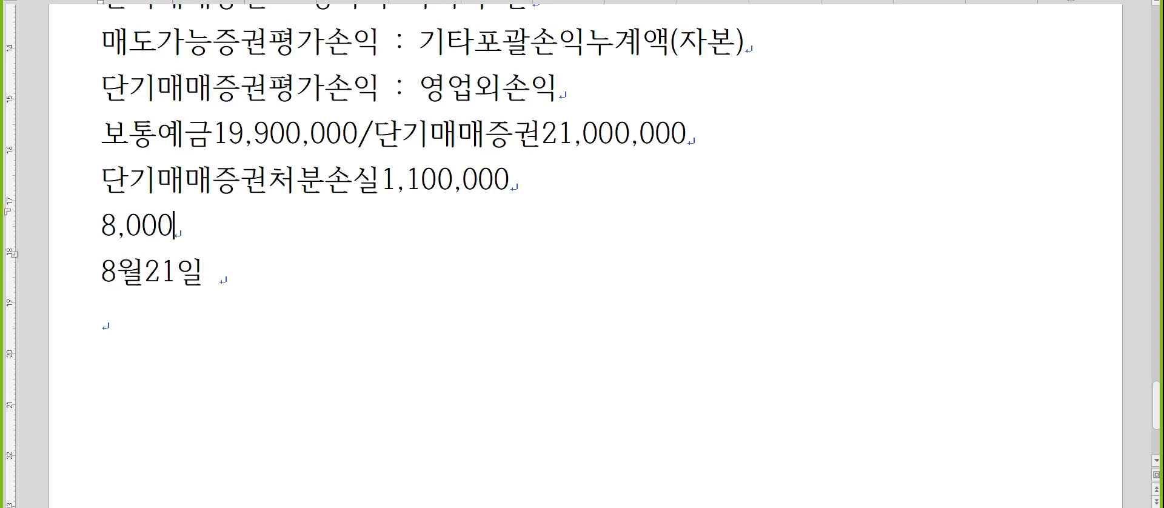
pyautogui.write('X1,200=9,60')
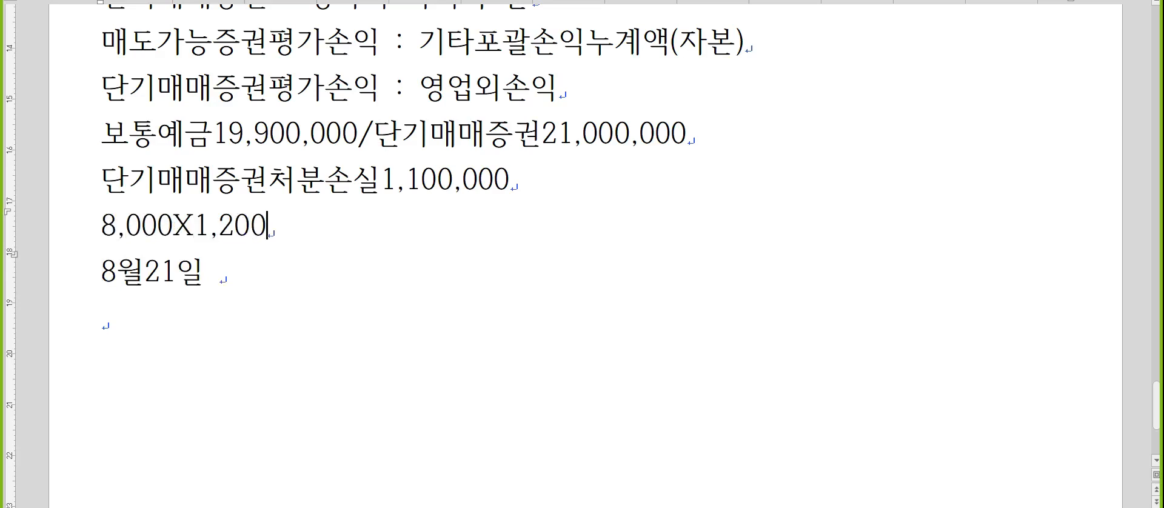
pyautogui.write('0,000')
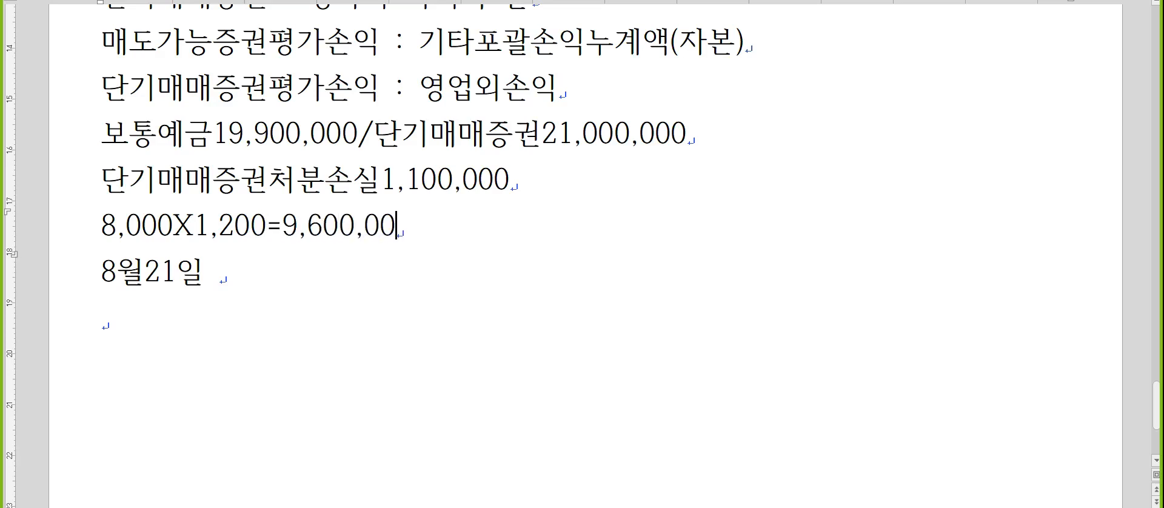
# Insert the calculation "8,000X1,100=8,800,000" between the 9,600,000 calculation and the 8월21일 line.
pyautogui.press('Return')
pyautogui.write('8,000')
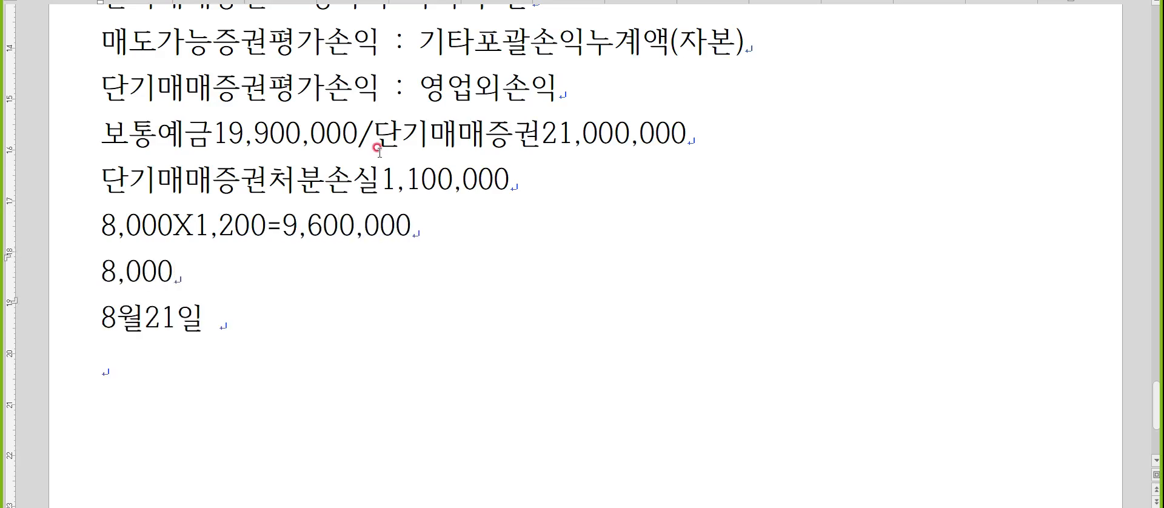
pyautogui.write('X1,100=')
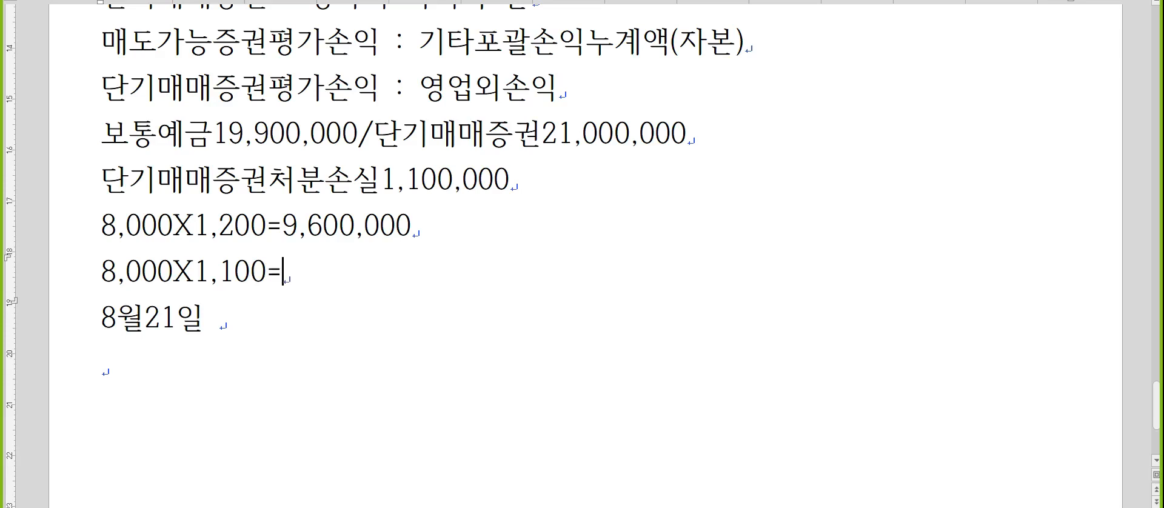
pyautogui.write('8,800,000')
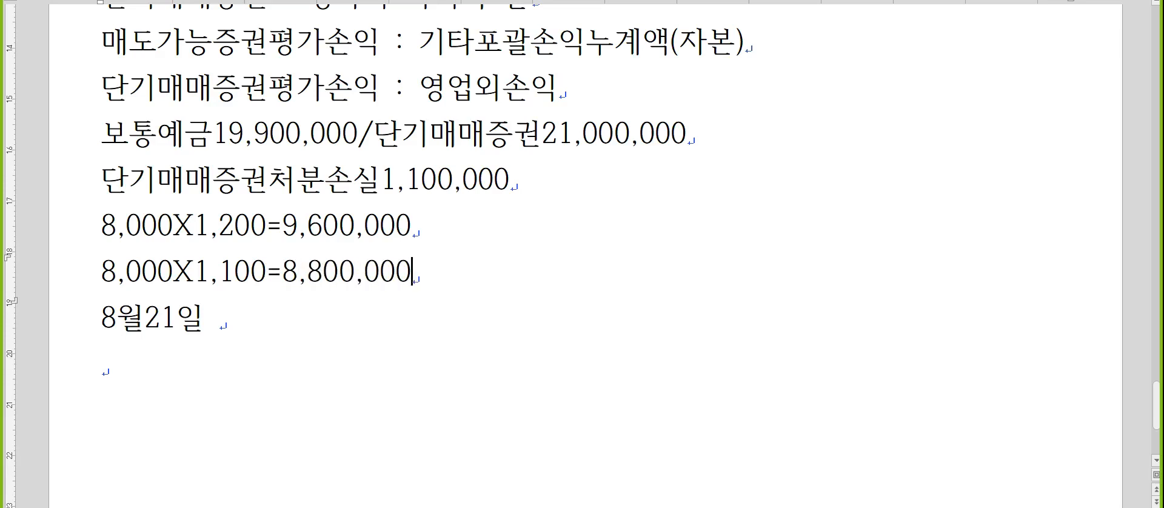
# Write the journal entry "보통예금8,800,000/단기대여금9,600,000(치료상사)" after 8월21일.
pyautogui.press('Down')
pyautogui.write('보통')
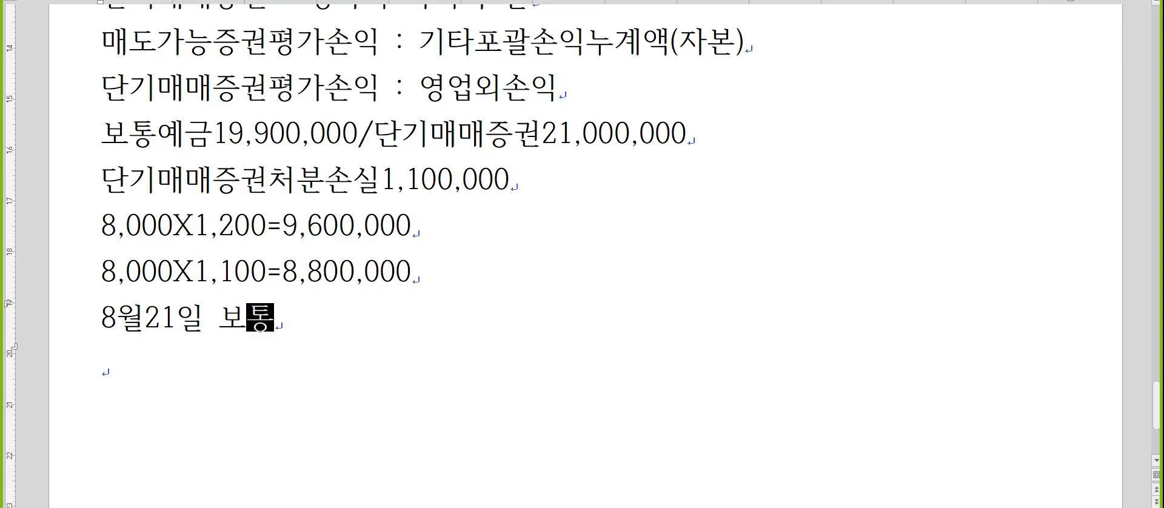
pyautogui.write('예금8,800,000/')
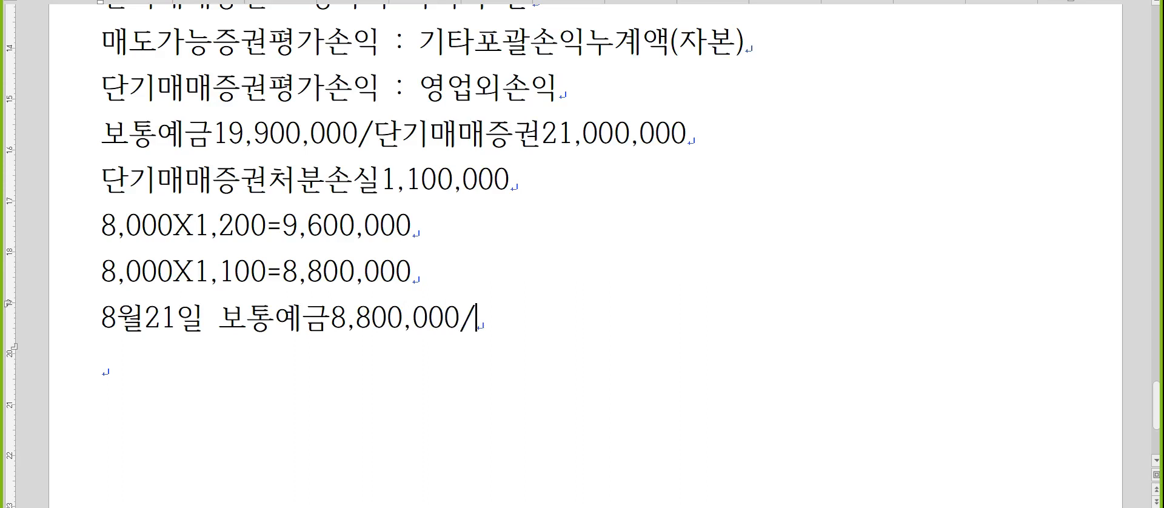
pyautogui.write('ㄷ')
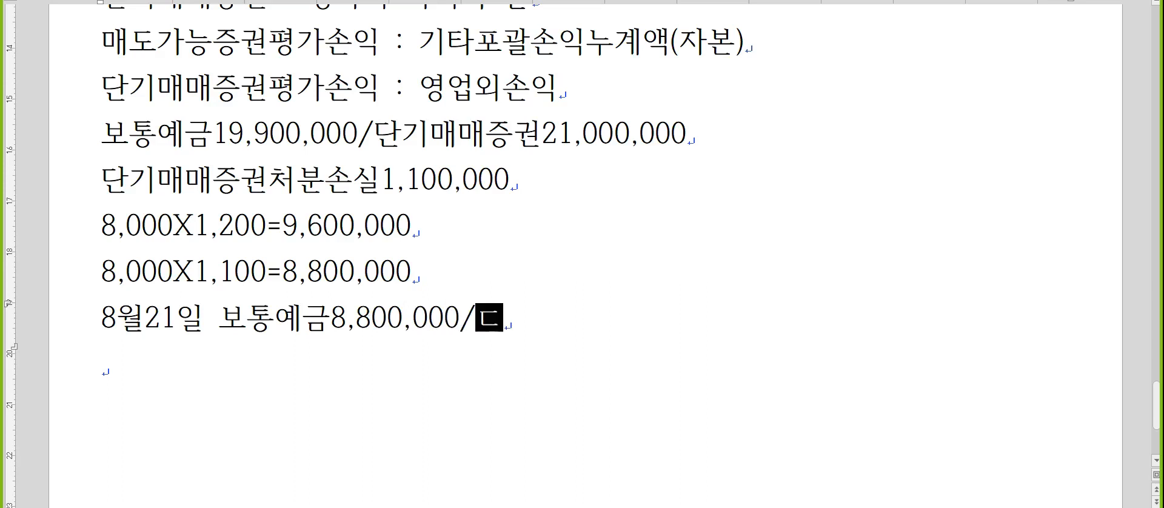
pyautogui.write('단기대여금')
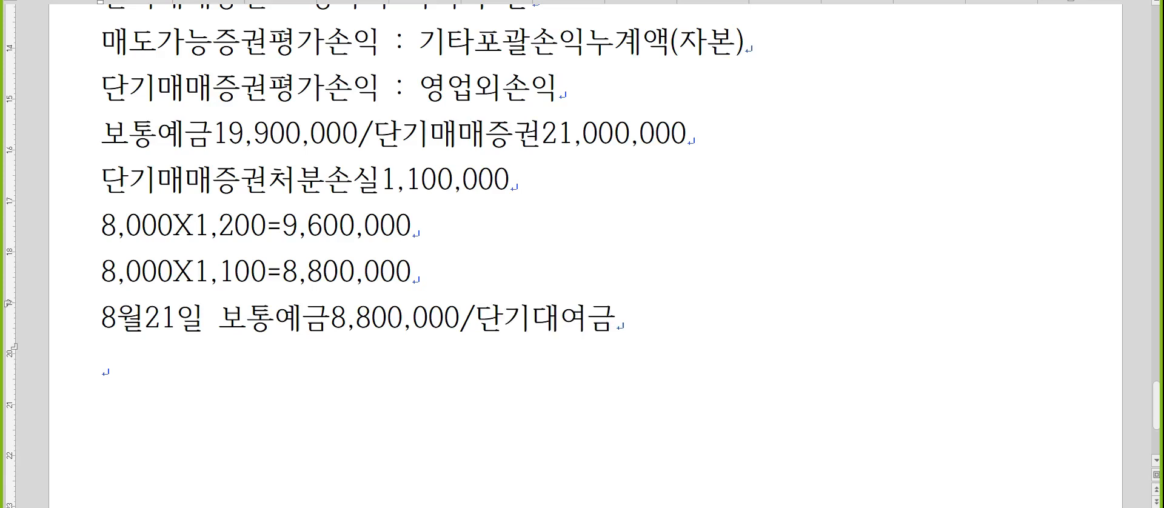
pyautogui.write('9,600,000')
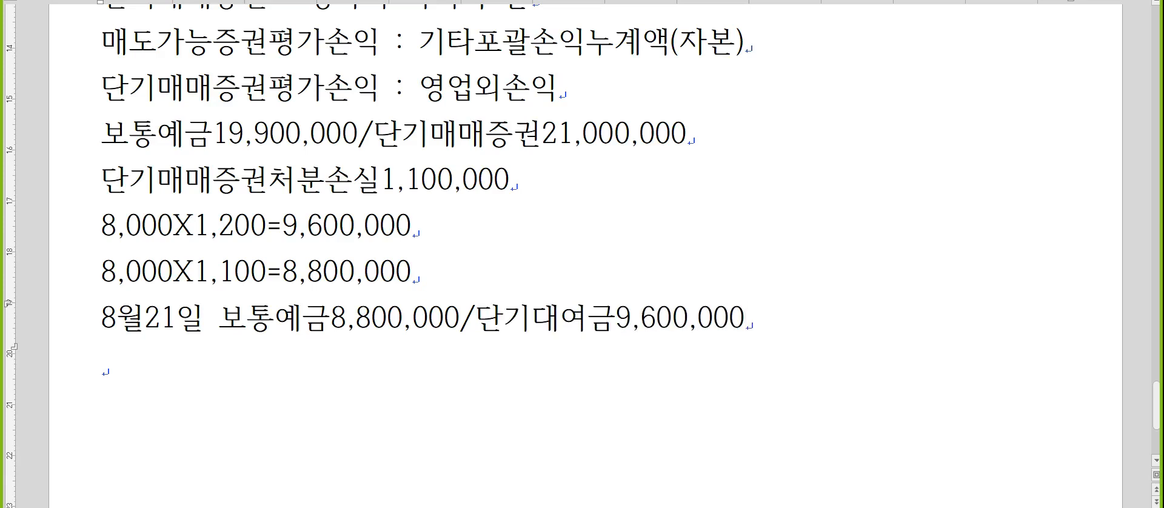
pyautogui.write('(치료상사)')
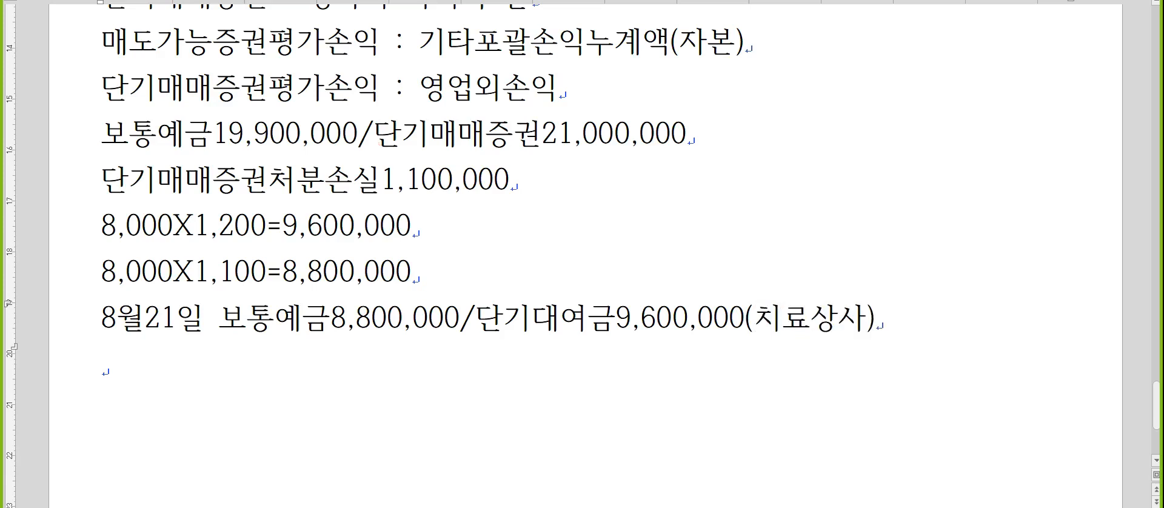
# Add an indented line "외환차손 800,000" below the 8월21일 entry, aligned under 보통예금, and start a new line.
pyautogui.press('Return')
pyautogui.press('BackSpace')
pyautogui.write('ㅚ환')
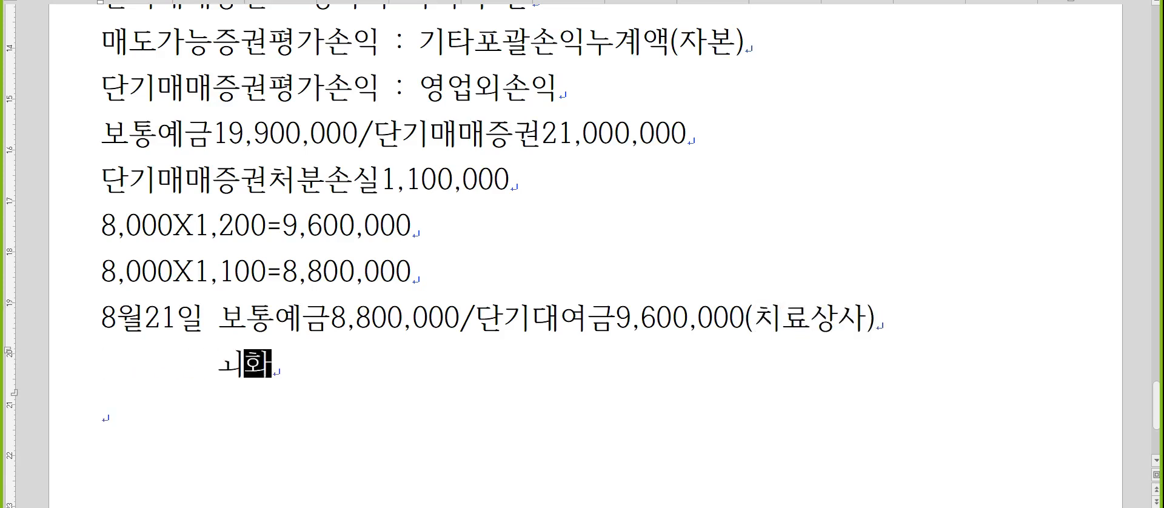
pyautogui.press('BackSpace')
pyautogui.press('BackSpace')
pyautogui.press('BackSpace')
pyautogui.press('BackSpace')
pyautogui.press('BackSpace')
pyautogui.write('외환차손  80')
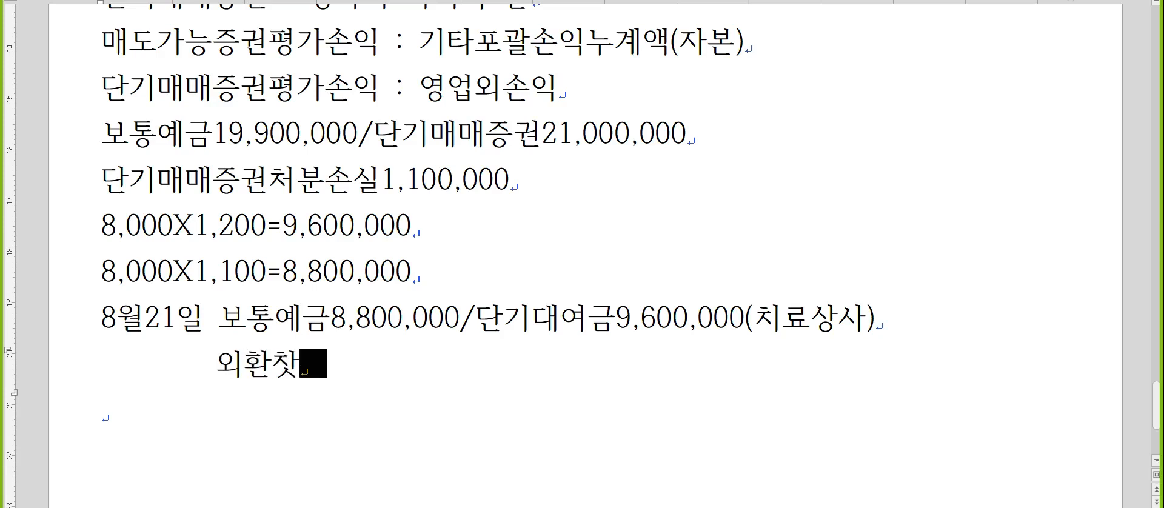
pyautogui.write('0,000')
pyautogui.press('Return')
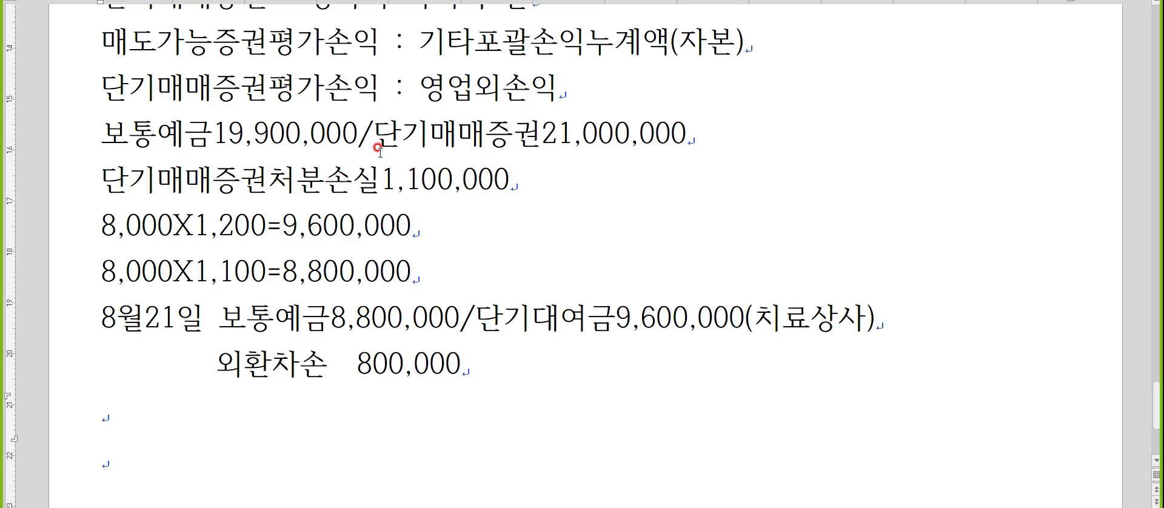
# Write the heading "문제2. 매입매출전표" below the 외환차손 line.
pyautogui.press('Hangul')
pyautogui.write('문제2. 매입매출전표')
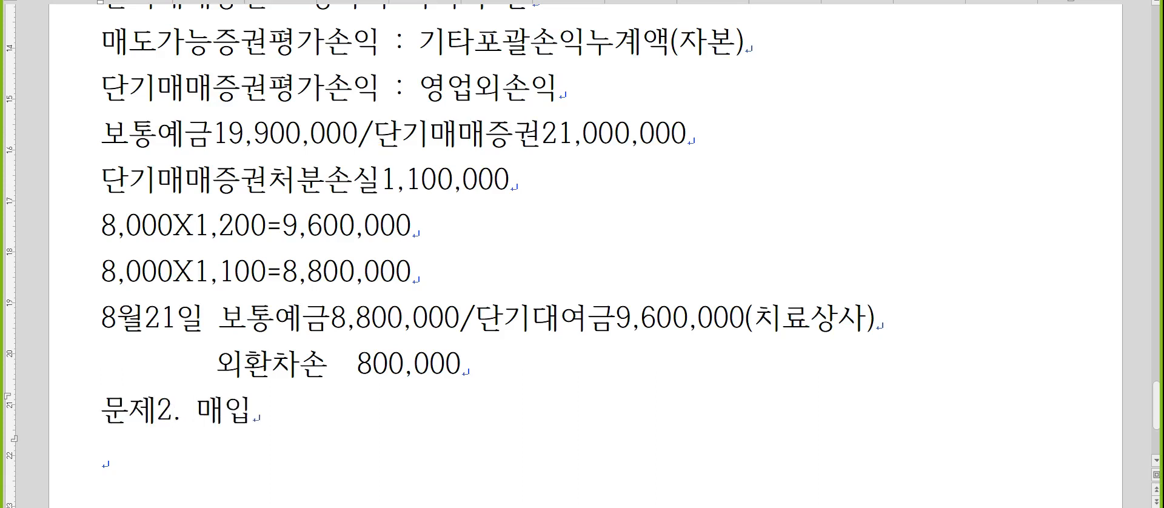
pyautogui.press('Return')
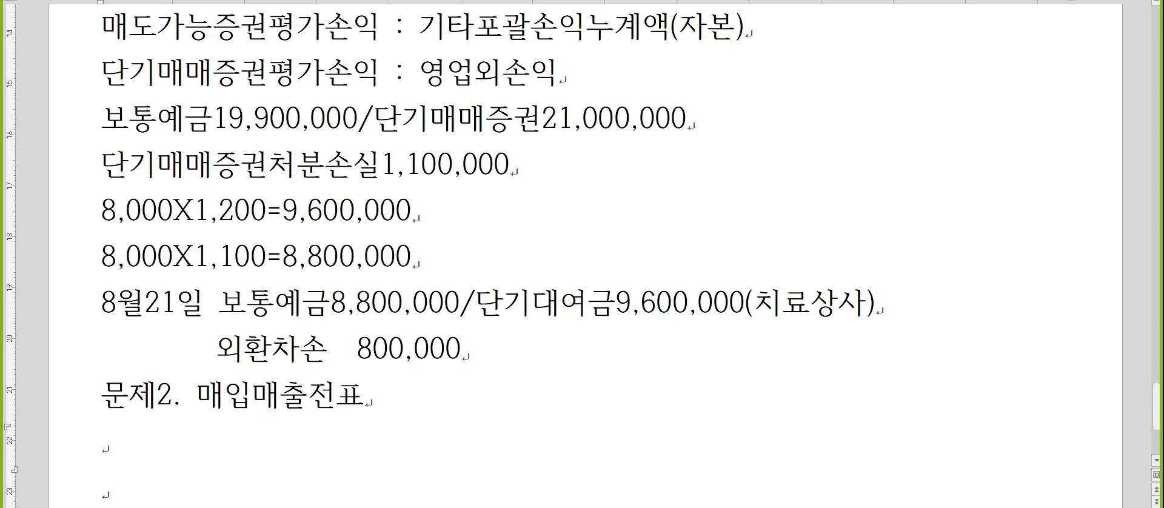
# Write "7월25일" below the 문제2 heading and "(매입불공)" on the line beneath it.
pyautogui.press('Hangul')
pyautogui.write('ㄱ월25일')
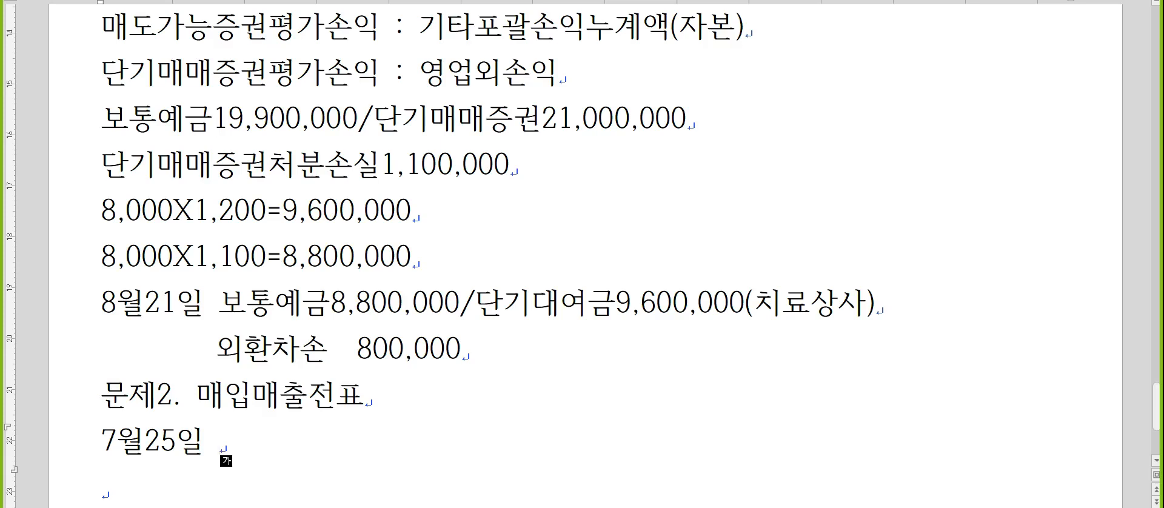
pyautogui.press('Return')
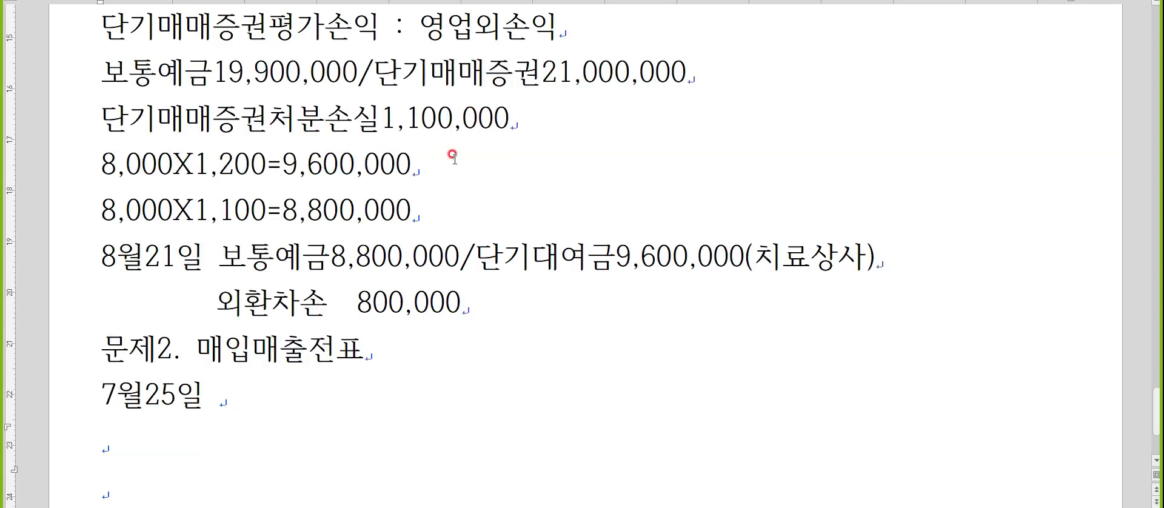
pyautogui.scroll(-3, 447, 153)
pyautogui.write('(')
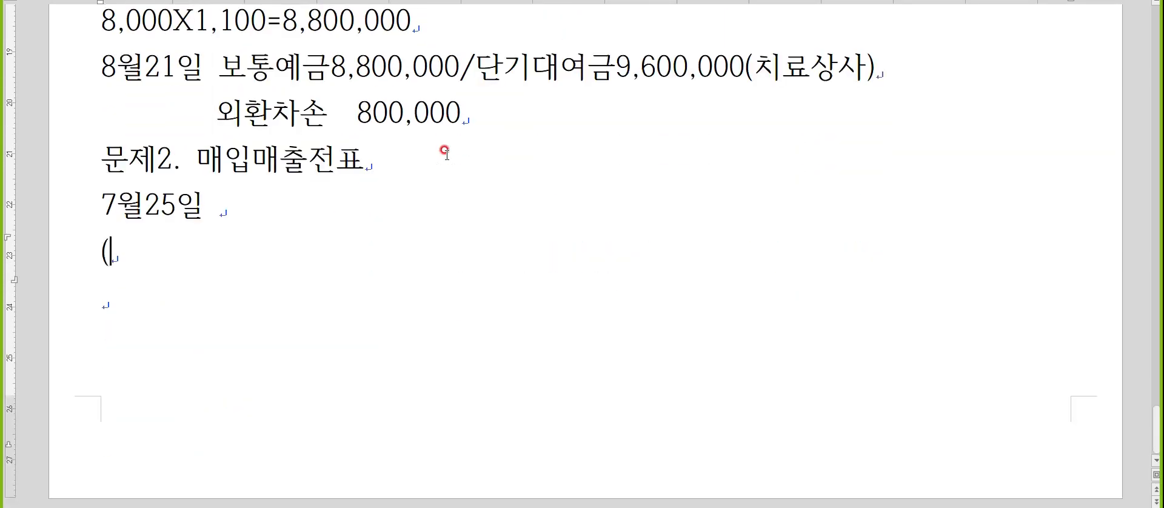
pyautogui.write('매입불공)')
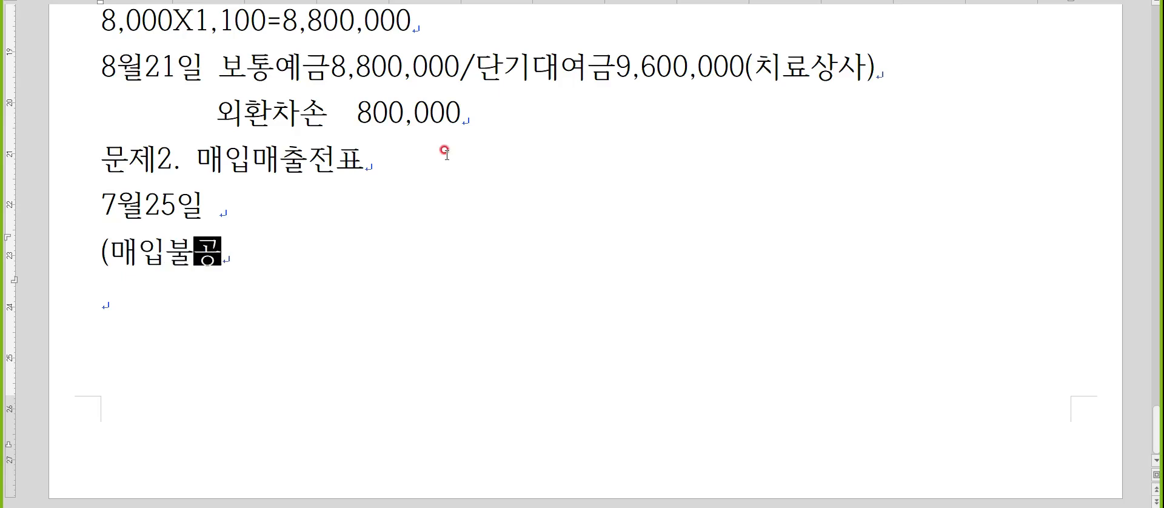
pyautogui.press('Return')
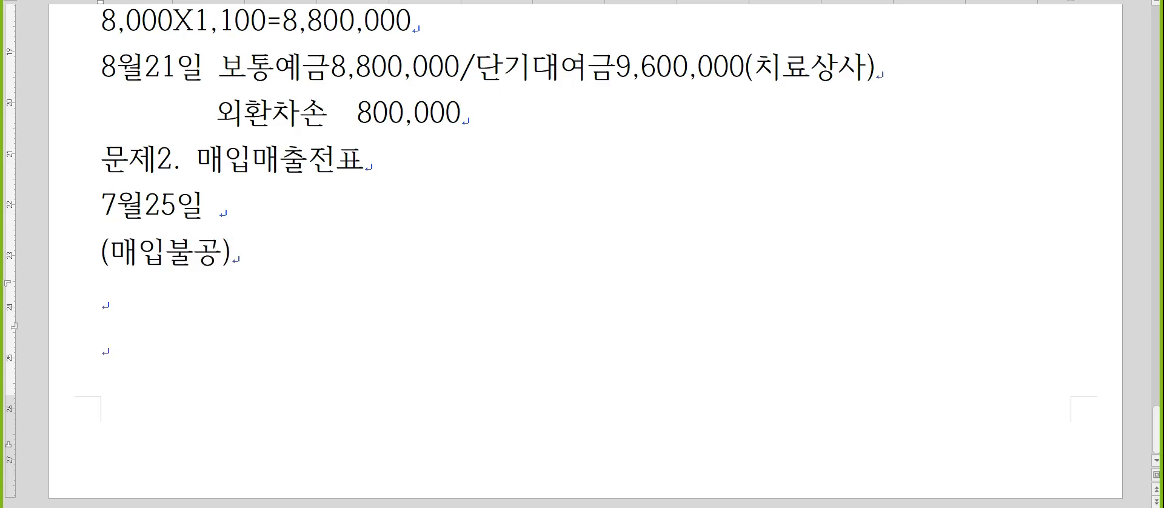
# Add "세무" and "여" on separate lines below (매입불공), and return to the 7월25일 line.
pyautogui.write('세무')
pyautogui.press('Down')
pyautogui.write('여')
pyautogui.press('Up')
pyautogui.press('Up')
pyautogui.press('Up')
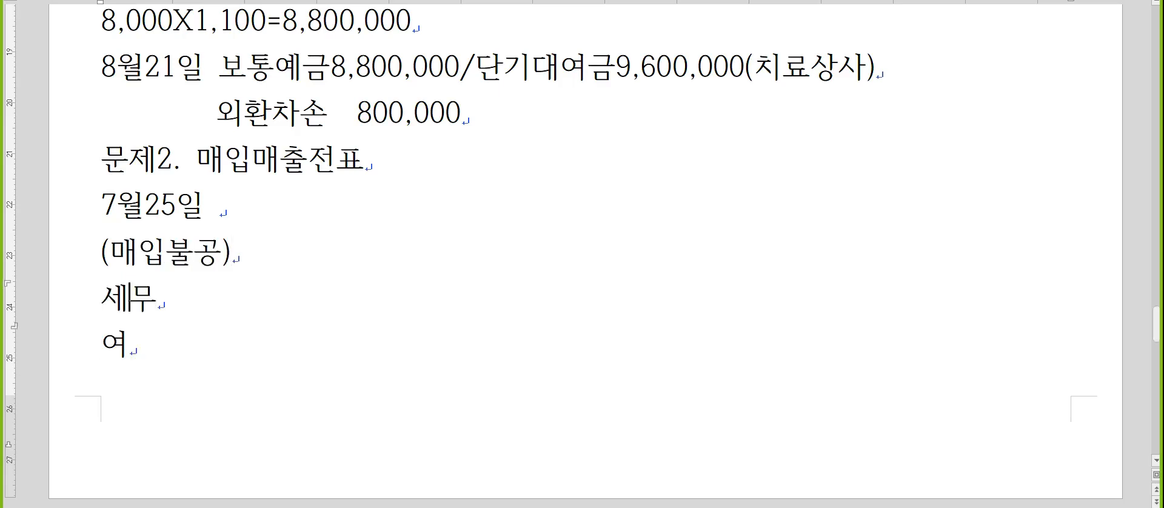
# Write the debit "(8)임차료500,000" after 7월25일, leaving a gap following the date.
pyautogui.press('End')
pyautogui.write('8')
pyautogui.press('BackSpace')
pyautogui.write('(8)임차료')
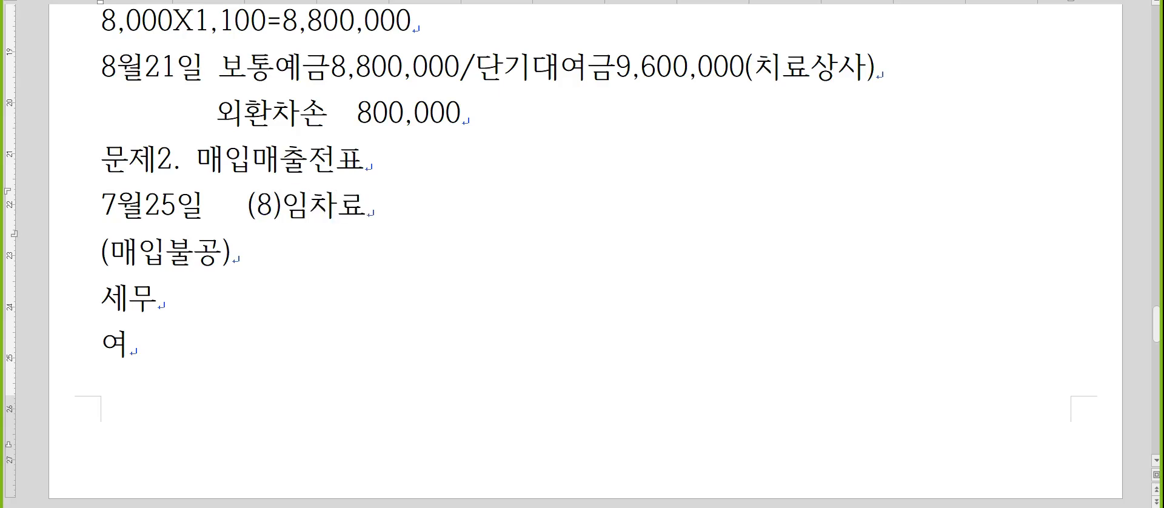
pyautogui.write('500,000')
# Write "부가세대급금50,000" after (매입불공).
pyautogui.press('Down')
pyautogui.write('부갓')
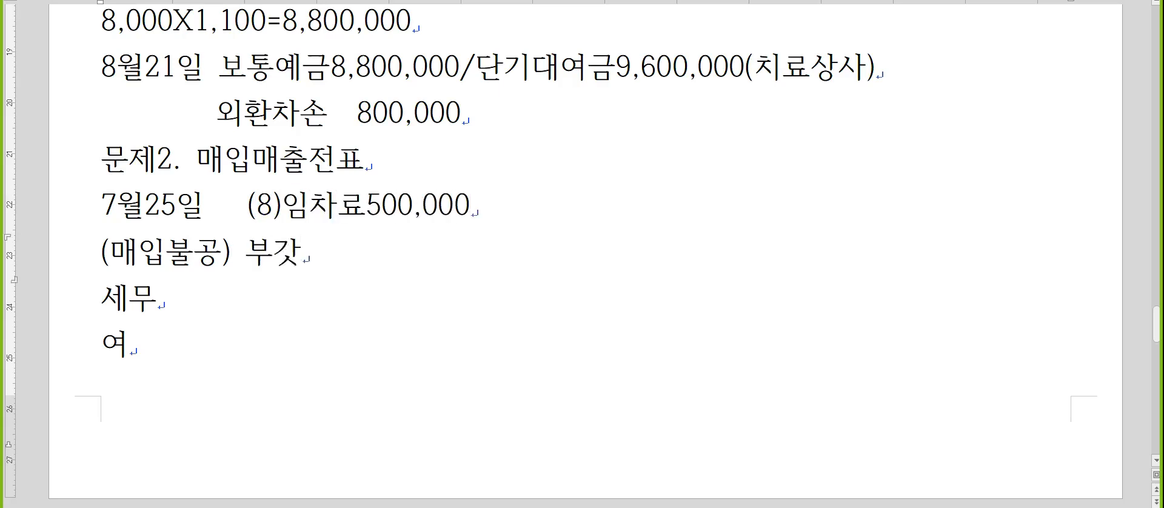
pyautogui.press('BackSpace')
pyautogui.write('가세대급금50,00')
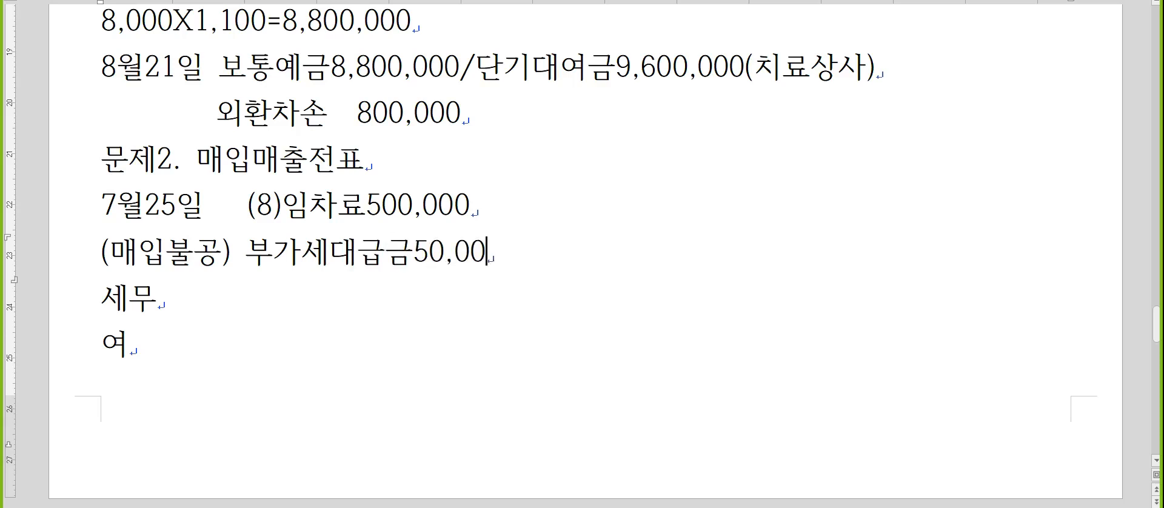
pyautogui.write('0')
# Add a spaced slash after the 임차료 amount on the 7월25일 line and remove 부가세대급금50,000 from the (매입불공) line.
pyautogui.press('Up')
pyautogui.write('/')
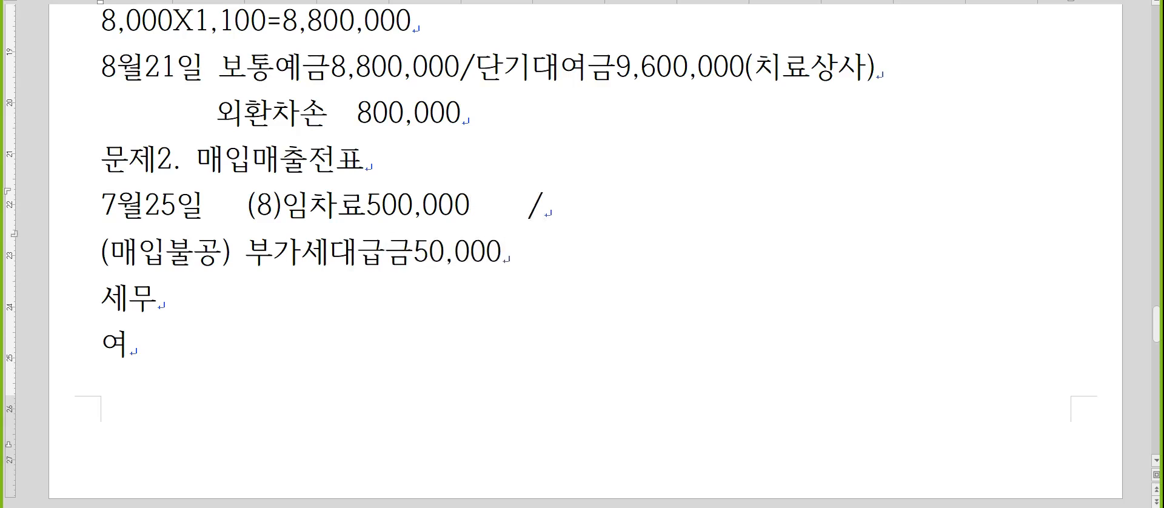
pyautogui.press('Left')
pyautogui.press('Left')
pyautogui.press('Left')
pyautogui.press('Left')
pyautogui.press('Left')
pyautogui.press('Left')
pyautogui.press('Left')
pyautogui.press('Left')
pyautogui.press('Left')
pyautogui.press('Left')
pyautogui.press('Left')
pyautogui.press('Left')
pyautogui.press('Left')
pyautogui.press('Left')
pyautogui.press('Left')
pyautogui.press('Left')
pyautogui.press('Left')
pyautogui.press('Left')
pyautogui.press('Down')
pyautogui.hotkey('shift', 'End')
pyautogui.hotkey('ctrl', 'x')
pyautogui.press('Up')
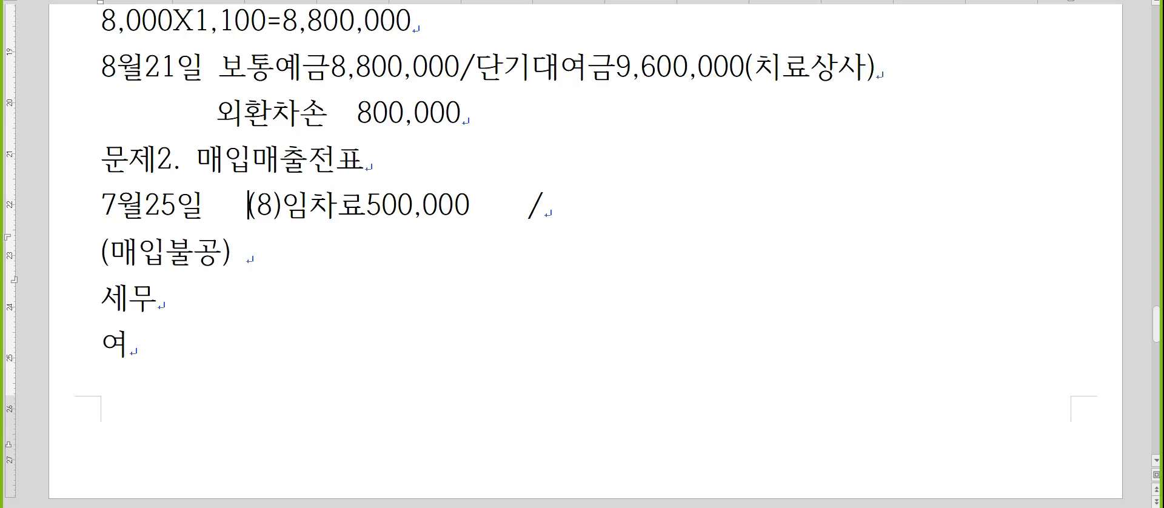
# Change the 7월25일 임차료 amount to 550,000 and write "보통예금550,000" after the slash.
pyautogui.press('Right')
pyautogui.press('Right')
pyautogui.press('Right')
pyautogui.press('Right')
pyautogui.press('Right')
pyautogui.press('Right')
pyautogui.press('Right')
pyautogui.press('Right')
pyautogui.press('Left')
pyautogui.write('5')
pyautogui.press('End')
pyautogui.write('보통예금')
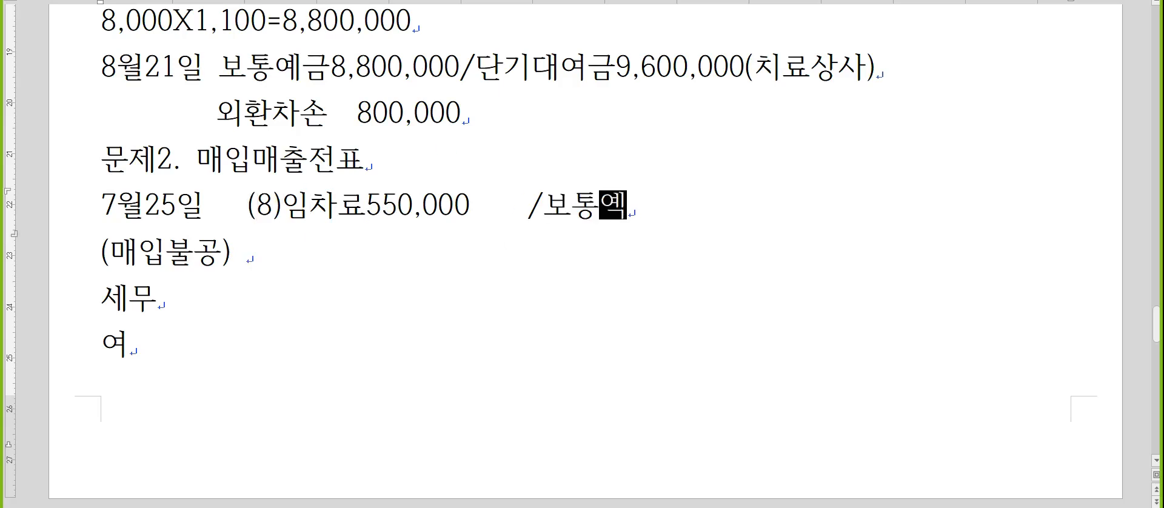
pyautogui.write('550,000')
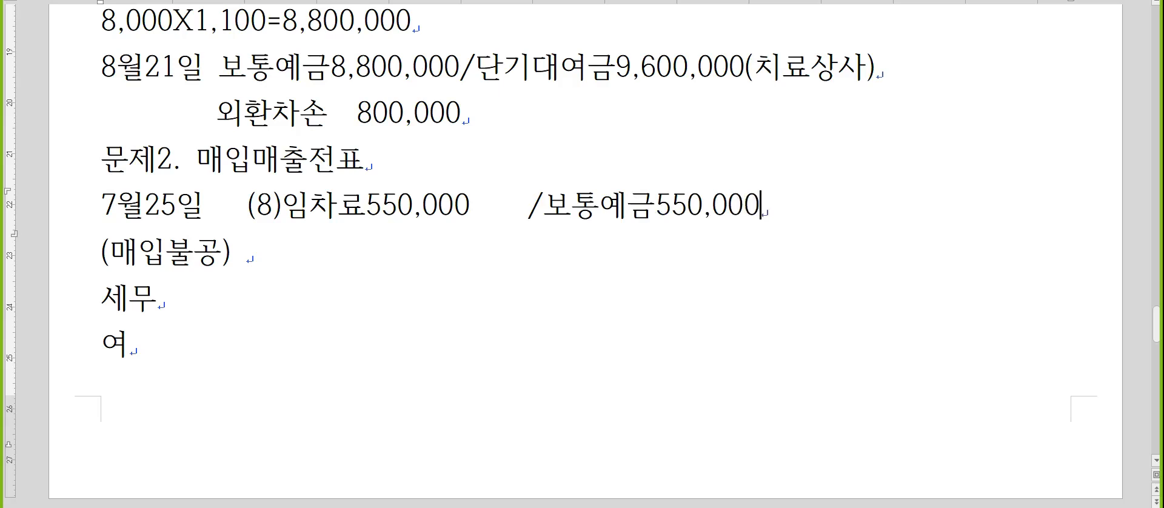
# Start a new line below the 여 line, ready for Korean text.
pyautogui.press('Down')
pyautogui.press('Down')
pyautogui.press('Down')
pyautogui.press('Return')
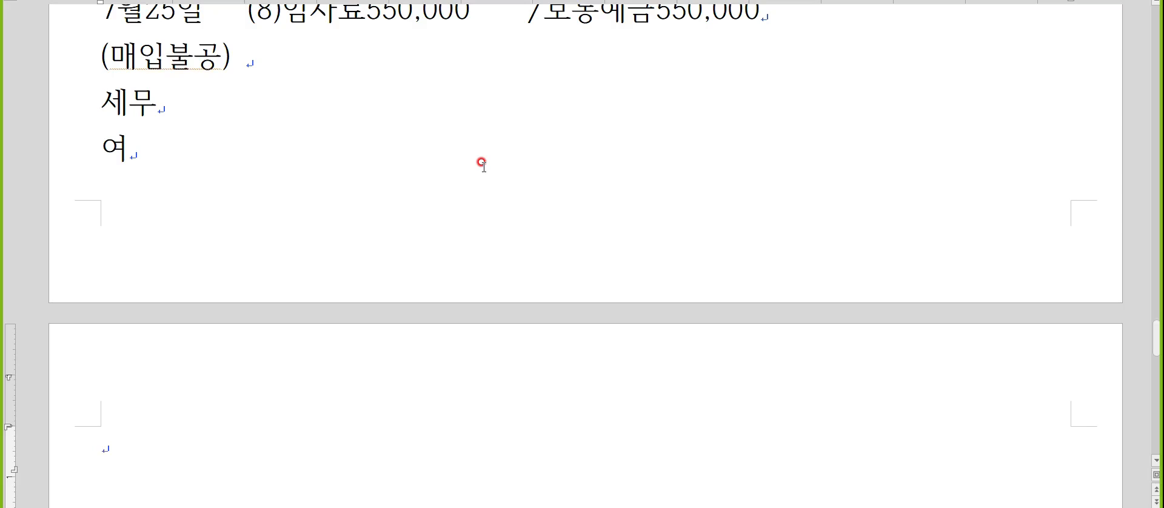
pyautogui.press('Hangul')
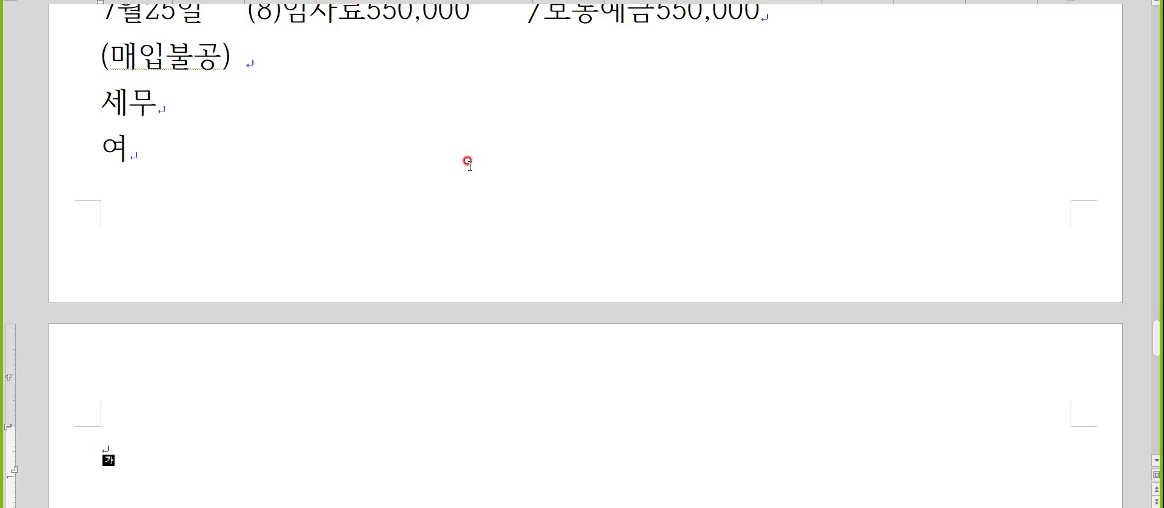
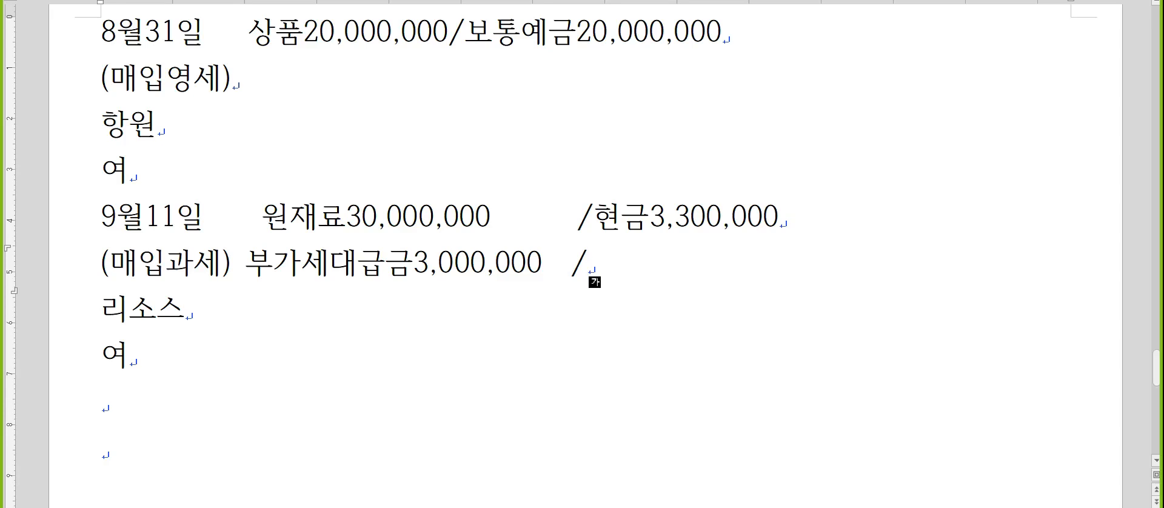
# Complete the 9월11일 entry with "외상매입금29,700,000" after the slash and start a "9월28일" line below 여.
pyautogui.write('외상매입금')
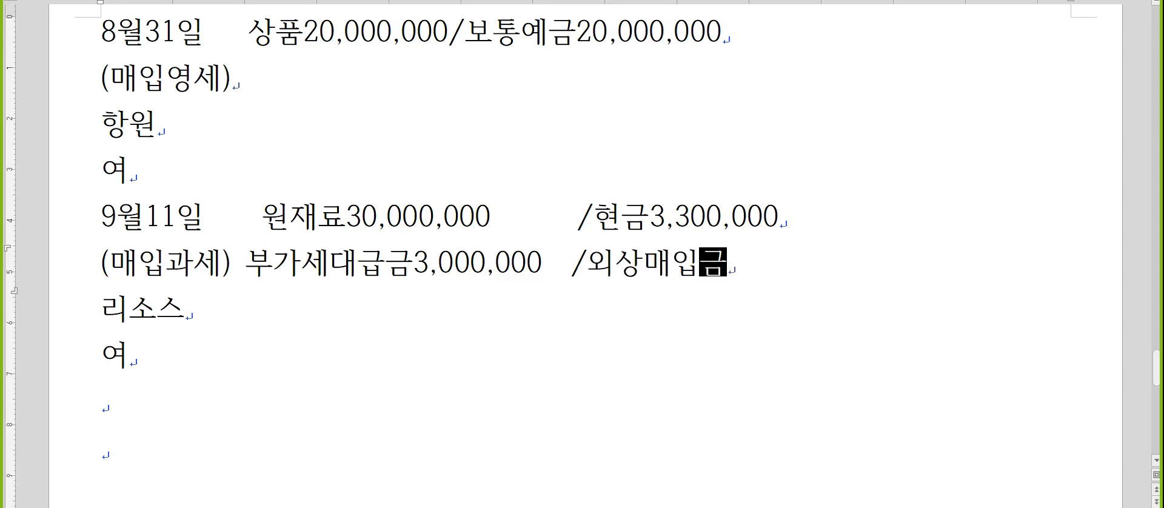
pyautogui.write('29,700,000')
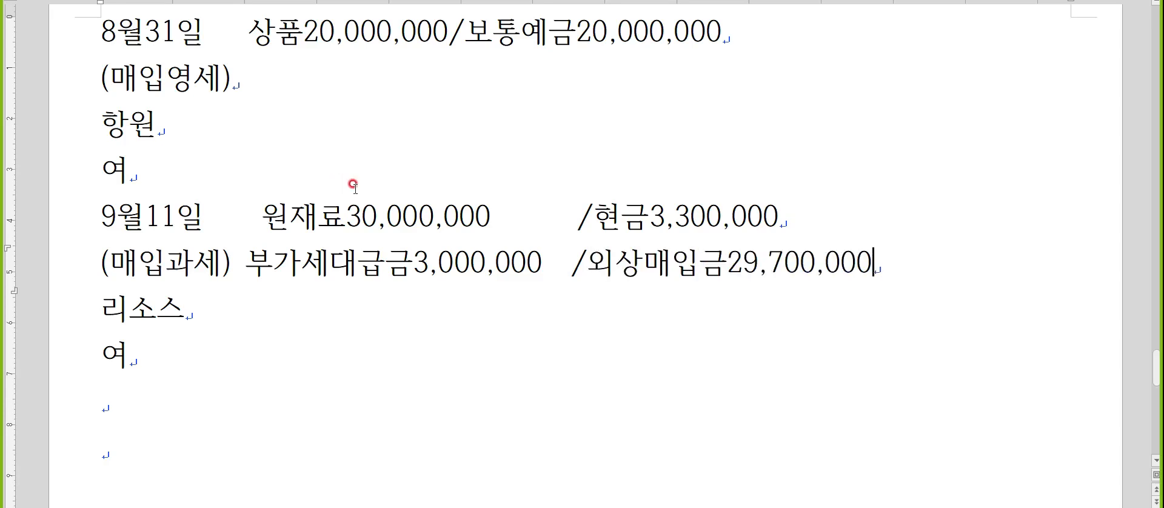
pyautogui.scroll(-3, 352, 193)
pyautogui.click(106, 233)
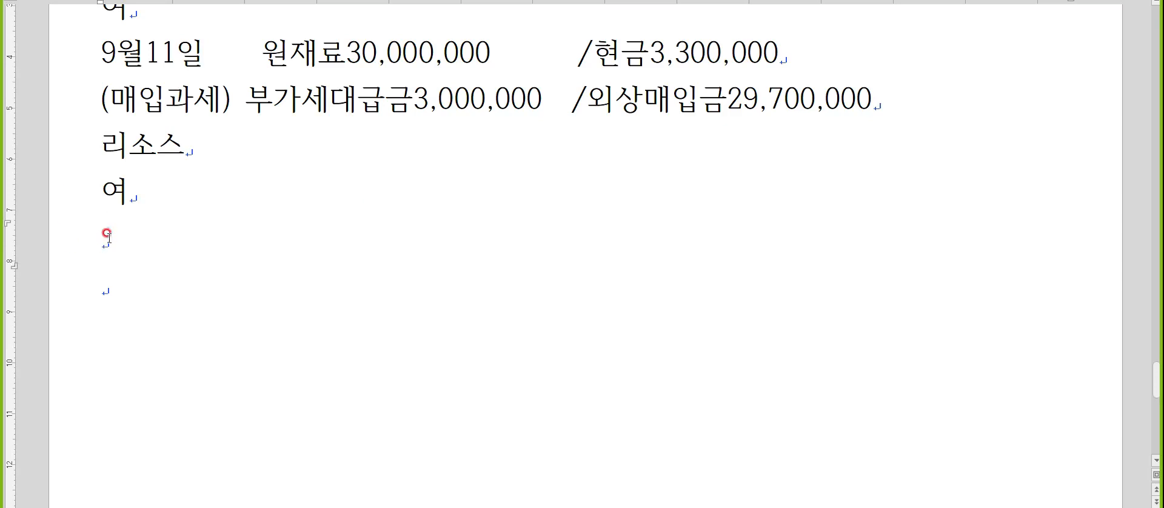
pyautogui.write('9월2')
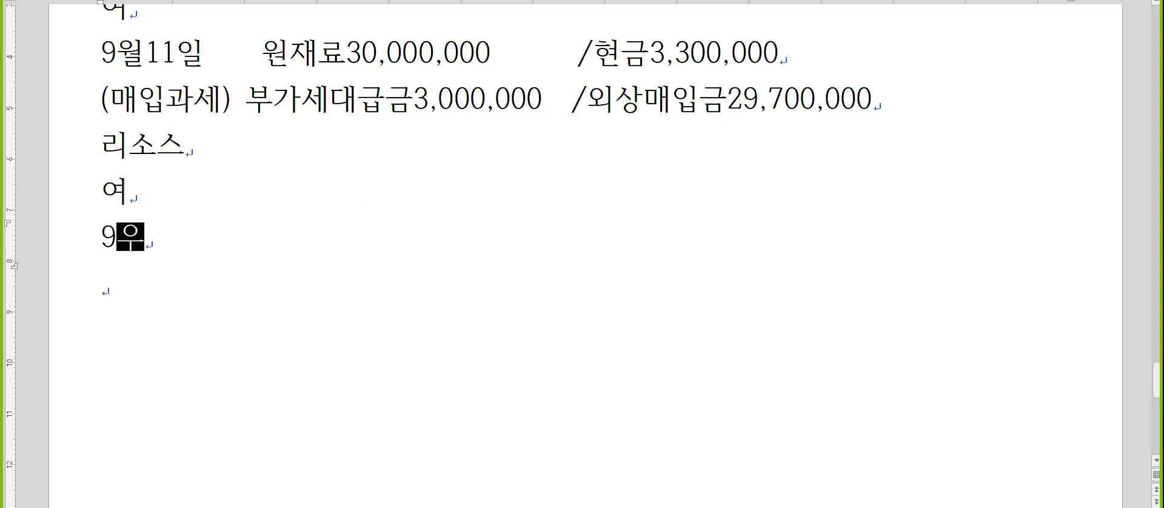
pyautogui.write('8일')
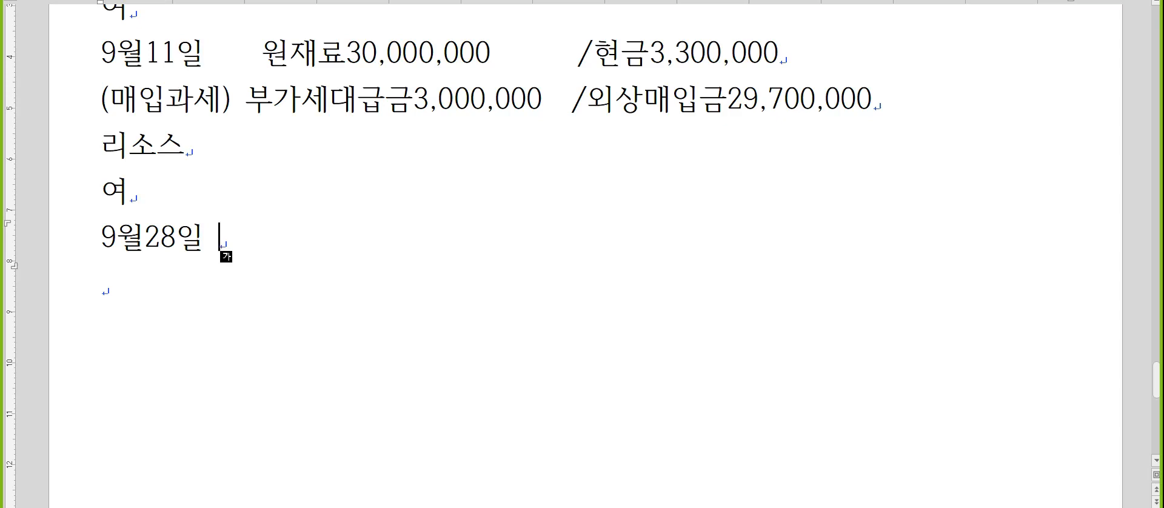
# Insert a line above 9월28일 with the calculations "4,000,000/5=800,000" and "4,000,000-800,000=3,200,000".
pyautogui.press('Home')
pyautogui.press('Return')
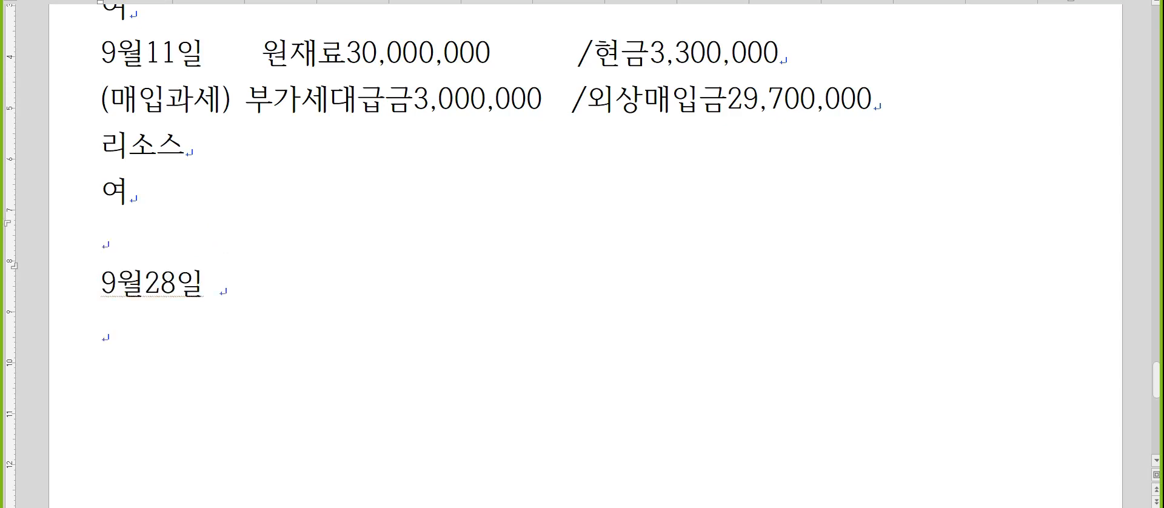
pyautogui.write('4,000,')
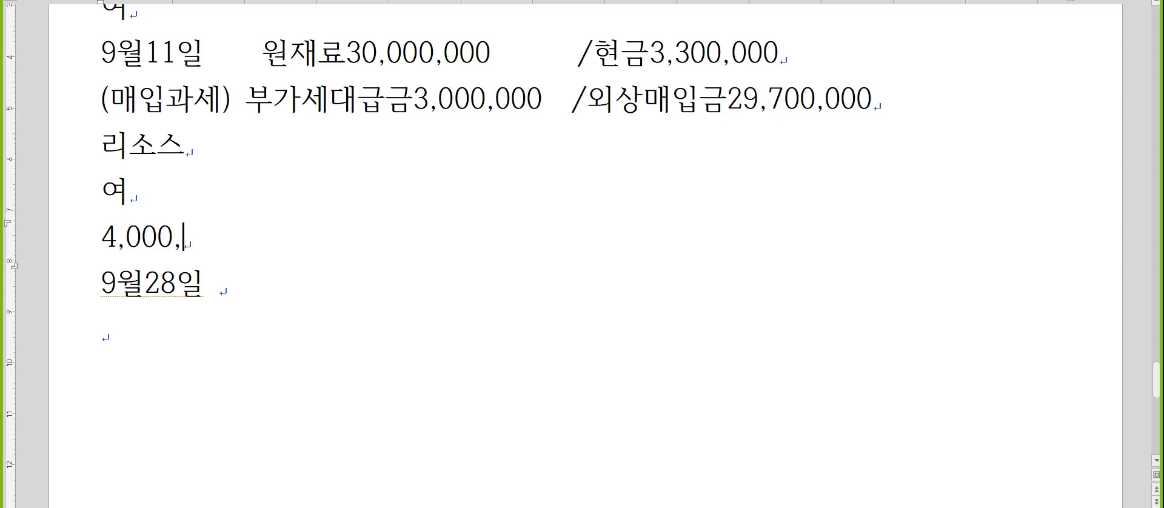
pyautogui.write('000/')
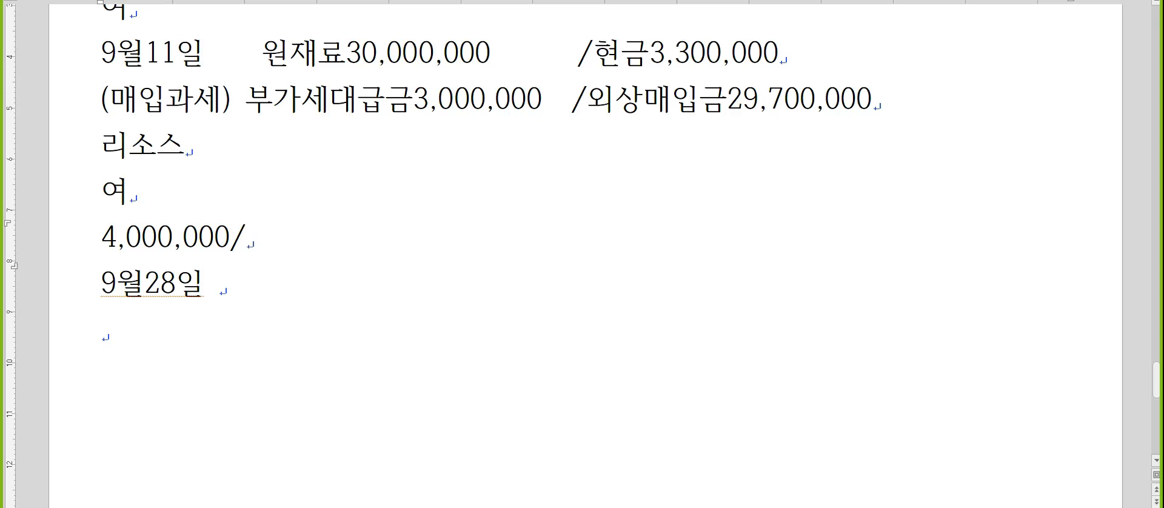
pyautogui.write('5=8')
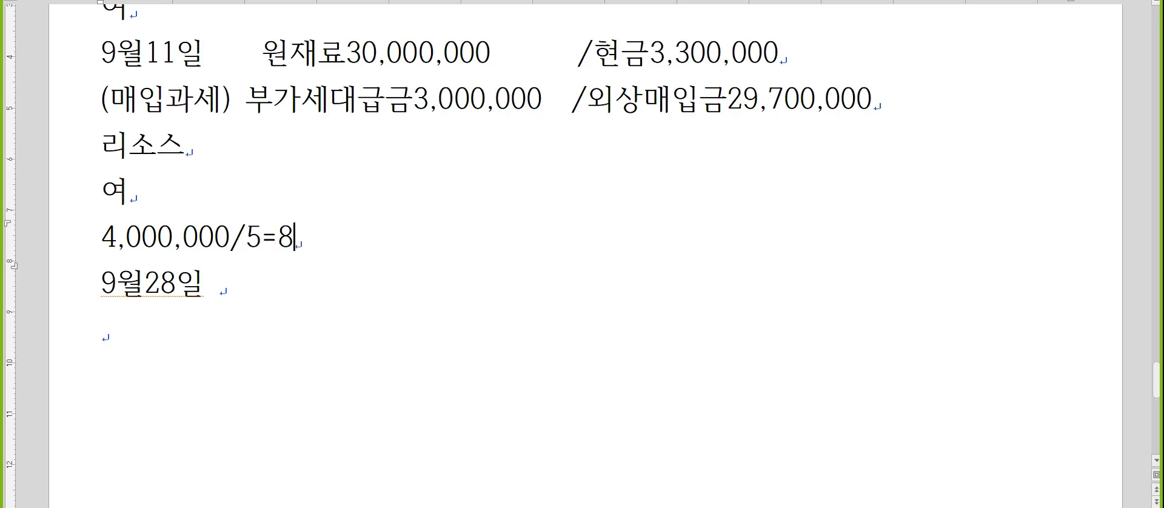
pyautogui.write('00,000    4,0')
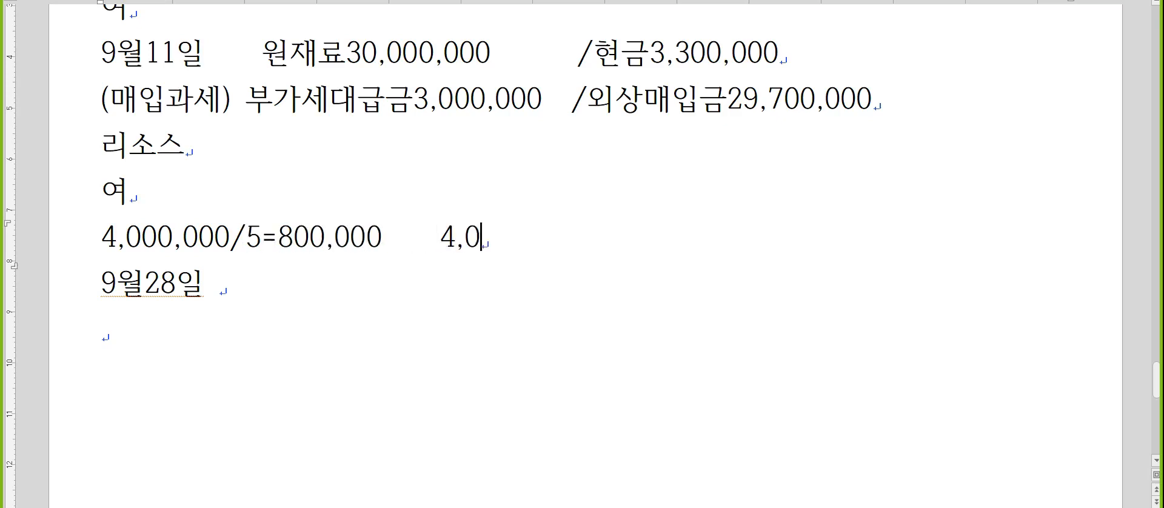
pyautogui.write('00,000-800,00')
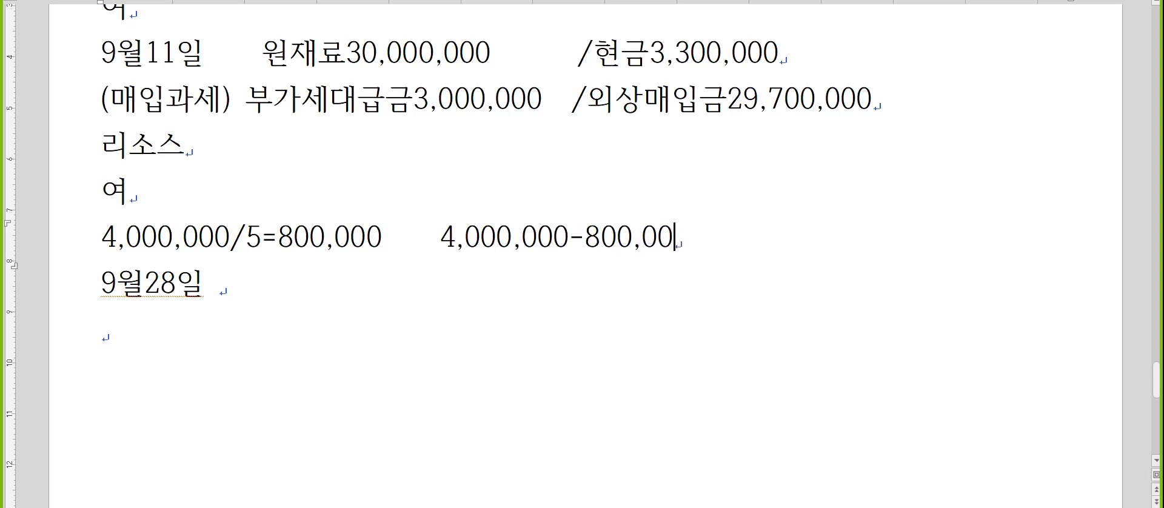
pyautogui.write('0=3,200')
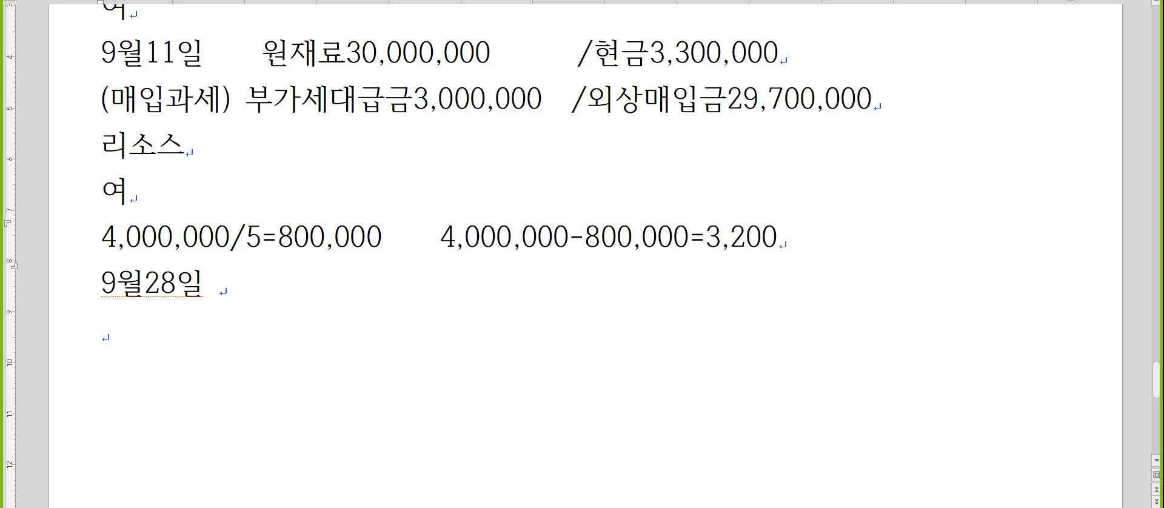
pyautogui.write(',000')
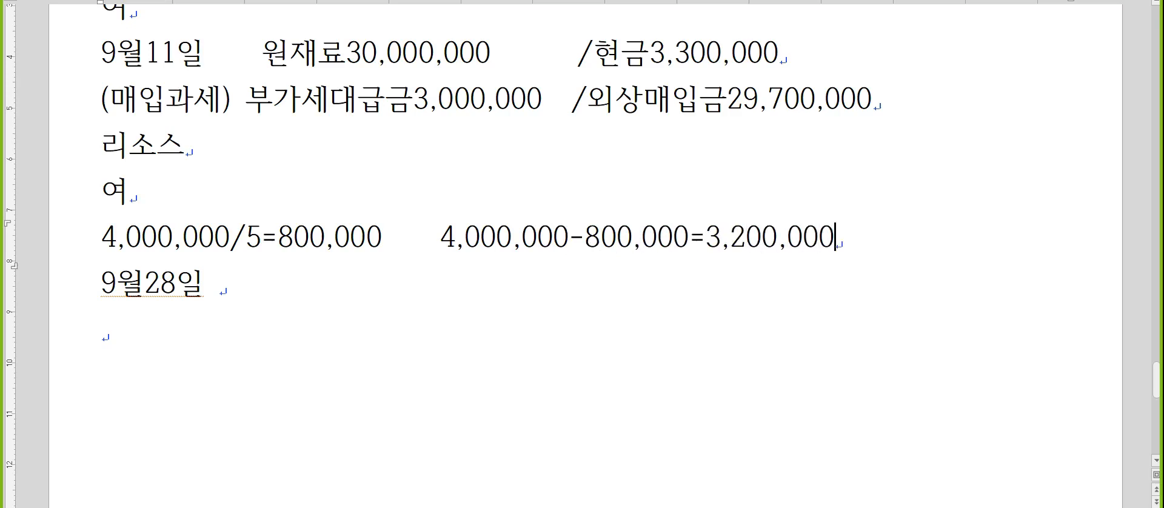
# Write "700,000손실" on a new line beneath the calculations.
pyautogui.press('Return')
pyautogui.write('700,000')
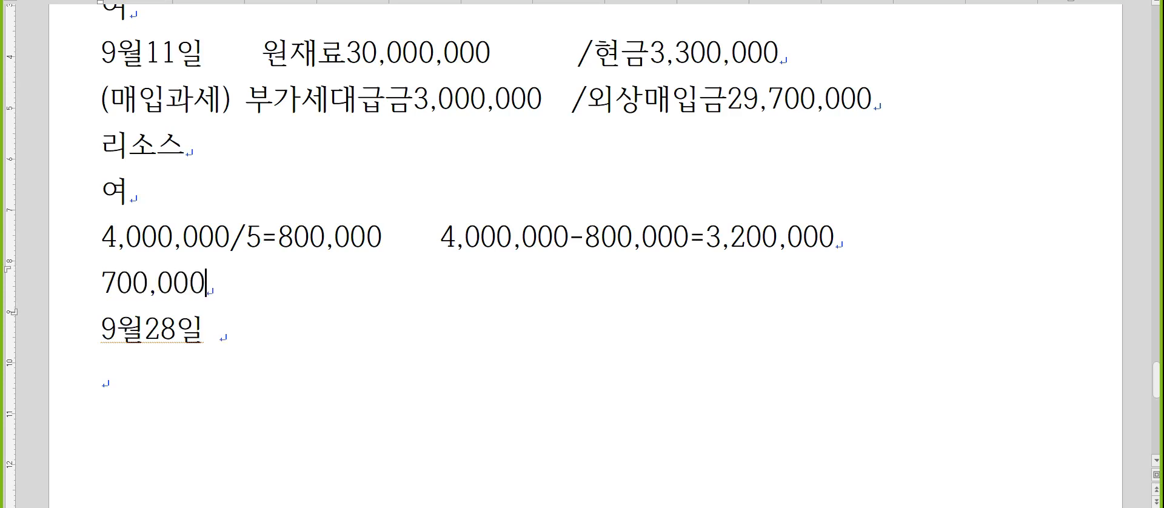
pyautogui.write('손실')
# Write "(매출카과)" below the 9월28일 line, the customer's name on the following line, and start another line.
pyautogui.press('Down')
pyautogui.press('Down')
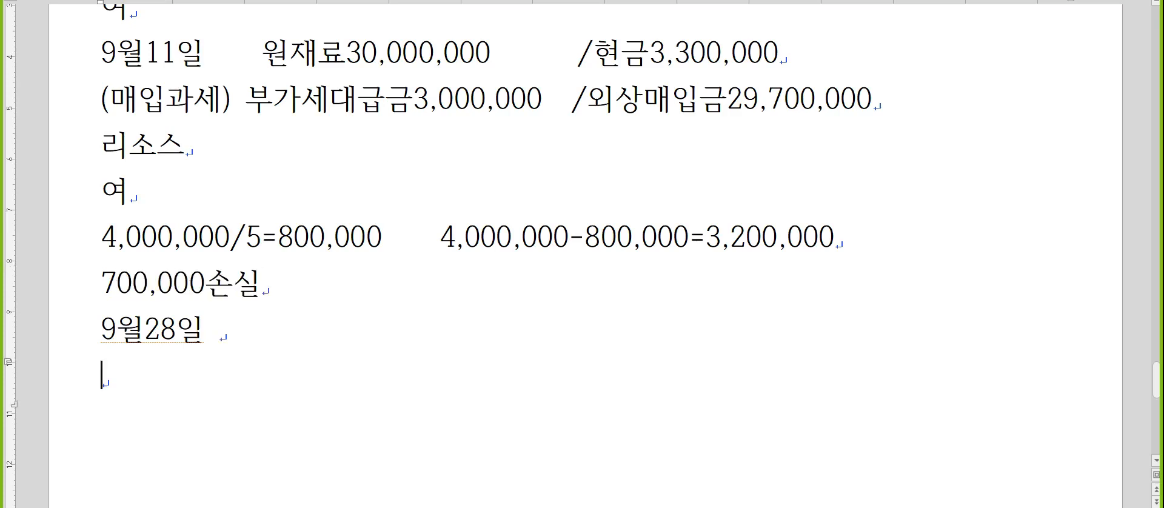
pyautogui.scroll(-1, 109, 235)
pyautogui.scroll(-1, 107, 233)
pyautogui.write('(매')
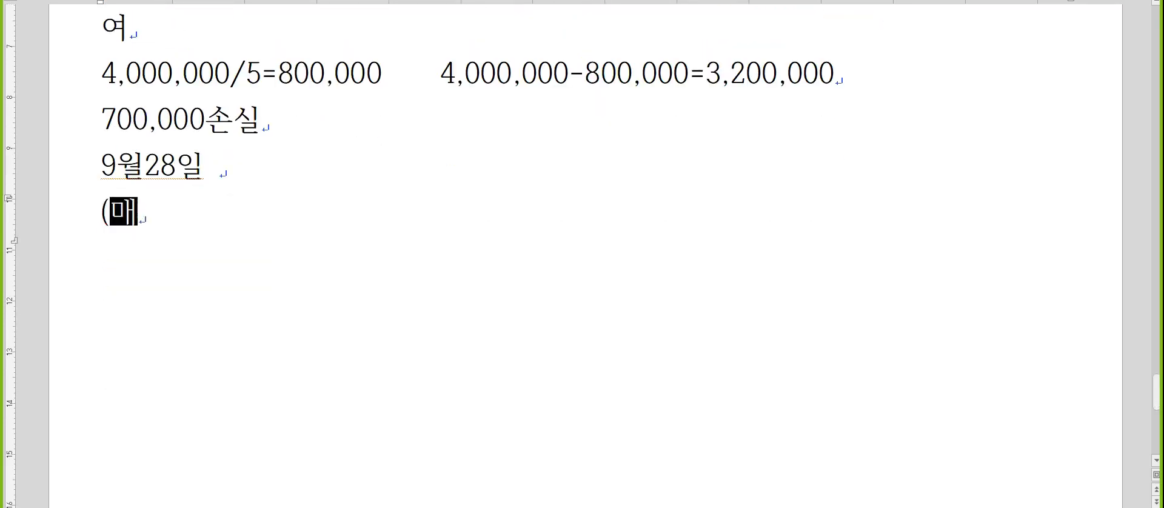
pyautogui.write('출카과')
pyautogui.click(106, 229)
pyautogui.write(')')
pyautogui.press('Return')
pyautogui.write('신율ㅂ')
pyautogui.press('BackSpace')
pyautogui.press('BackSpace')
pyautogui.press('BackSpace')
pyautogui.write('윤ㅂㅗㄱ')
pyautogui.press('Return')
# Write "감가상각누계액800,000/비품4,000,000" on the 9월28일 line.
pyautogui.press('Up')
pyautogui.press('Up')
pyautogui.press('Up')
pyautogui.press('End')
pyautogui.write('감/')
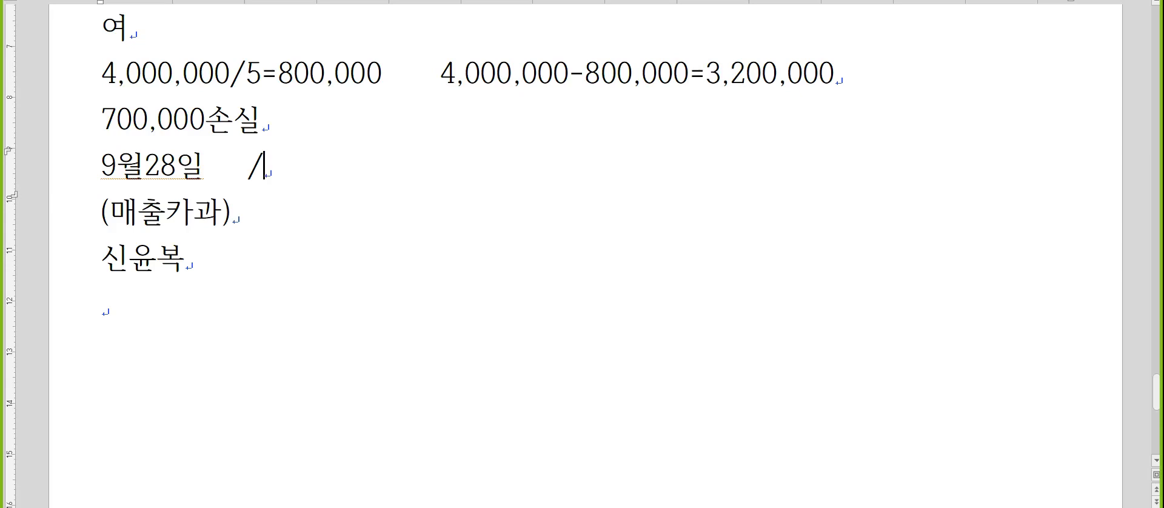
pyautogui.write('비품')
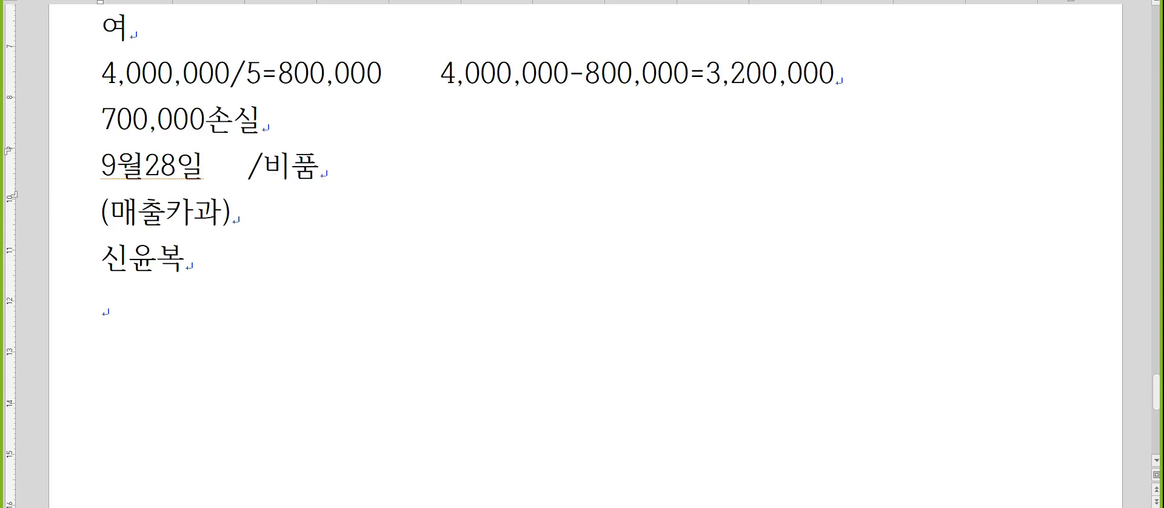
pyautogui.write('4,000,000')
pyautogui.press('Left')
pyautogui.press('Left')
pyautogui.press('Left')
pyautogui.press('Left')
pyautogui.press('Left')
pyautogui.press('Left')
pyautogui.press('Left')
pyautogui.press('Left')
pyautogui.press('Left')
pyautogui.press('Left')
pyautogui.press('Left')
pyautogui.press('Left')
pyautogui.write('감가상각누계액800,000')
# Write "미수금 2,750,000(미래카드)" after (매출카과), closing up the gap before the amount.
pyautogui.press('Down')
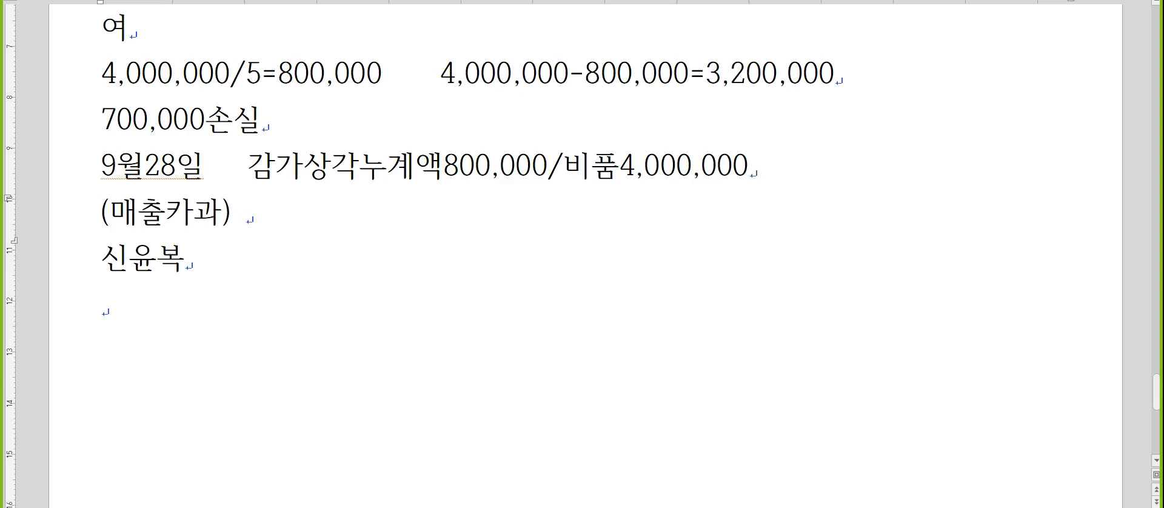
pyautogui.write('미수금')
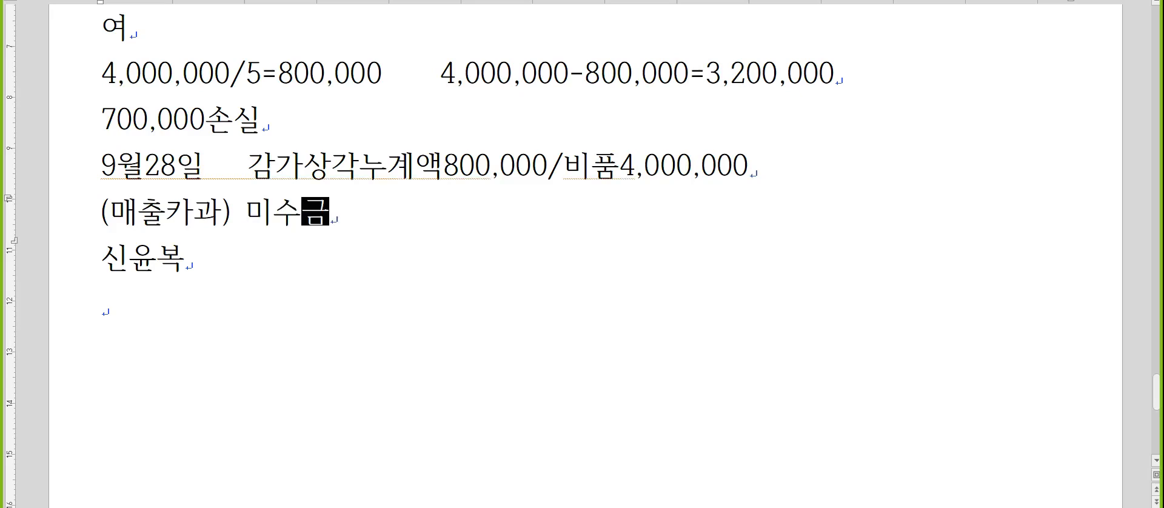
pyautogui.press('Tab')
pyautogui.write('2,750,000')
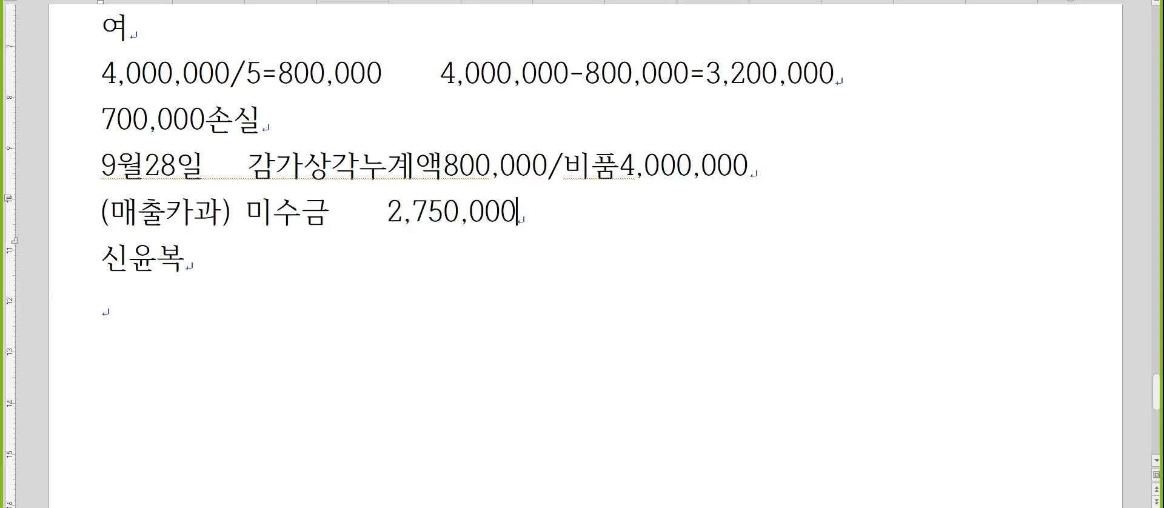
pyautogui.write('(미래카드)')
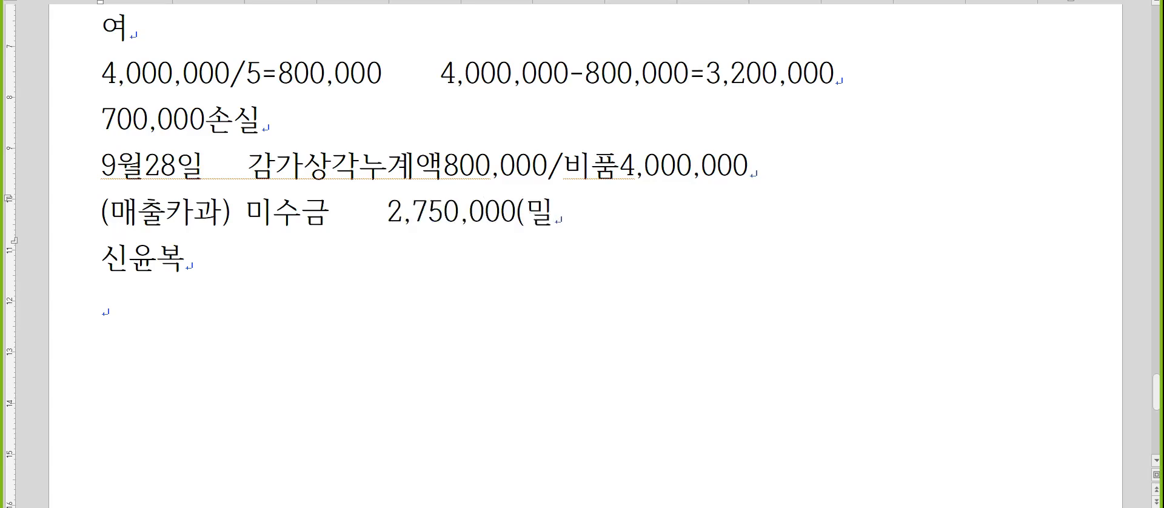
pyautogui.press('Left')
pyautogui.press('Left')
pyautogui.press('Left')
pyautogui.press('Left')
pyautogui.press('Left')
pyautogui.press('Left')
pyautogui.press('Left')
pyautogui.press('Left')
pyautogui.press('Left')
pyautogui.press('Left')
pyautogui.press('Left')
pyautogui.press('Left')
pyautogui.press('Left')
pyautogui.press('Left')
pyautogui.press('Left')
pyautogui.press('Left')
pyautogui.press('Left')
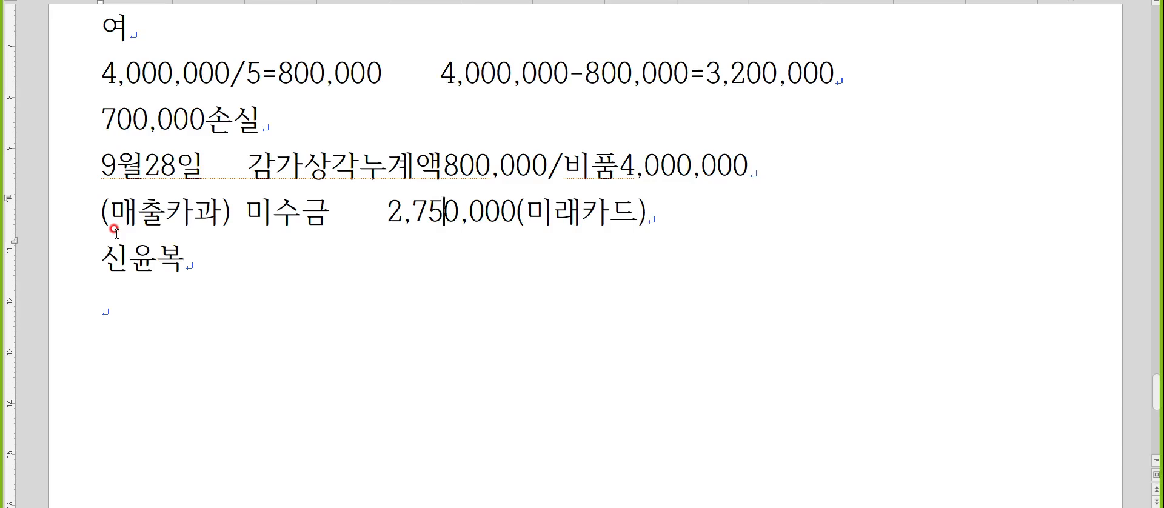
pyautogui.press('BackSpace')
pyautogui.press('BackSpace')
# Add "/부가세예수금250,000" at the end of the (매출카과) line.
pyautogui.press('End')
pyautogui.write('/부가셍예수금')
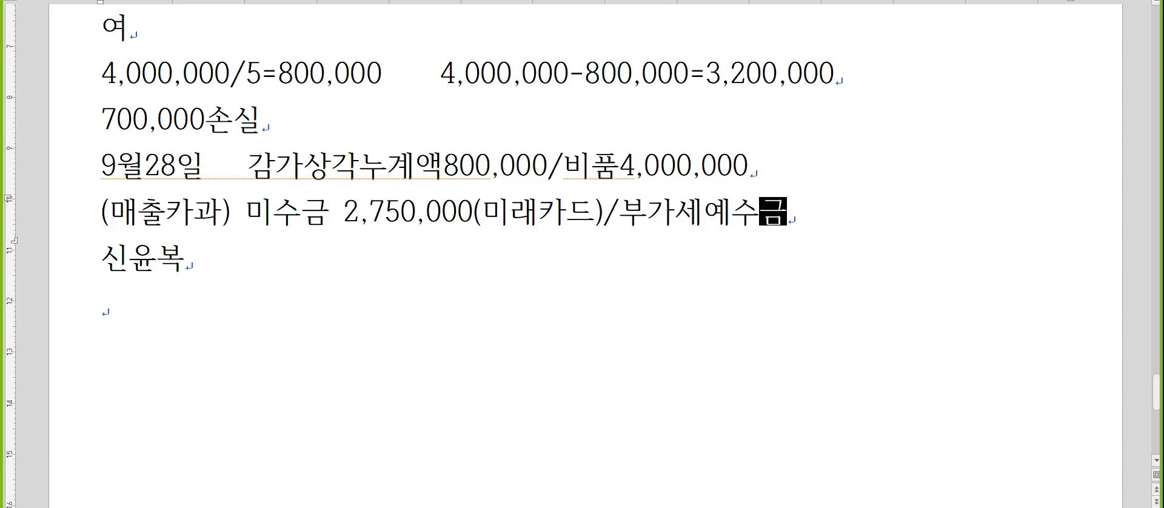
pyautogui.write('250,000')
# Write "유형자산처분손실700,000" after the customer's name in the 9월28일 entry.
pyautogui.press('Down')
pyautogui.write('ㅇ유형자산')
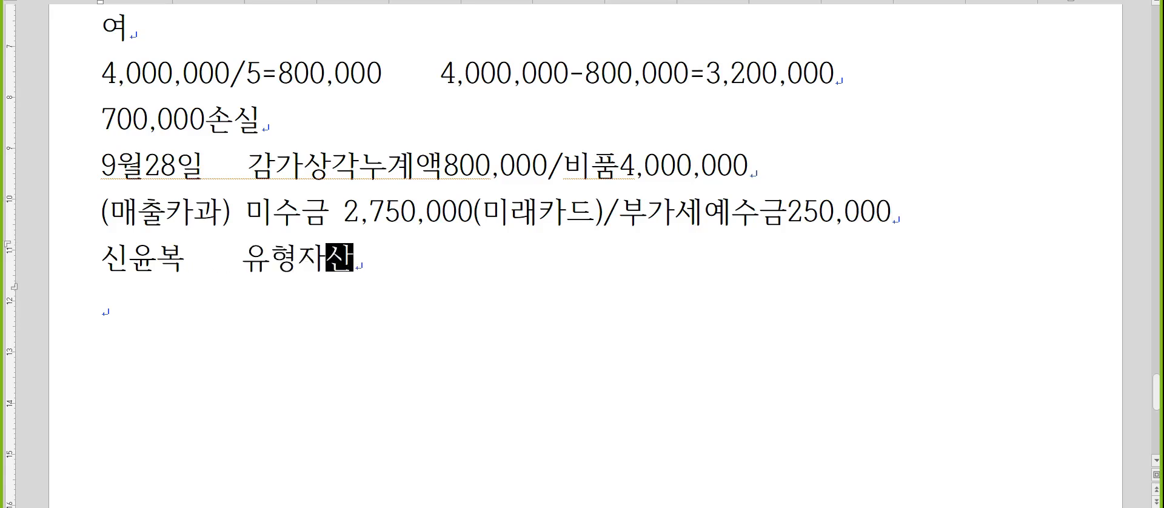
pyautogui.write('처분손시ㄹ700,000')
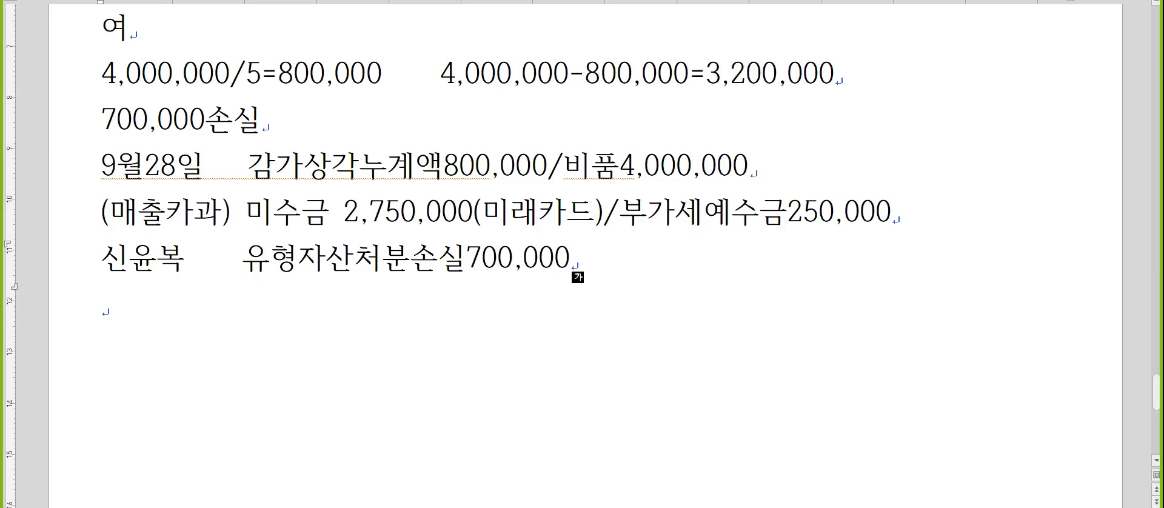
# Write the date "9월30일" on the empty line below the 9월28일 entry.
pyautogui.click(102, 304)
pyautogui.write('9월')
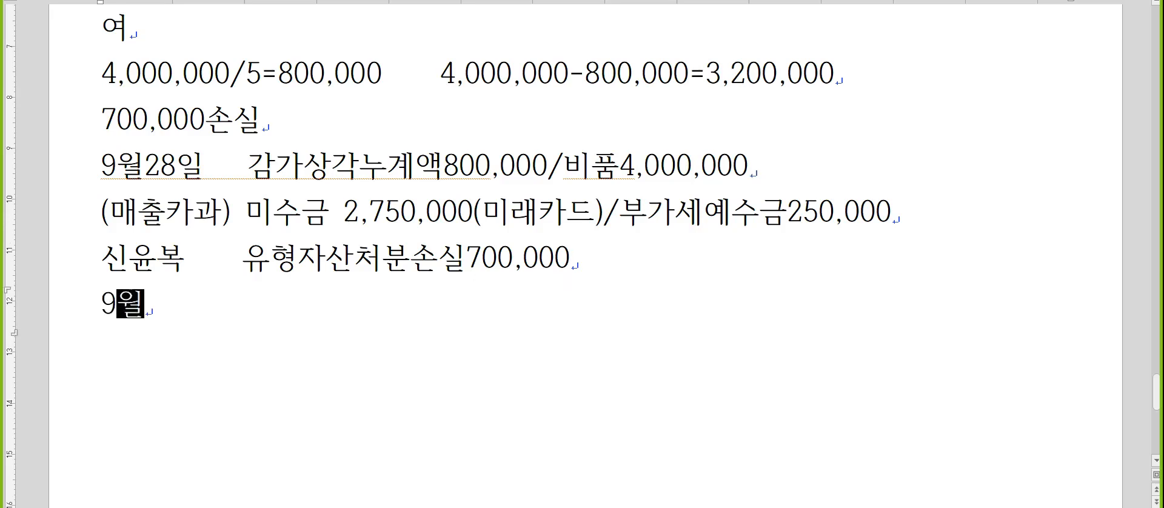
pyautogui.write('30ㅇㅣ;ㄹ')
pyautogui.press('BackSpace')
pyautogui.press('BackSpace')
pyautogui.press('BackSpace')
pyautogui.press('BackSpace')
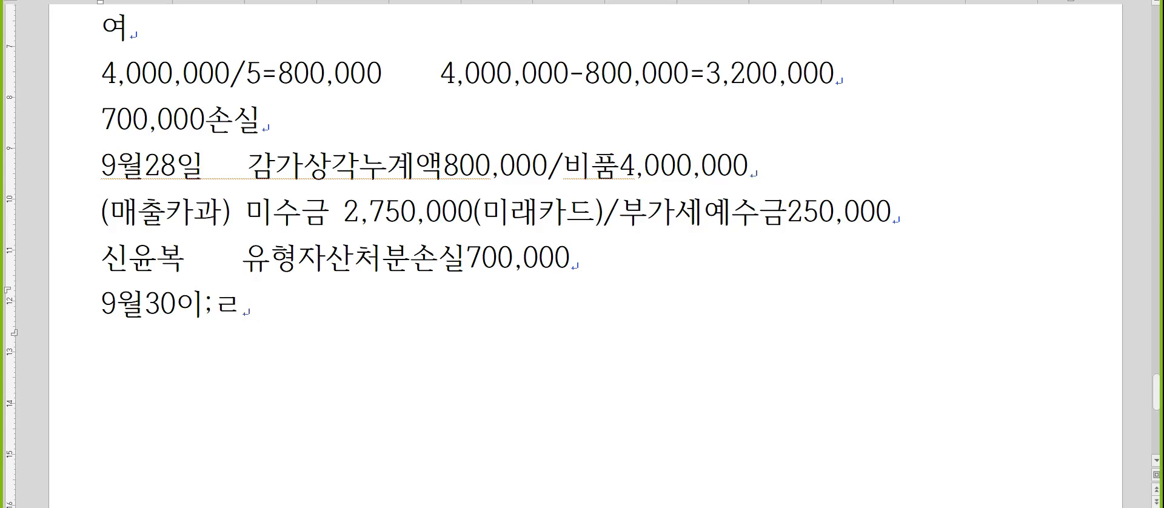
pyautogui.write('일')
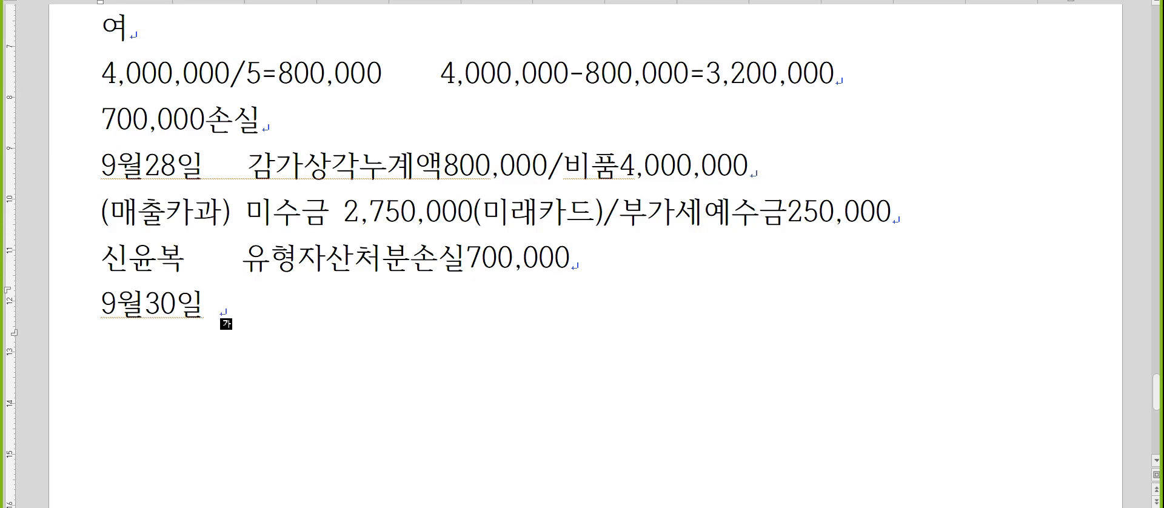
# Write "(매입카과)" and "강남주유소" on separate lines below 9월30일, followed by an empty line.
pyautogui.press('Return')
pyautogui.write('(')
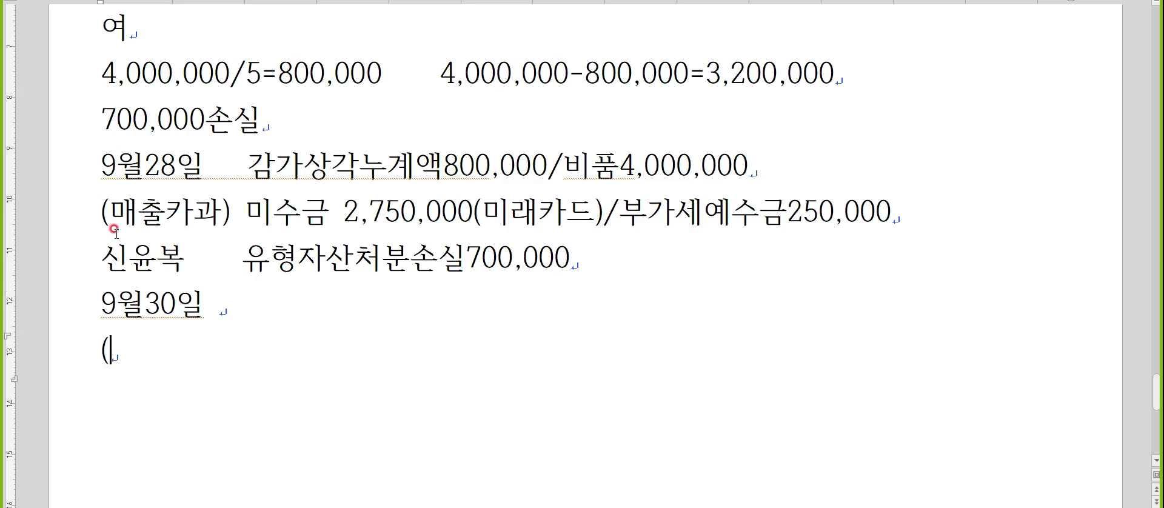
pyautogui.write('매입카과)')
pyautogui.press('Return')
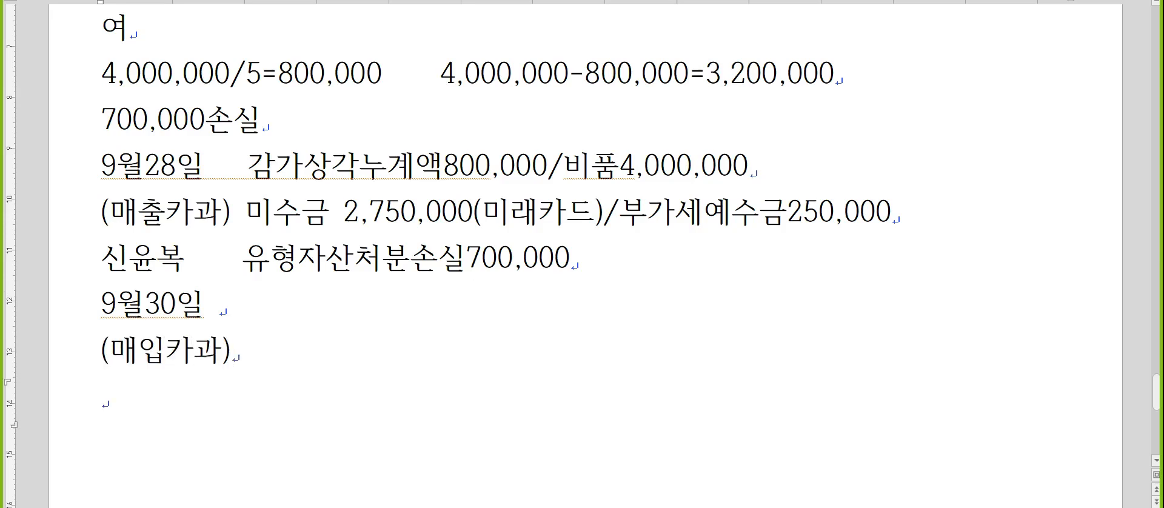
pyautogui.write('강남주웃')
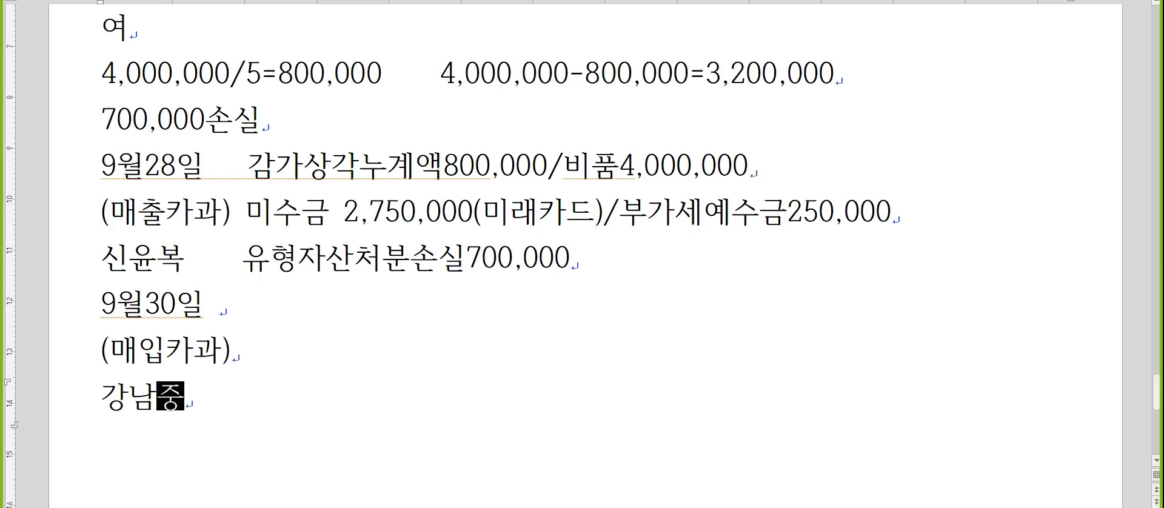
pyautogui.write('소')
pyautogui.press('Return')
# Write "(5)차량유지비80,000" after the date on the 9월30일 line.
pyautogui.press('Up')
pyautogui.press('Up')
pyautogui.press('Up')
pyautogui.press('End')
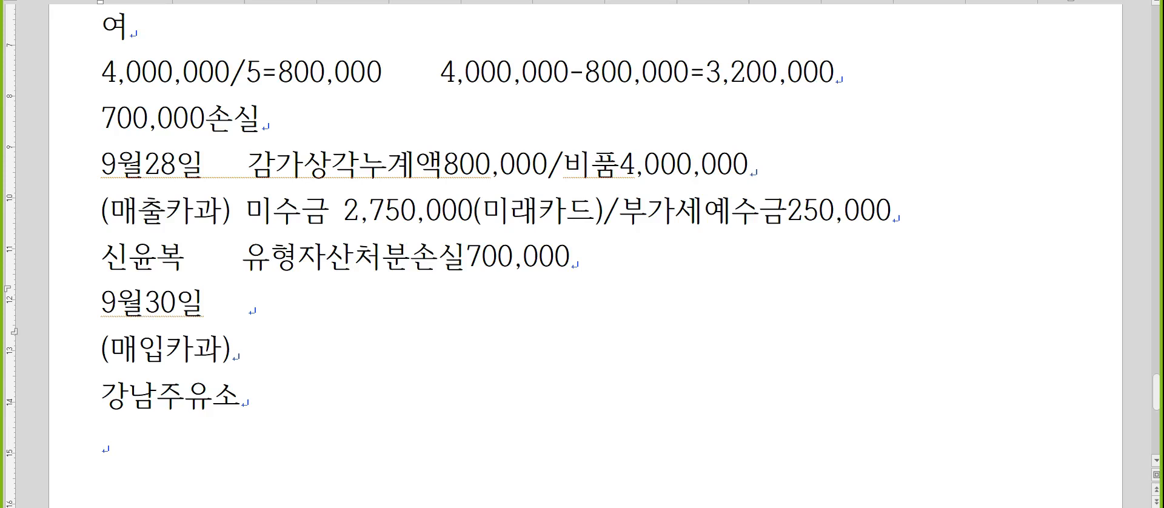
pyautogui.write('(5)ㅊ')
pyautogui.write('ㅏ량유지비8')
pyautogui.write('0,000')
# Write "부가세대급금" with the amount 8,000 after (매입카과).
pyautogui.press('Down')
pyautogui.write('부가세대급금    8,000')
# Add "/미지급금88,000(하나카드)" to the 9월30일 line and move to the empty line below 강남주유소.
pyautogui.press('Up')
pyautogui.write('/미지급금')
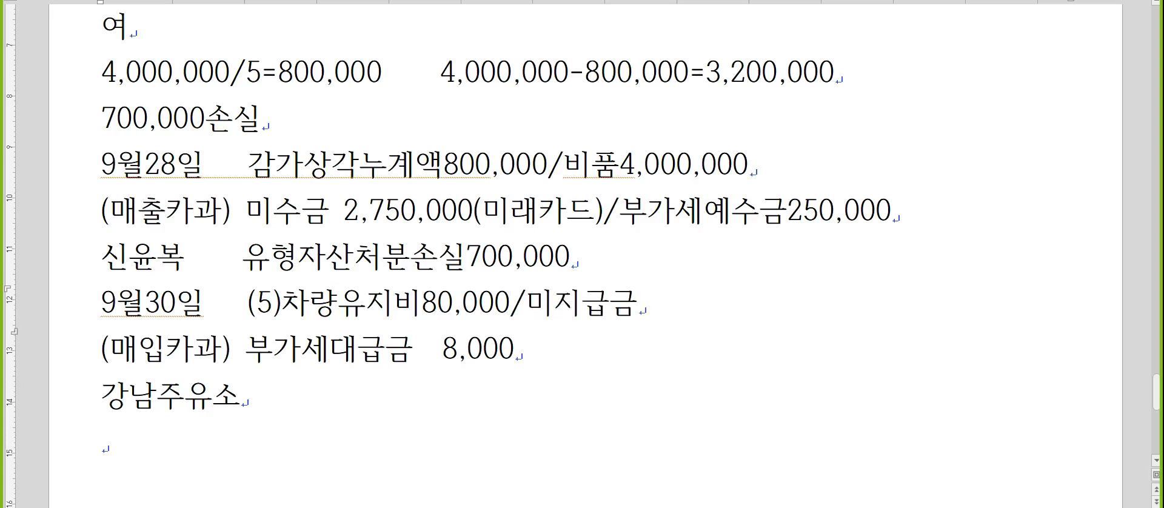
pyautogui.write('88,000(하나카드)')
pyautogui.press('Down')
pyautogui.press('Down')
pyautogui.press('Down')
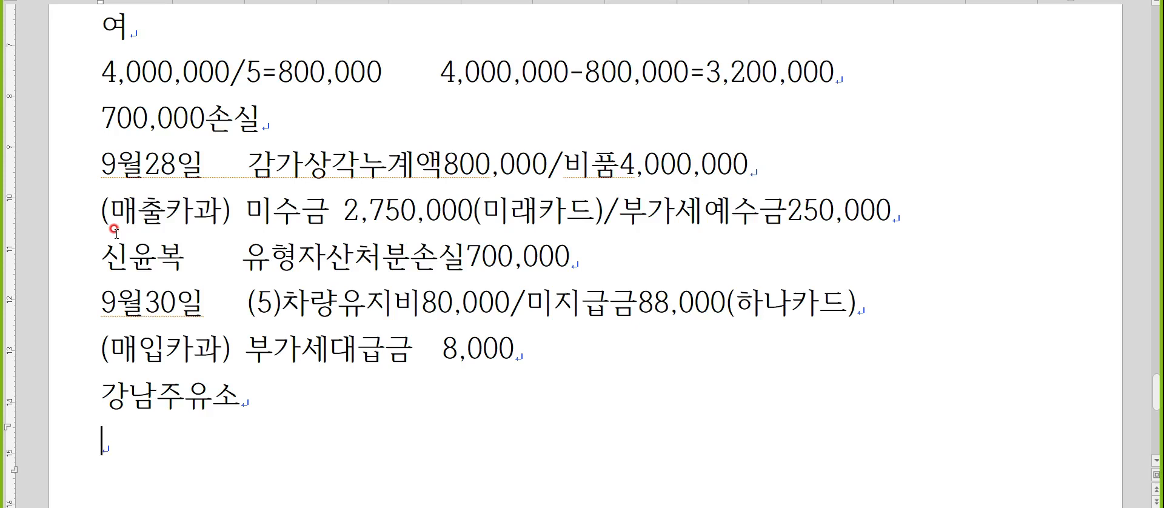
# Write the heading "문제3. 부가가치세" on the empty line below 강남주유소 and start a new line.
pyautogui.scroll(-2, 85, 310)
pyautogui.scroll(-2, 87, 313)
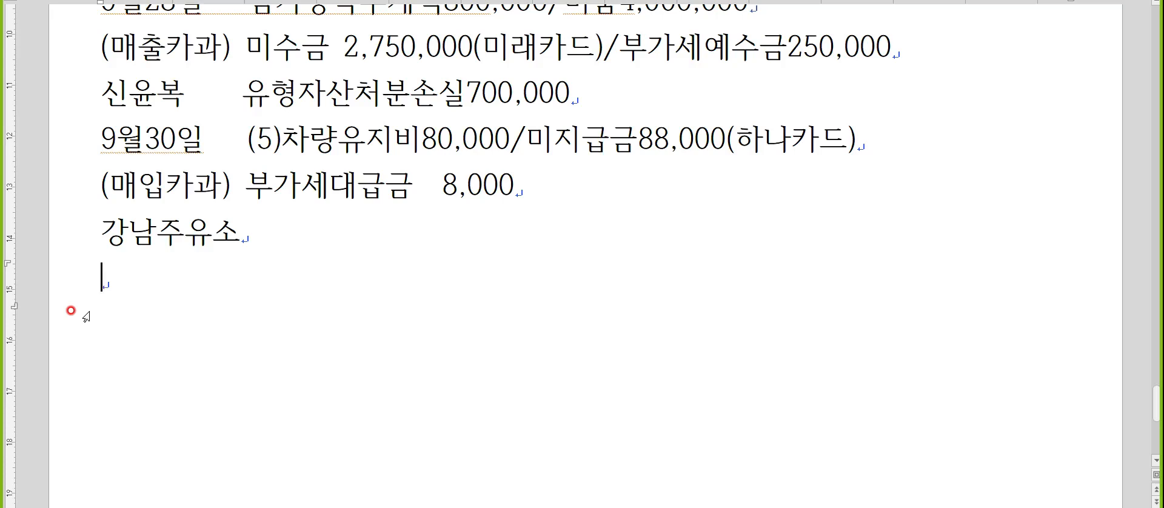
pyautogui.press('Hangul')
pyautogui.scroll(-2, 86, 316)
pyautogui.write('문')
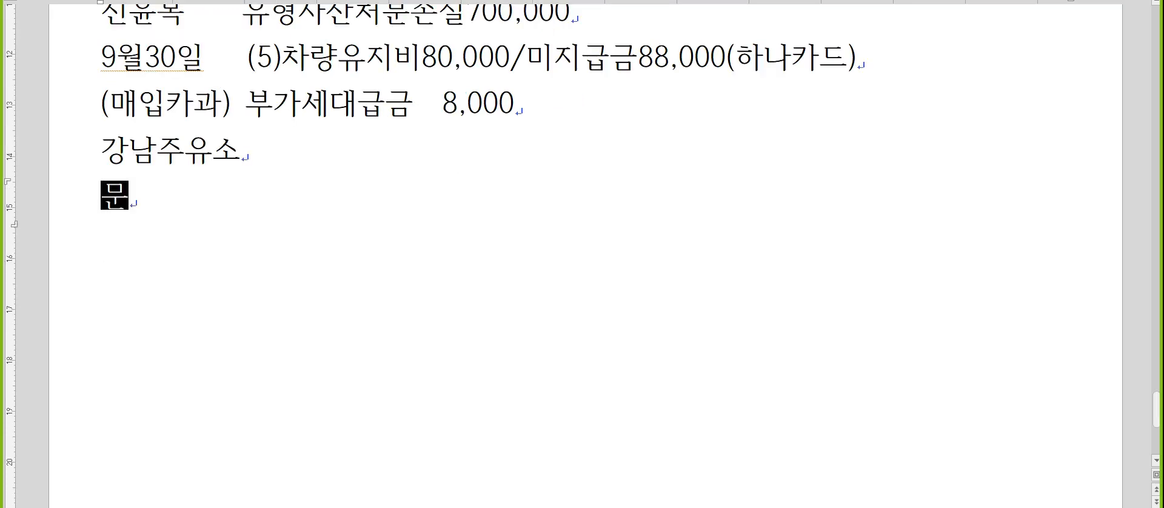
pyautogui.write('제3. 부가가치세')
pyautogui.press('Return')
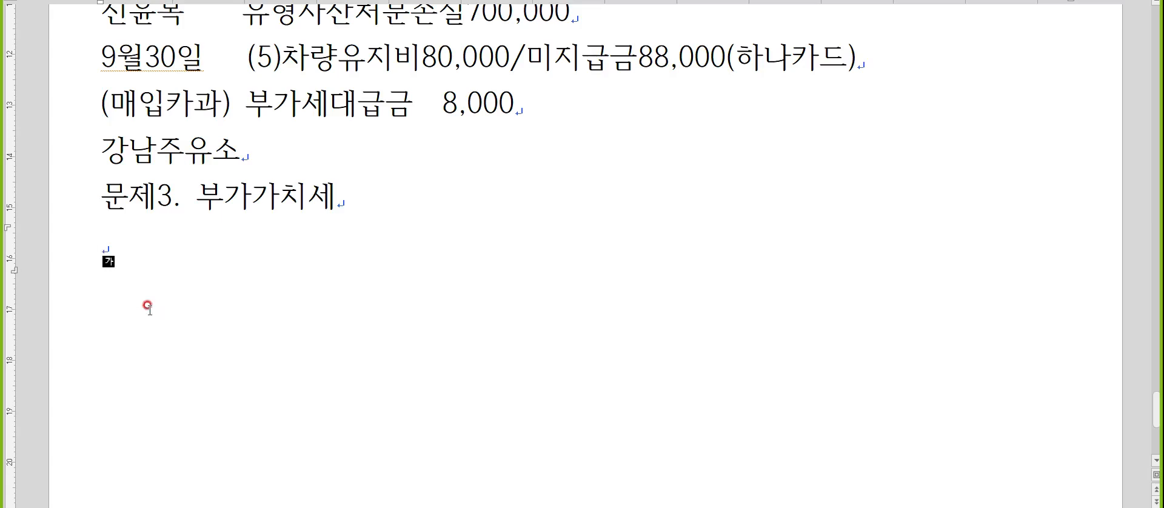
# Switch to the KcLep accounting program and open the 공제받지못할매입세액명세서 form from the VAT schedules.
pyautogui.hotkey('alt', 'Tab')
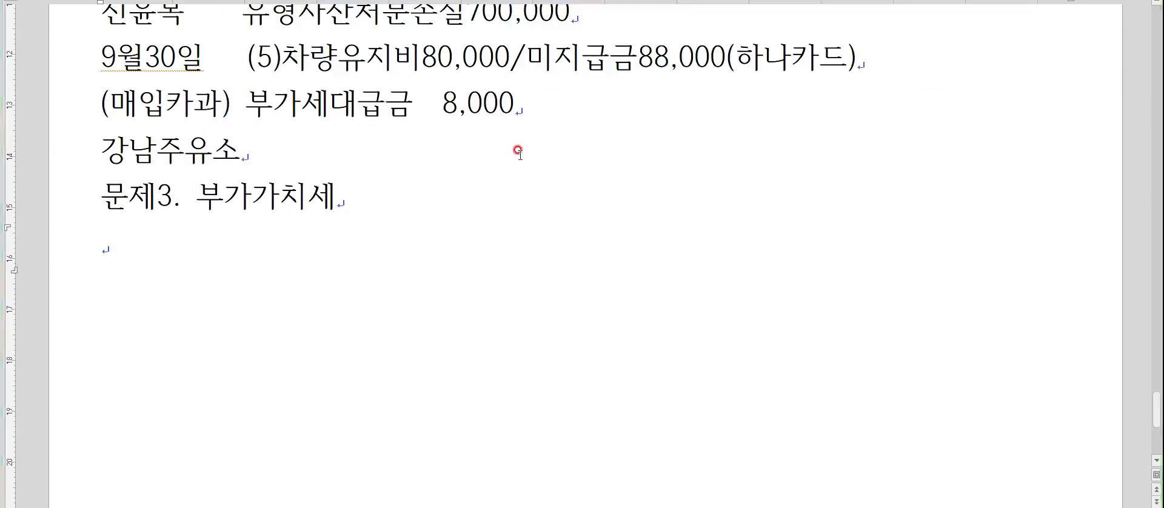
pyautogui.hotkey('alt', 'Tab')
pyautogui.hotkey('alt', 'Tab')
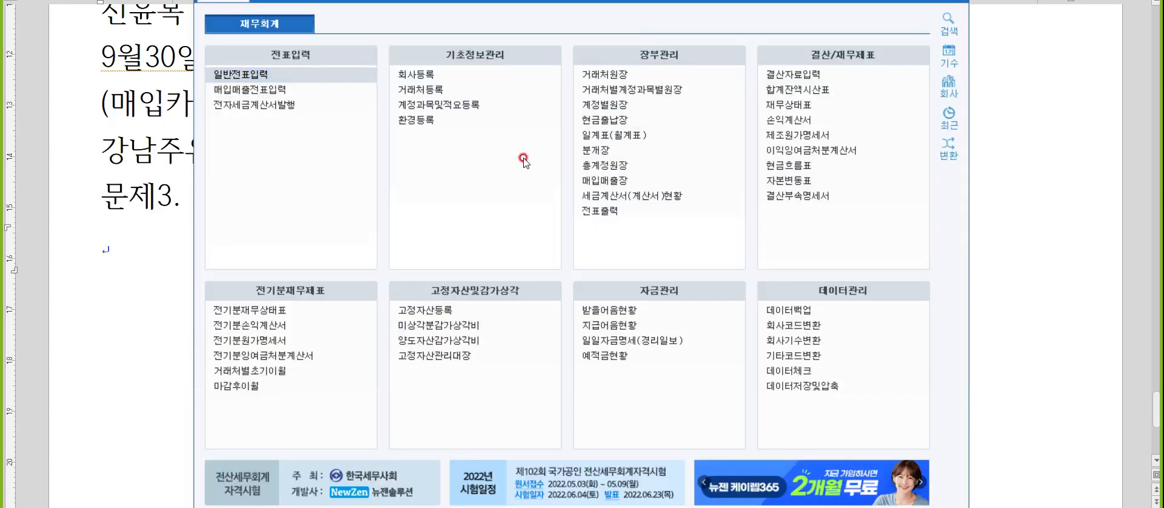
pyautogui.click(294, 4)
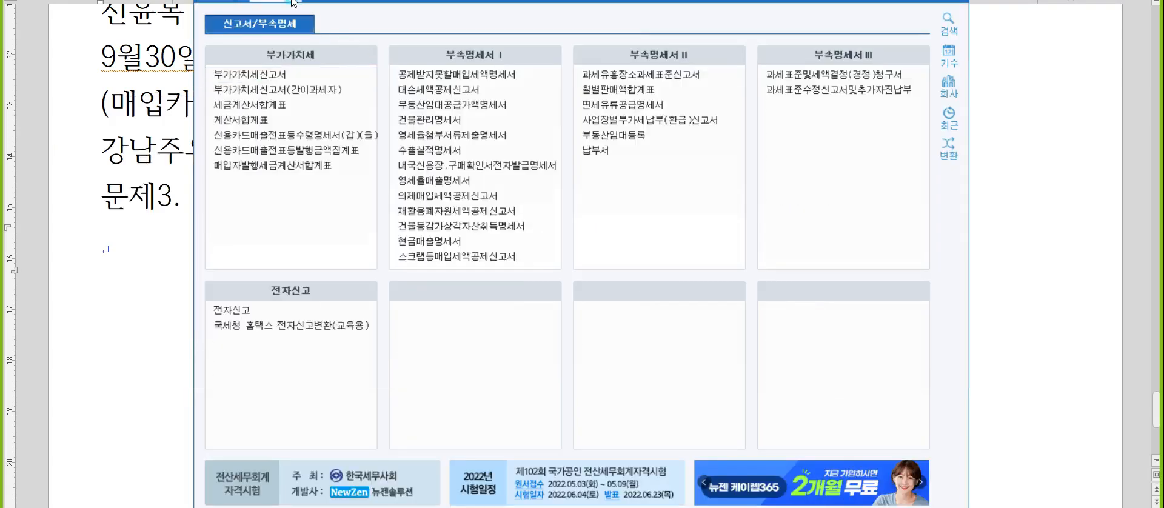
pyautogui.click(485, 78)
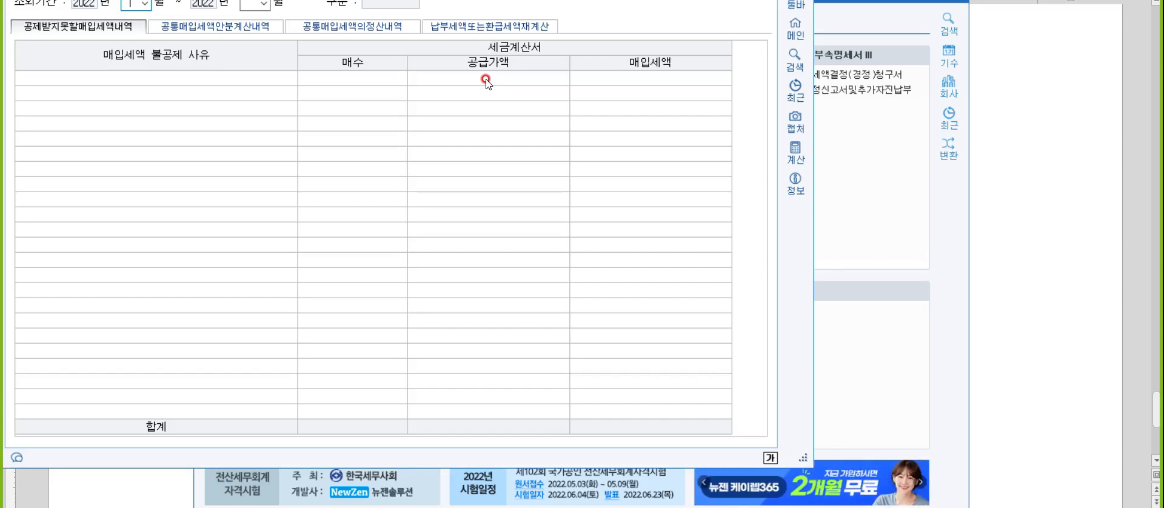
# Set the query period to April through June 2022 and display the 공통매입세액의정산내역 section.
pyautogui.write('040')
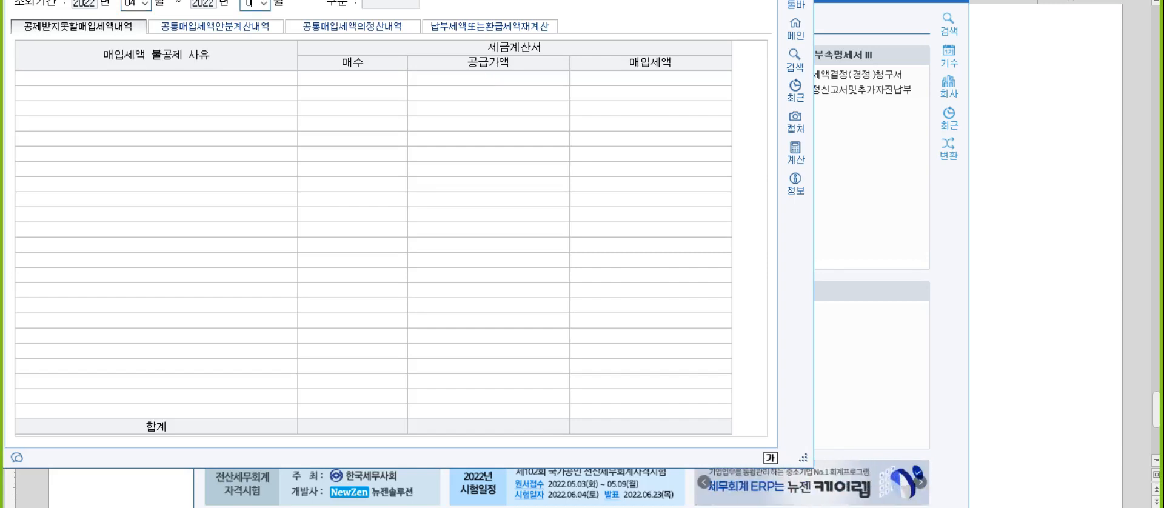
pyautogui.write('6')
pyautogui.moveTo(206, 0); pyautogui.dragTo(248, 4)
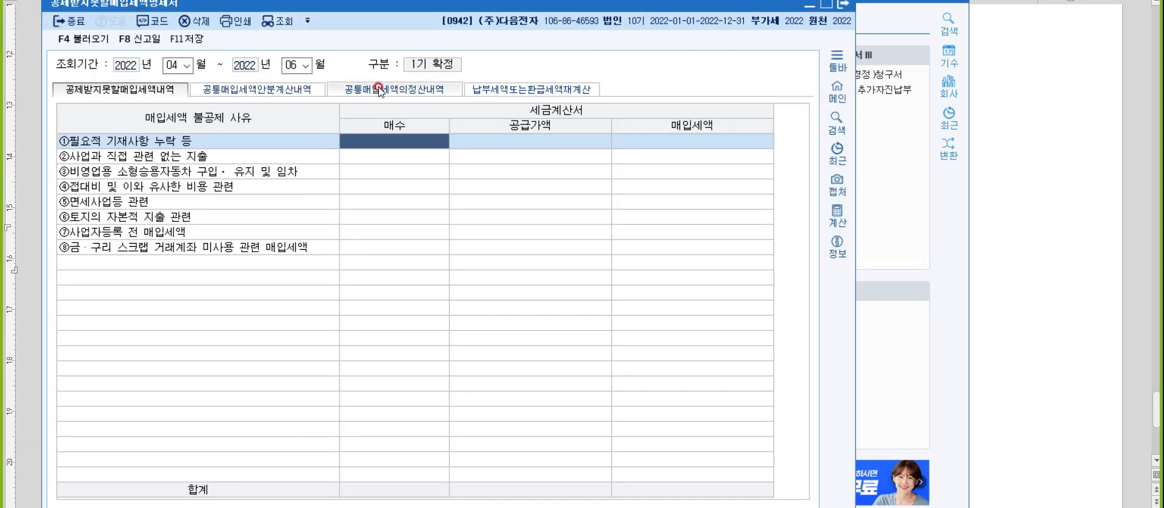
pyautogui.click(379, 90)
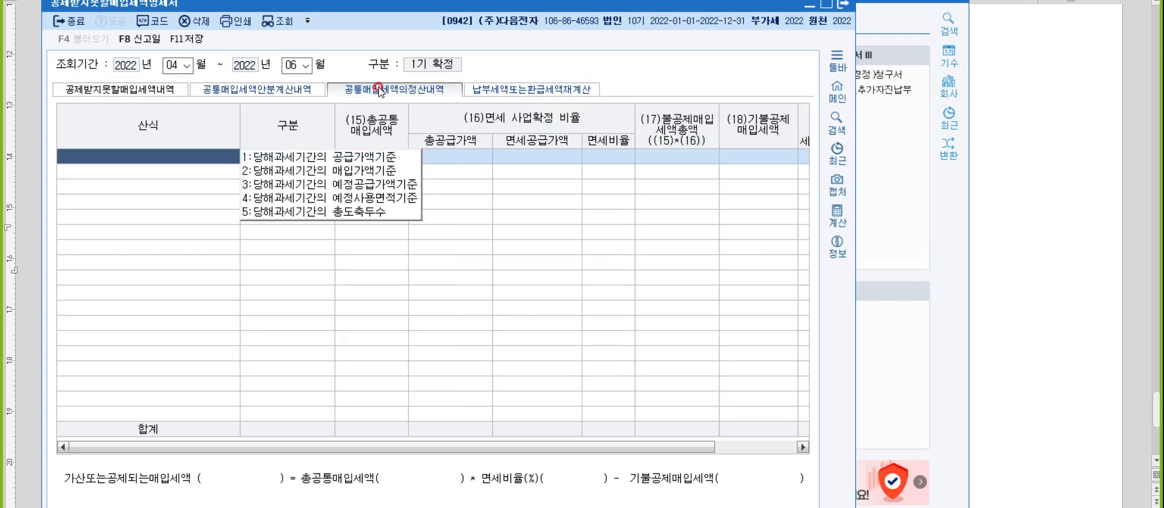
# Return to the notes document and write "공통매입세액안분계산(예정신고)" on the line below the 문제3 heading.
pyautogui.click(1050, 241)
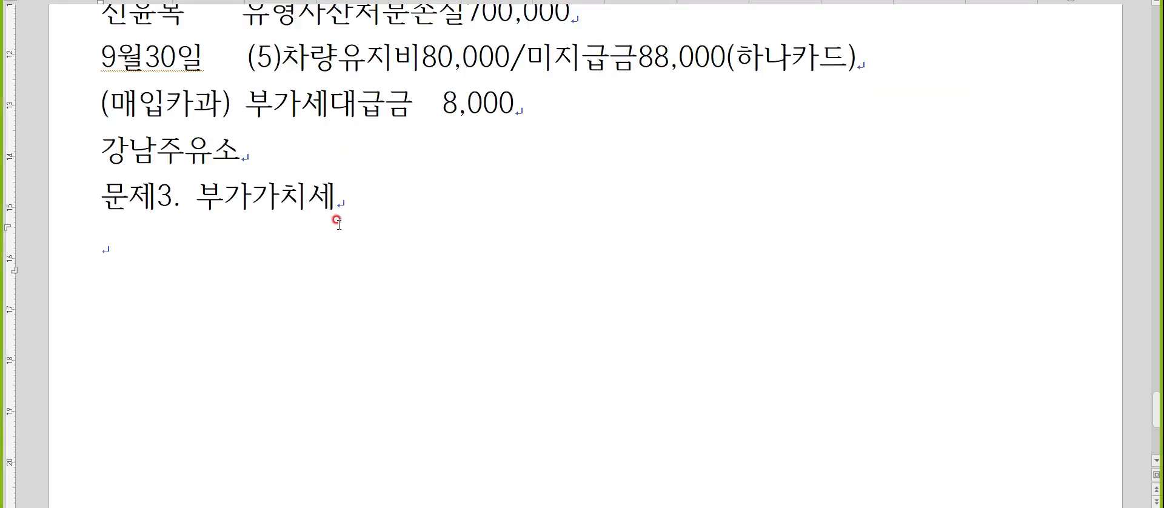
pyautogui.write('공통매입셍')
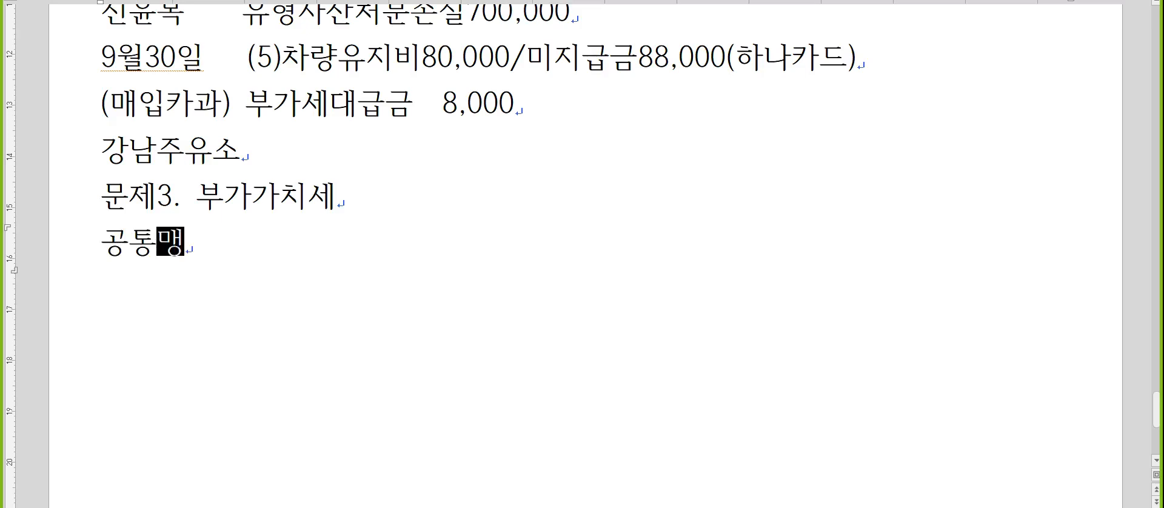
pyautogui.write('액안분계산(')
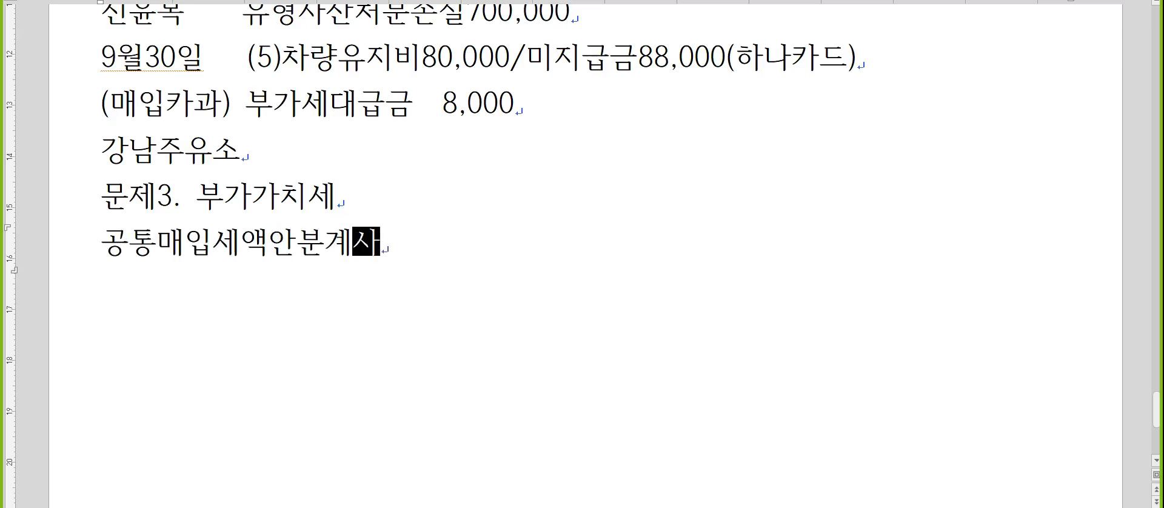
pyautogui.write('예정신고')
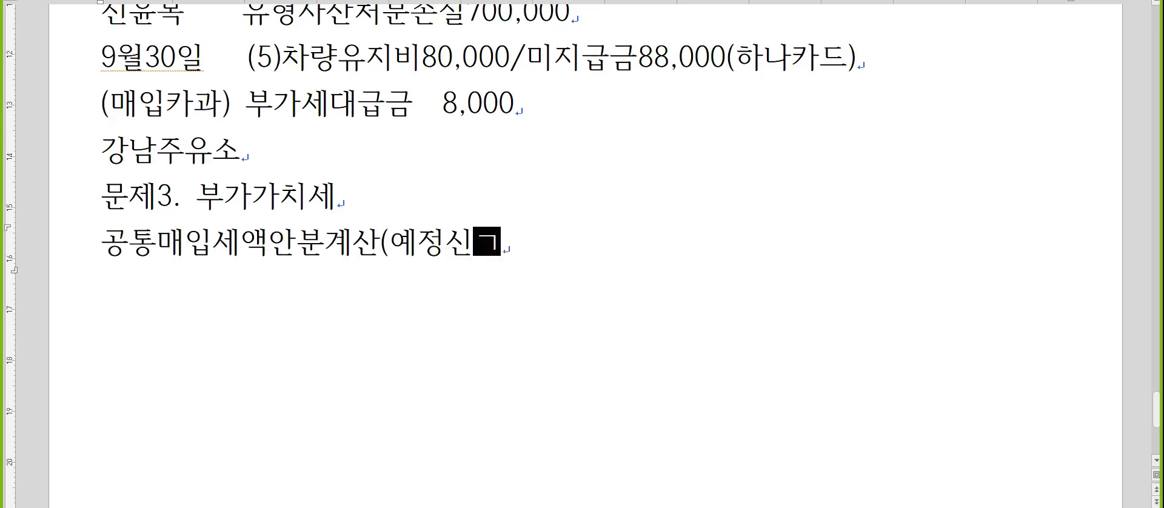
pyautogui.write(')')
pyautogui.press('Return')
# Write "공통매입세액정산(확정신고)" on the following line and start a new line.
pyautogui.write('공ㅌ')
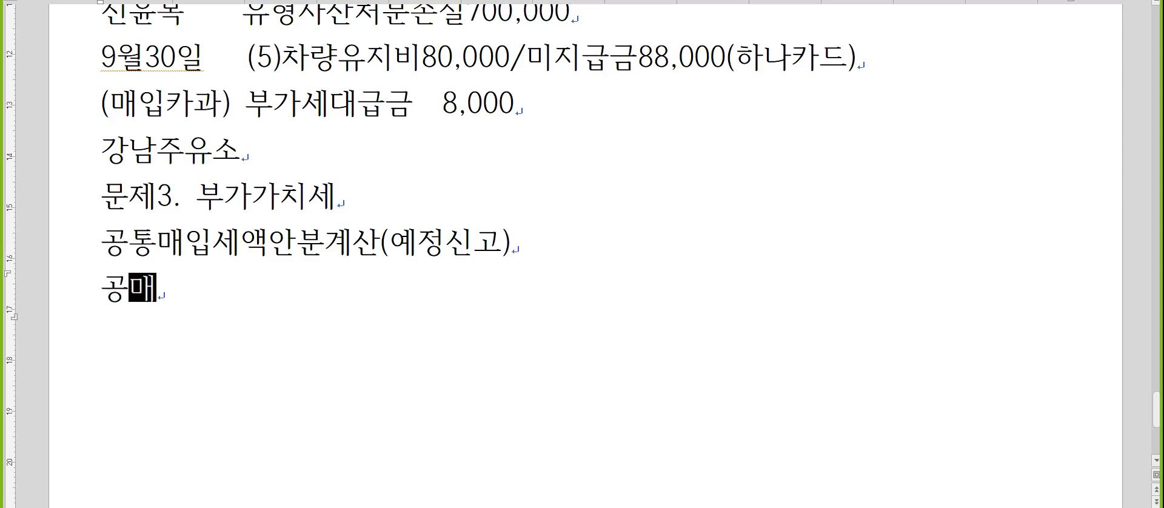
pyautogui.write('통매입ㅇ')
pyautogui.press('BackSpace')
pyautogui.press('BackSpace')
pyautogui.write('입세액정')
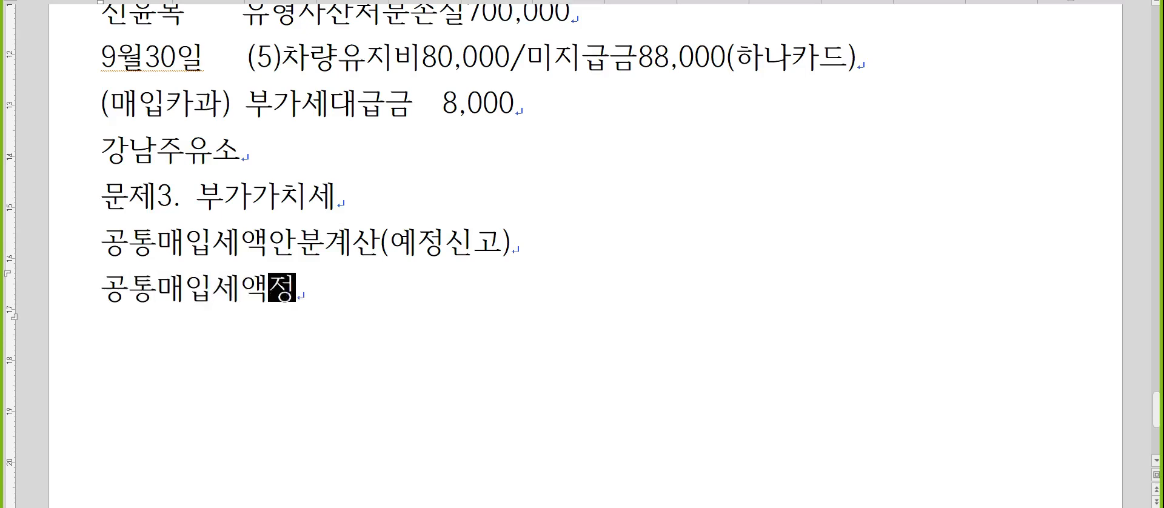
pyautogui.write('산(확정시')
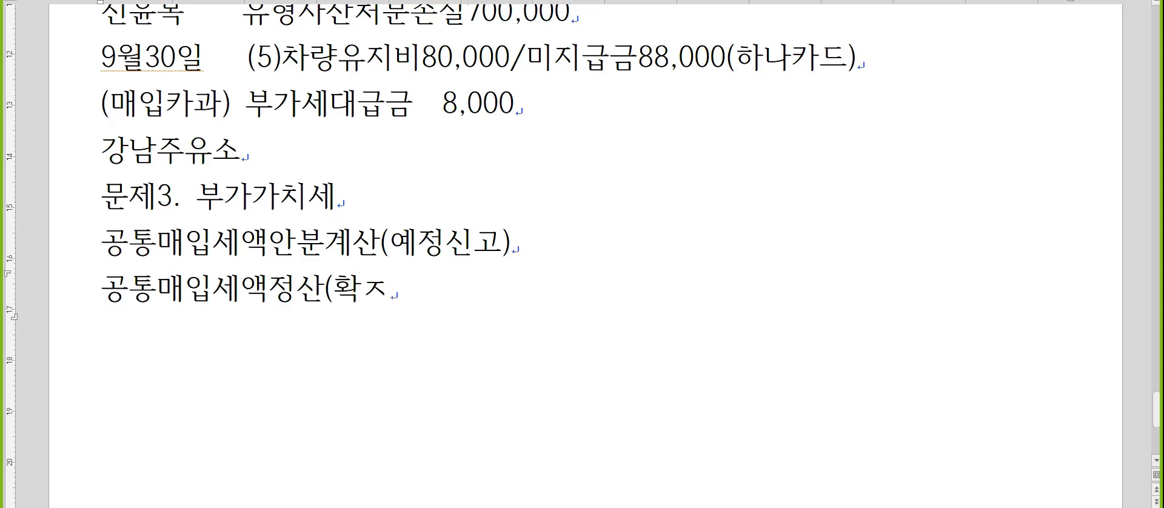
pyautogui.write('신고)')
pyautogui.press('Return')
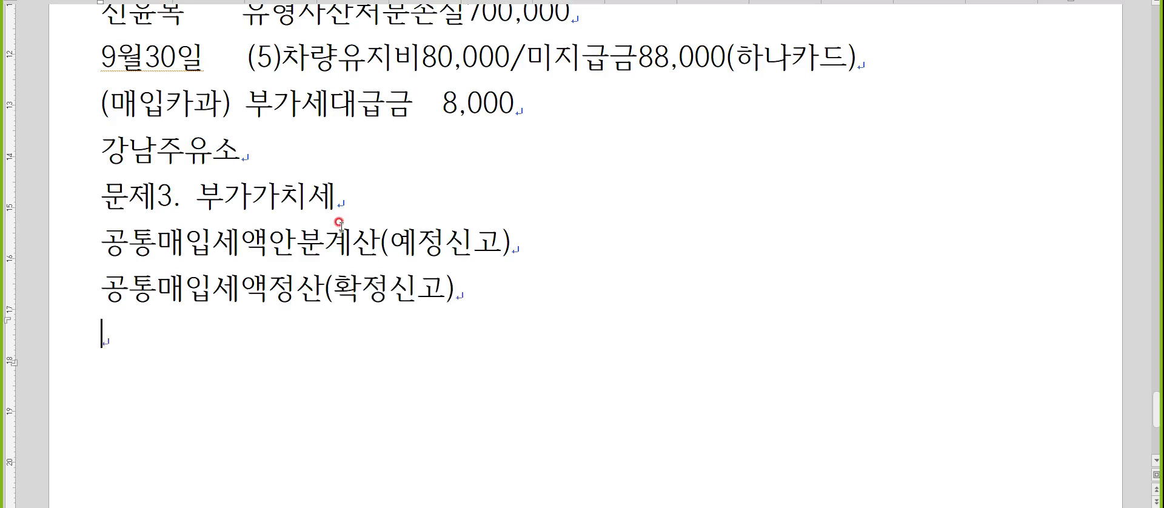
# Check the 안분 and 정산 section names in KcLep, and remove "계산" from the (예정신고) line in the notes.
pyautogui.scroll(-2, 351, 206)
pyautogui.hotkey('alt', 'Tab')
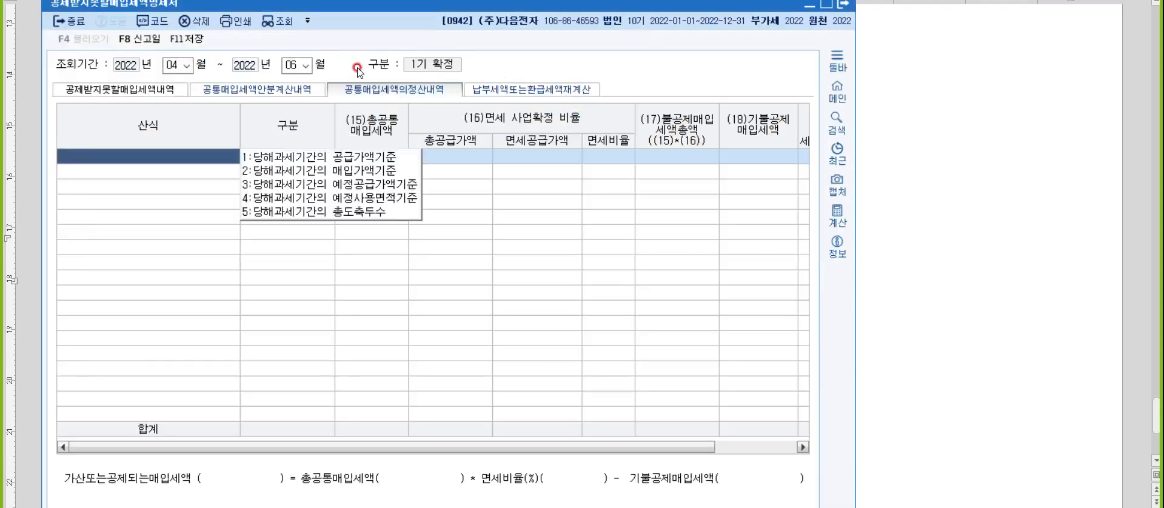
pyautogui.click(280, 91)
pyautogui.click(376, 90)
pyautogui.hotkey('alt', 'Tab')
pyautogui.click(326, 161)
pyautogui.press('Delete')
pyautogui.press('Delete')
pyautogui.press('Down')
pyautogui.press('Down')
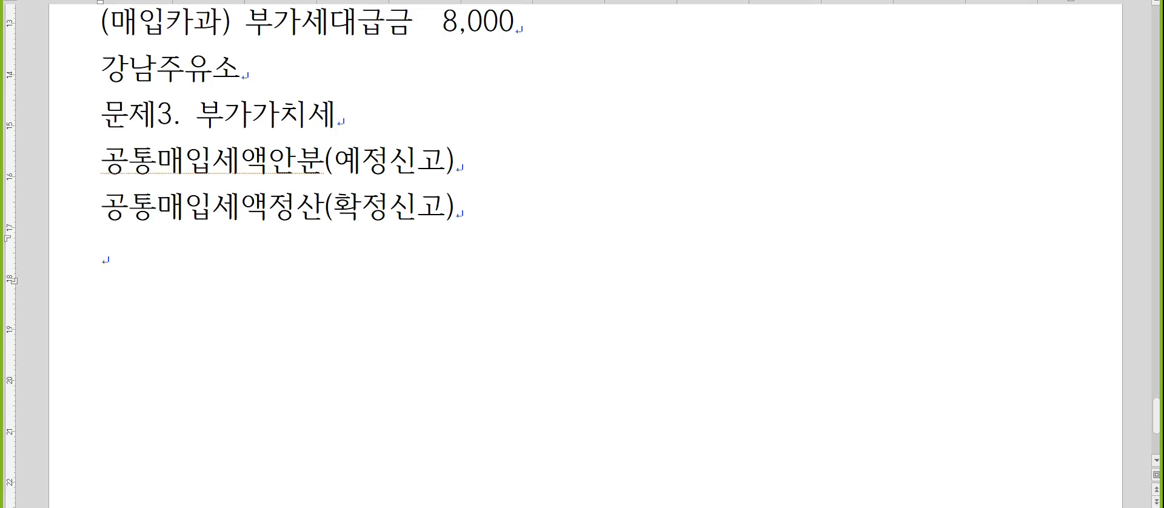
# Switch back to KcLep and choose formula 1, 당해과세기간의 공급가액기준, for the first 정산내역 row.
pyautogui.press('Hangul')
pyautogui.click(404, 195)
pyautogui.hotkey('alt', 'Tab')
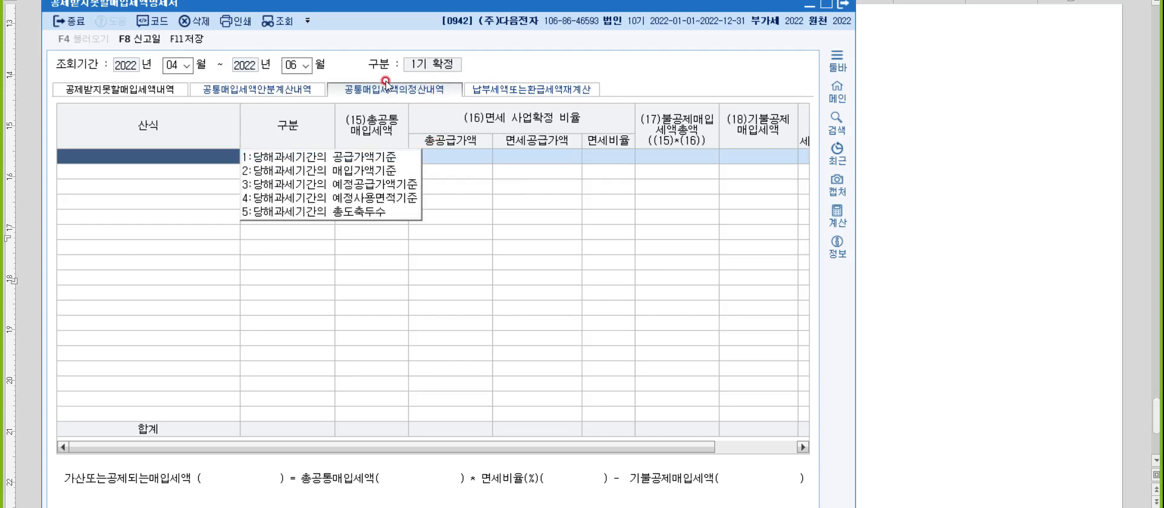
pyautogui.click(362, 159)
pyautogui.click(487, 286)
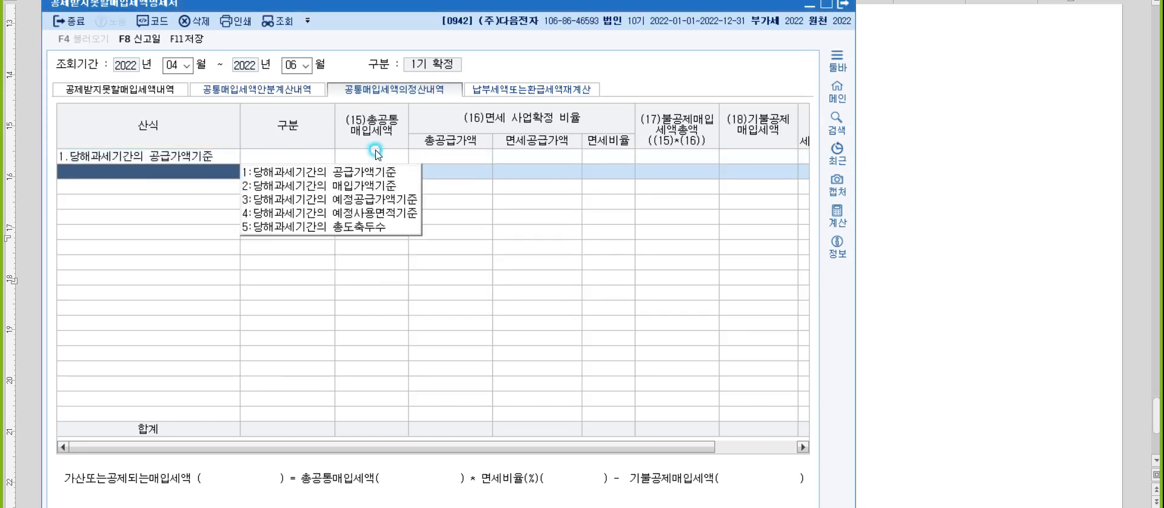
pyautogui.click(265, 156)
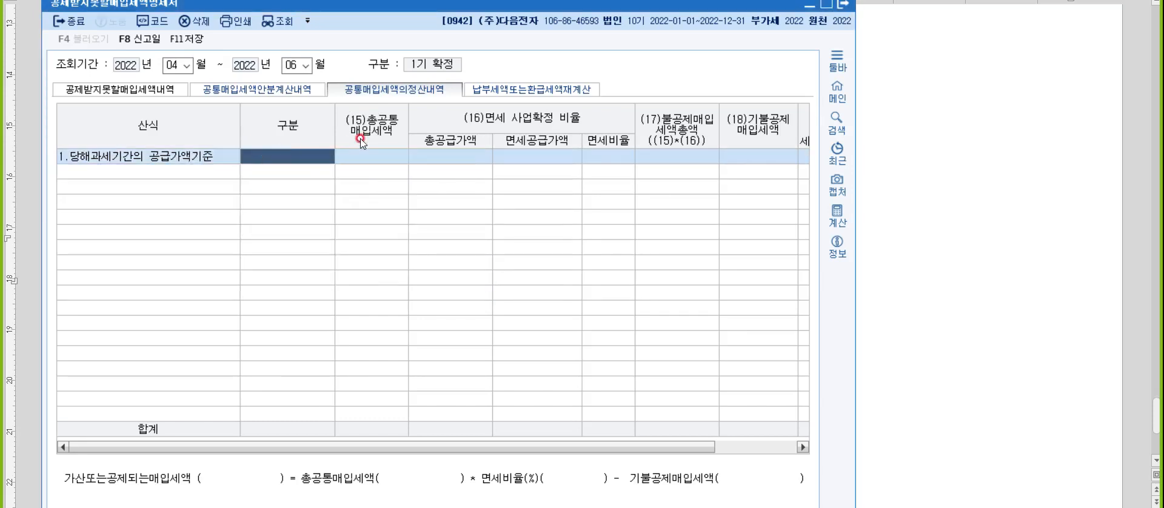
pyautogui.click(371, 152)
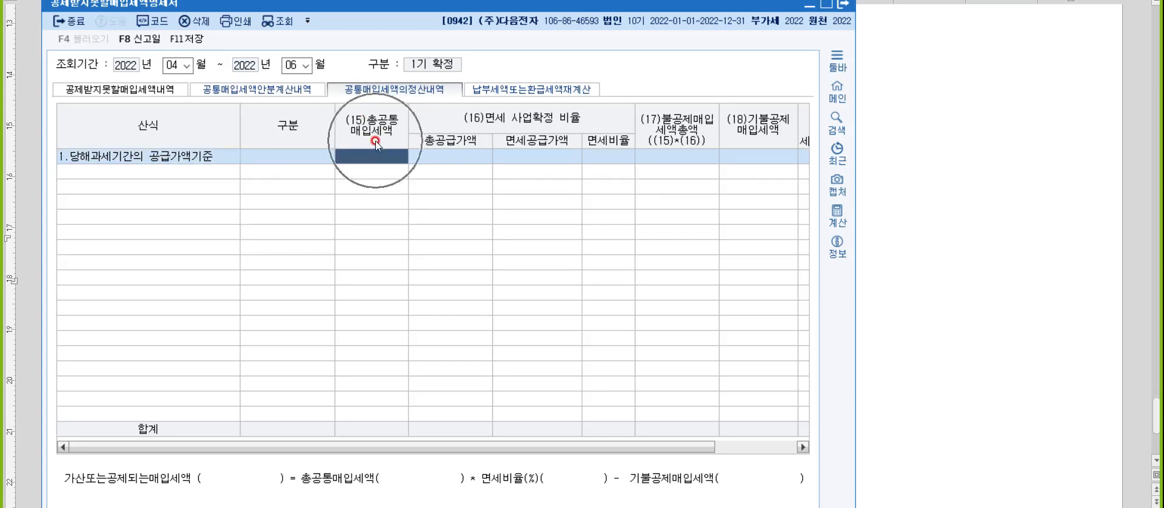
# Return to the notes and write "총 : 예정+확정" below the (확정신고) line, followed by a new line.
pyautogui.click(860, 197)
pyautogui.write('총 : ㅇㅖ정+확정')
pyautogui.press('Return')
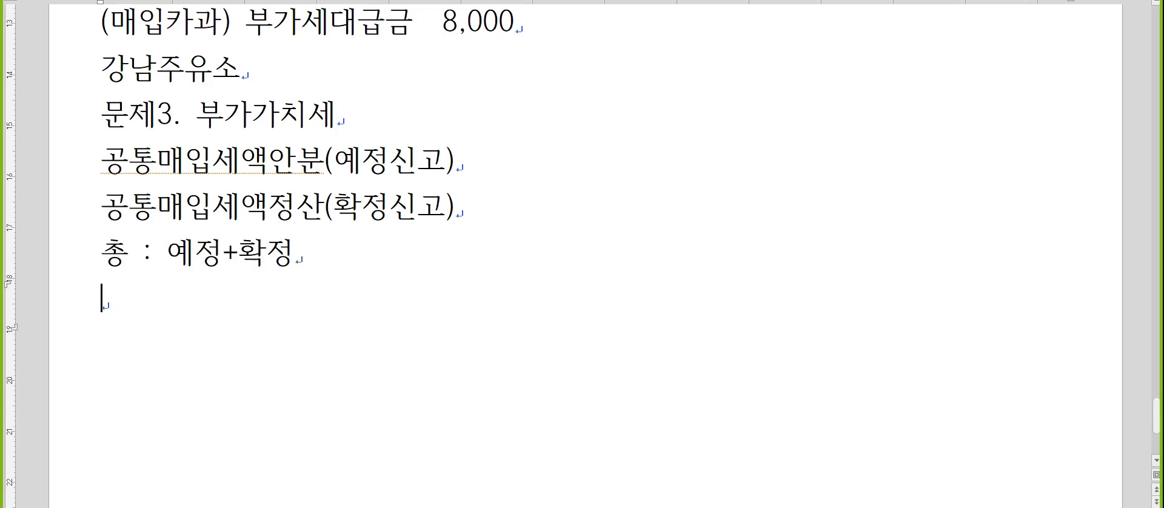
# In KcLep's 정산내역 row, enter 2,000,000 as 총공통매입세액 and 38,000,000 as 총공급가액.
pyautogui.hotkey('alt', 'Tab')
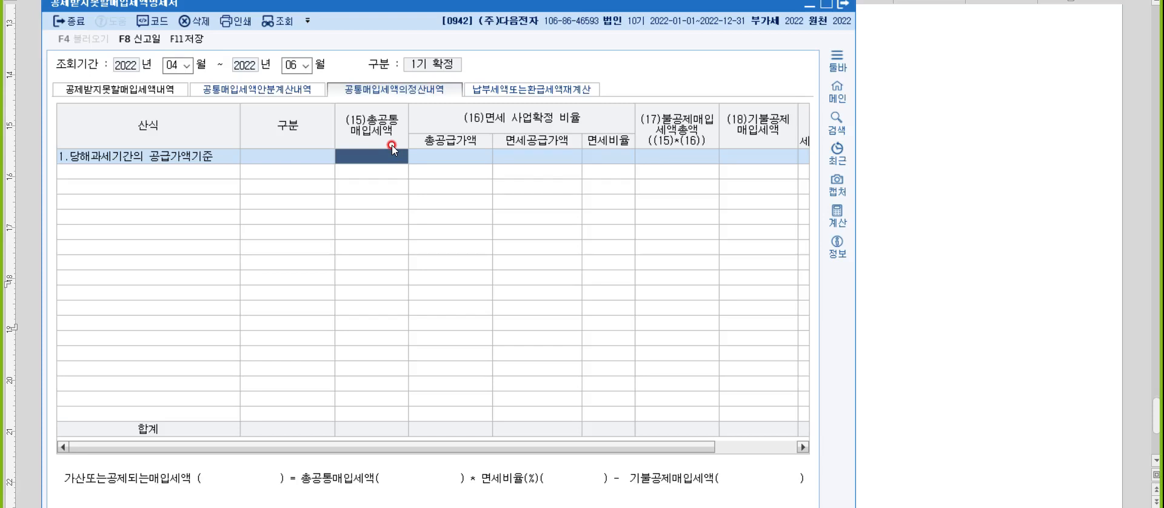
pyautogui.write('2000000')
pyautogui.press('Return')
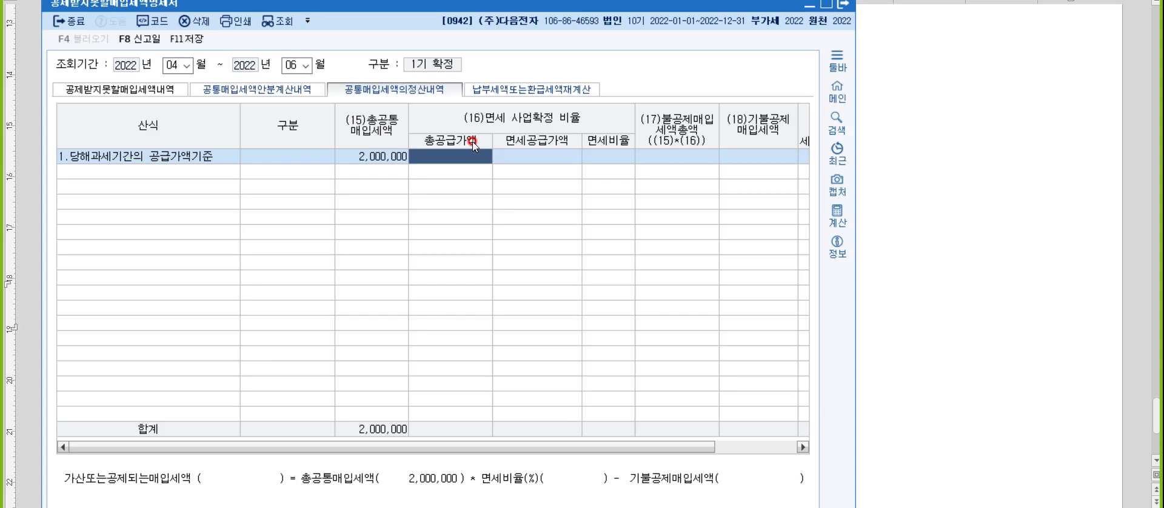
pyautogui.write('38000000')
pyautogui.press('Return')
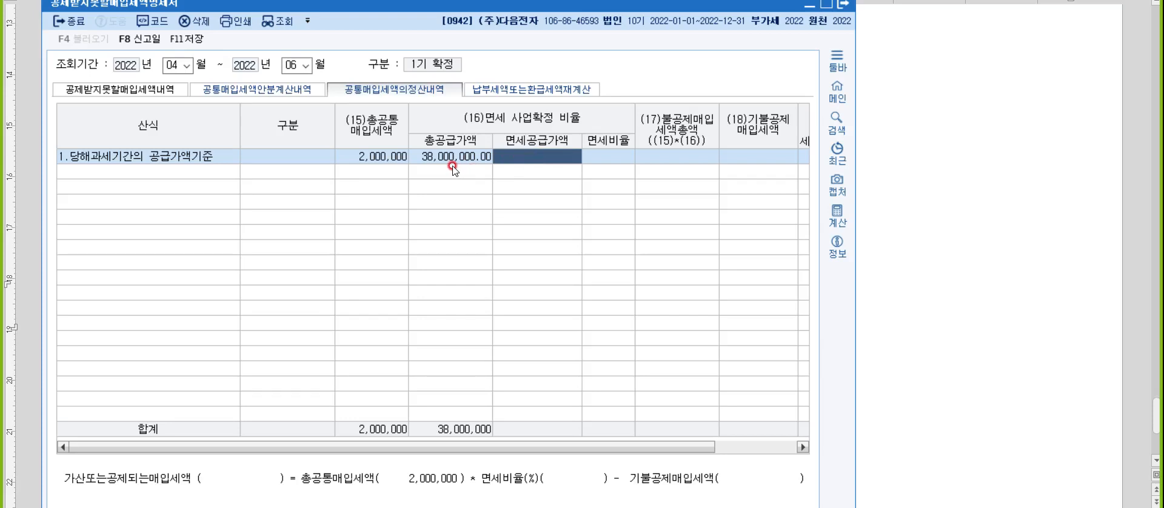
# In the notes, extend "총" to "총공통매입세액" on the "예정+확정" line.
pyautogui.click(892, 193)
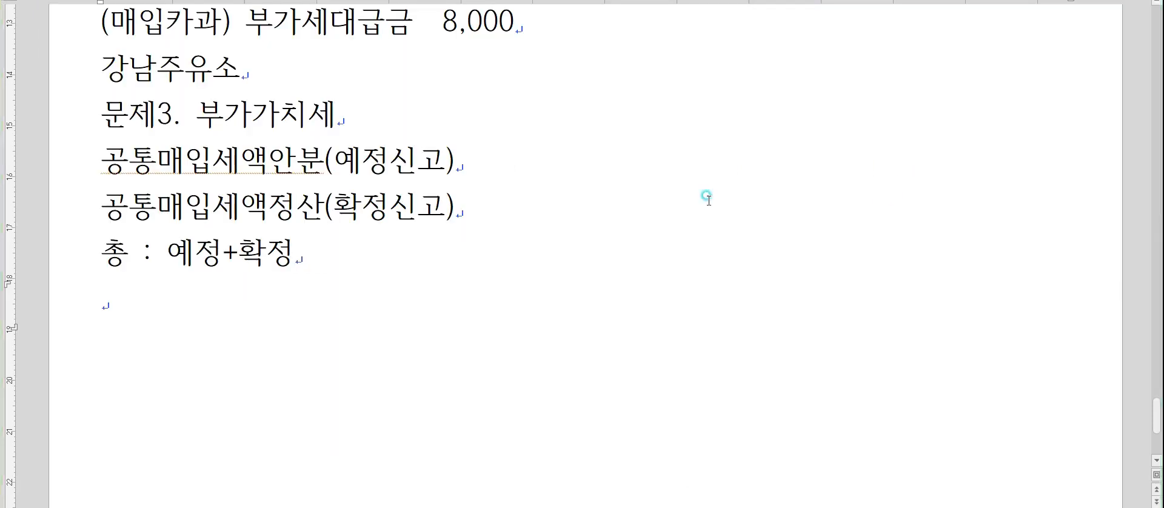
pyautogui.click(184, 293)
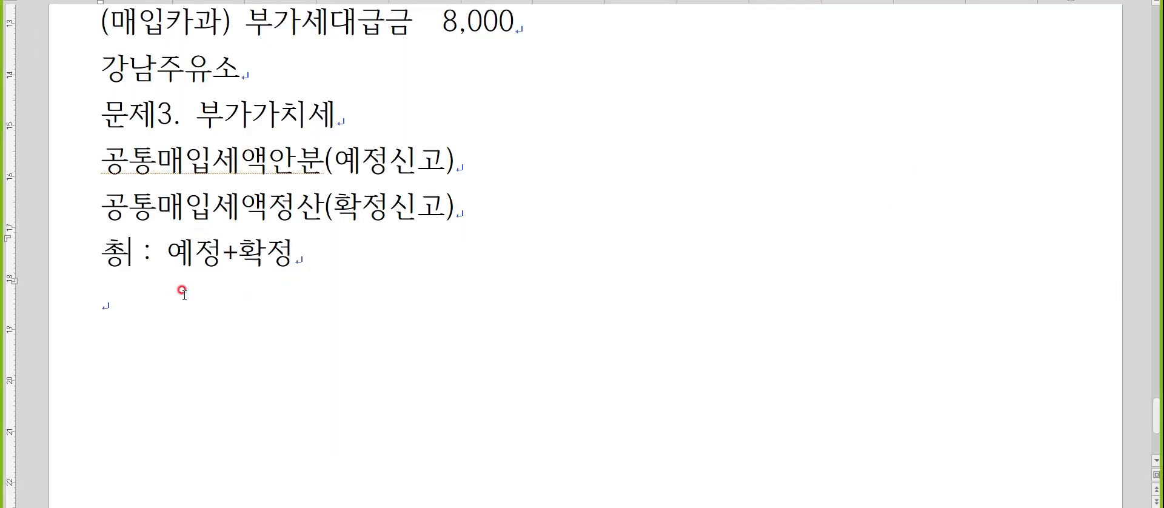
pyautogui.hotkey('alt', 'Tab')
# Check the column name in KcLep and write "총공급가액 : 예정" on the empty last line of the notes.
pyautogui.hotkey('alt', 'Tab')
pyautogui.write('공통매입세액')
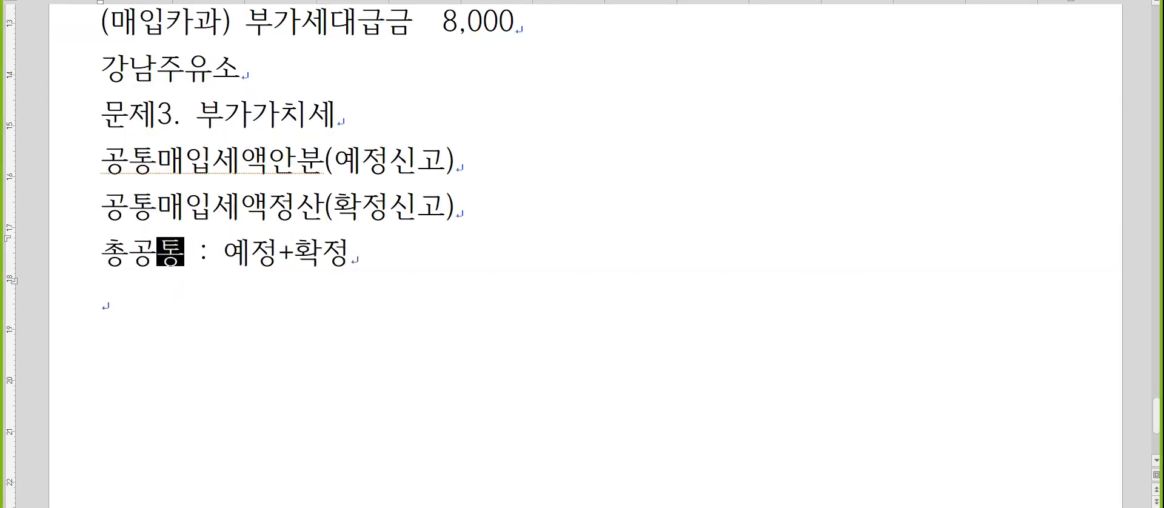
pyautogui.hotkey('alt', 'Tab')
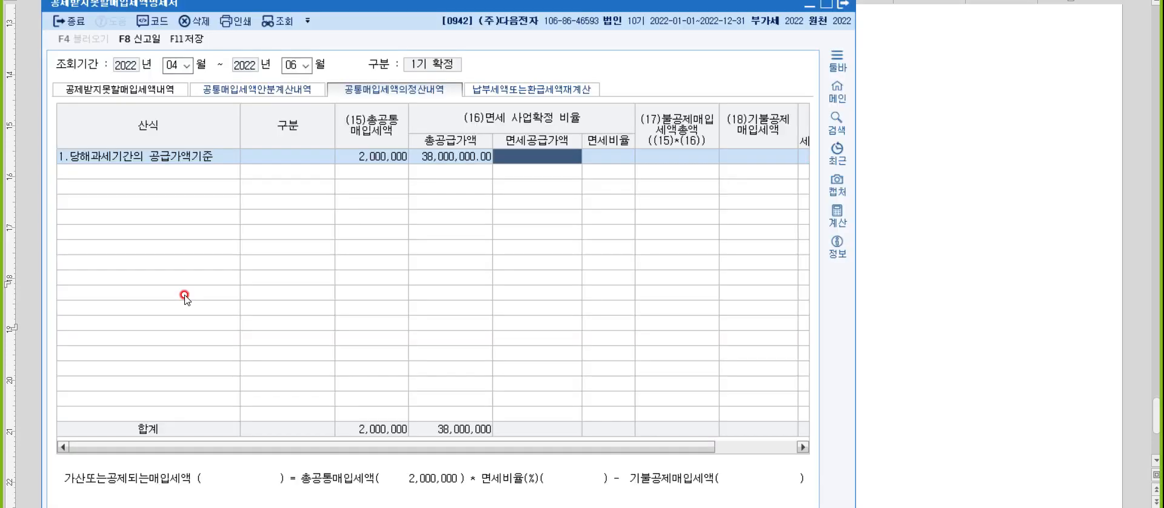
pyautogui.hotkey('alt', 'Tab')
pyautogui.hotkey('alt', 'Tab')
pyautogui.hotkey('alt', 'Tab')
pyautogui.write('초ㅇ긍')
pyautogui.press('BackSpace')
pyautogui.press('BackSpace')
pyautogui.write('ㅗㅇ급가액 : ㅇ')
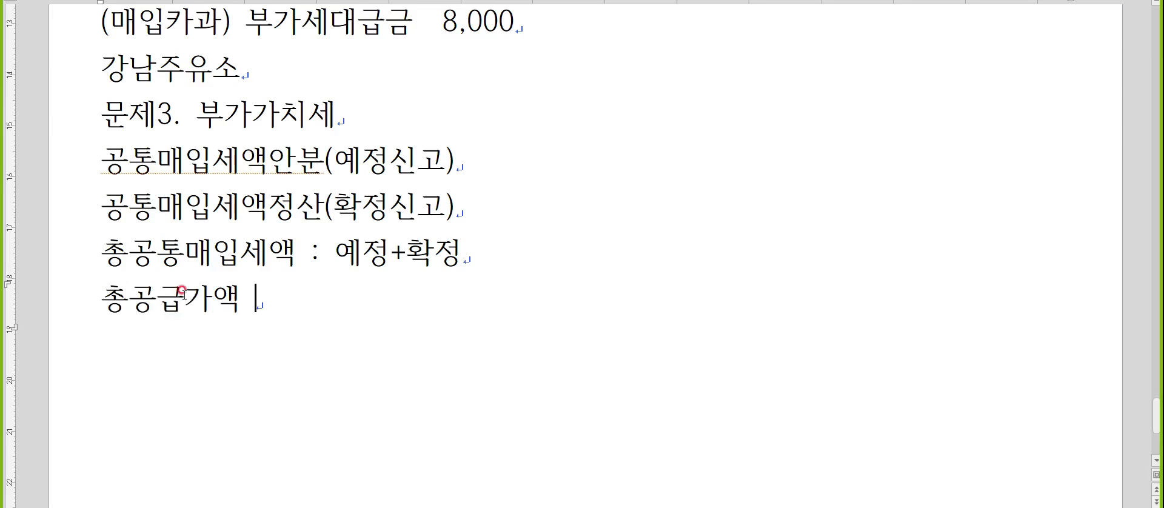
pyautogui.write('ㅖ정ㅅ')
pyautogui.press('BackSpace')
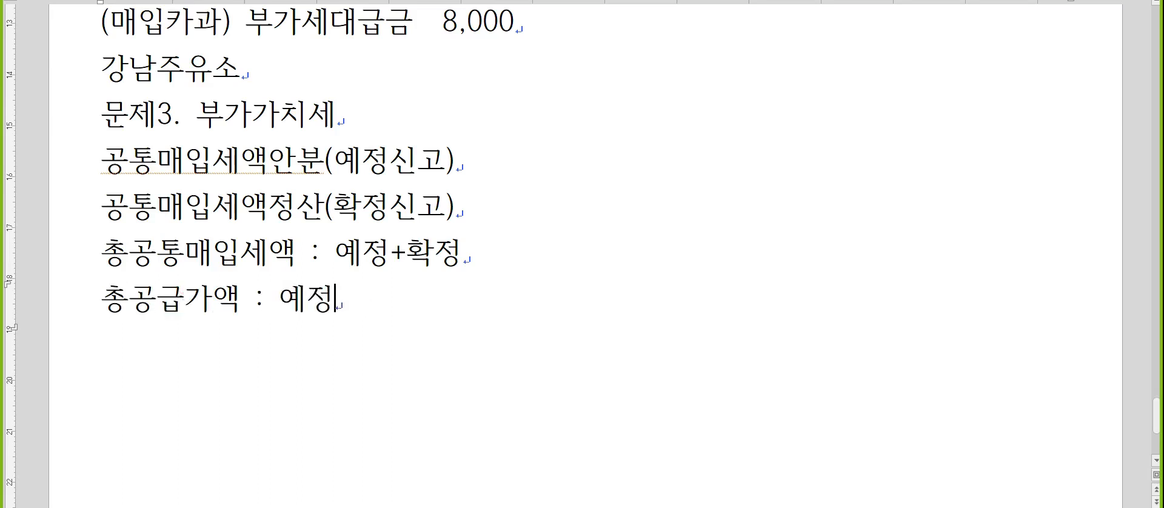
# Complete the 총공급가액 line with "+확정(과세, 면세포함)" and start a new line.
pyautogui.write('(')
pyautogui.press('BackSpace')
pyautogui.write('+확정(과세, ㅁ면세포함)')
pyautogui.press('Return')
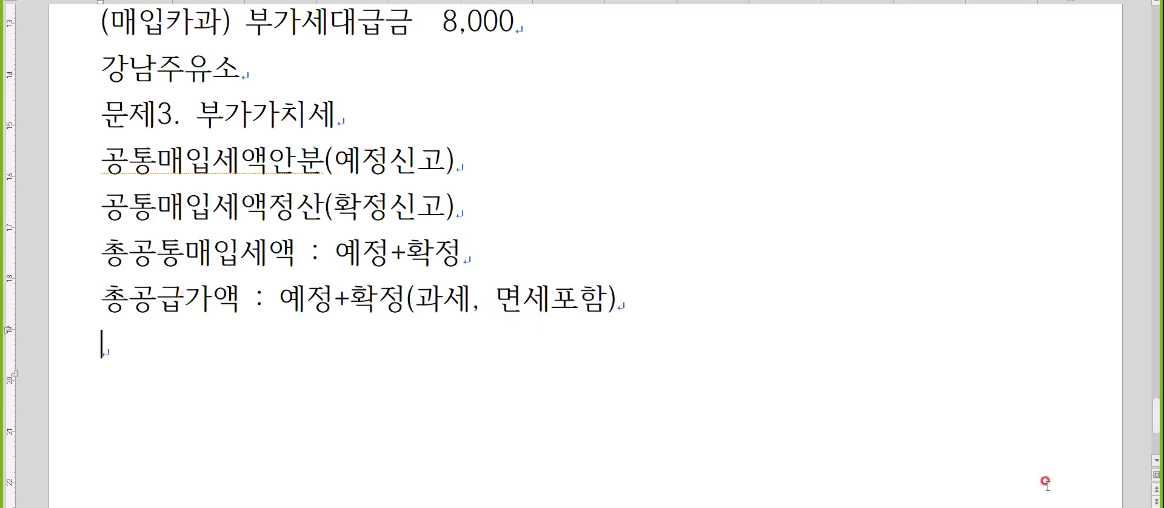
# In KcLep's 정산내역 row, enter 12,000,000 as 면세공급가액, accept the calculated fields, and enter 240,000 as 기불공제매입세액.
pyautogui.hotkey('alt', 'Tab')
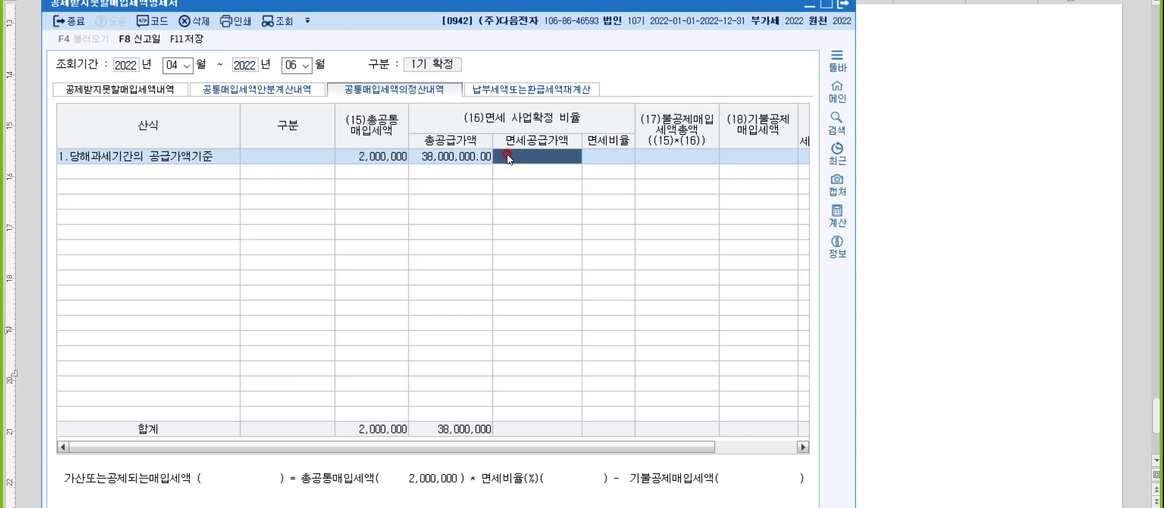
pyautogui.write('12000000')
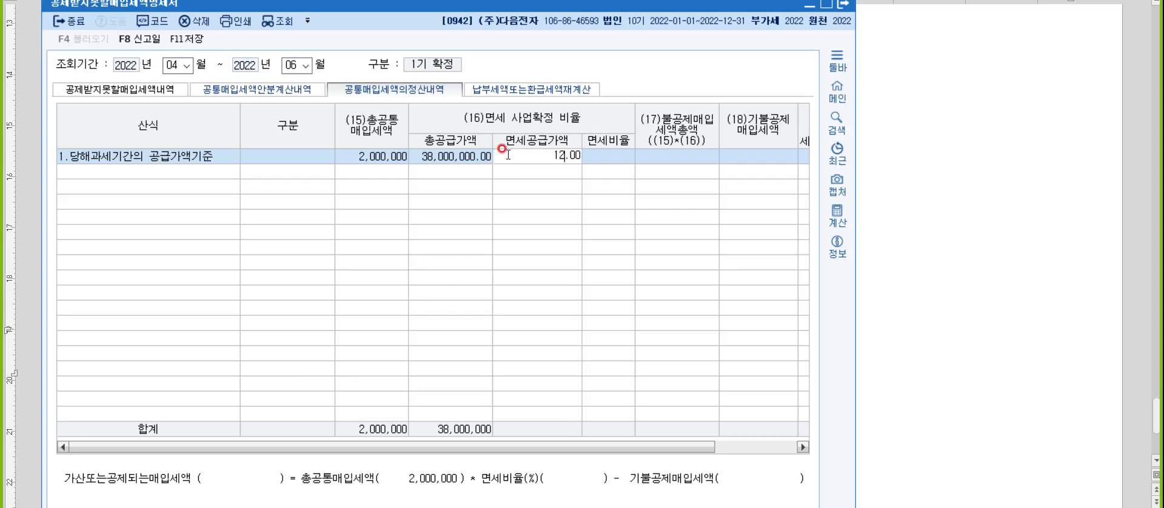
pyautogui.press('Return')
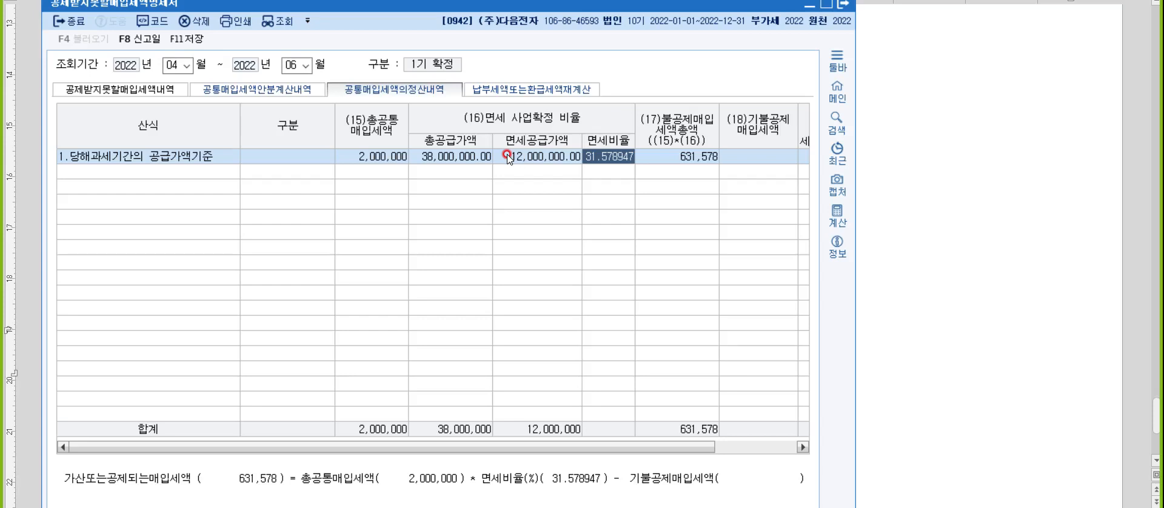
pyautogui.press('Return')
pyautogui.press('Return')
pyautogui.write('240,000')
pyautogui.press('Return')
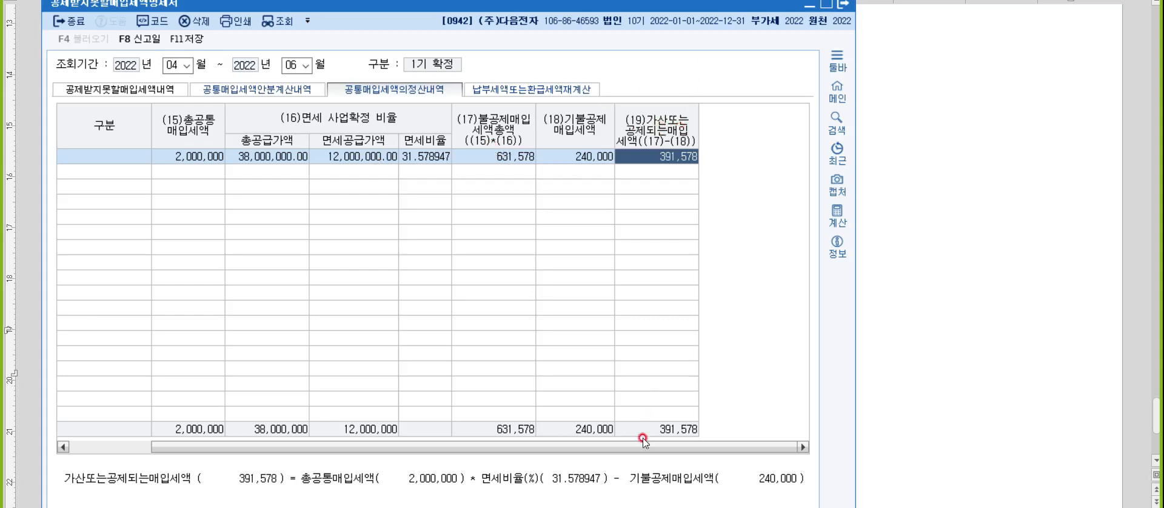
# Switch back to the notes and append " : 6개월-3개월=3월" to the 공통매입세액정산(확정신고) line.
pyautogui.click(875, 381)
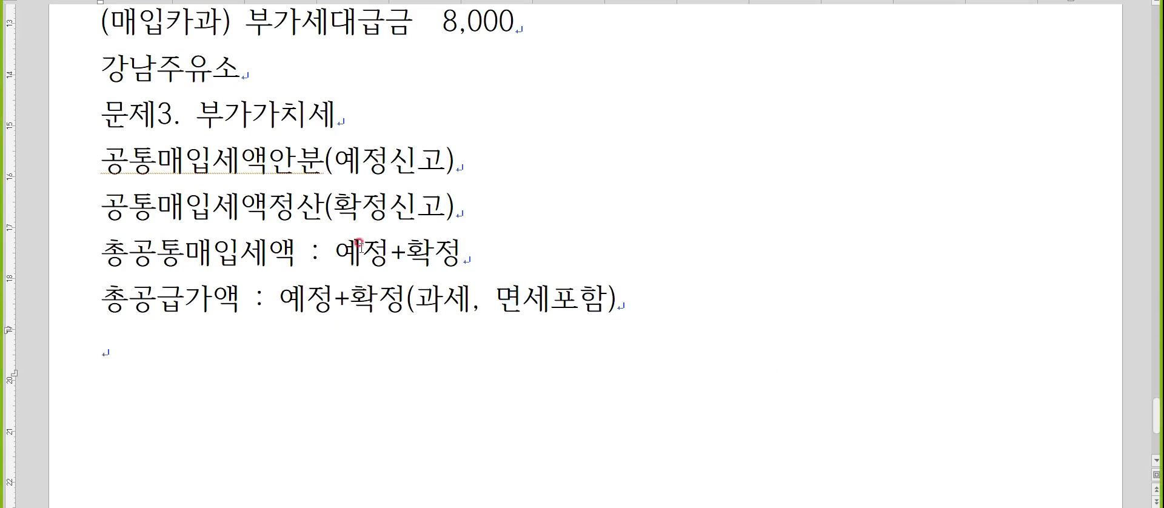
pyautogui.click(464, 208)
pyautogui.write(': 6개월-3')
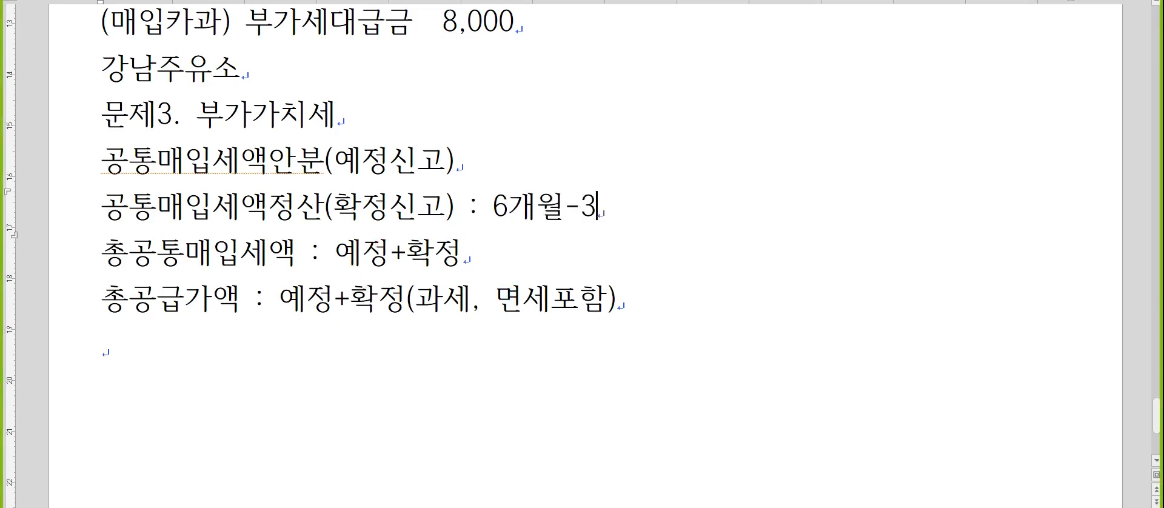
pyautogui.write('개월=3')
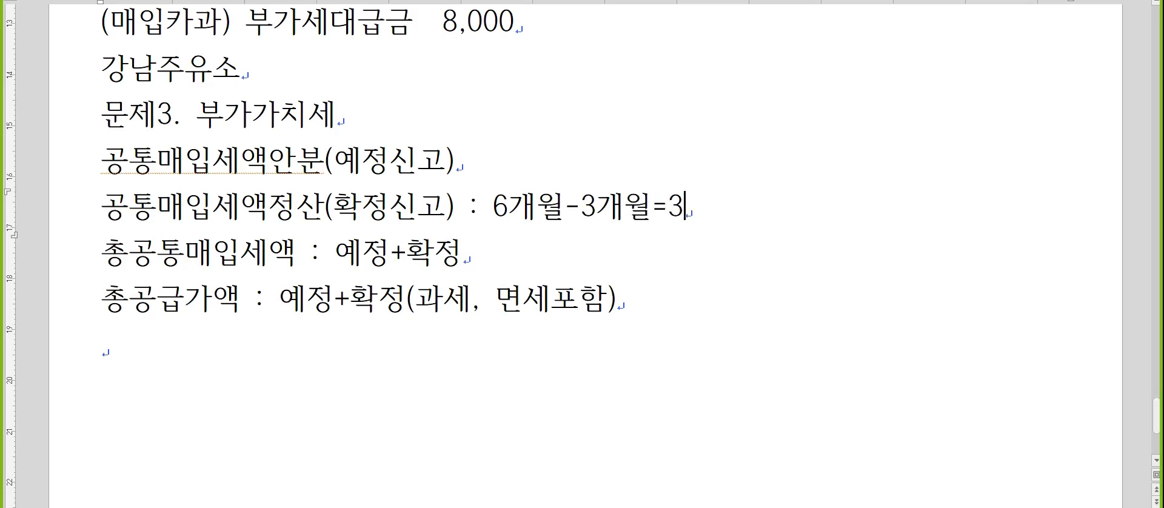
pyautogui.write('우월')
# Shorten "6개월-3개월" to "6월-3월" in the 공통매입세액정산 line.
pyautogui.press('Left')
pyautogui.press('Left')
pyautogui.press('Left')
pyautogui.press('Left')
pyautogui.press('Left')
pyautogui.press('Delete')
pyautogui.press('Left')
pyautogui.press('Left')
pyautogui.press('Left')
pyautogui.press('BackSpace')
# Label the months in the 공통매입세액정산 formula: "(예정+확정)" after 6월, "(예정)" after the subtracted 3월, and "(확정)" after the final 3월.
pyautogui.press('Right')
pyautogui.write('(예')
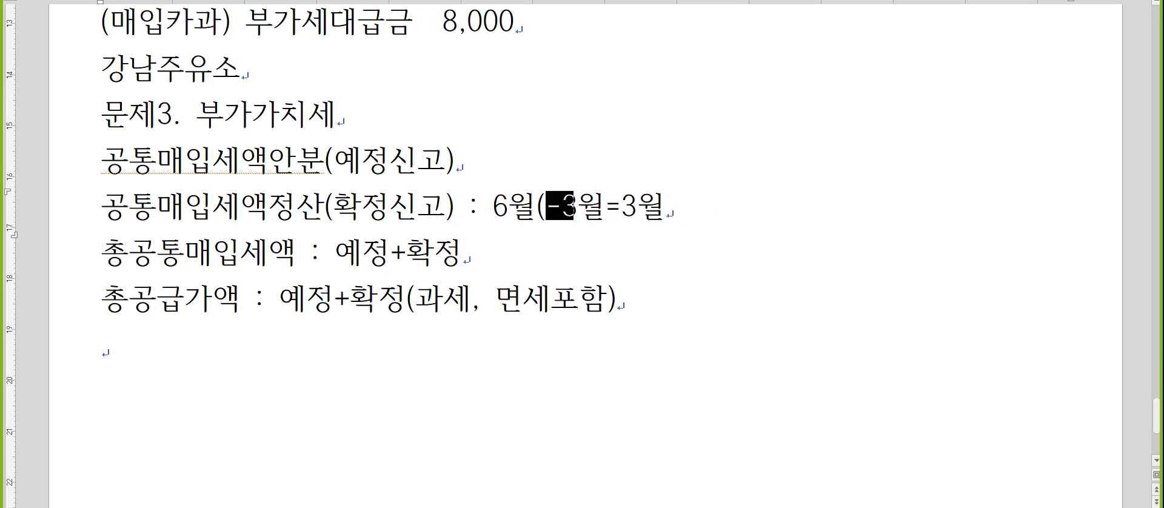
pyautogui.write('정+확정)')
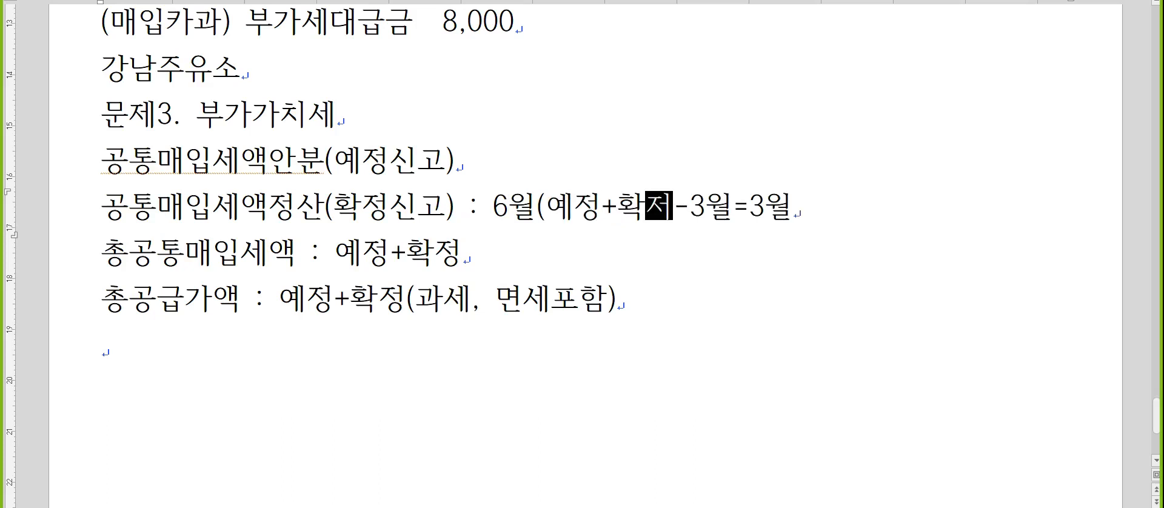
pyautogui.press('Right')
pyautogui.press('Right')
pyautogui.press('Right')
pyautogui.write('(예정)')
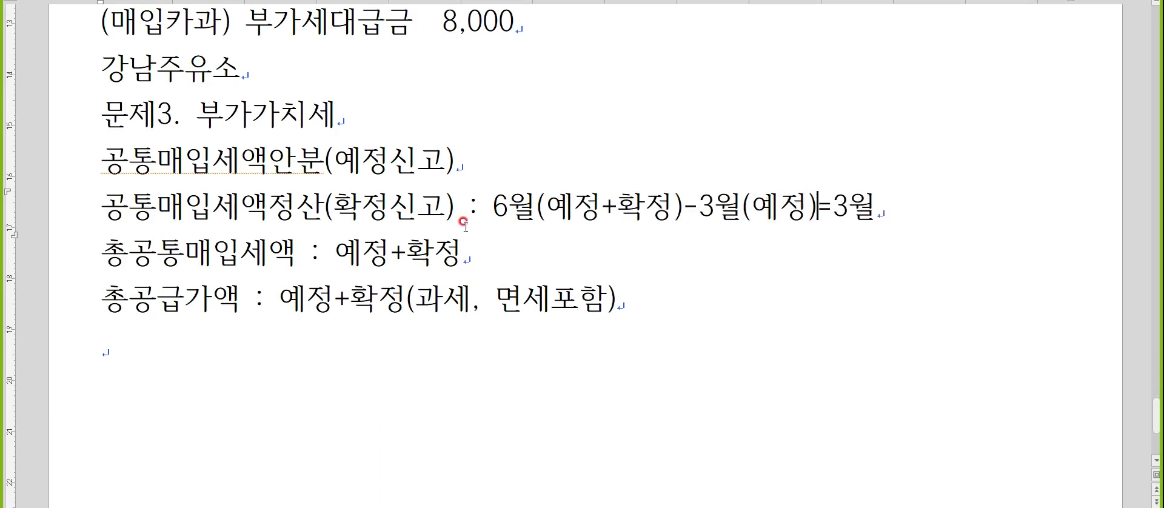
pyautogui.press('End')
pyautogui.write('(확정')
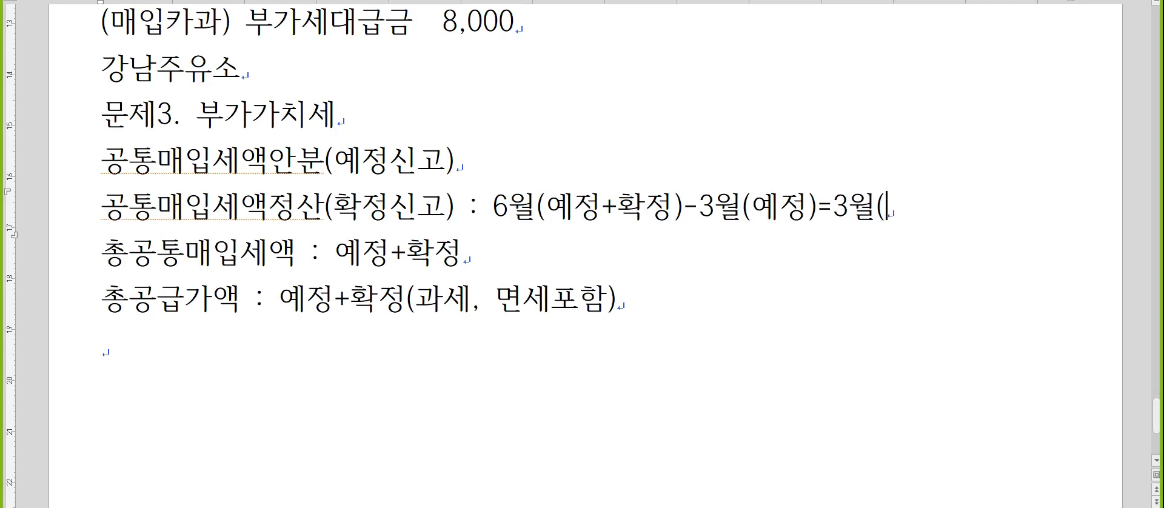
pyautogui.write(')')
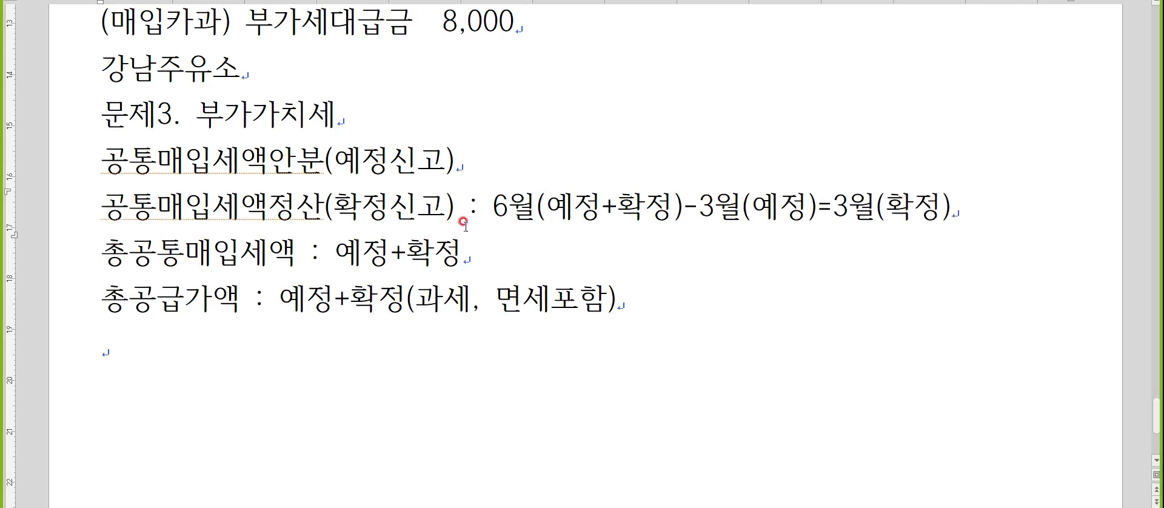
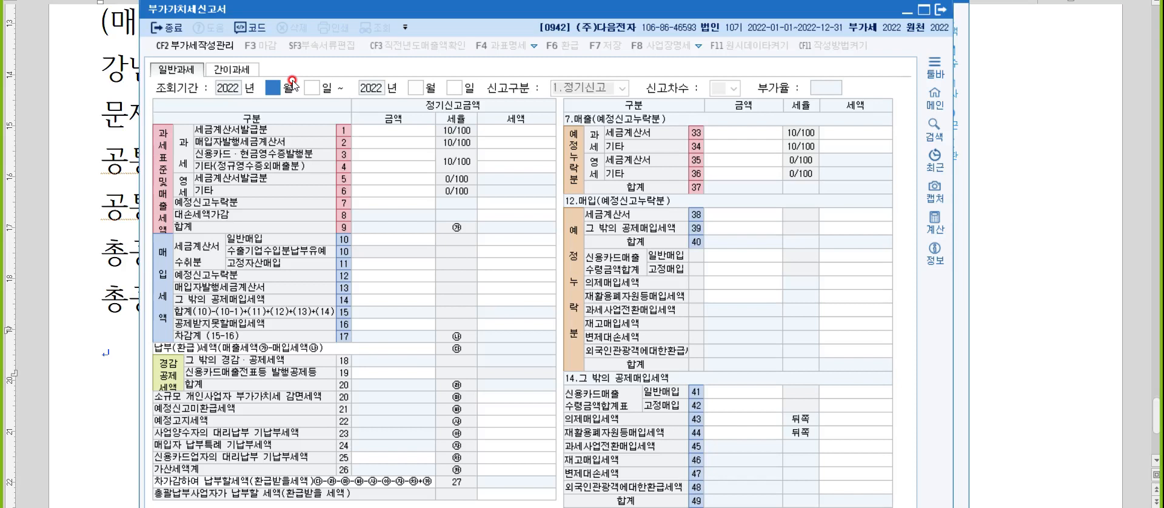
# Set the VAT return's 조회기간 to 1 October through 31 December 2022 and load the 일반과세 form.
pyautogui.write('10')
pyautogui.press('Return')
pyautogui.press('Return')
pyautogui.press('Return')
pyautogui.press('Return')
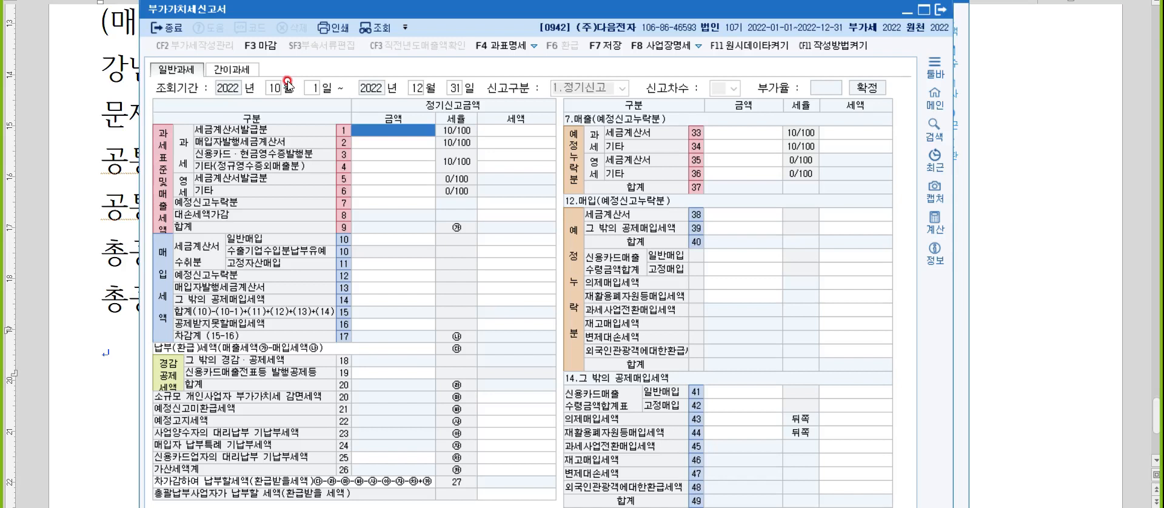
# Switch to the notes and add the line "매출자료 : 매출과세(지연발급가산세)" below the 총공급가액 line.
pyautogui.click(1017, 207)
pyautogui.click(397, 326)
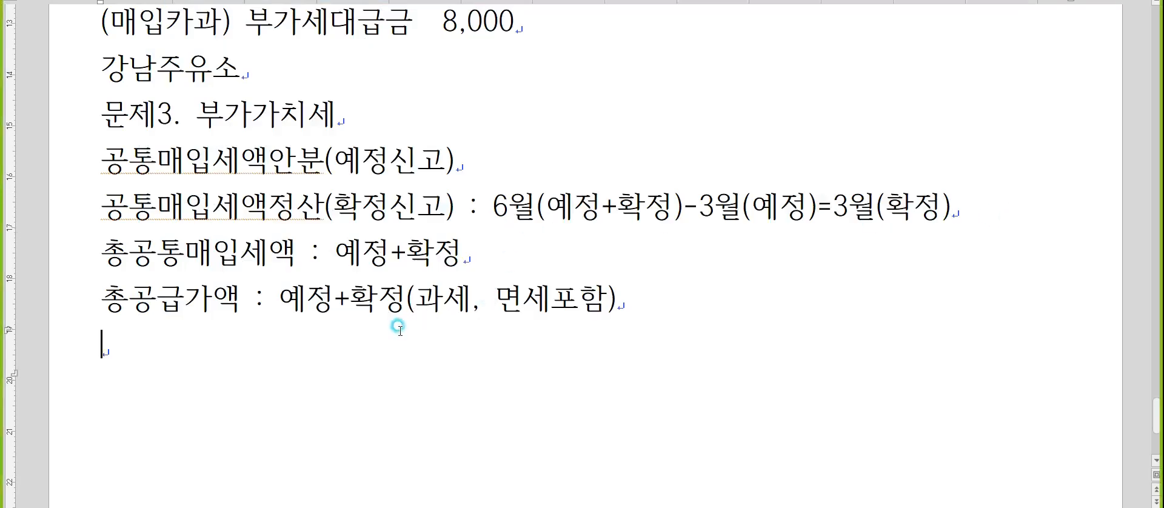
pyautogui.write('ㅁ')
pyautogui.write('ㅐ출자료 :')
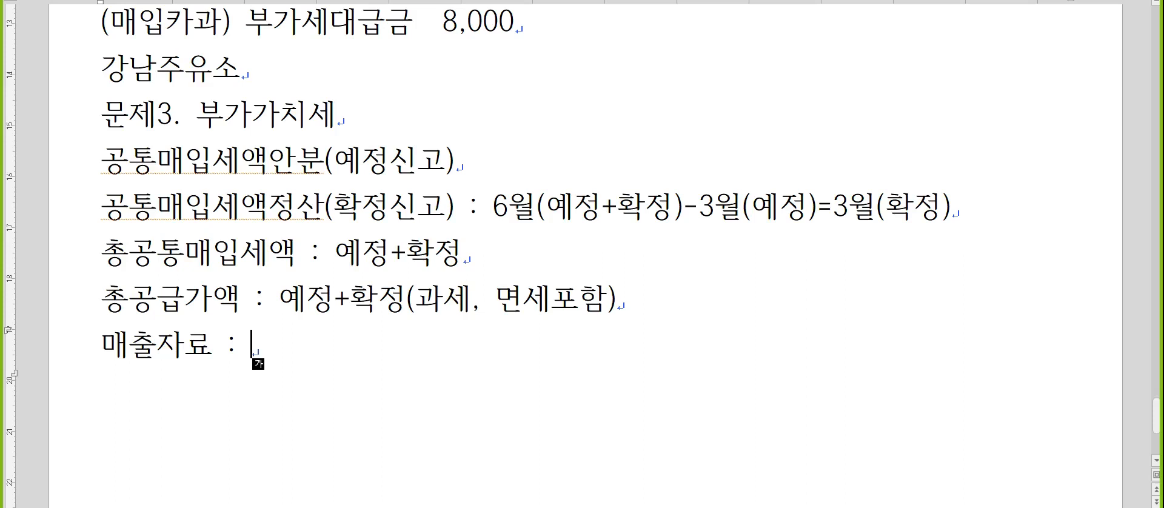
pyautogui.write('매출과세(지연발급')
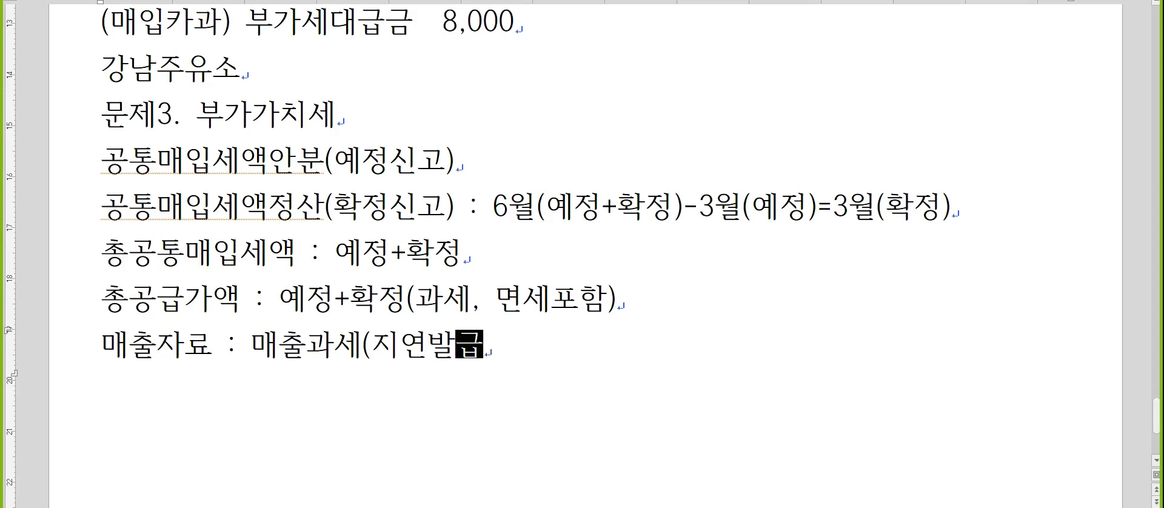
pyautogui.write('가산세)')
pyautogui.press('Return')
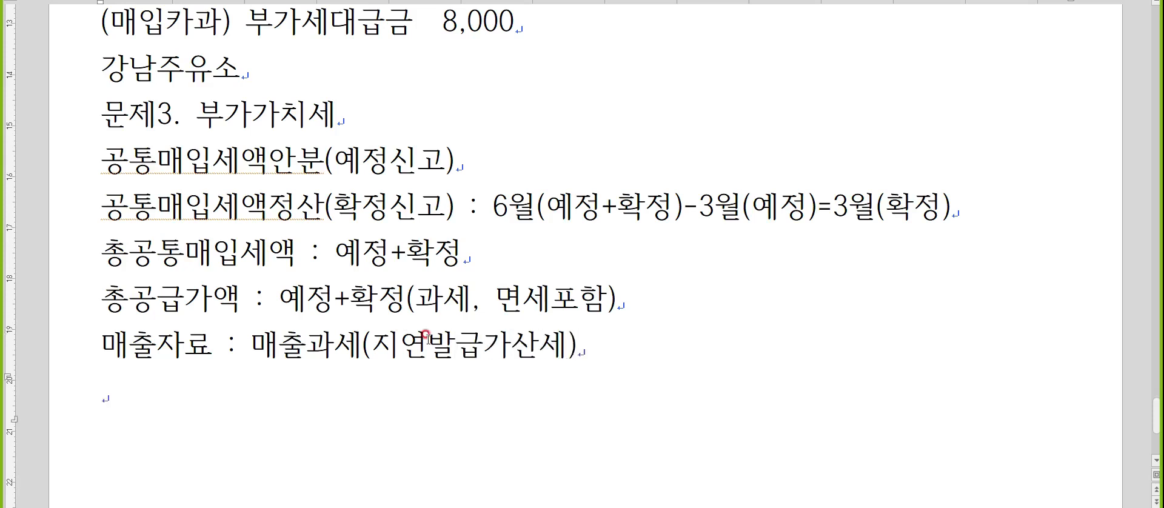
# Switch back to KcLep and enter 300,000,000 as the taxable 세금계산서발급분 amount in row 1.
pyautogui.hotkey('alt', 'Tab')
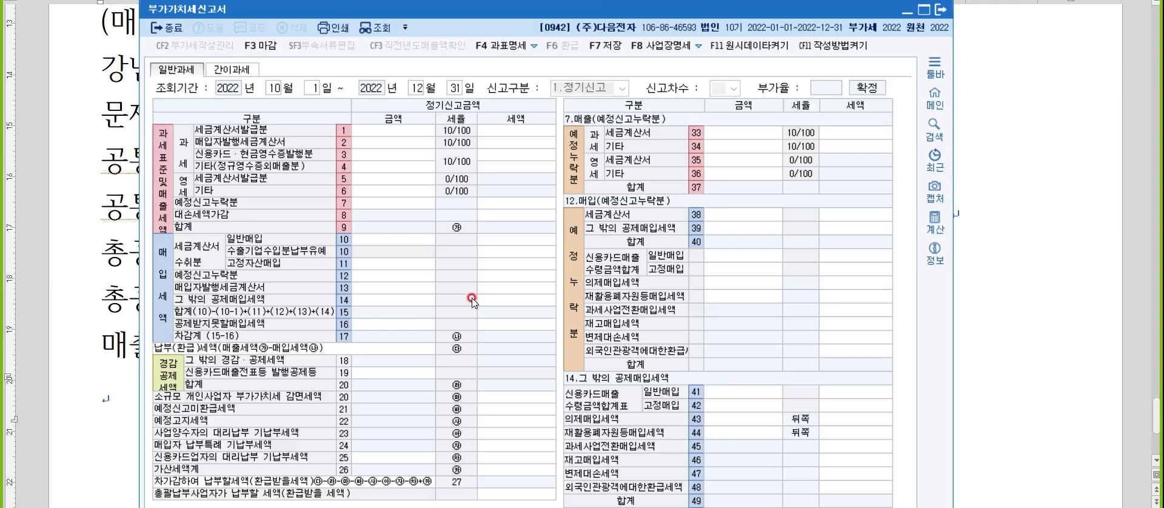
pyautogui.write('300000000')
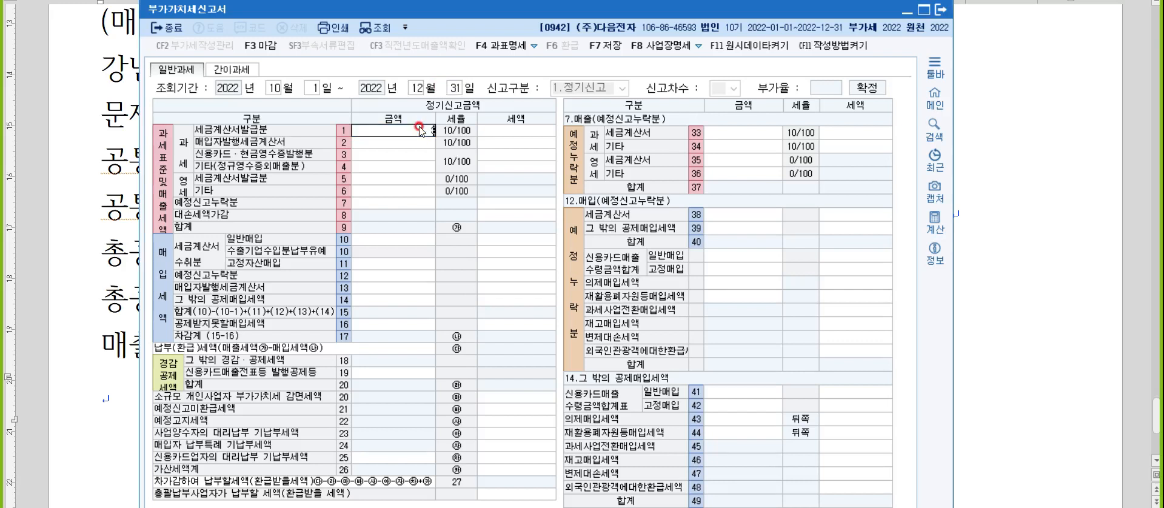
pyautogui.press('Return')
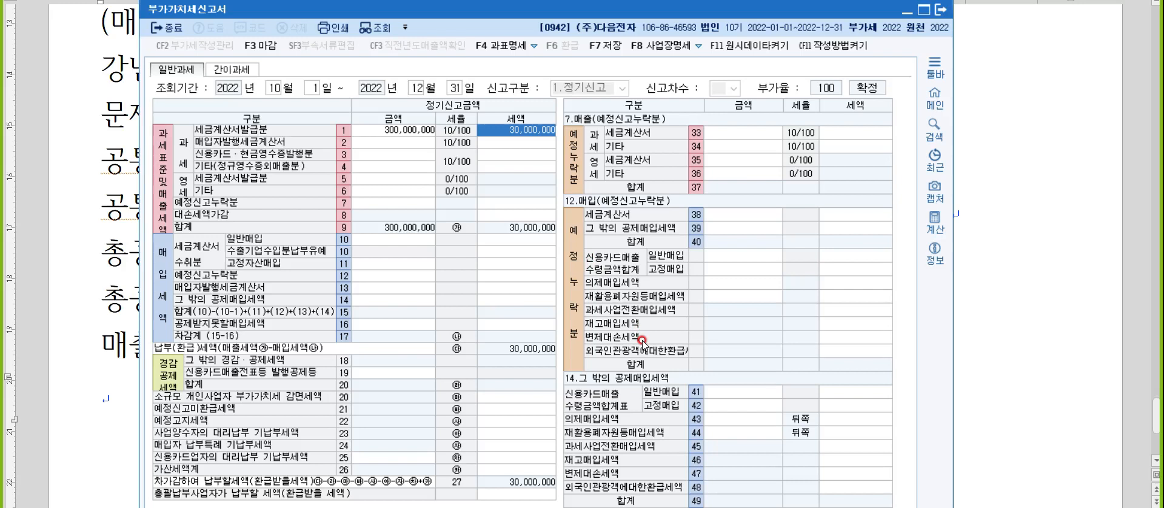
# Open the 가산세명세 from 가산세액계 and enter 20,000,000 as the 세금계산서 지연발급 등 amount.
pyautogui.click(488, 470)
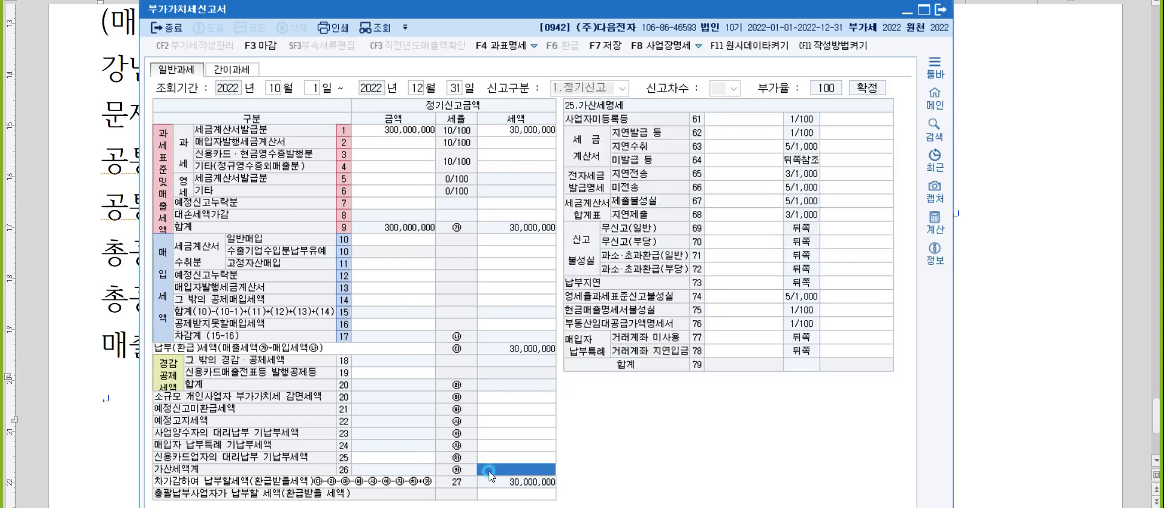
pyautogui.click(740, 133)
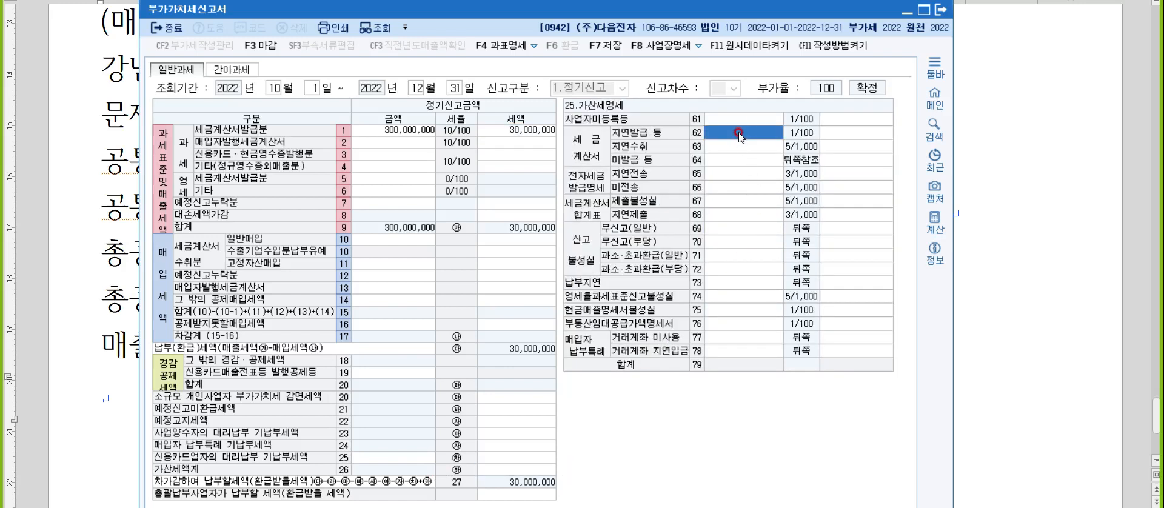
pyautogui.write('20000000')
pyautogui.press('Return')
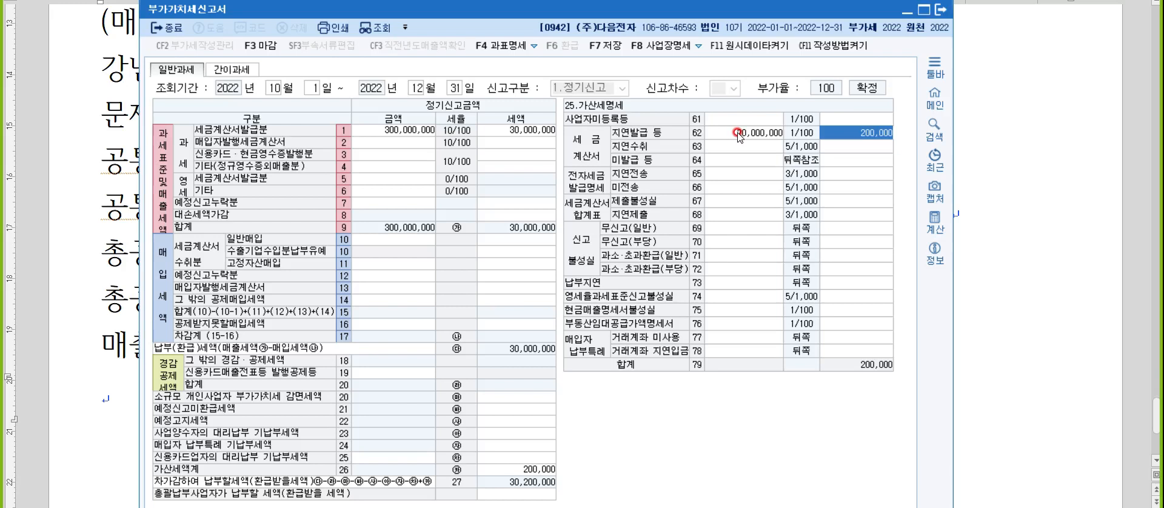
# Switch to the notes and append ", 매출카과현과," to the 매출자료 line.
pyautogui.click(1051, 196)
pyautogui.click(619, 338)
pyautogui.write(', 매출')
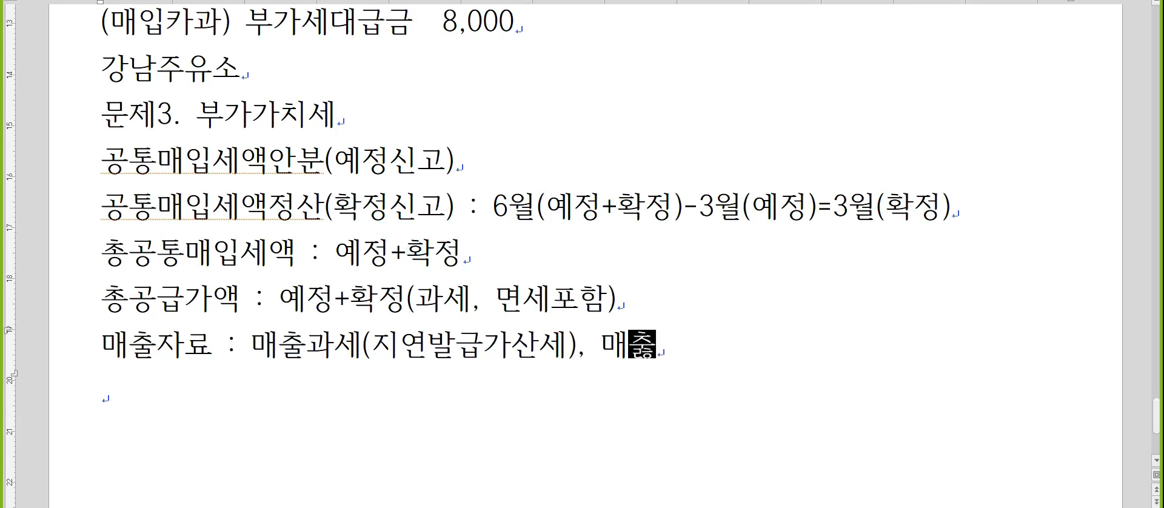
pyautogui.write('카과현과')
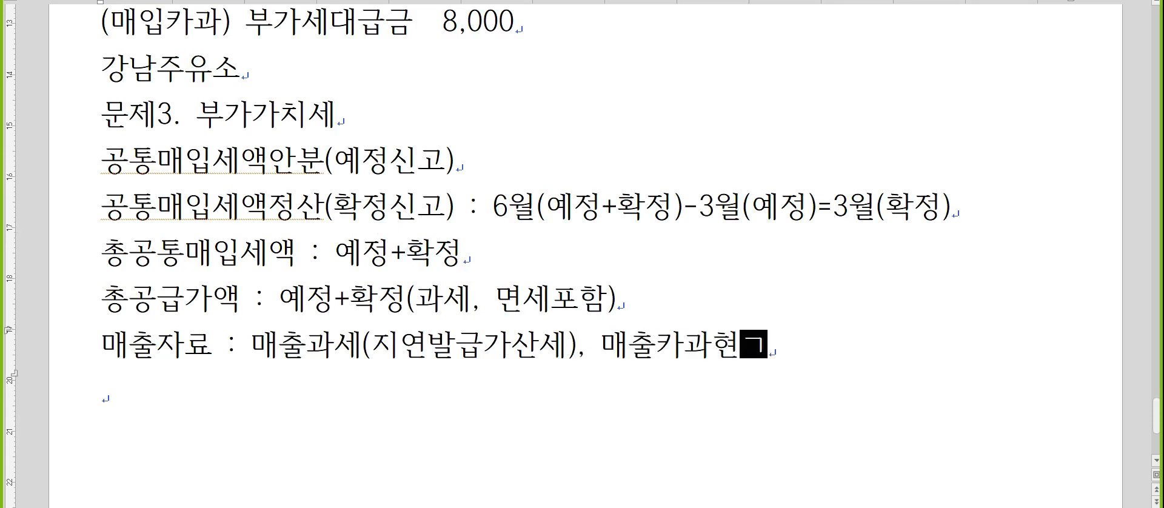
pyautogui.write(',')
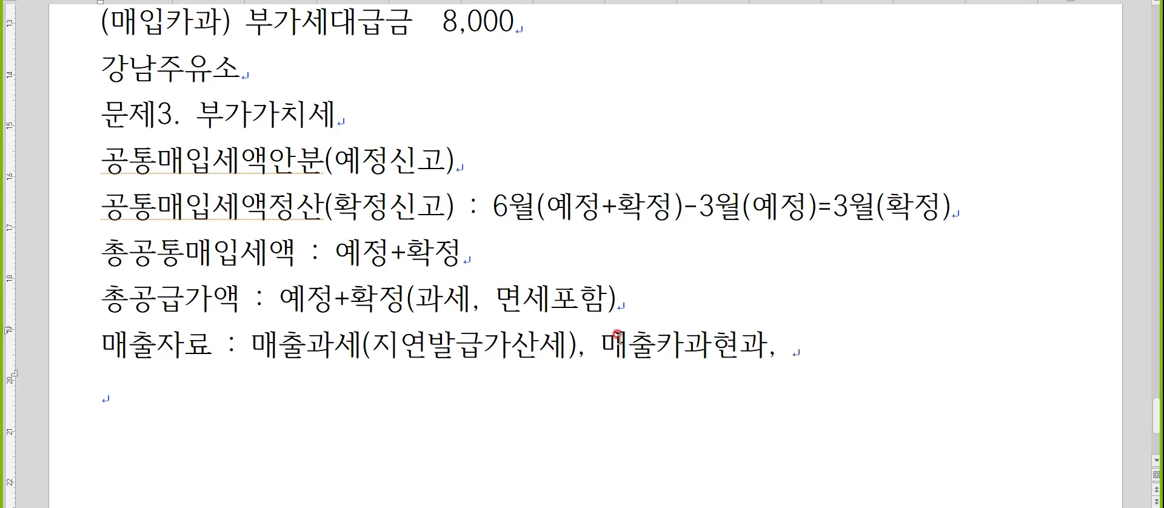
# Return to KcLep and enter 60,000,000 as the 신용카드·현금영수증발행분 amount in row 3.
pyautogui.hotkey('alt', 'Tab')
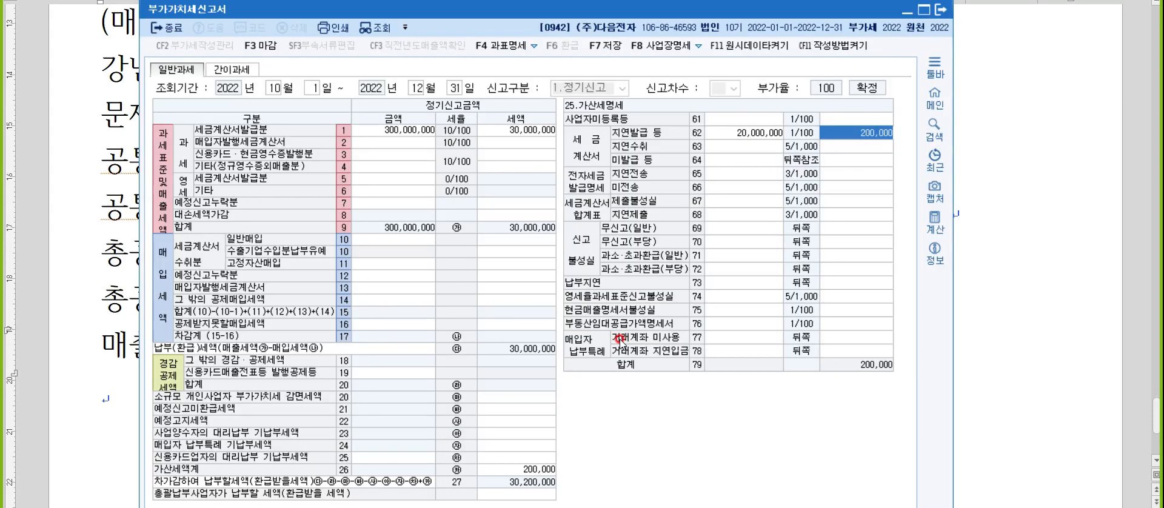
pyautogui.click(390, 156)
pyautogui.click(389, 156)
pyautogui.write('60000000')
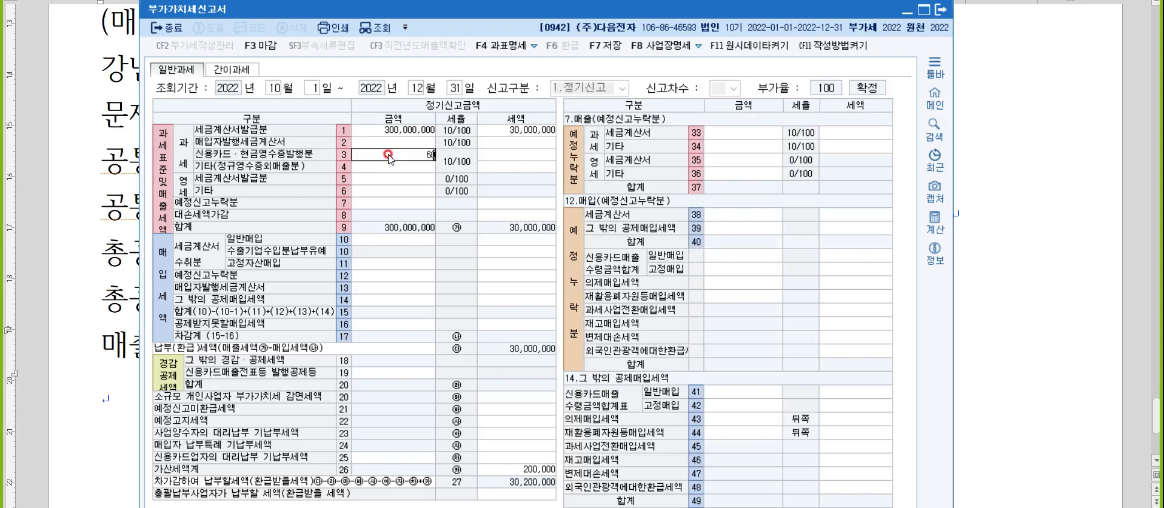
pyautogui.press('Return')
# Switch to the notes and append "매출건별," to the 매출자료 line.
pyautogui.click(1099, 191)
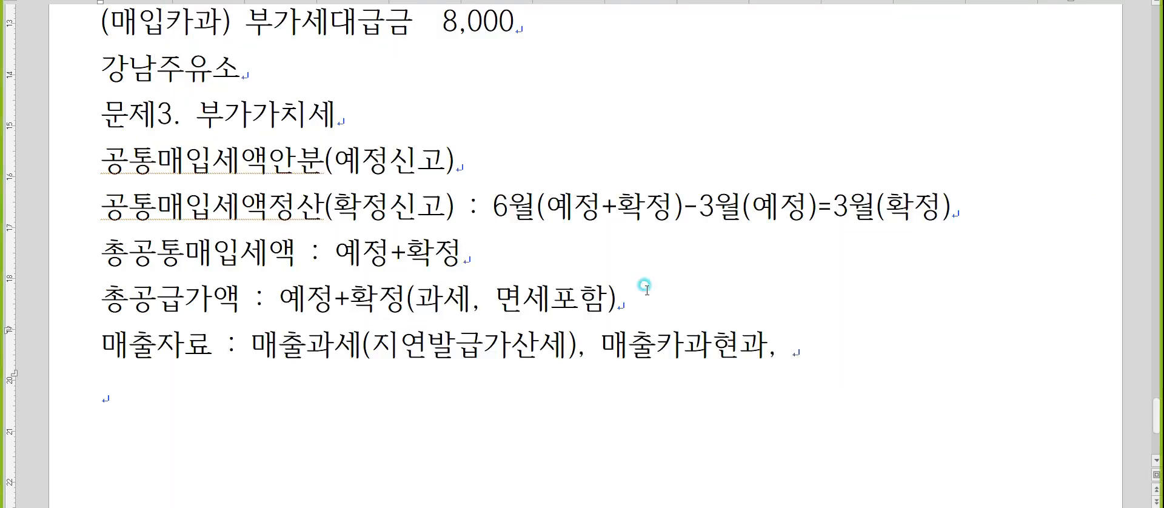
pyautogui.click(826, 345)
pyautogui.write('매출건별')
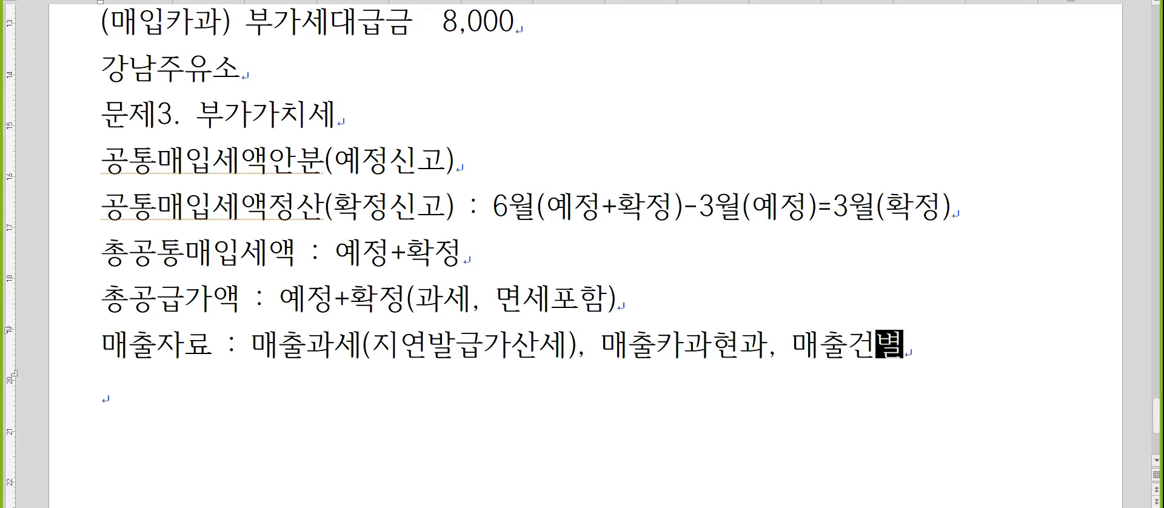
pyautogui.write(',')
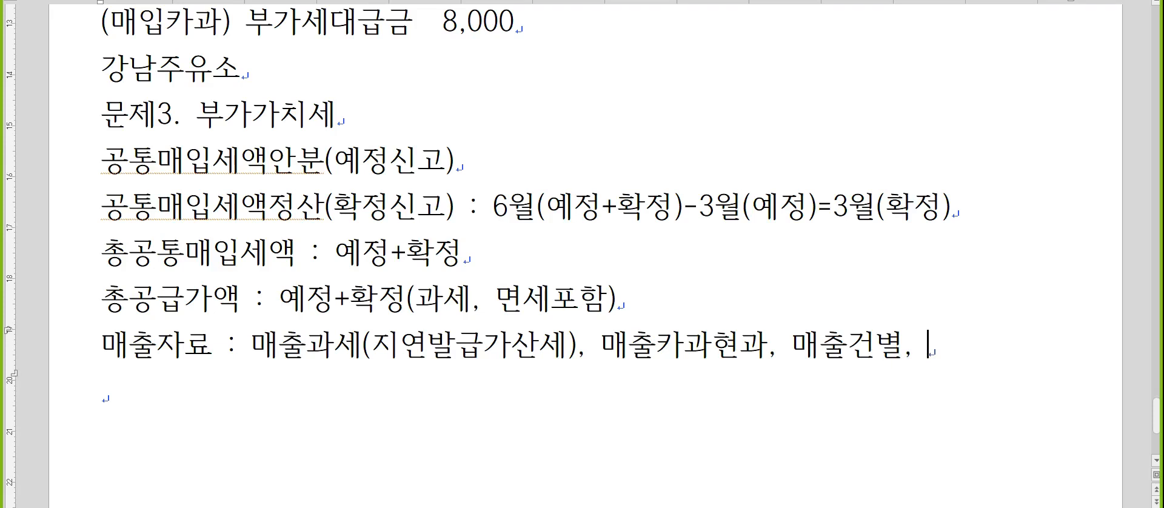
# Return to KcLep and enter 400,000 as the 기타(정규영수증외매출분) amount in row 4.
pyautogui.hotkey('alt', 'Tab')
pyautogui.click(431, 166)
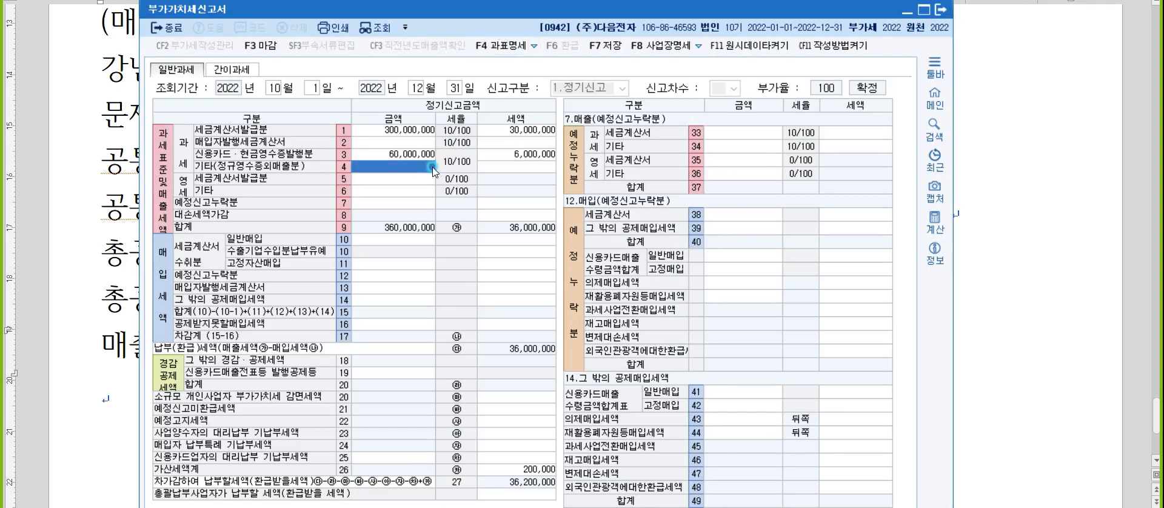
pyautogui.write('4000000')
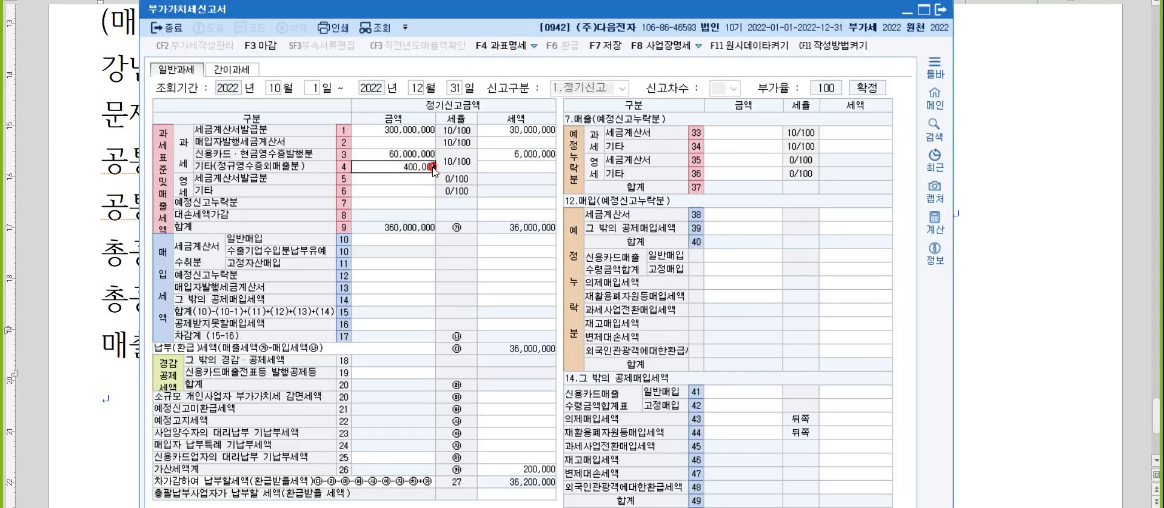
pyautogui.press('Return')
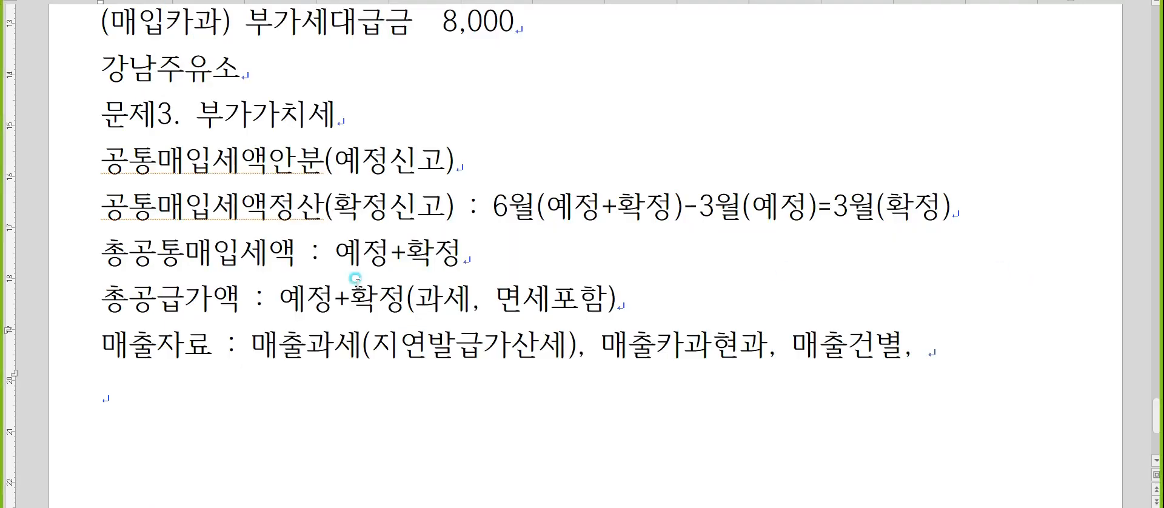
# Switch to the notes and append "매출영세, 매출수출," to the 매출자료 entry.
pyautogui.click(1020, 270)
pyautogui.click(931, 358)
pyautogui.write('매출영세, ')
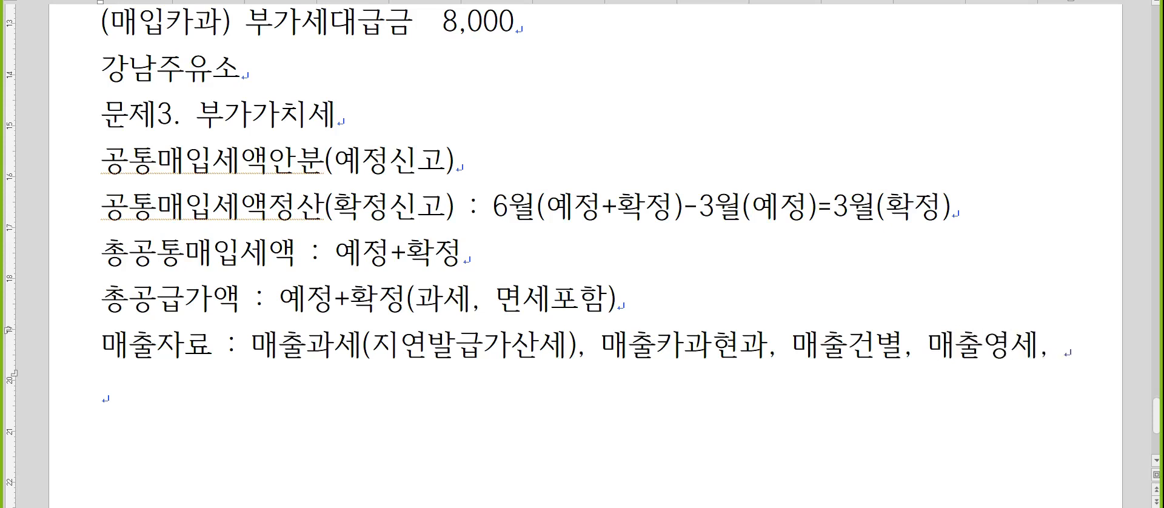
pyautogui.write('매출수출')
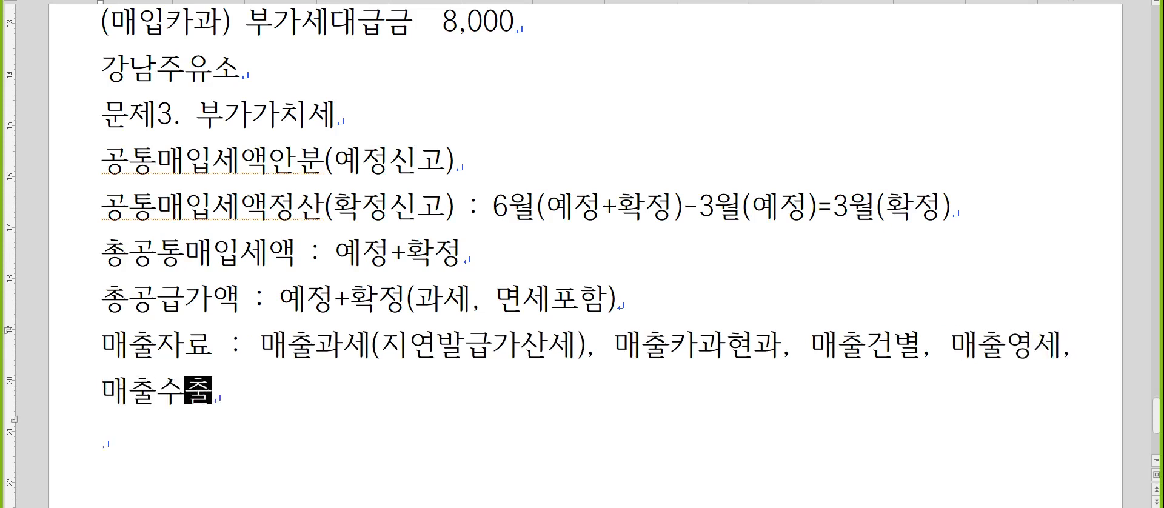
pyautogui.write(',')
# Return to KcLep and enter the zero-rated sales: 50,000,000 for 세금계산서발급분 and 100,000,000 for 기타.
pyautogui.hotkey('alt', 'Tab')
pyautogui.click(387, 179)
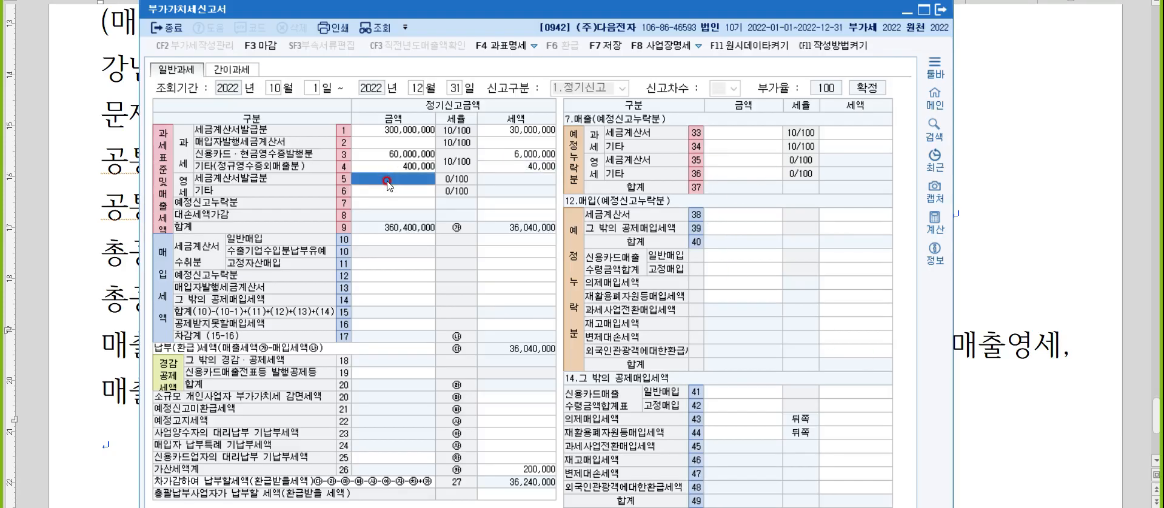
pyautogui.write('50000000')
pyautogui.press('Return')
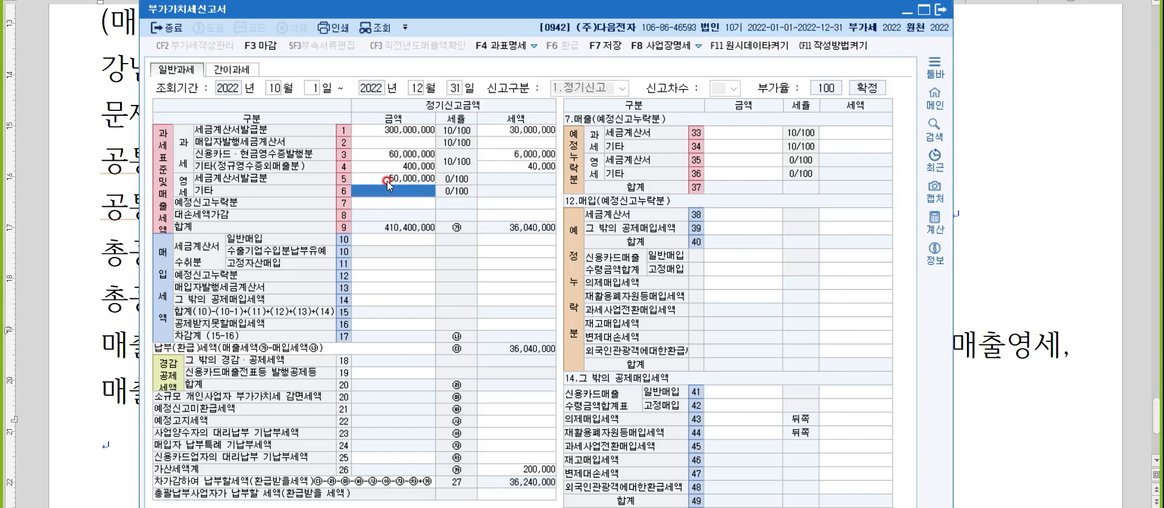
pyautogui.write('100000000')
pyautogui.press('Return')
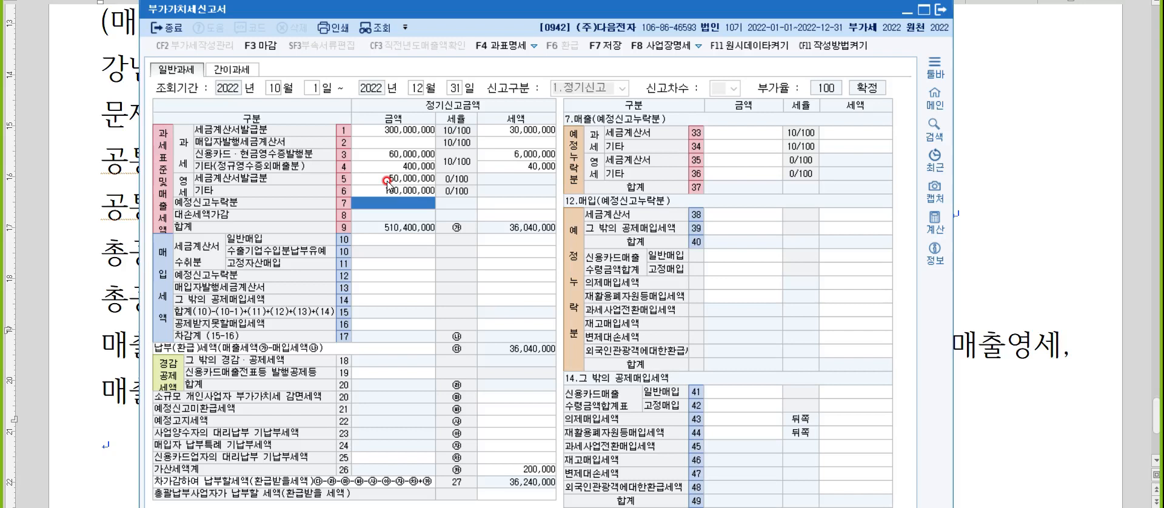
# Switch to the notes, append "회수 1,000,000" to the 매출자료 entry and start a new line.
pyautogui.click(1035, 231)
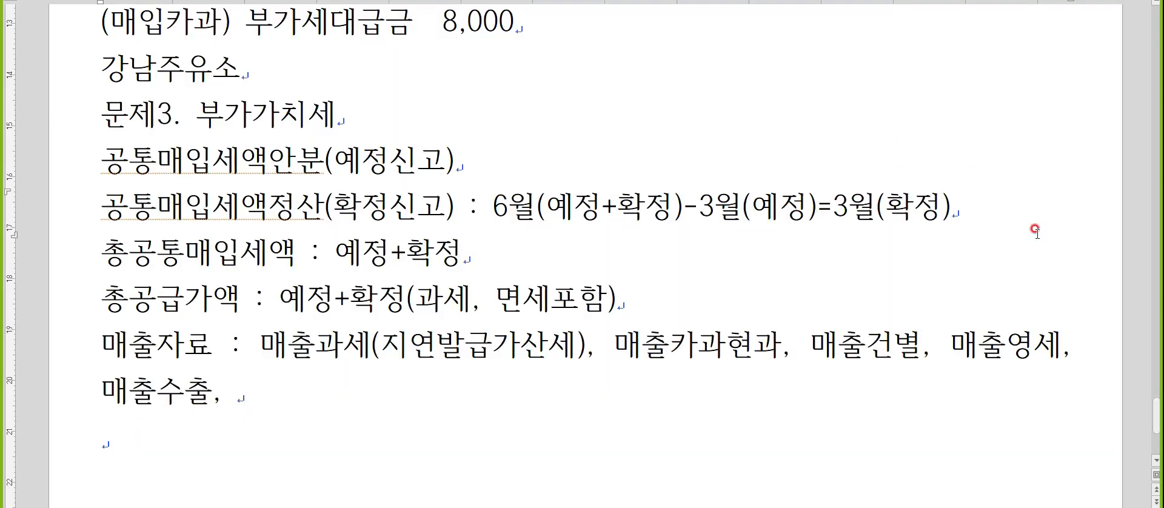
pyautogui.scroll(-3, 780, 254)
pyautogui.click(442, 238)
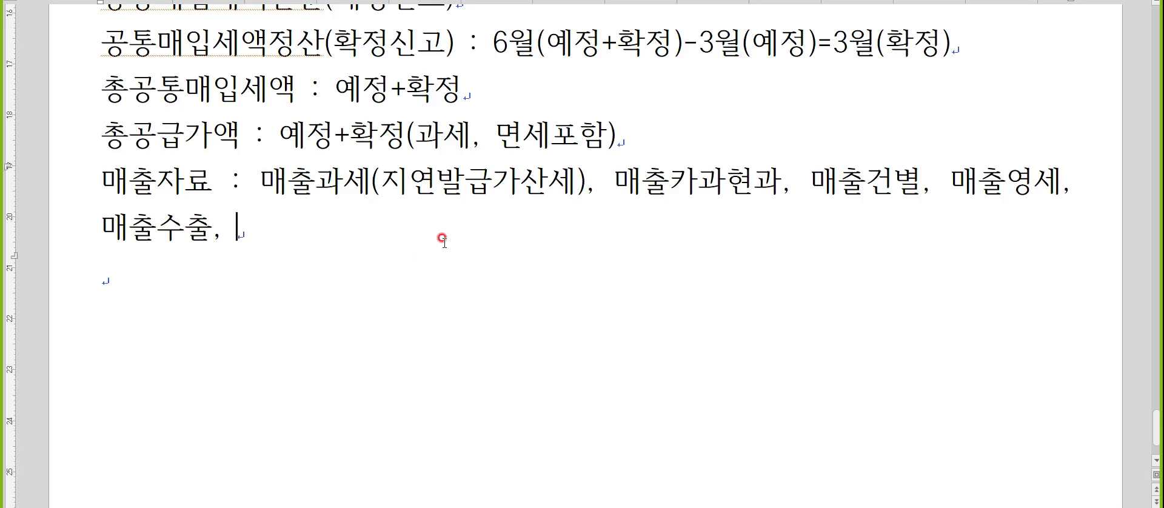
pyautogui.press('Hangul')
pyautogui.write('ㅎ회수')
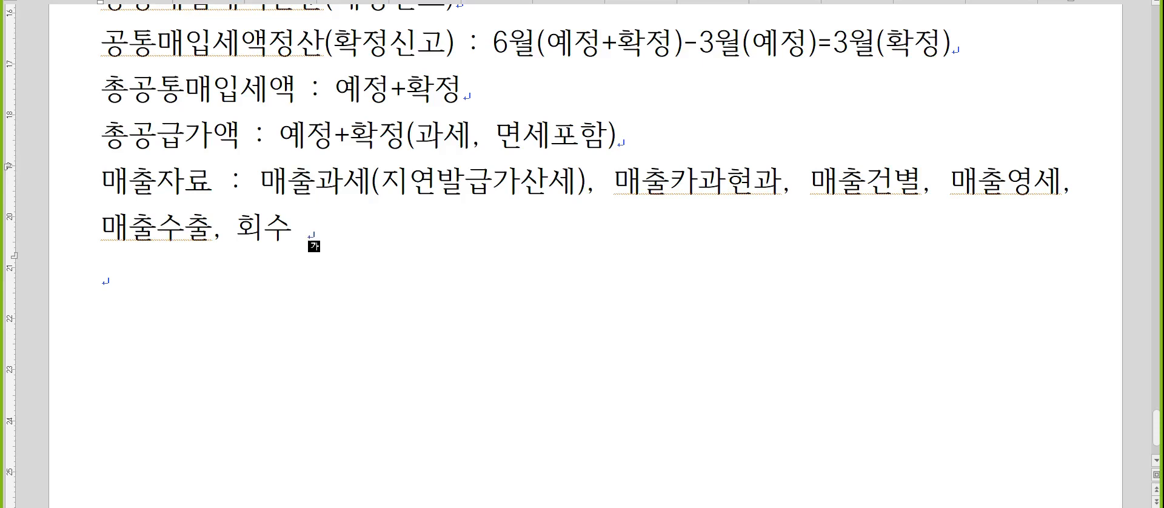
pyautogui.write('1,000,000')
pyautogui.press('Return')
# Return to KcLep and enter 1,000,000 as the 대손세액가감 tax amount in row 8.
pyautogui.hotkey('alt', 'Tab')
pyautogui.click(532, 215)
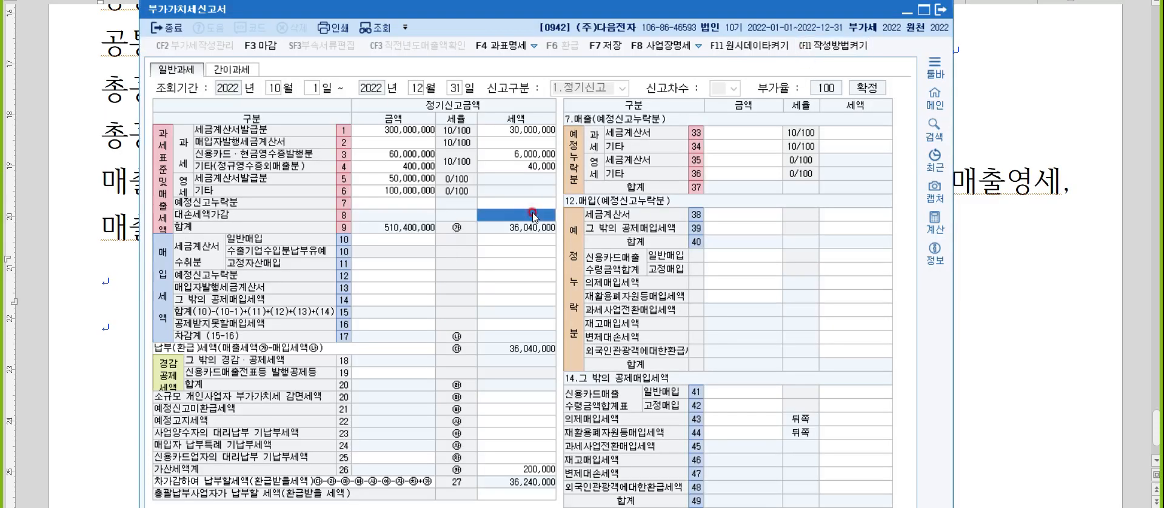
pyautogui.write('1000000')
pyautogui.press('Return')
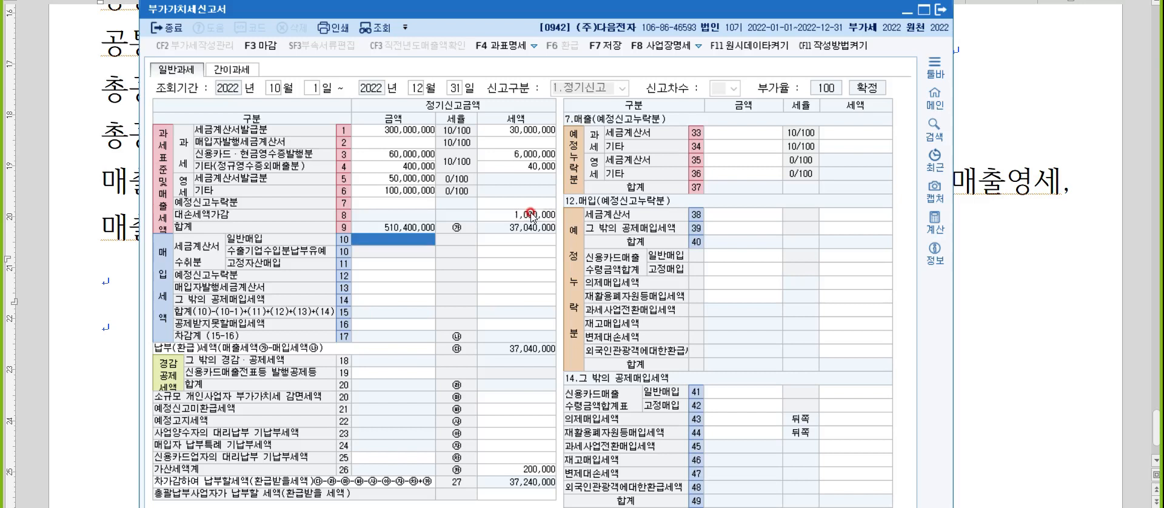
pyautogui.click(424, 216)
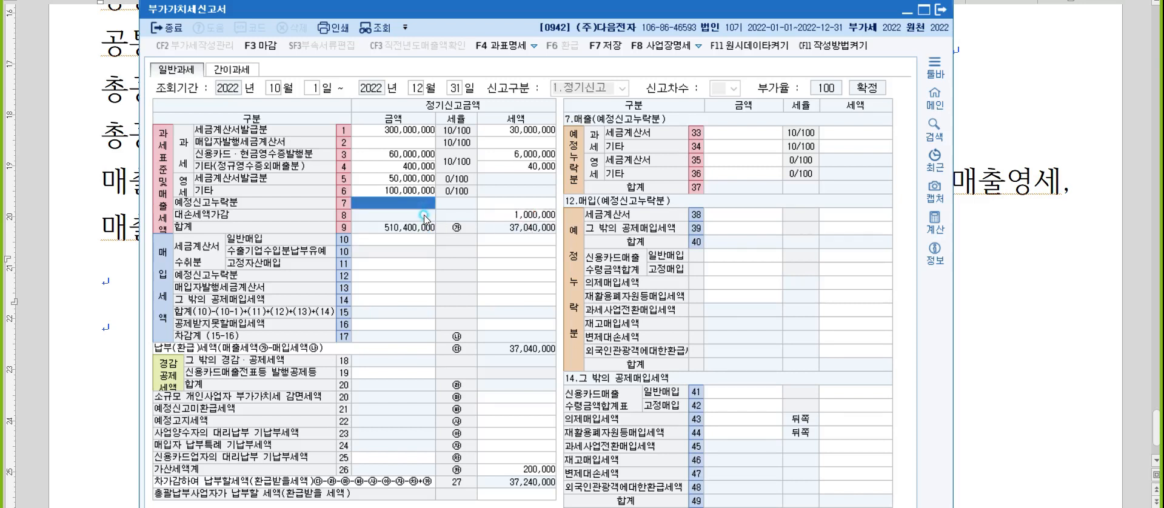
pyautogui.click(425, 216)
pyautogui.click(500, 219)
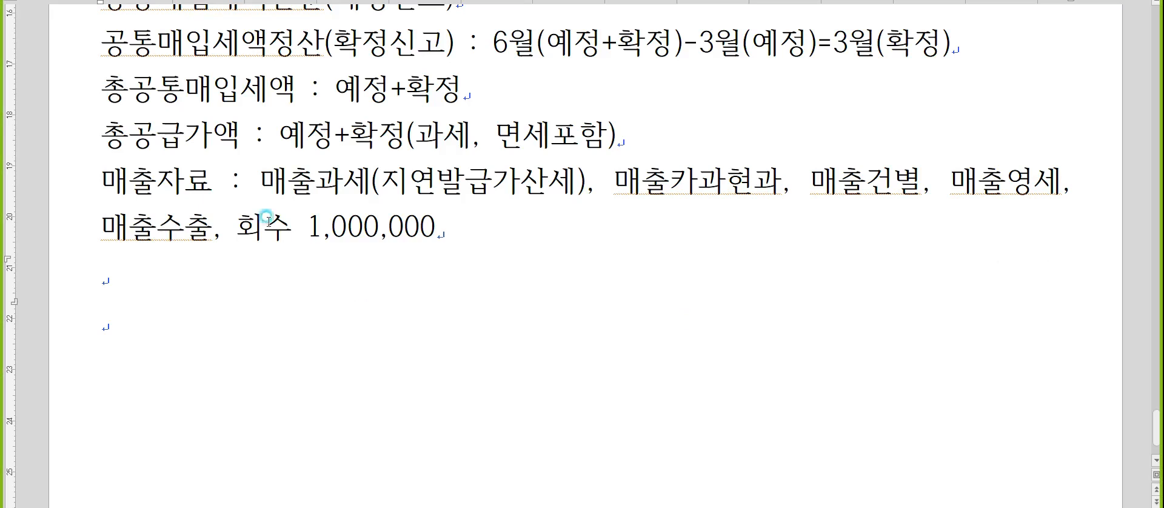
# Switch to the notes and start a purchase line reading "매입자료 : 매입과세(일반)" below the 매출자료 entry.
pyautogui.click(1046, 259)
pyautogui.write('매입자료 ')
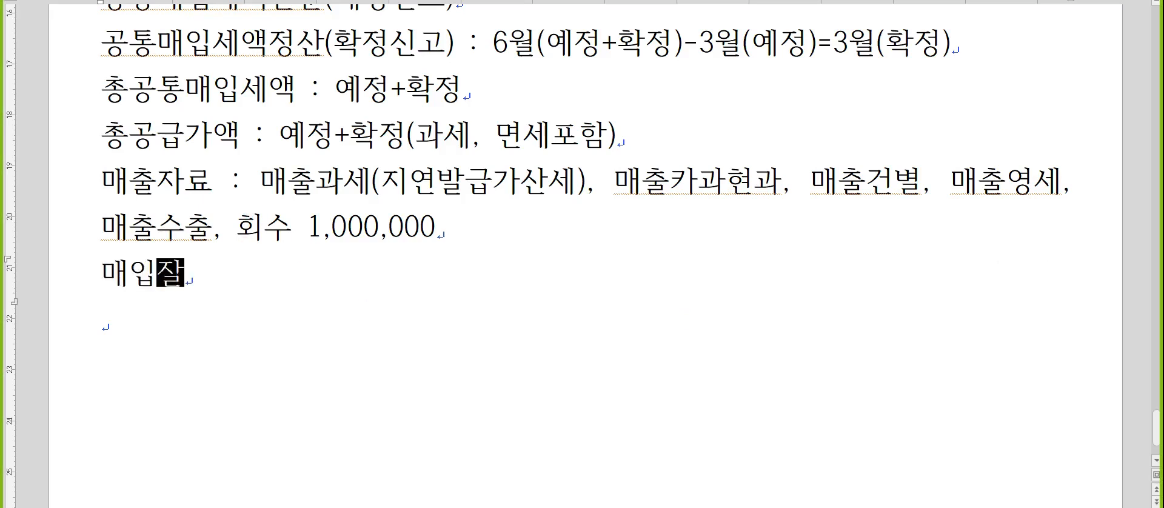
pyautogui.write(': ')
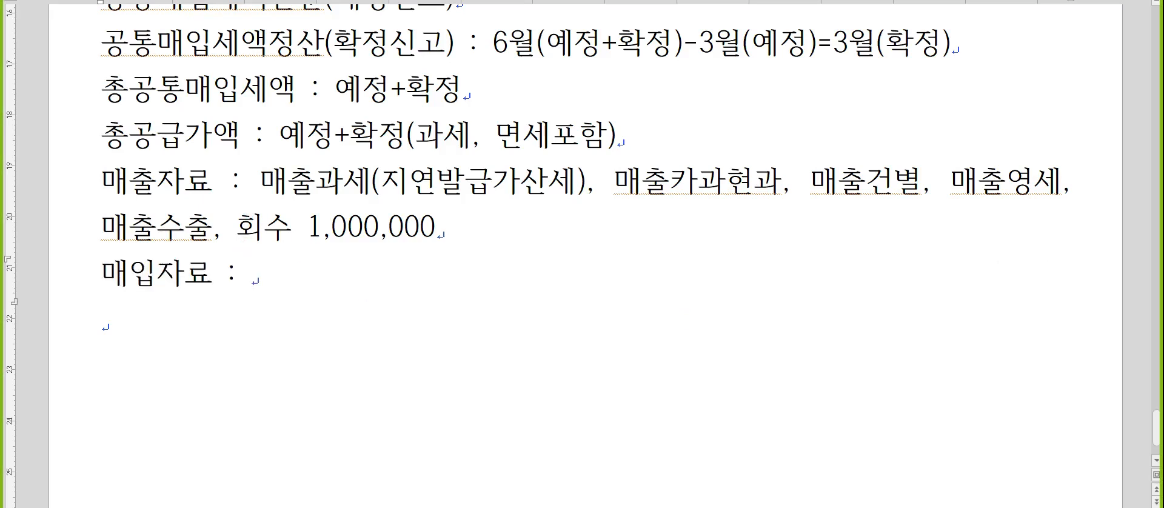
pyautogui.write('매입과세')
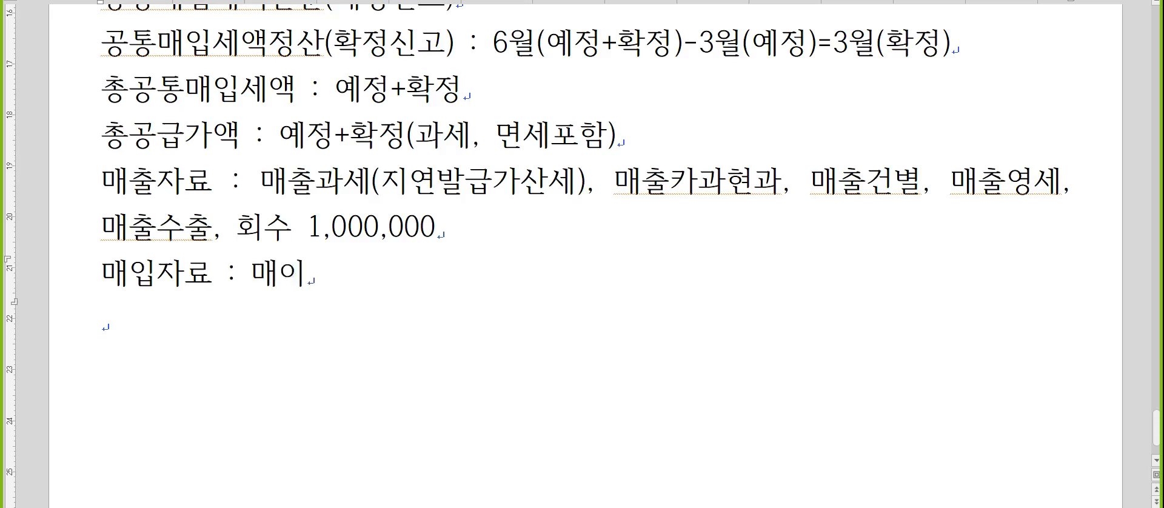
pyautogui.write('(일반),')
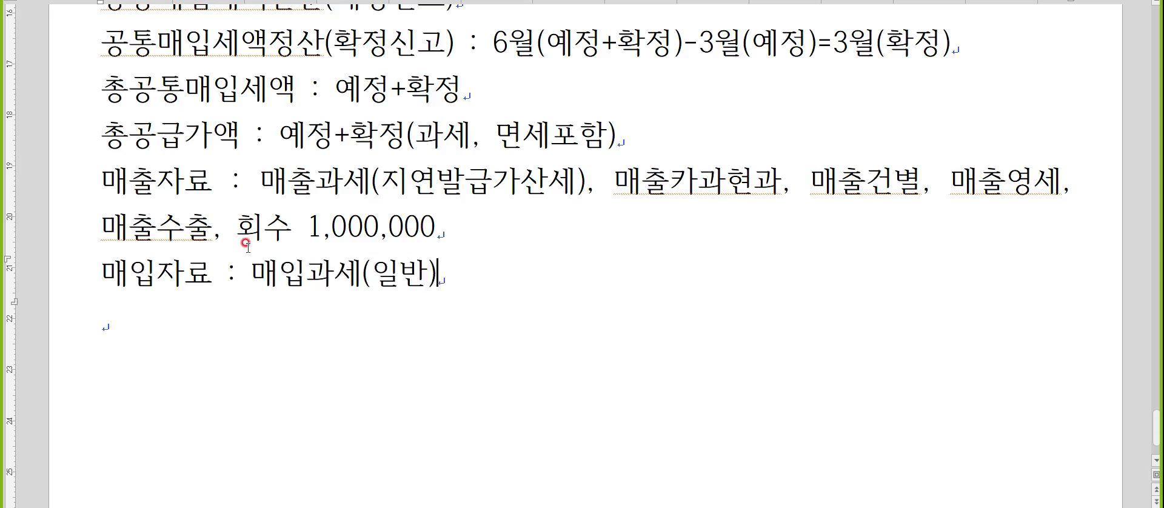
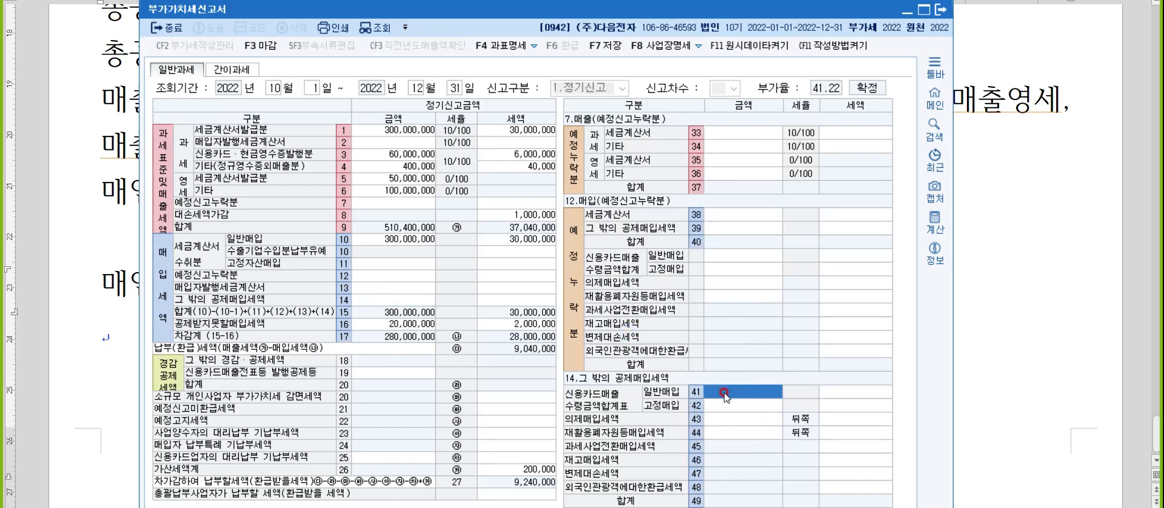
# Enter 20,000,000 as the amount and 2,000,000 as the tax for 신용카드매출수령금액합계표 일반매입 in row 41.
pyautogui.write('20000000')
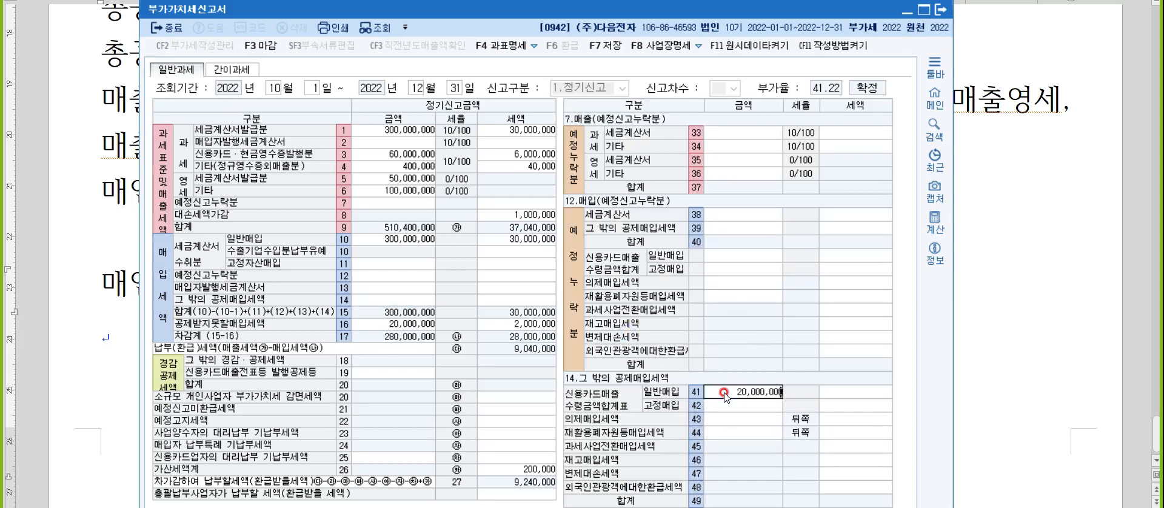
pyautogui.press('Return')
pyautogui.write('2000000')
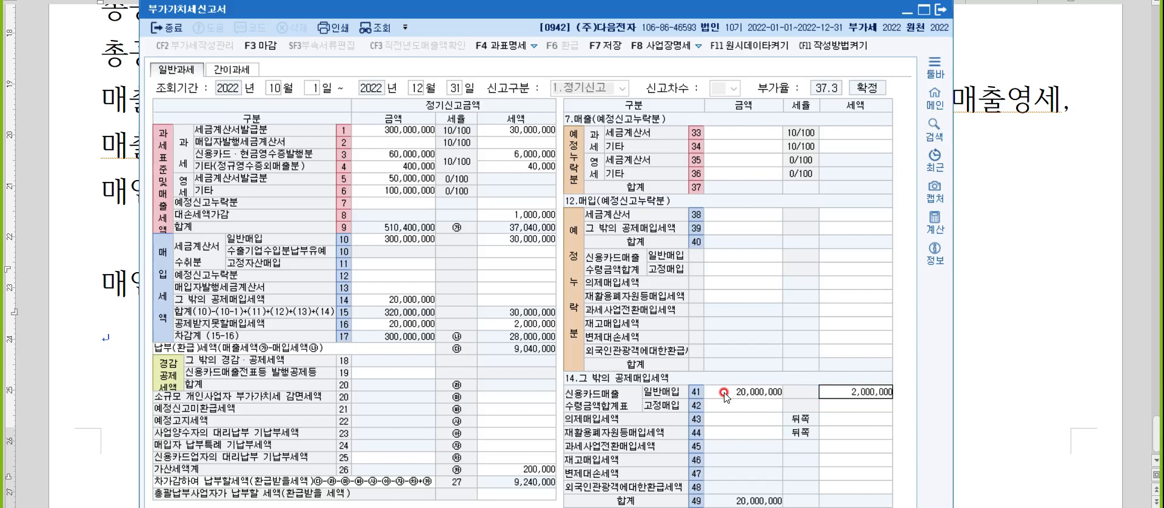
pyautogui.press('Return')
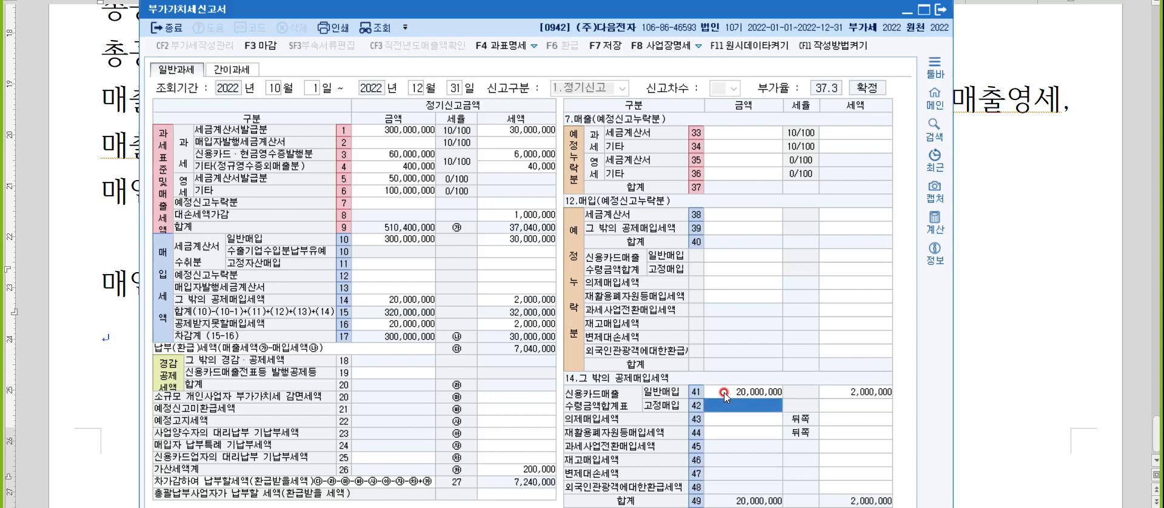
# Enter 3,000,000 as the 예정신고미환급세액 in row 21 of the VAT return.
pyautogui.click(485, 410)
pyautogui.write('3000000')
pyautogui.press('Return')
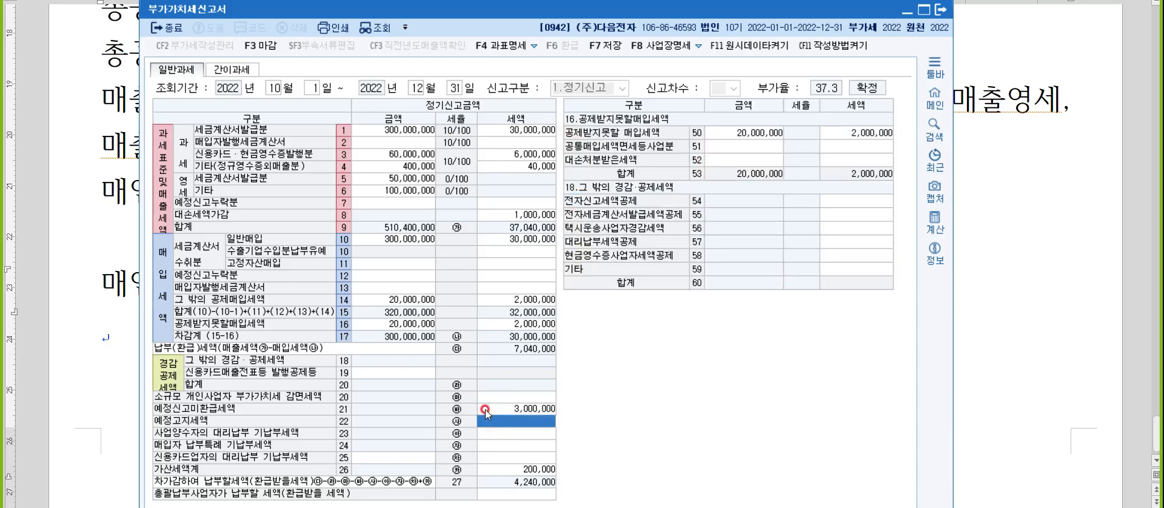
# Check the 전자신고세액공제 row and the 지연발급 entry in the 가산세명세, and close the VAT return.
pyautogui.click(869, 201)
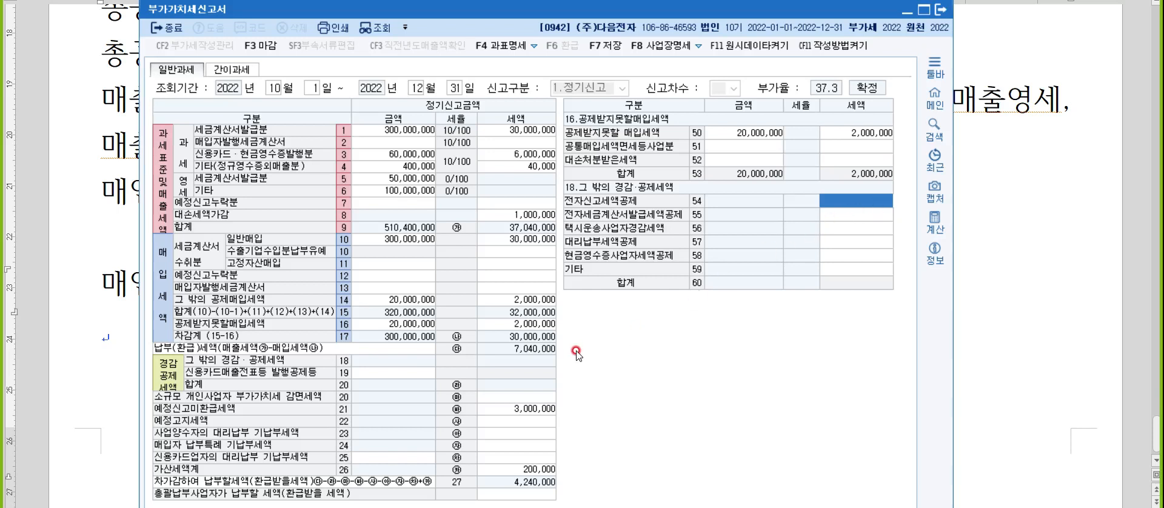
pyautogui.click(505, 472)
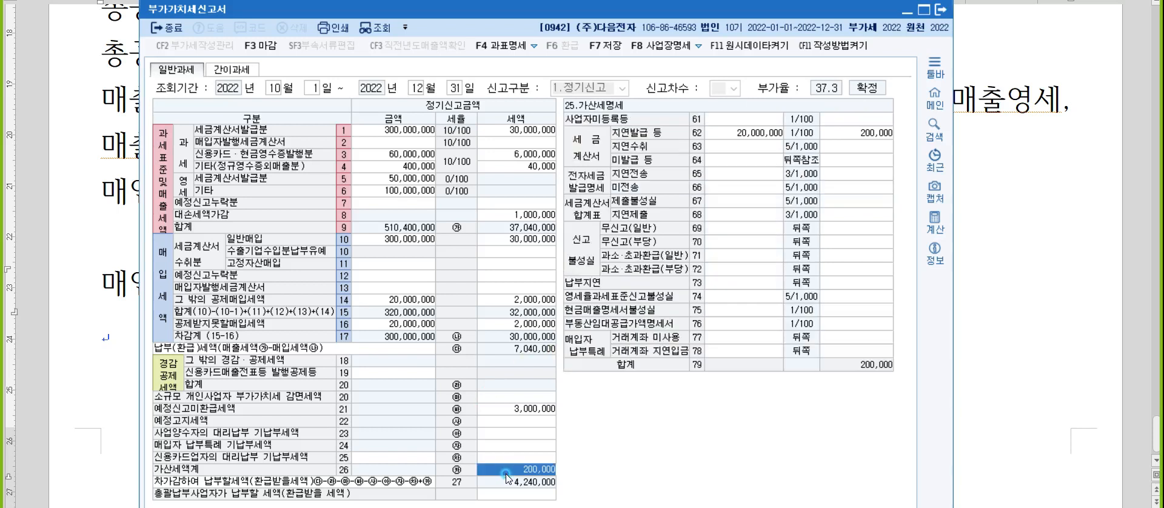
pyautogui.click(509, 473)
pyautogui.click(759, 135)
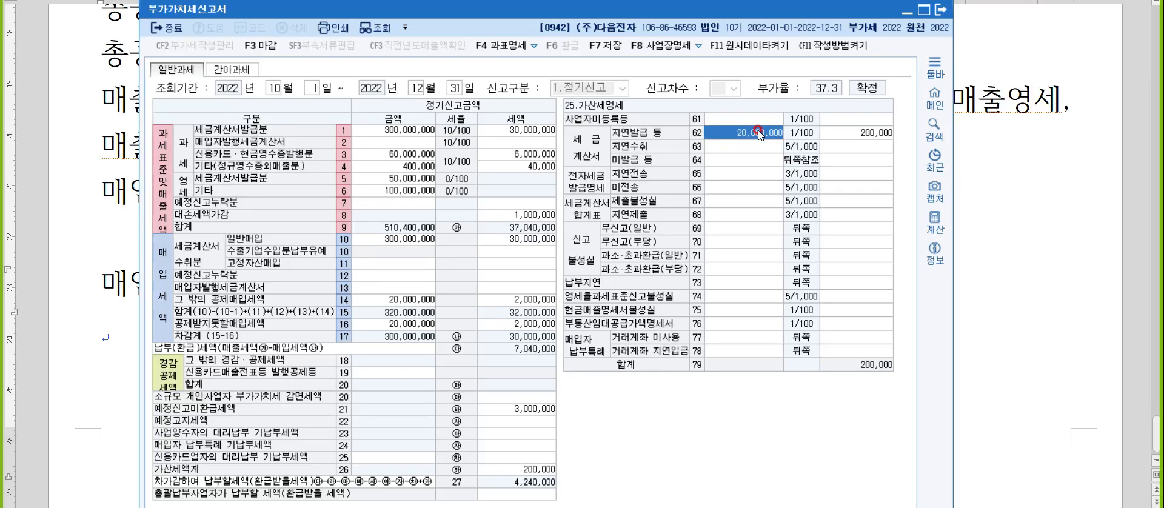
pyautogui.click(940, 9)
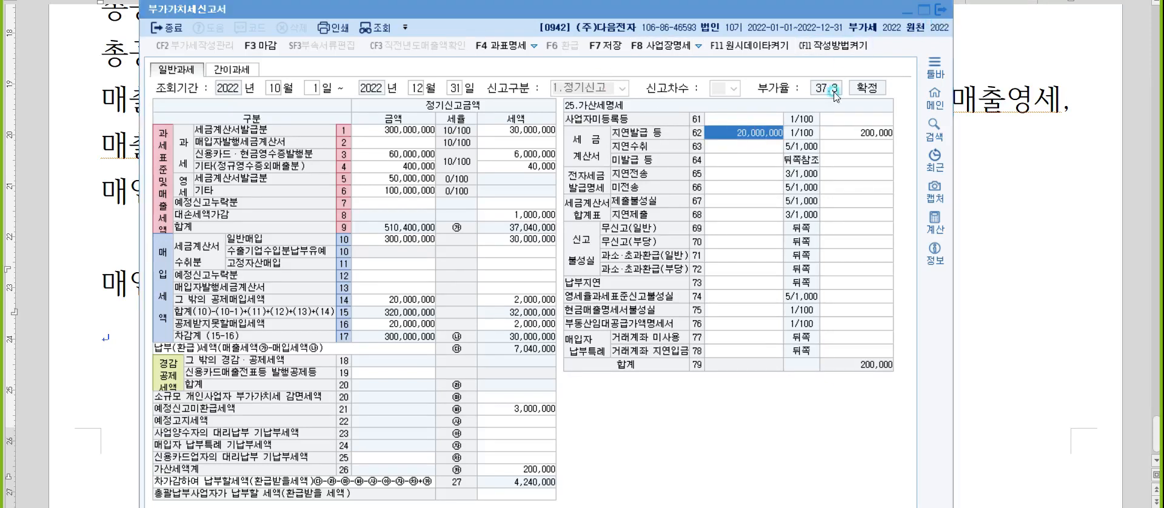
pyautogui.click(555, 292)
pyautogui.click(584, 292)
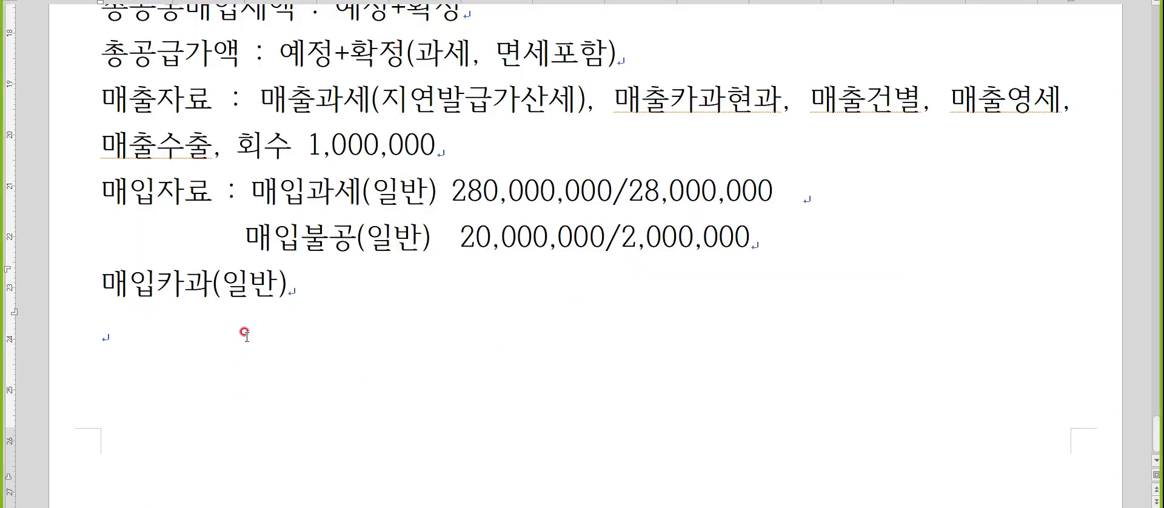
# In the notes, add the heading "문제4. 결산" and the line "/소모품1,800,000(자산감소)" beneath it.
pyautogui.write('문제4. 결산')
pyautogui.press('Return')
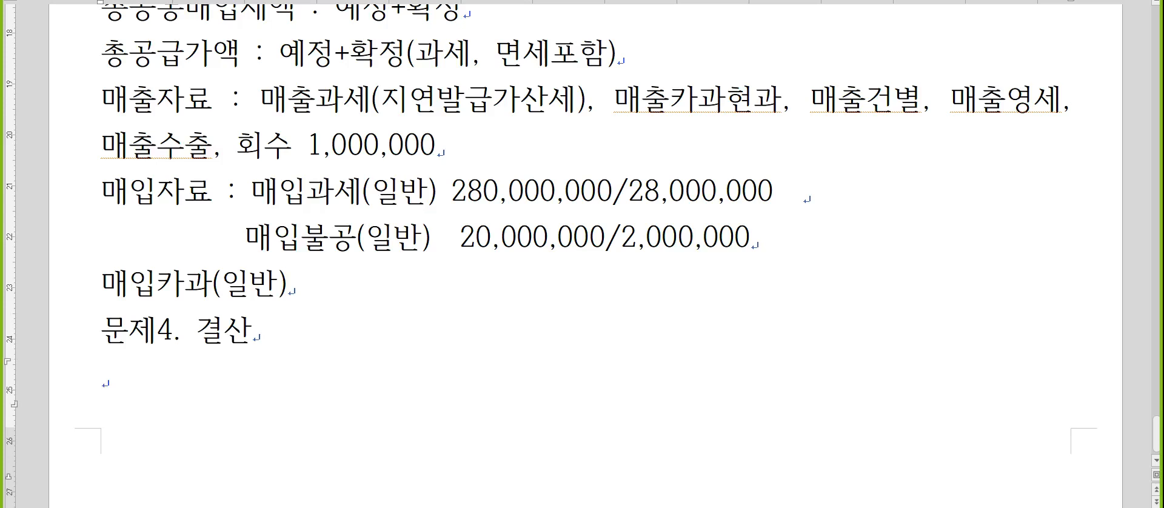
pyautogui.press('Hangul')
pyautogui.write('/')
pyautogui.write('소모품1,8')
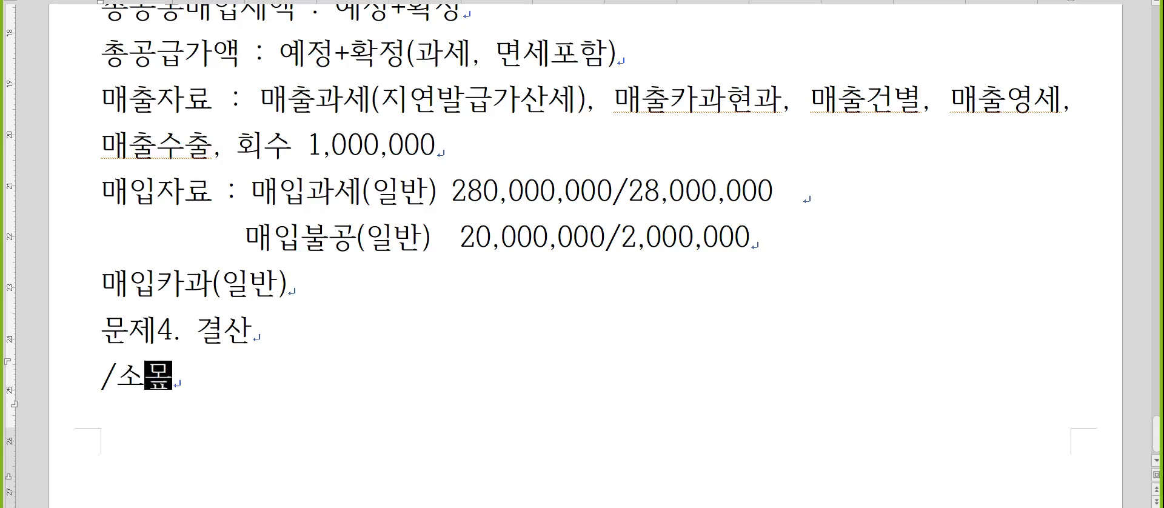
pyautogui.write('00,0')
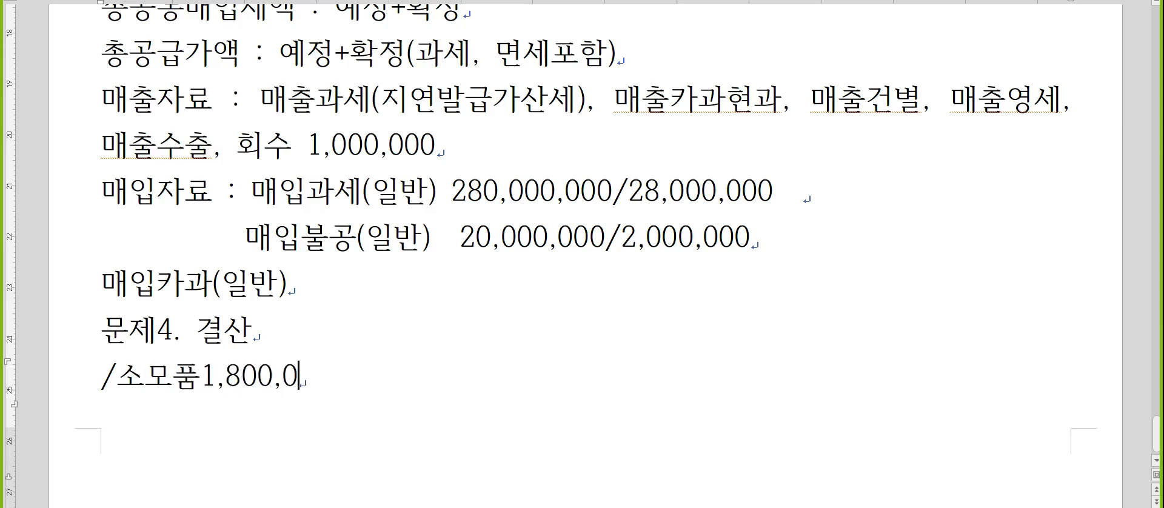
pyautogui.write('00(잣산감소)')
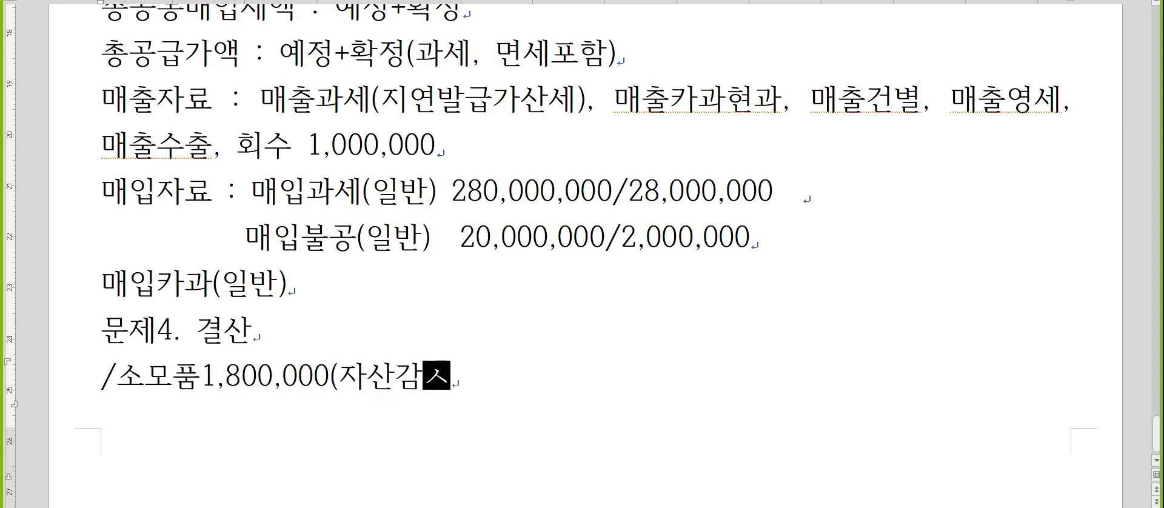
# Insert "(5)소모품비1,800,000" in front of the slash on the 소모품 line to complete the closing entry.
pyautogui.scroll(-1, 220, 332)
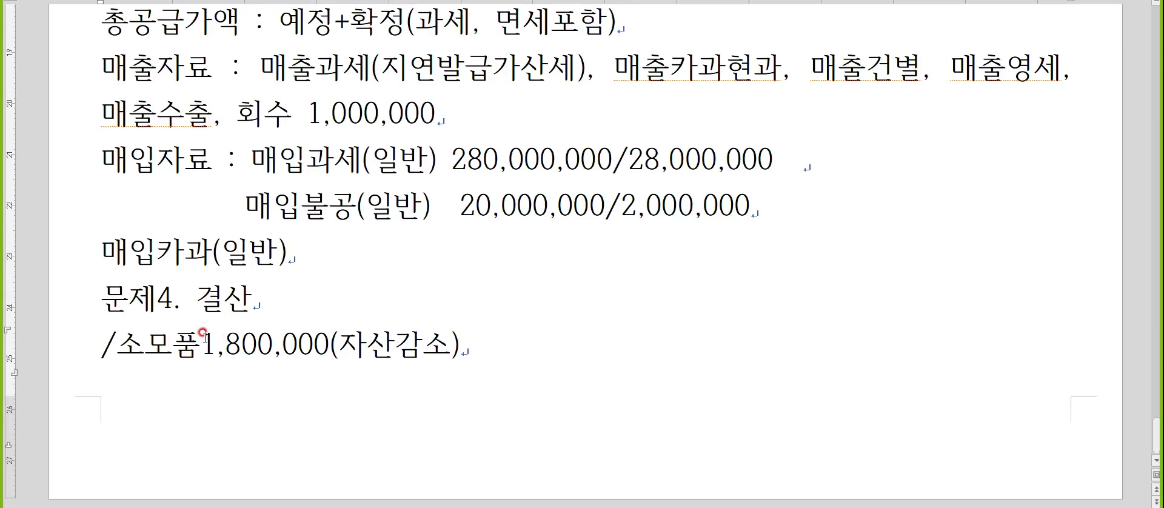
pyautogui.doubleClick(107, 344)
pyautogui.press('End')
pyautogui.scroll(-5, 100, 343)
pyautogui.press('Home')
pyautogui.scroll(1, 100, 344)
pyautogui.write('(8')
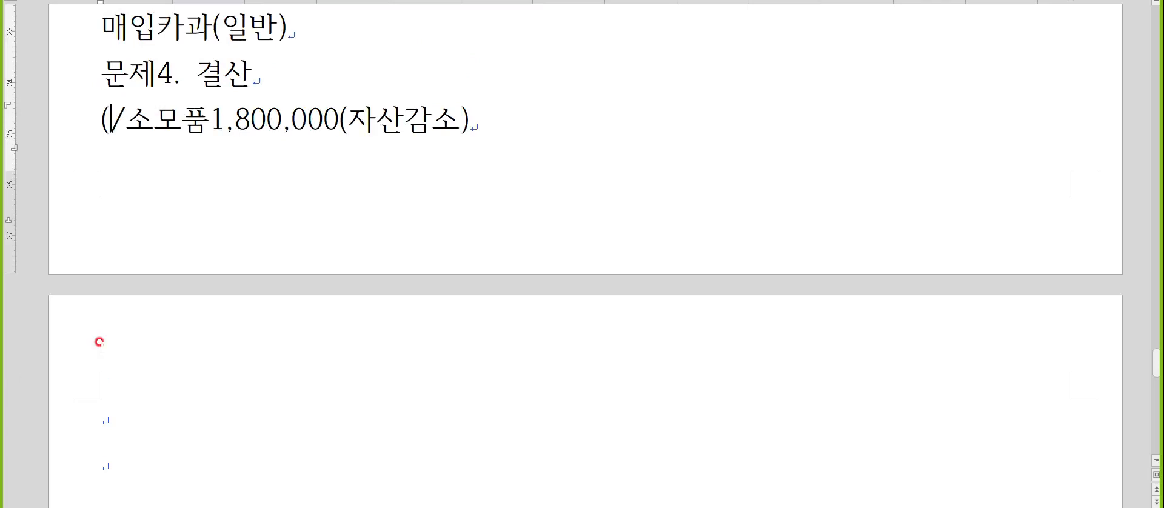
pyautogui.press('BackSpace')
pyautogui.write('5ㅅ')
pyautogui.press('BackSpace')
pyautogui.write(')소모품비1,800,000')
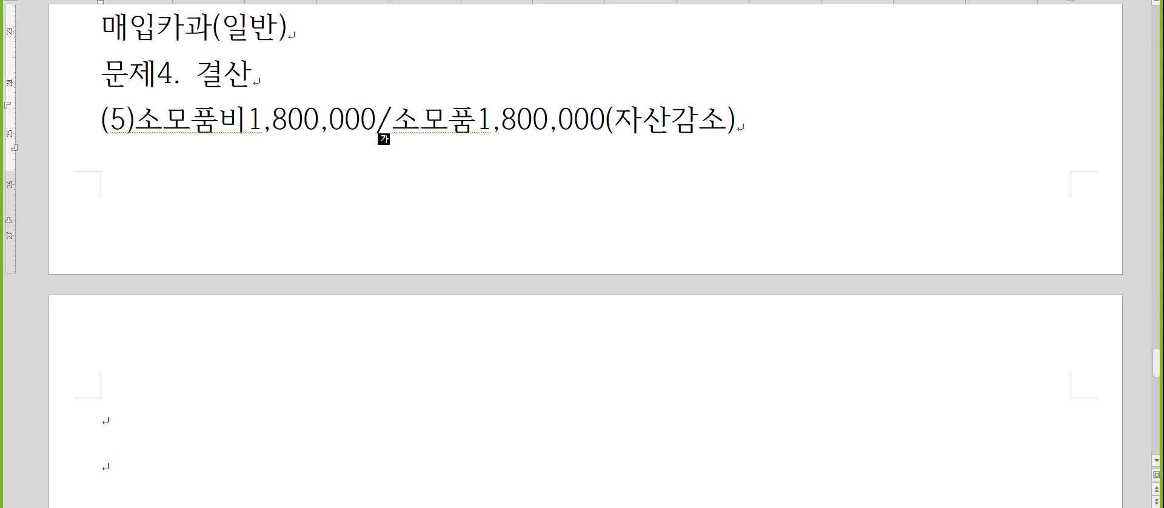
# Write the entry "현금과부족50,000/잡이익50,000" on the first line of the following page.
pyautogui.click(102, 414)
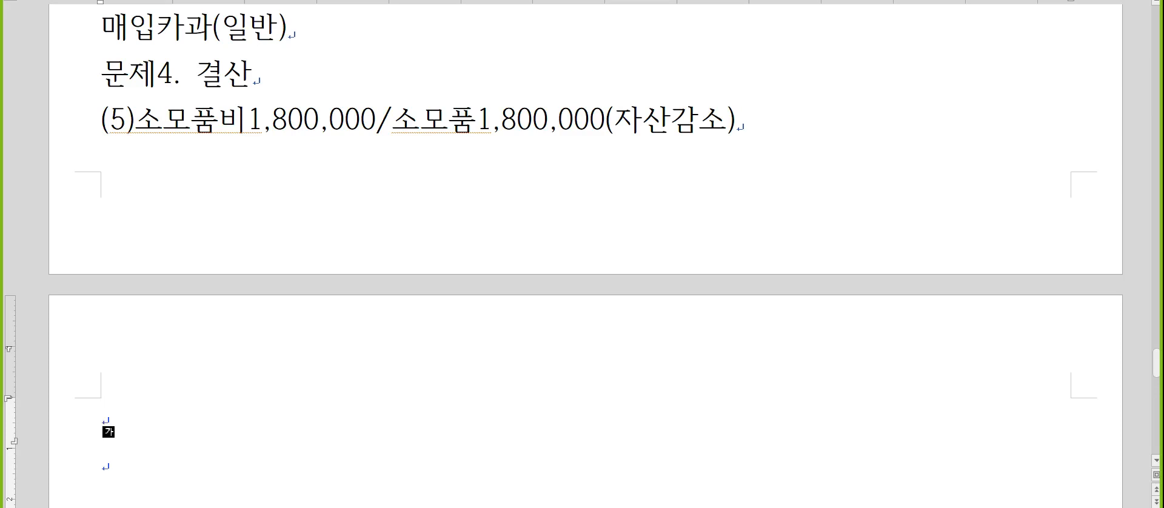
pyautogui.write('현금과부족')
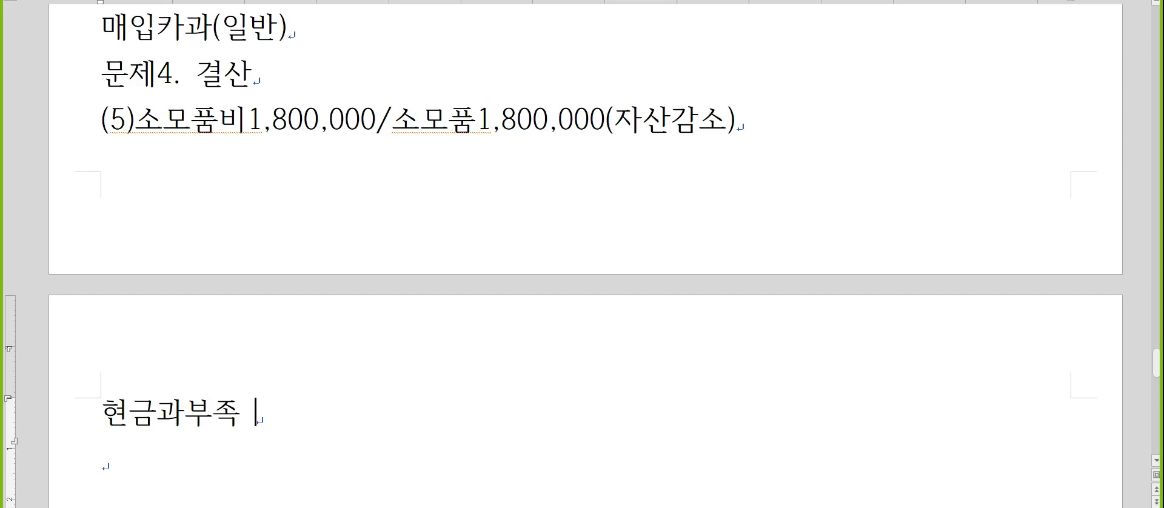
pyautogui.press('BackSpace')
pyautogui.write('50,000/잡')
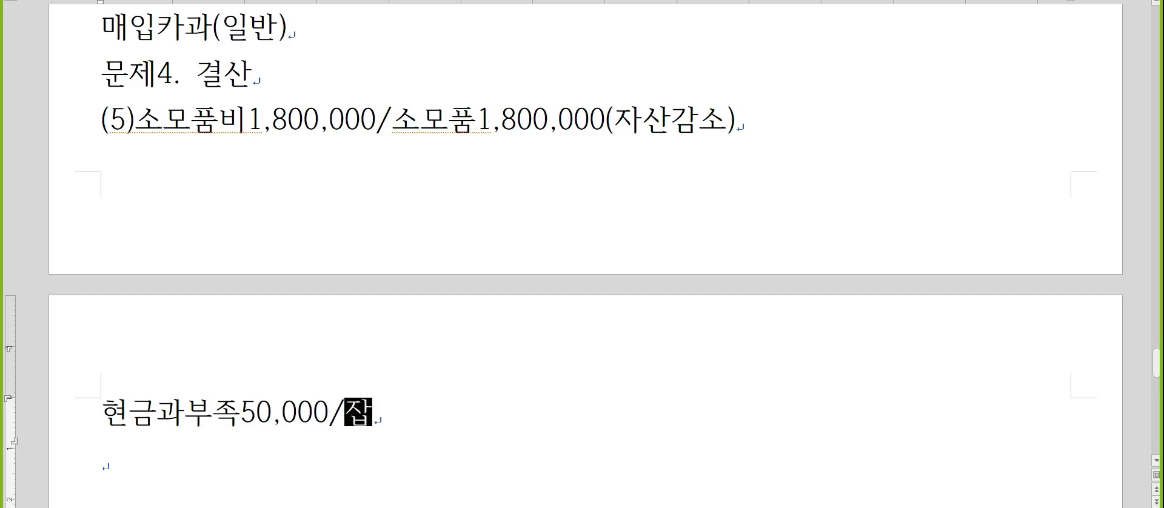
pyautogui.write('이이ㄱ')
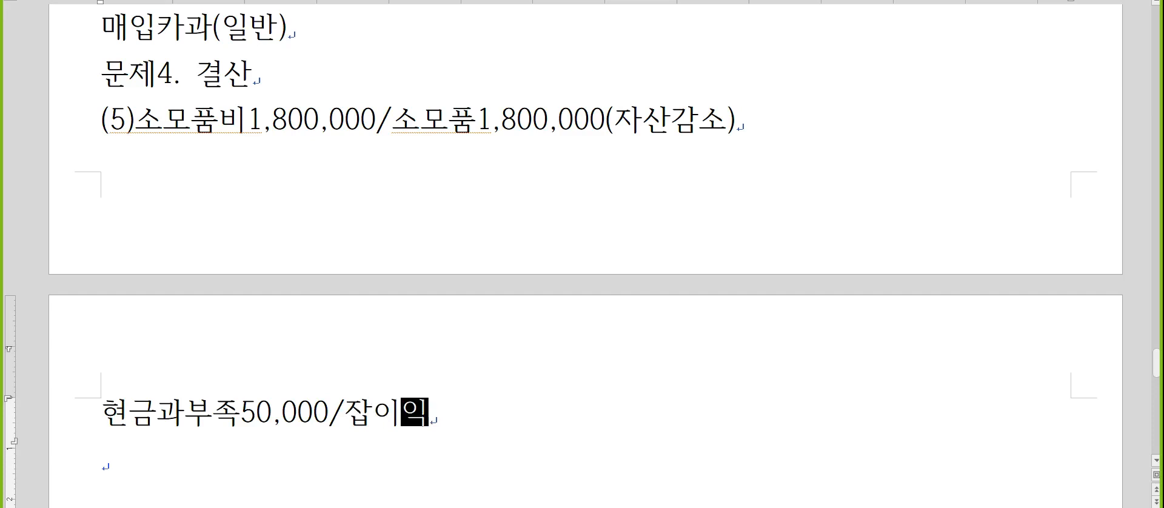
pyautogui.write('50,000')
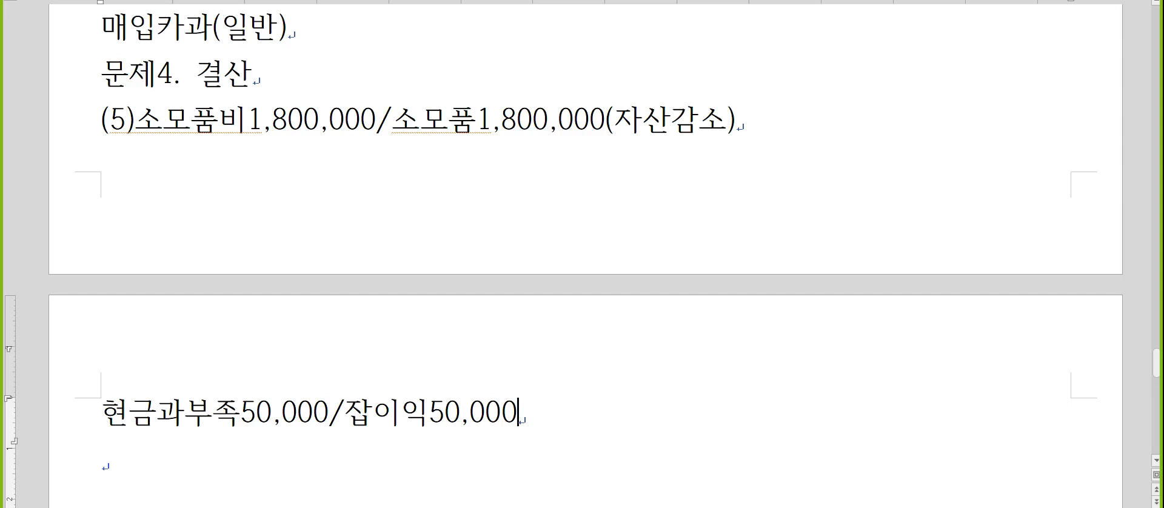
# Switch to KcLep and check the 현금과부족 row in the 합계잔액시산표 for December 31, 2022.
pyautogui.hotkey('alt', 'Tab')
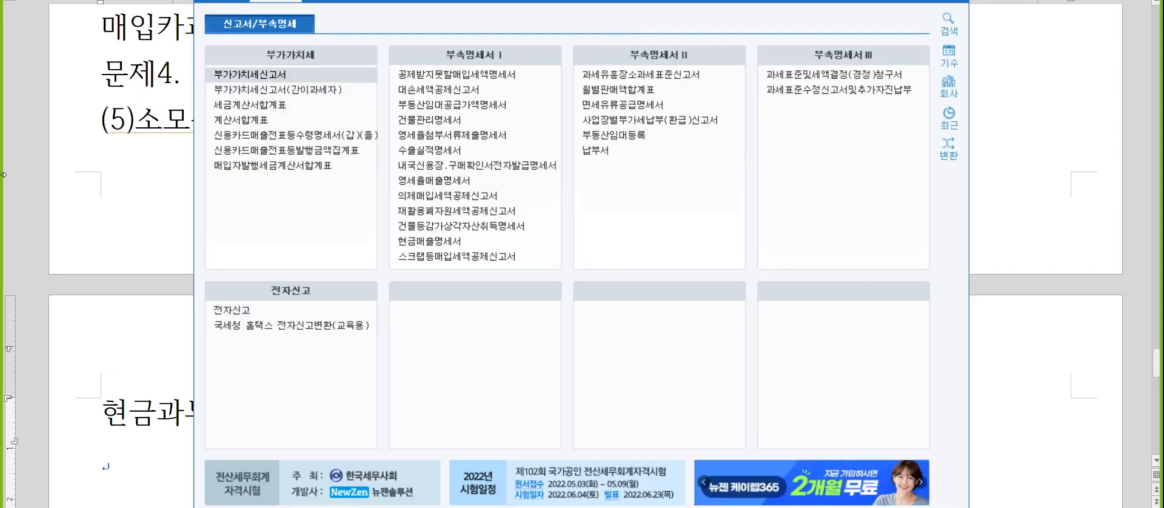
pyautogui.click(223, 1)
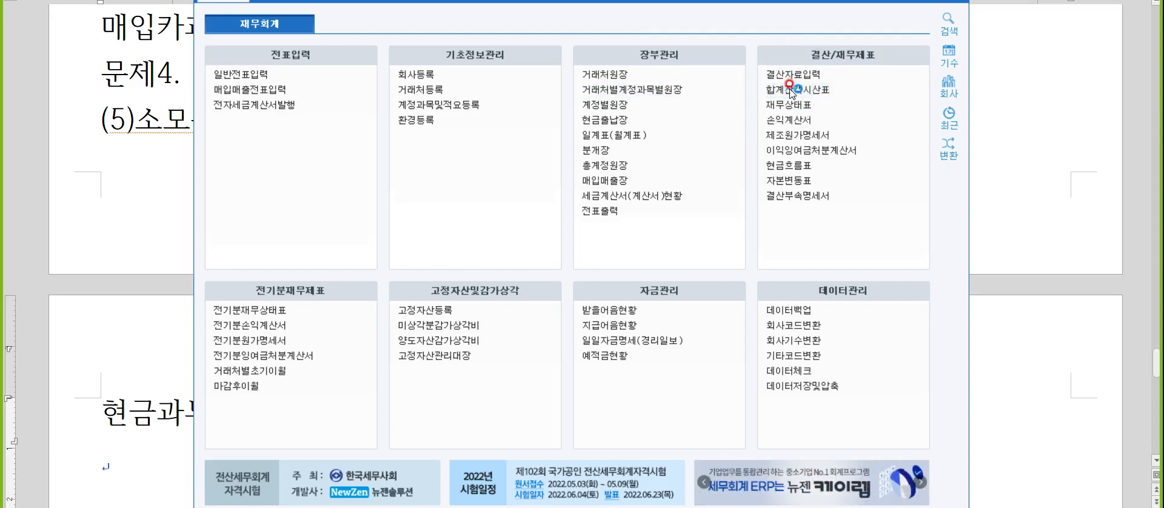
pyautogui.click(790, 89)
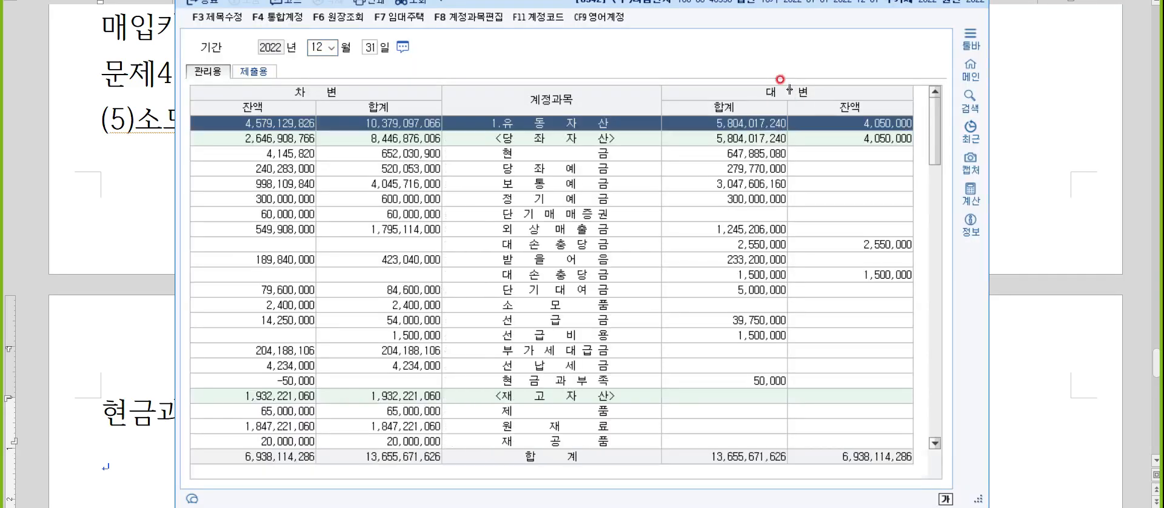
pyautogui.click(564, 382)
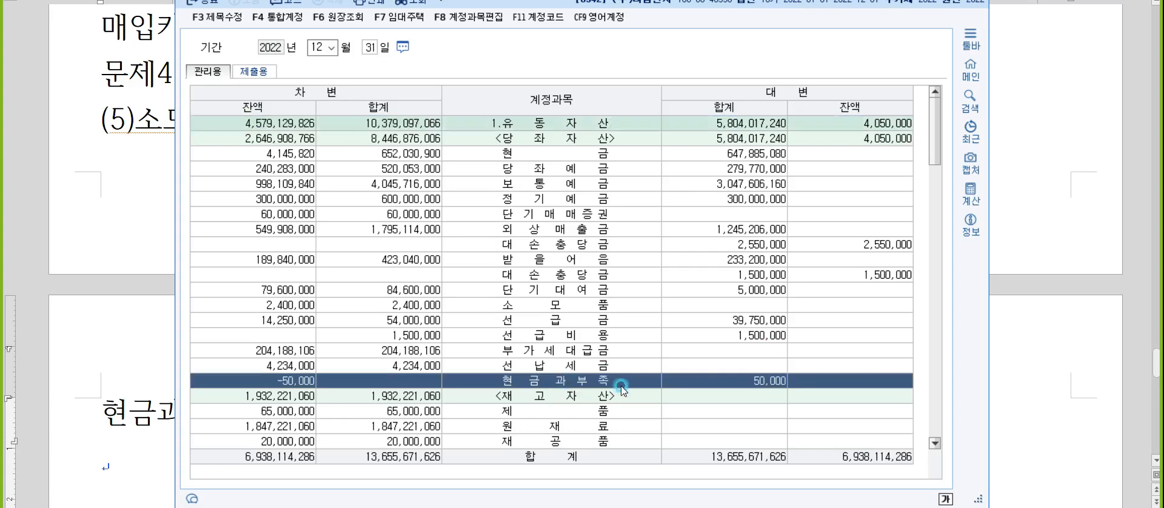
pyautogui.click(757, 385)
# Switch to the notes and add "차변이 남으면 잡손실, 대변이 남으면 잡이익" below the 현금과부족 entry.
pyautogui.click(117, 407)
pyautogui.click(251, 387)
pyautogui.scroll(-2, 261, 397)
pyautogui.click(237, 313)
pyautogui.write('차변이 남ㅇ')
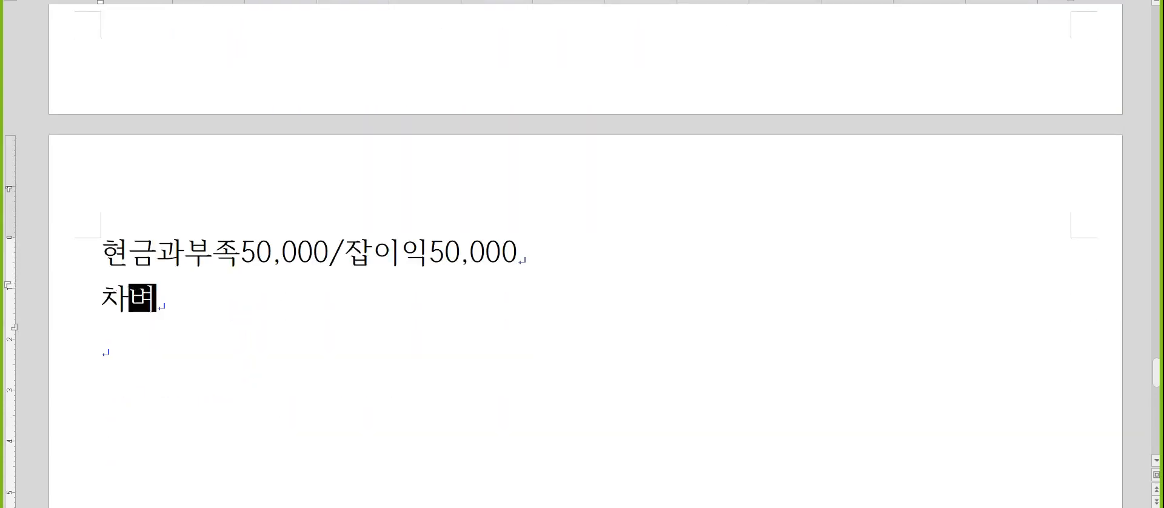
pyautogui.write('으면 잡손실,')
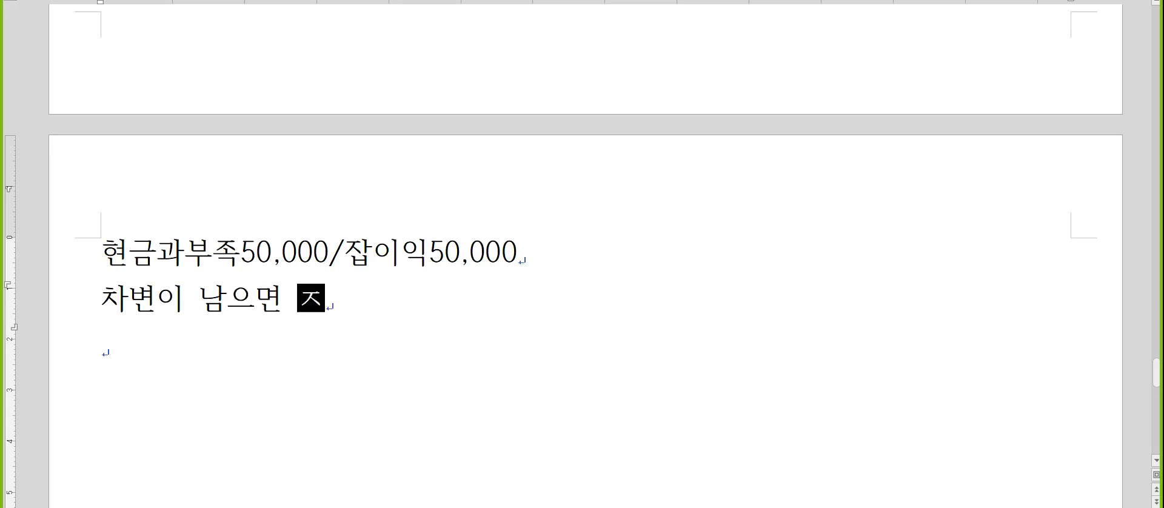
pyautogui.write(' 대변이 남')
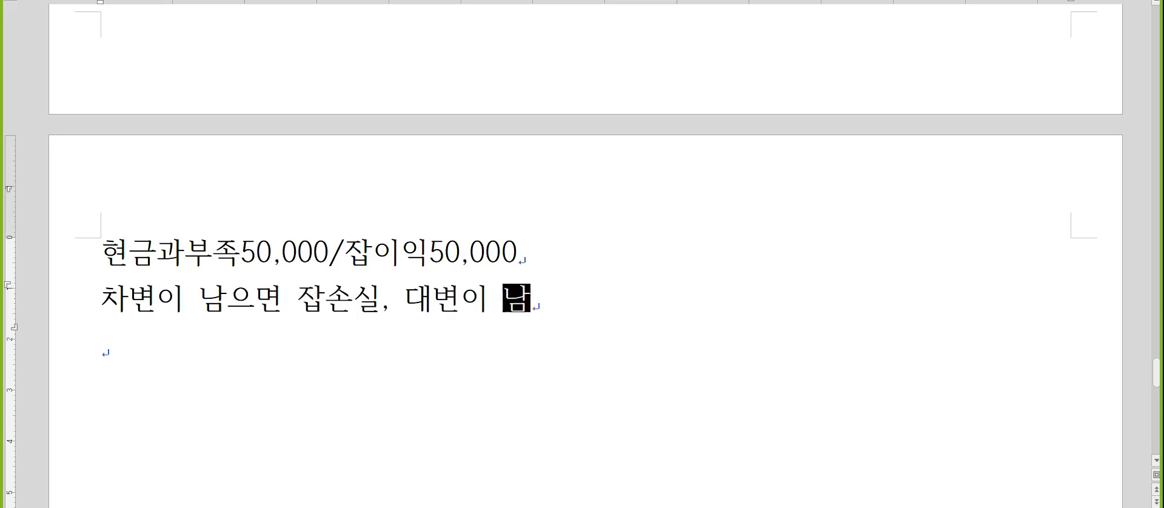
pyautogui.write('으면 잡이익')
pyautogui.press('Return')
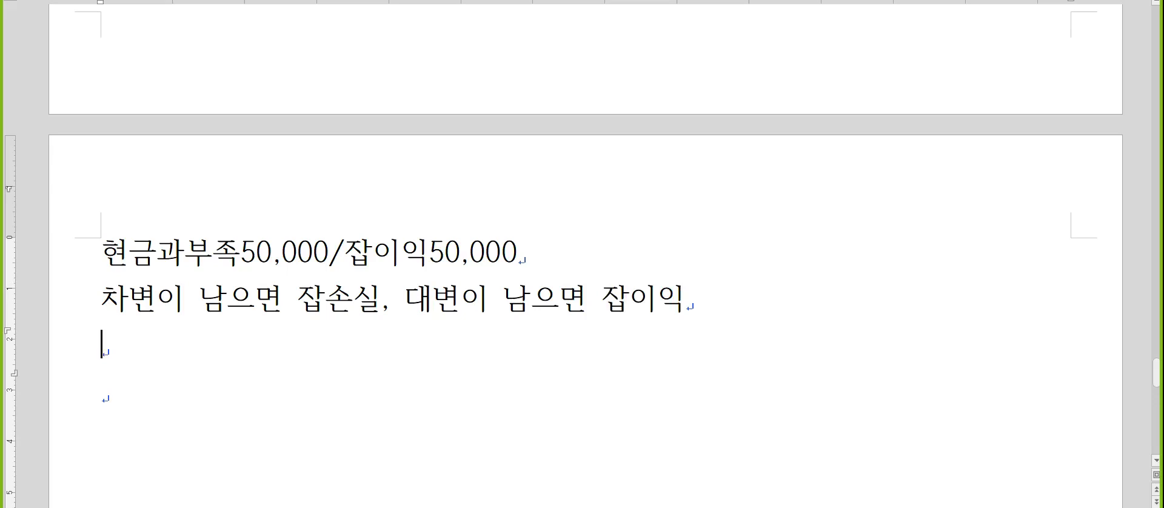
# Insert the line "합계잔액시산표 - 합계 - 반대" above the 잡손실/잡이익 explanation.
pyautogui.press('Up')
pyautogui.write('합계')
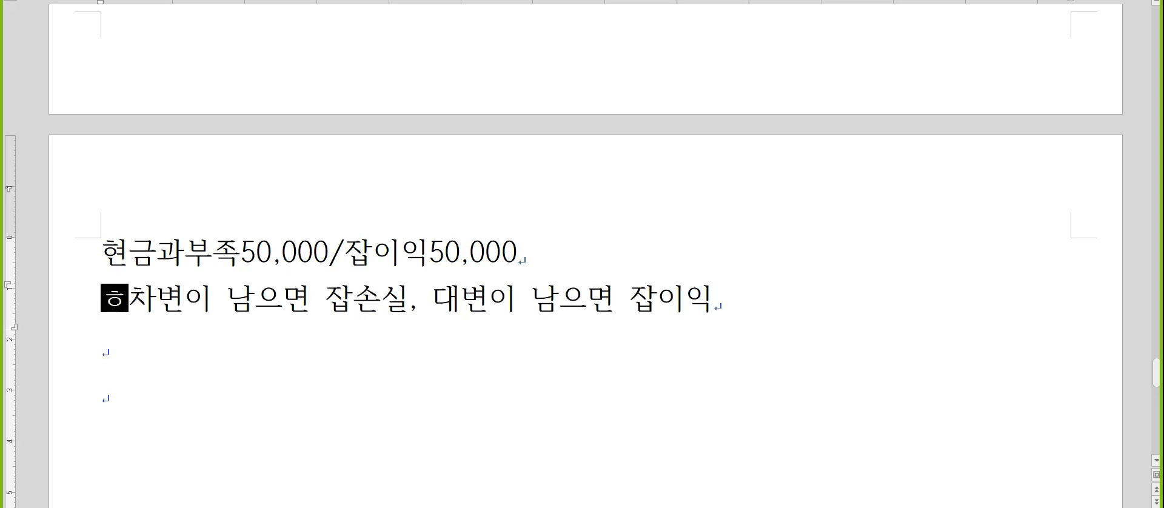
pyautogui.write('잔액시산표')
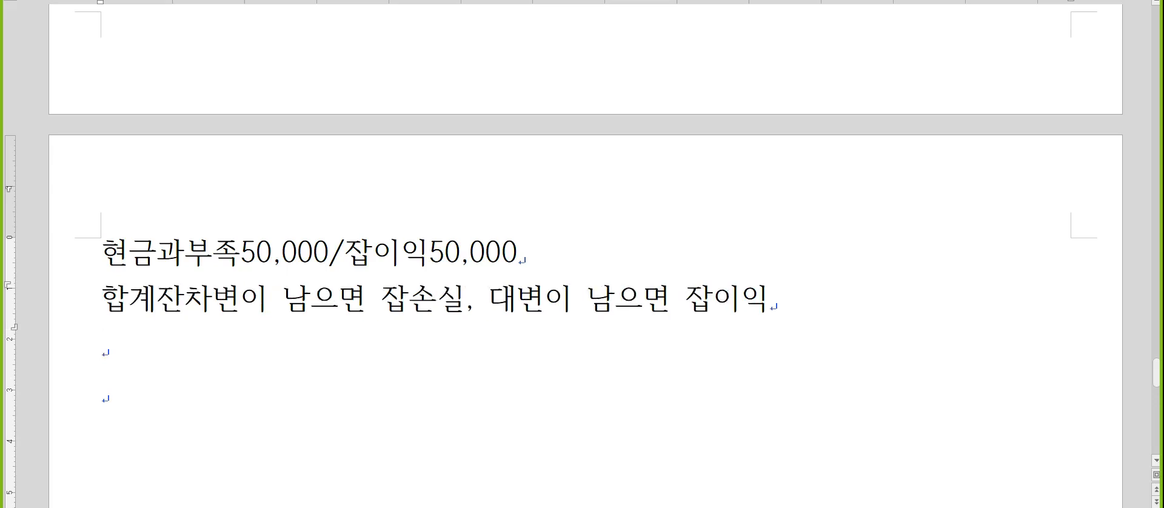
pyautogui.write(' - 합계')
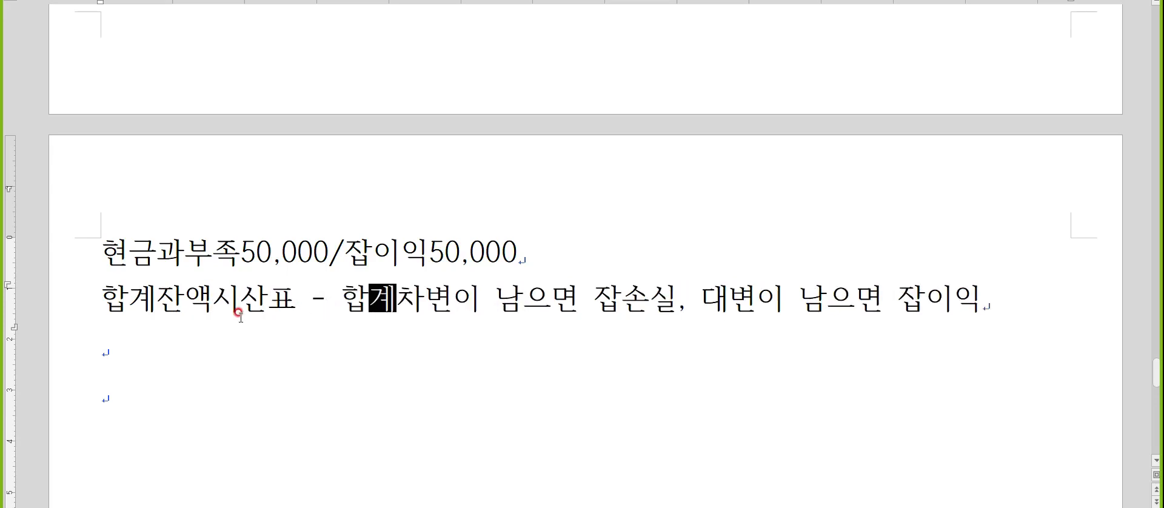
pyautogui.write(' - ')
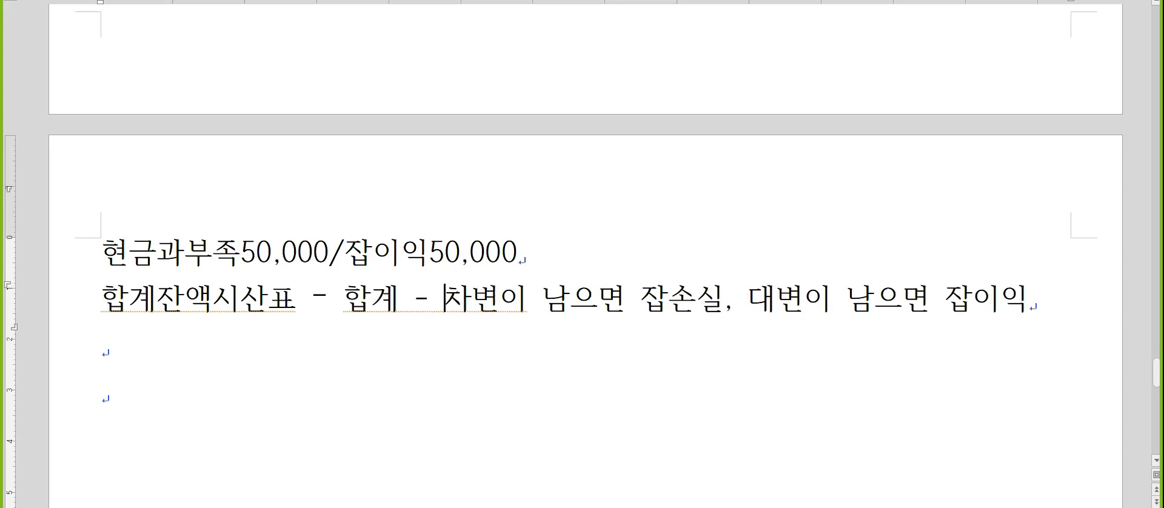
pyautogui.write('반대')
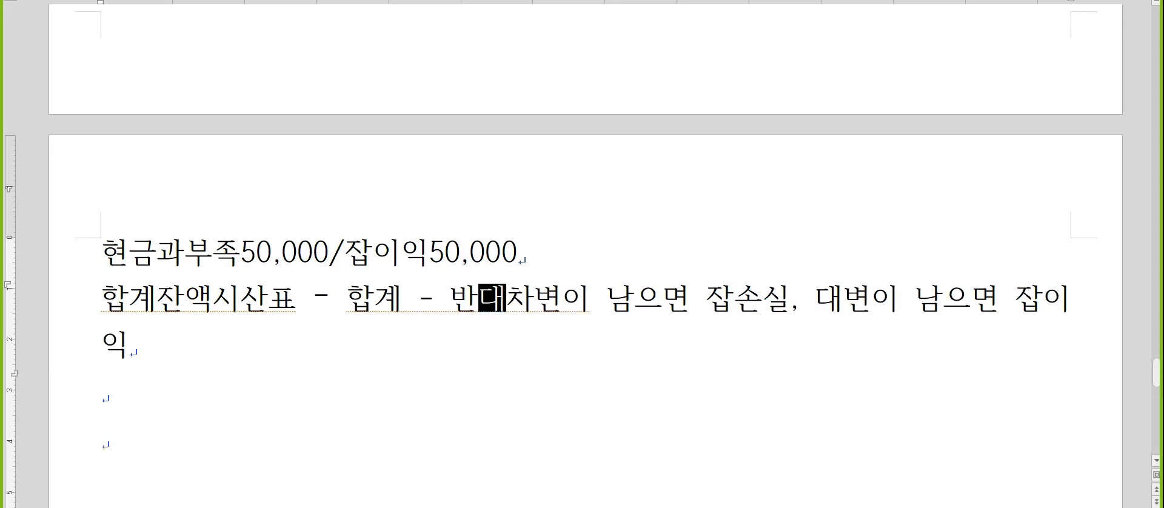
pyautogui.press('Return')
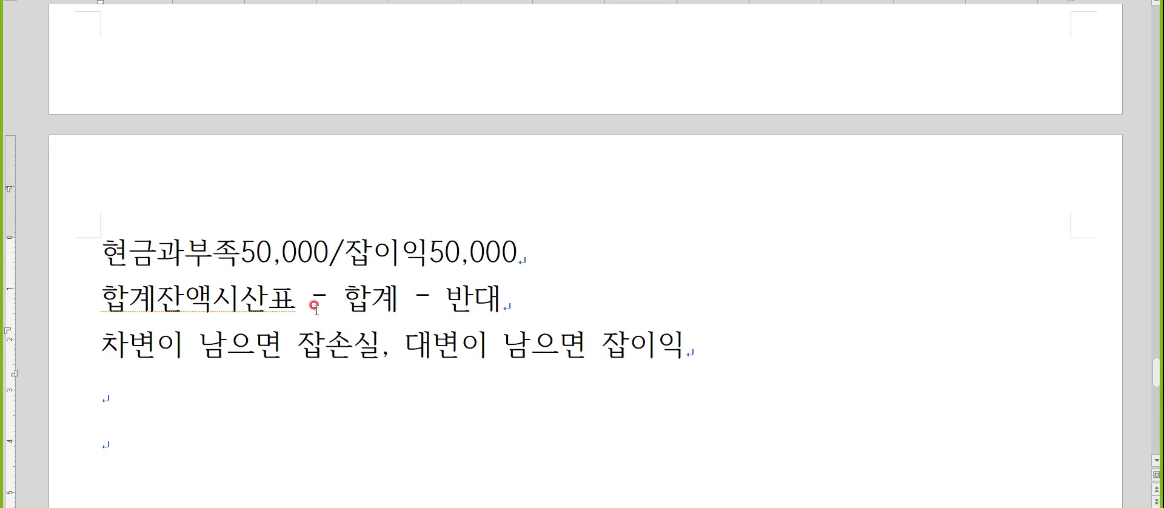
# Switch to KcLep to recheck the 현금과부족 row in the 합계잔액시산표, and return to the notes.
pyautogui.scroll(-3, 316, 308)
pyautogui.hotkey('alt', 'Tab')
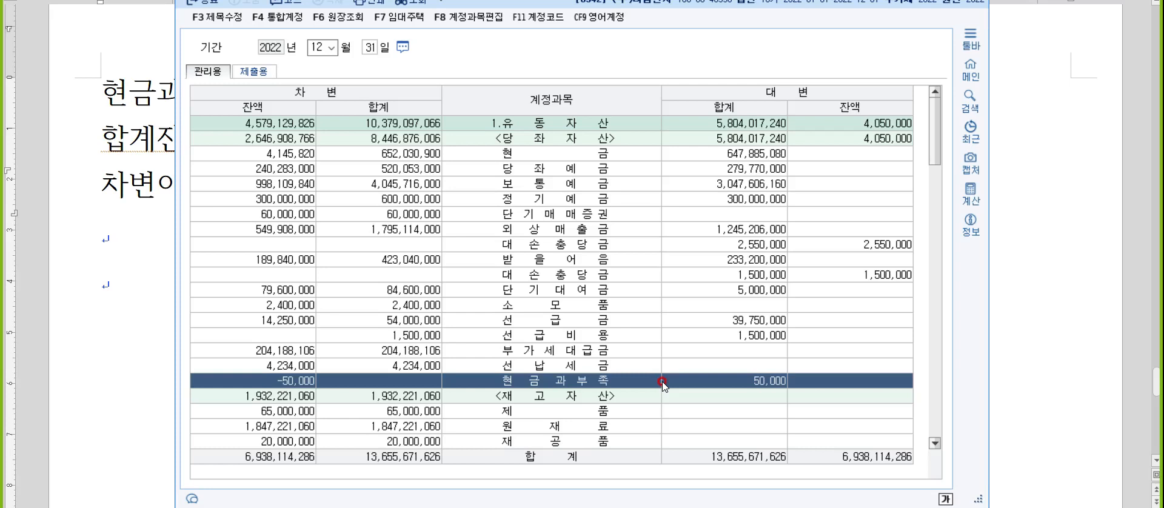
pyautogui.press('Escape')
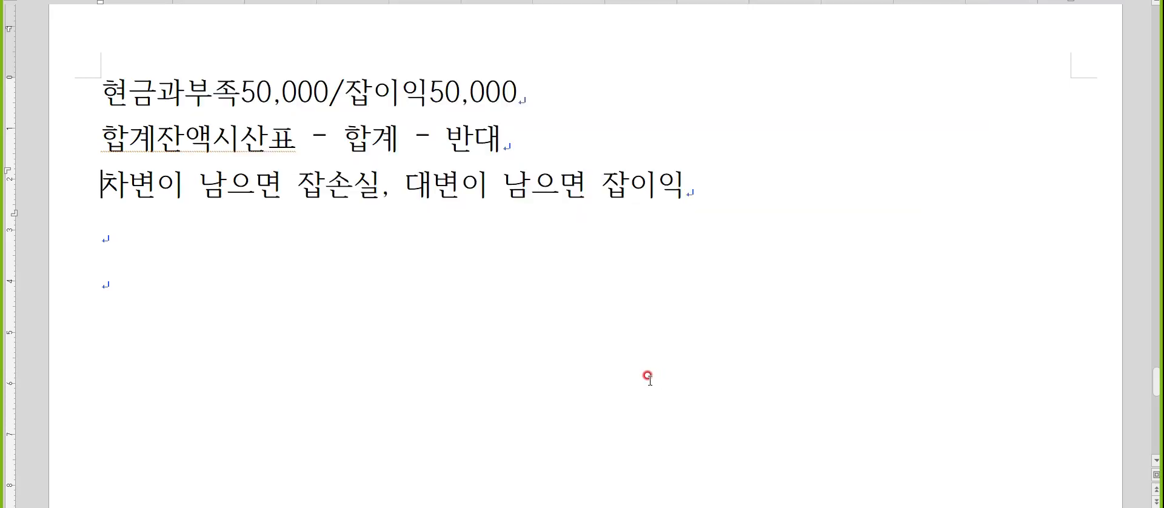
# Write "300,000,000X1%X" on the empty line below the 잡손실/잡이익 explanation.
pyautogui.click(265, 223)
pyautogui.press('Hangul')
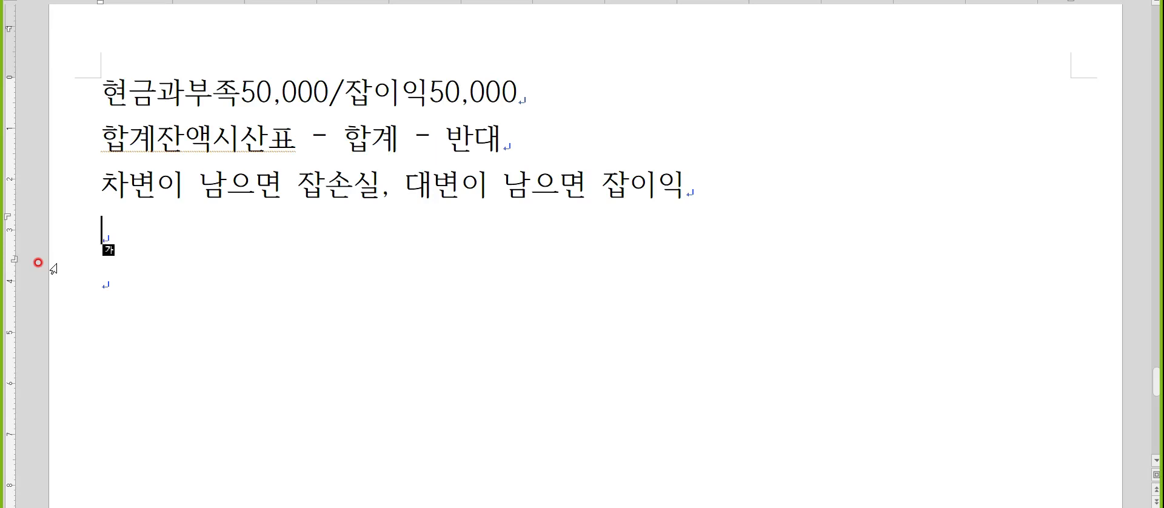
pyautogui.write('300,')
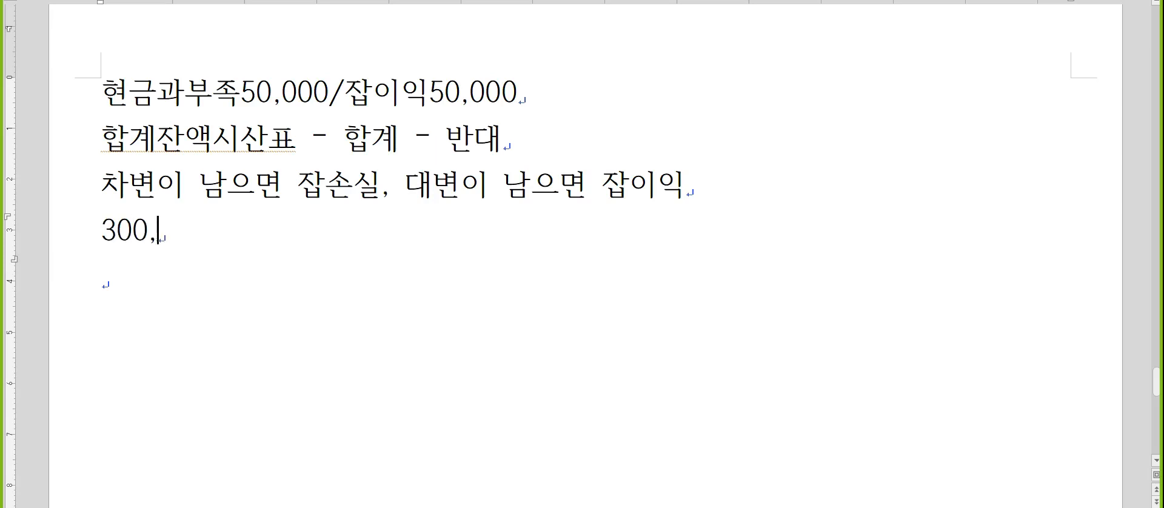
pyautogui.write('000,000X1%X')
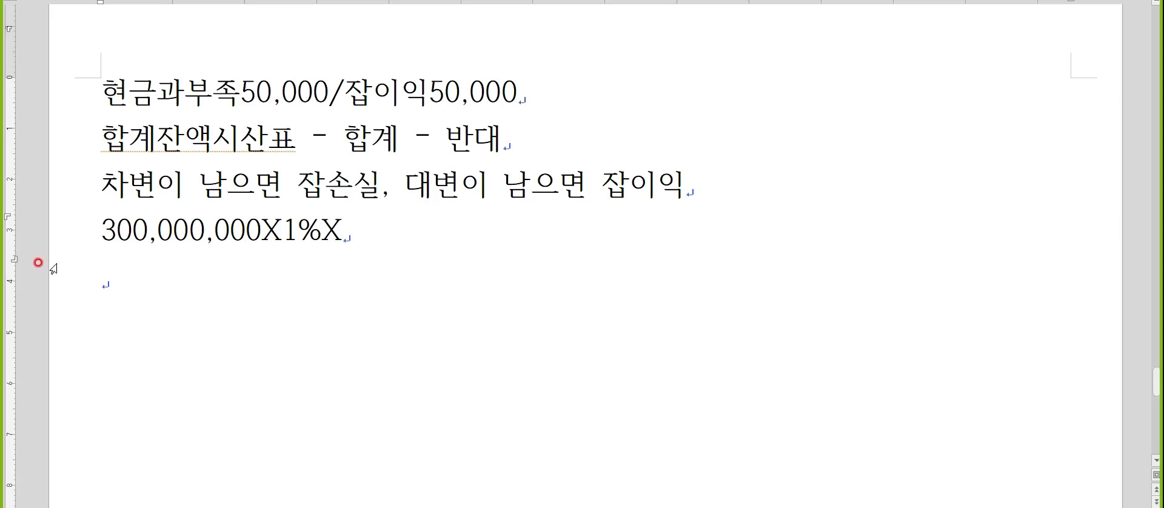
# Insert the equation fraction 9/12 after "300,000,000X1%X" and add an equals sign behind it.
pyautogui.hotkey('ctrl', 'n')
pyautogui.press('m')
pyautogui.click(531, 127)
pyautogui.press('Tab')
pyautogui.write('12')
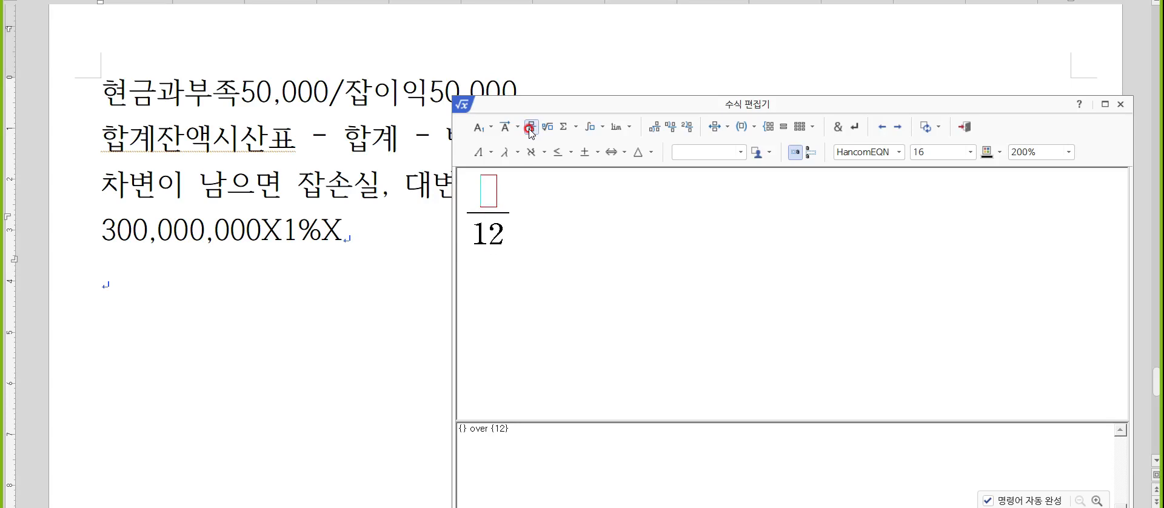
pyautogui.write('9')
pyautogui.hotkey('shift', 'Escape')
pyautogui.write('=')
pyautogui.scroll(-2, 748, 224)
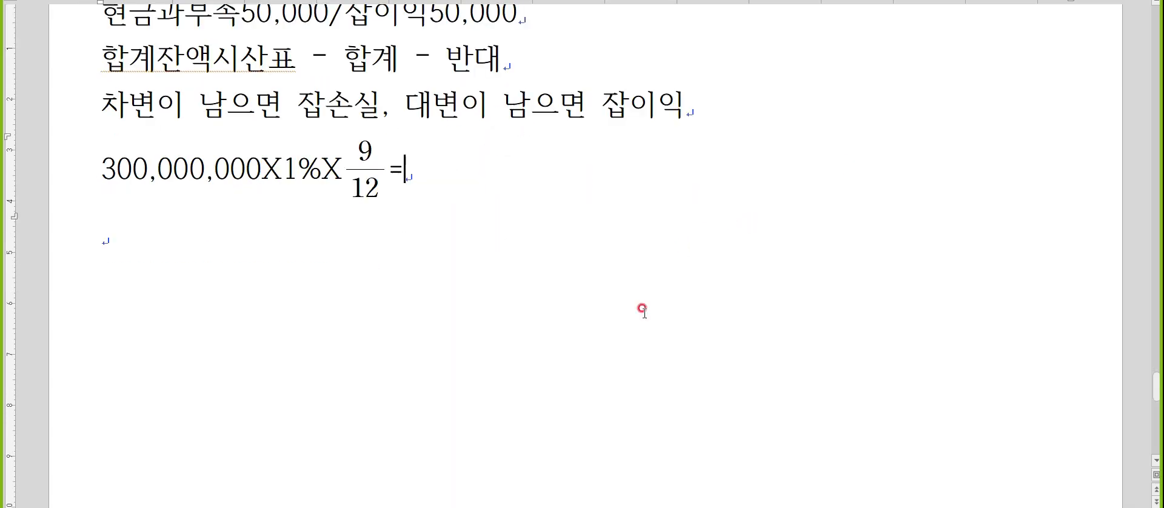
# Compute 300,000,000 × 0.01 / 12 × 9 in the calculator and complete the interest line in the notes with 2,250,000.
pyautogui.hotkey('alt', 'Tab')
pyautogui.write('3000000')
pyautogui.write('00')
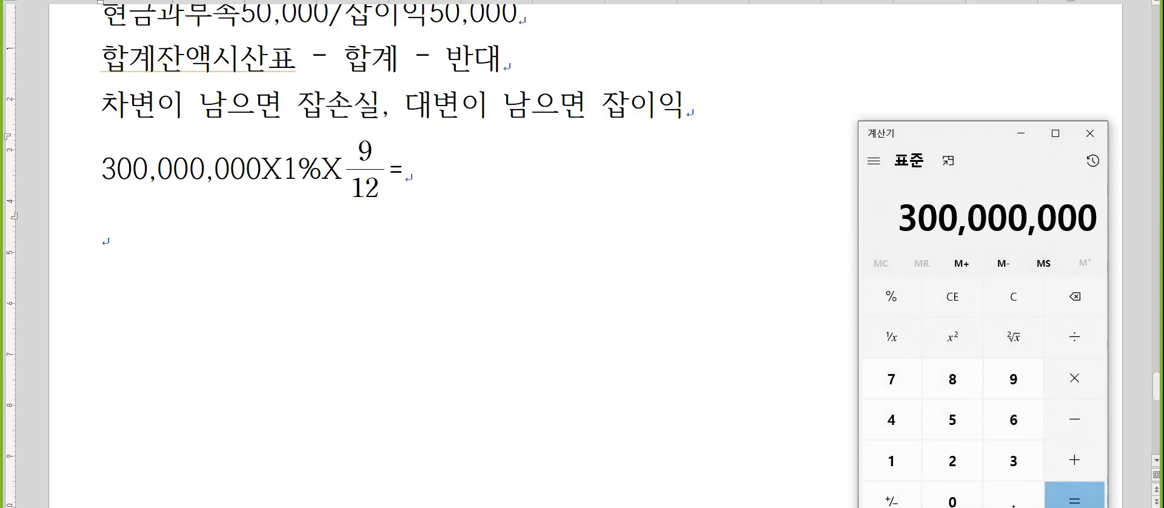
pyautogui.write('*0.01')
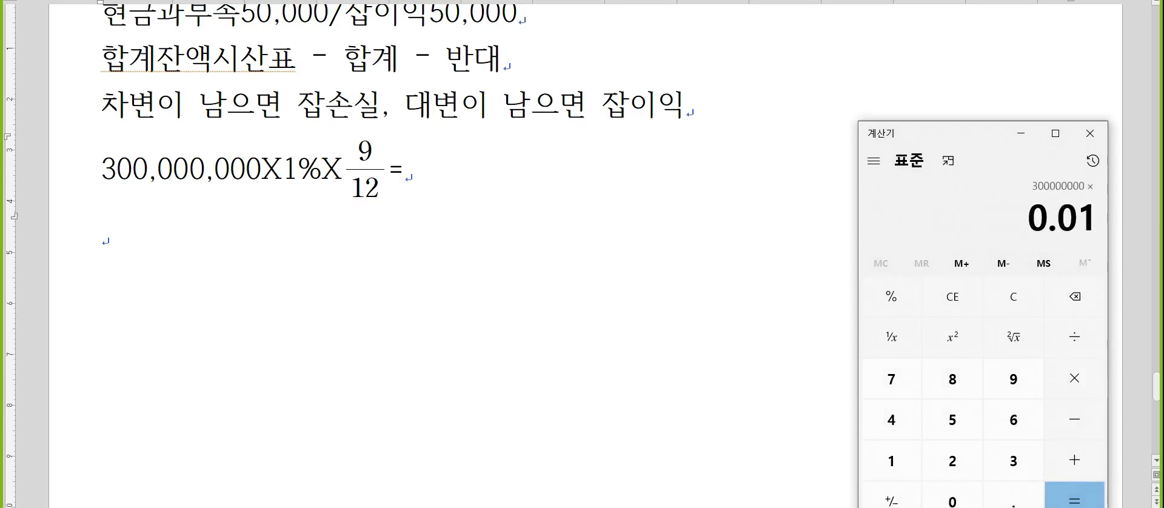
pyautogui.write('/12*9=')
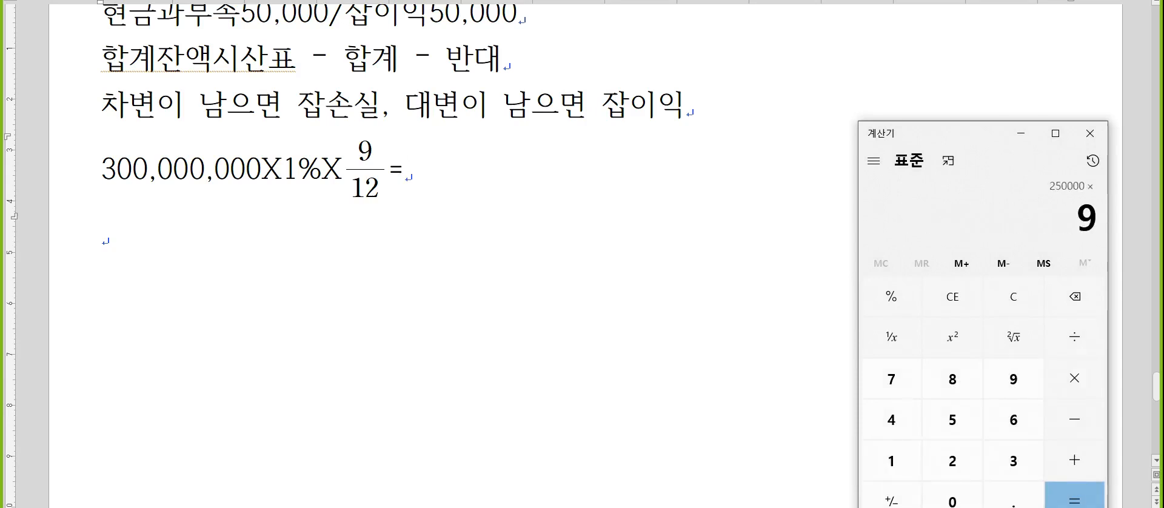
pyautogui.click(388, 261)
pyautogui.click(423, 181)
pyautogui.write('2,250,000')
pyautogui.press('Down')
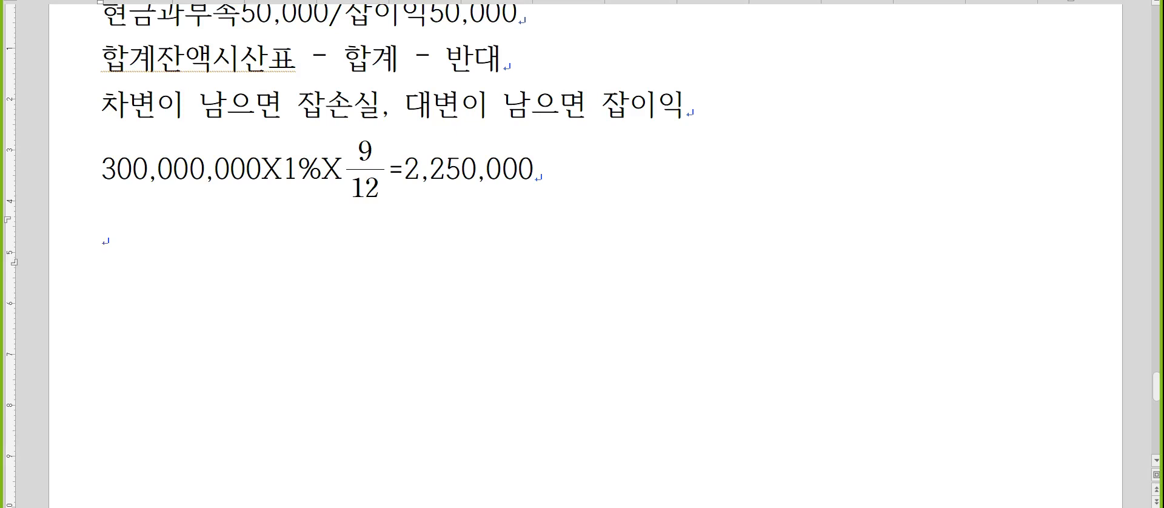
# Write the credit side "/이자수익2,250,000" on the line below the interest calculation.
pyautogui.write('/이잣')
pyautogui.write('수익')
pyautogui.press('Hangul')
pyautogui.write('2,250,000')
# Insert the debit side "미수수익2,250,000" before the slash and start a new line below the entry.
pyautogui.press('Home')
pyautogui.press('Hangul')
pyautogui.write('미수숭익')
pyautogui.press('Hangul')
pyautogui.write('2,250,000')
pyautogui.press('End')
pyautogui.press('Return')
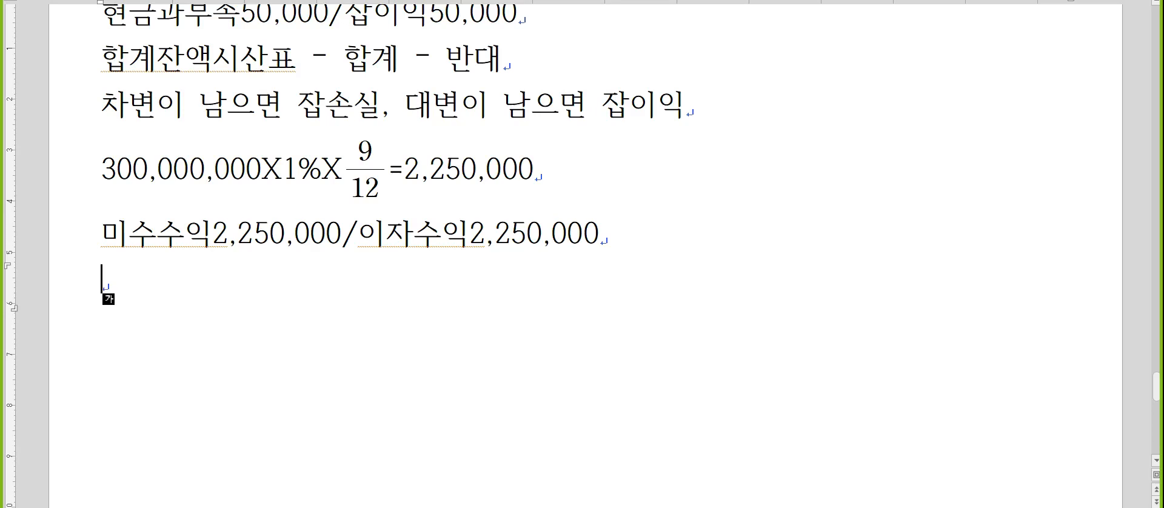
# Write "20,000X1,150=23,000,000" below the 미수수익 entry, working out the product in the calculator.
pyautogui.write('20')
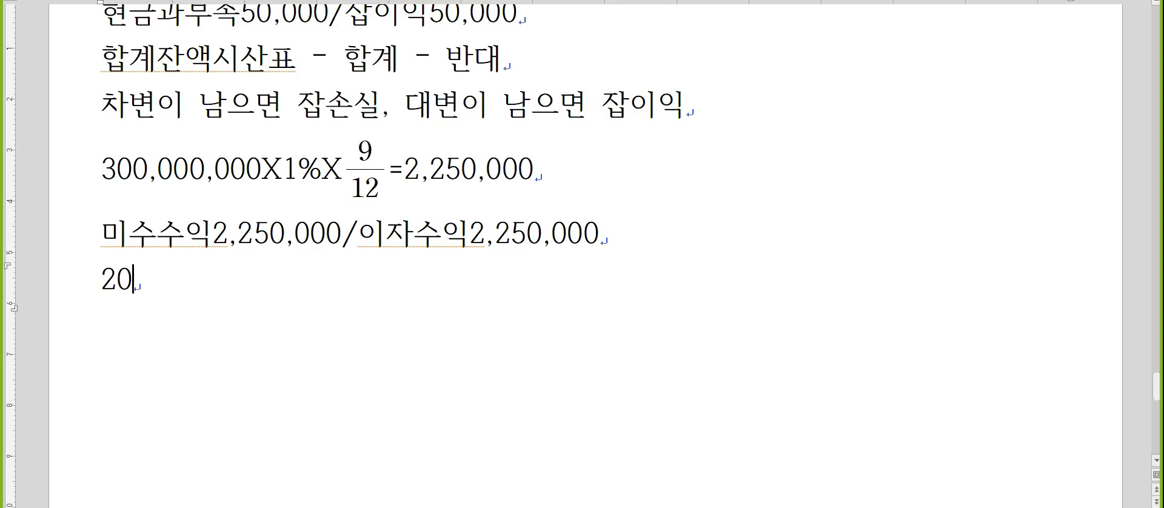
pyautogui.write(',000X1,150')
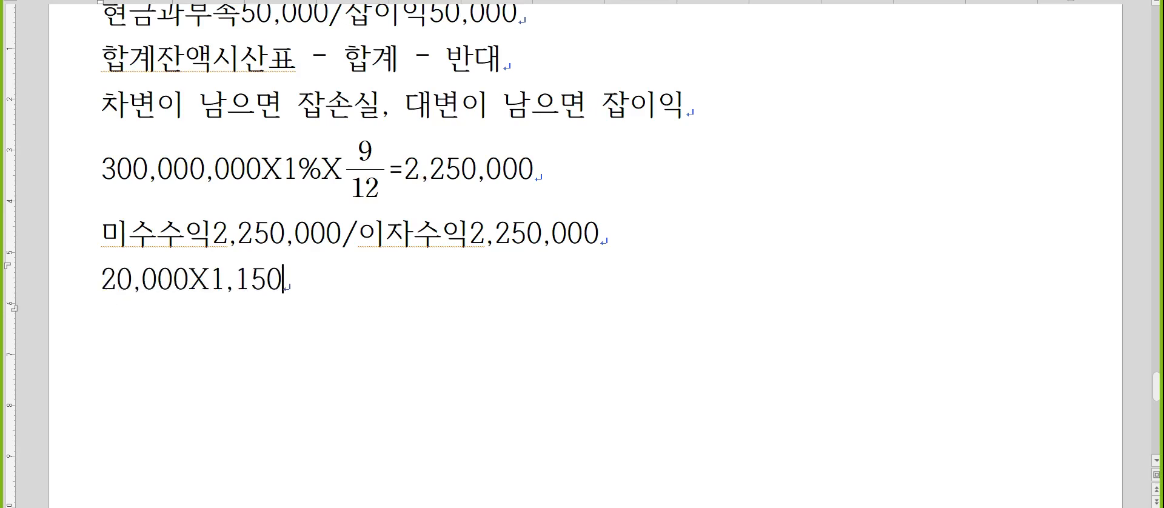
pyautogui.scroll(-3, 388, 261)
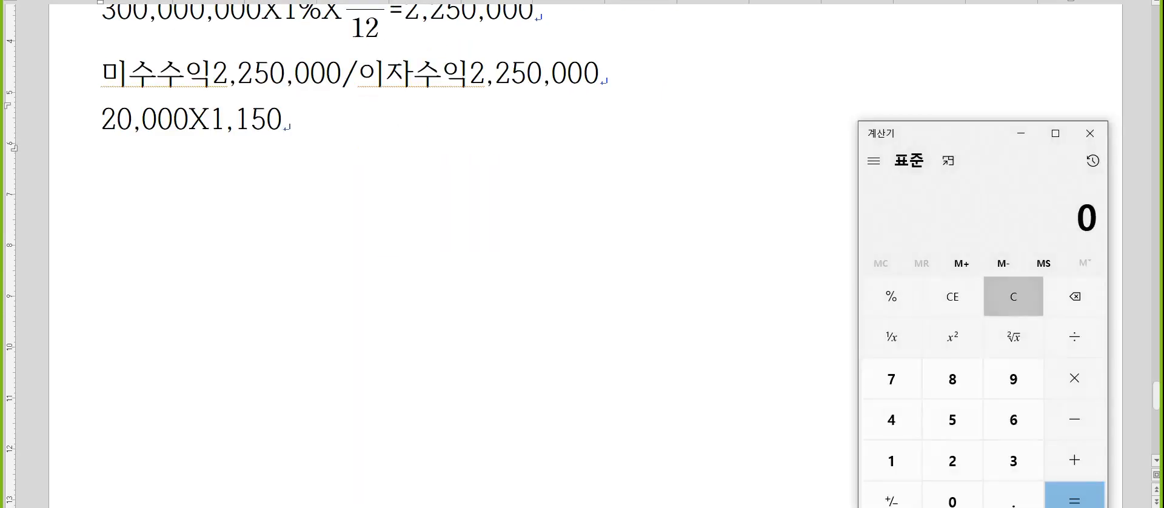
pyautogui.write('200000')
pyautogui.press('BackSpace')
pyautogui.write('*1150')
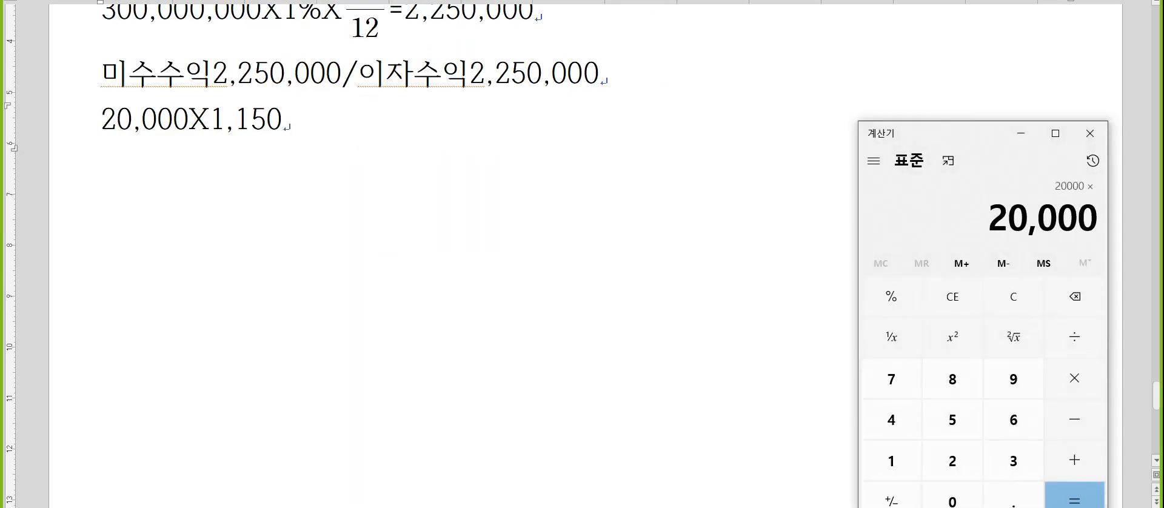
pyautogui.press('Return')
pyautogui.click(308, 319)
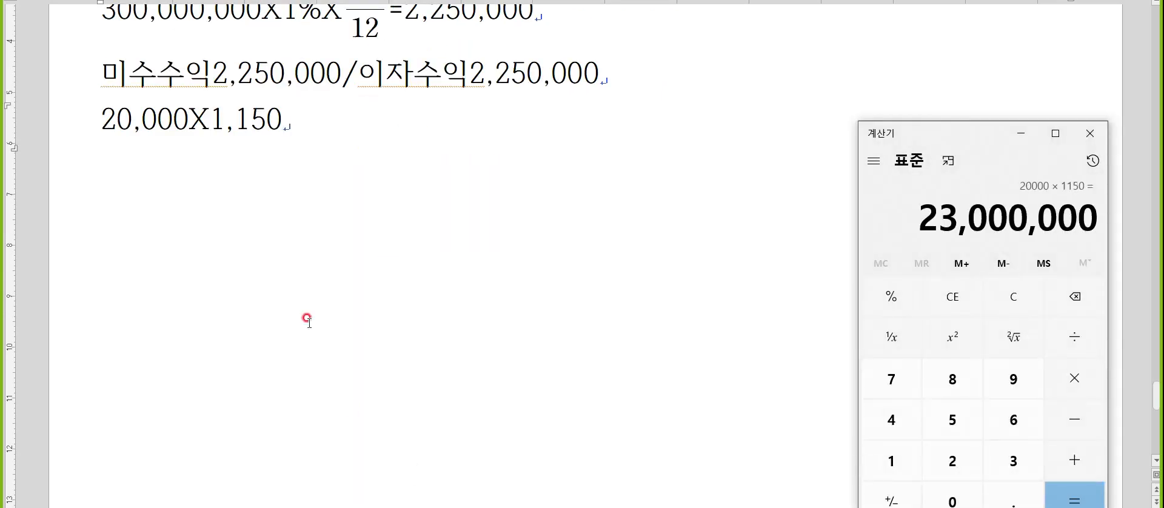
pyautogui.click(307, 117)
pyautogui.write('=23,000,000')
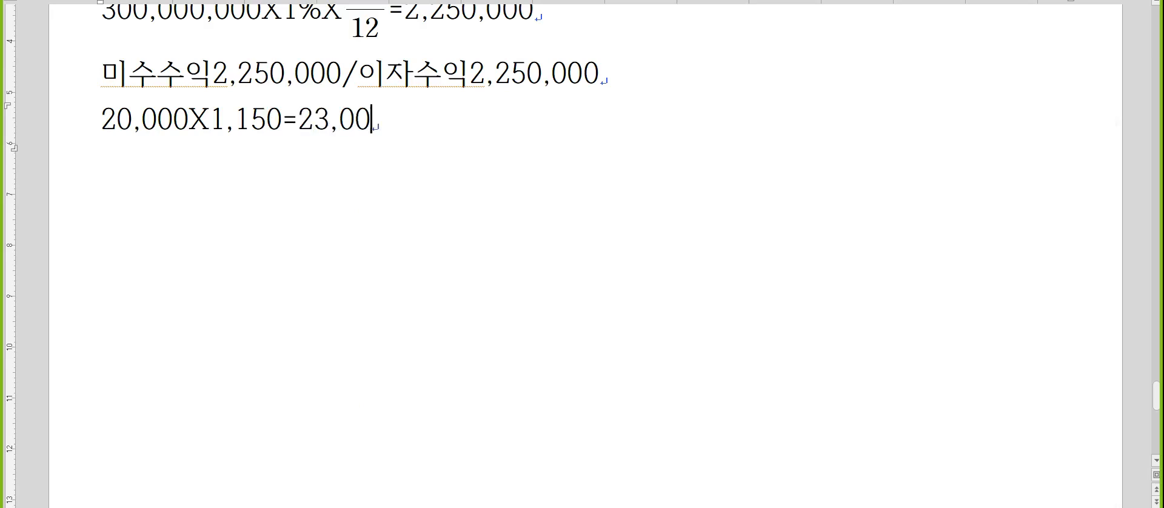
# Add the line "20,000X1,200=24,000,000" below the 1,150 calculation.
pyautogui.press('Return')
pyautogui.write('20,00')
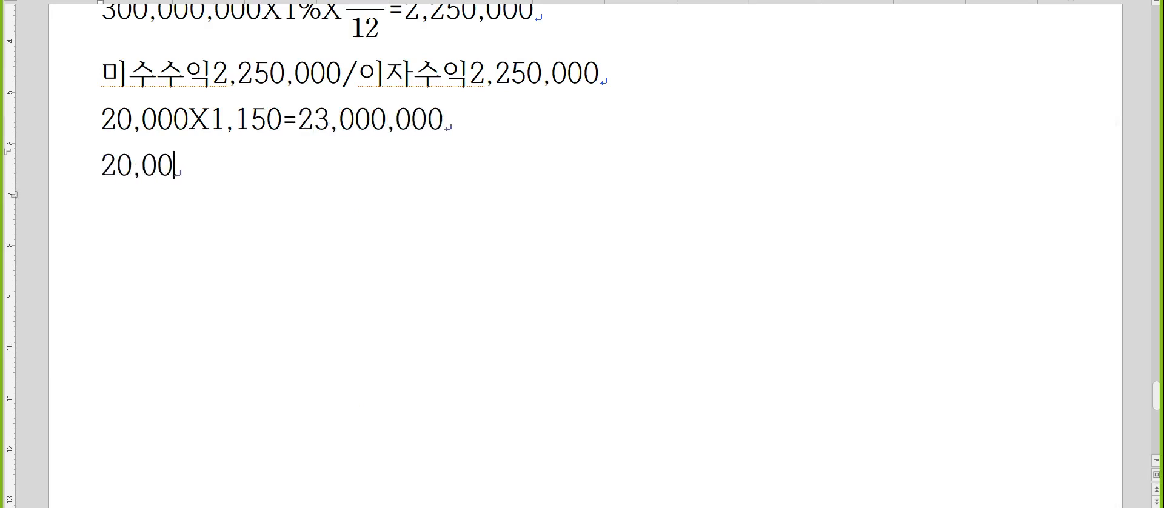
pyautogui.write('0X1,200')
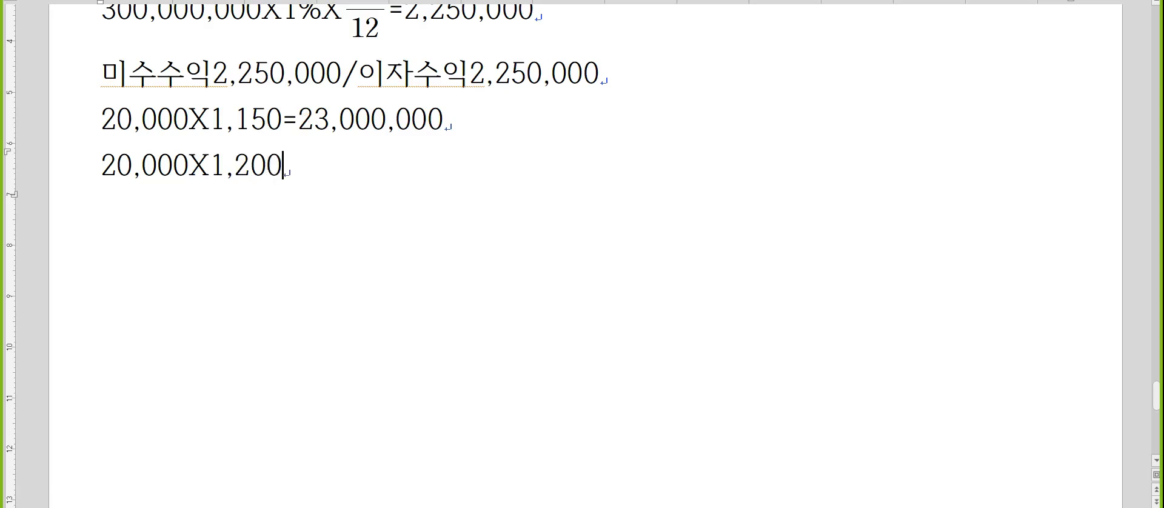
pyautogui.write('=24,00')
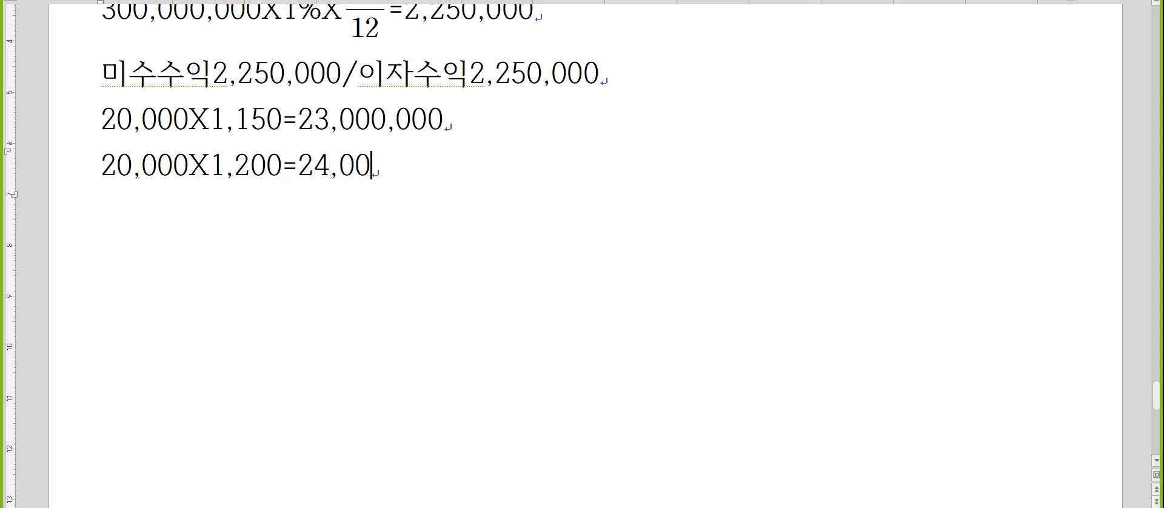
pyautogui.write('0,000')
pyautogui.press('Return')
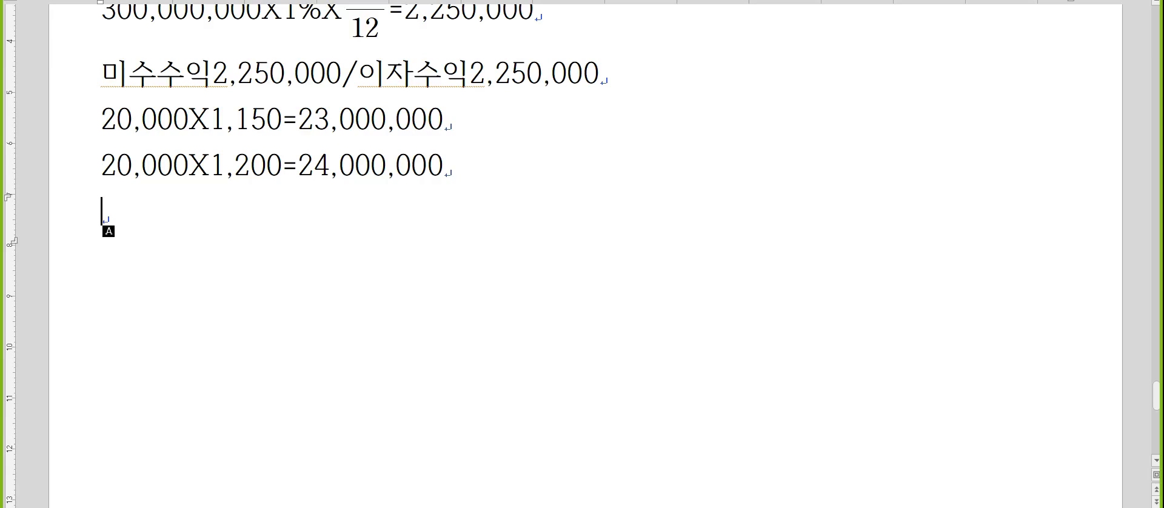
# Write the debit side "외상매출금1,000,000" below the two currency calculations.
pyautogui.write('외상매ㅇ출')
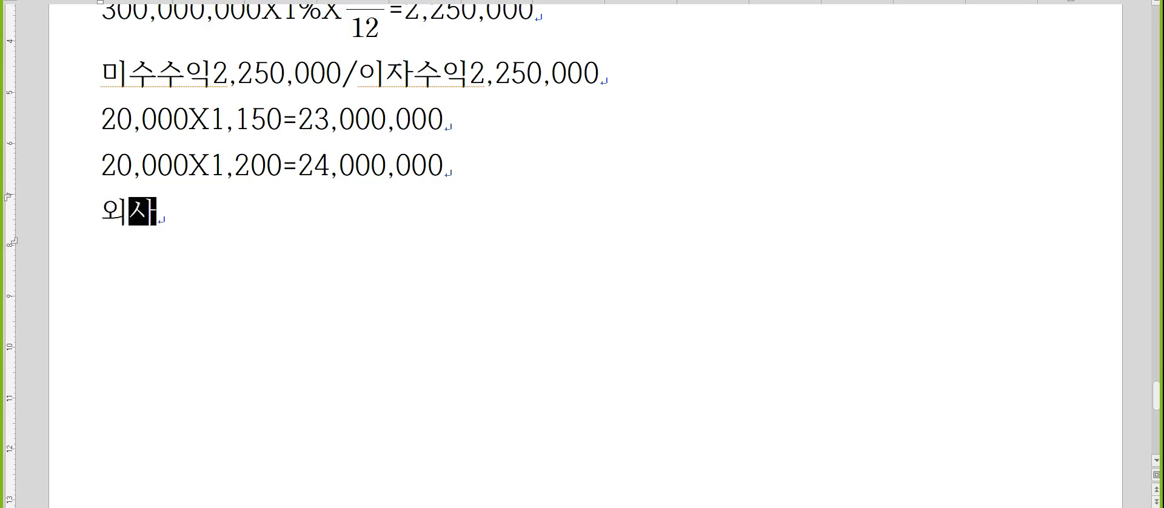
pyautogui.press('BackSpace')
pyautogui.press('BackSpace')
pyautogui.write('출금1,000,000')
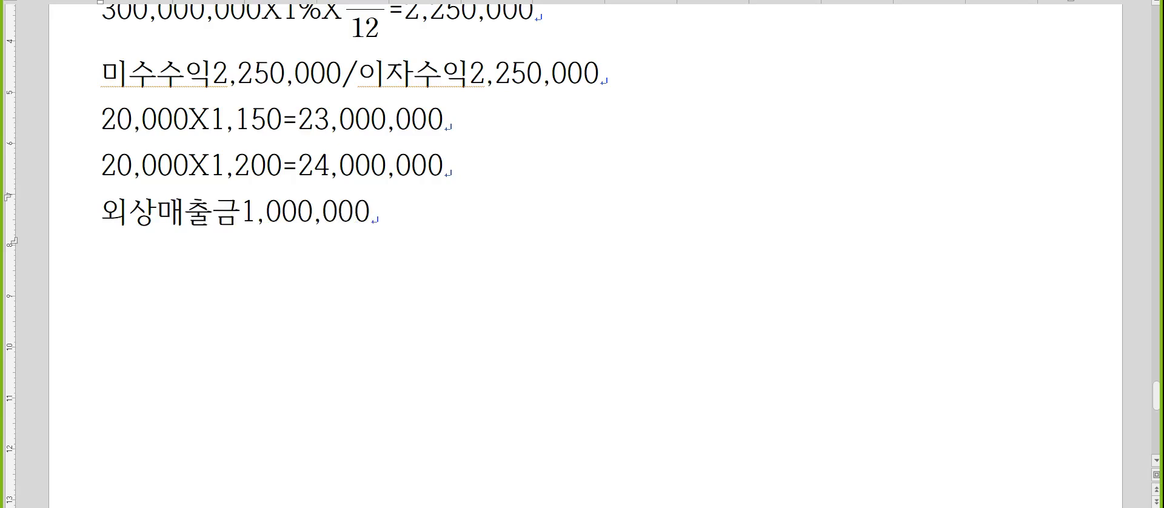
pyautogui.write('/dhlg')
# Complete the 외상매출금 entry with the credit side "/외화환산이익1,000,000" and start a new line.
pyautogui.press('BackSpace')
pyautogui.press('BackSpace')
pyautogui.press('BackSpace')
pyautogui.press('BackSpace')
pyautogui.press('Hangul')
pyautogui.write('외화환산')
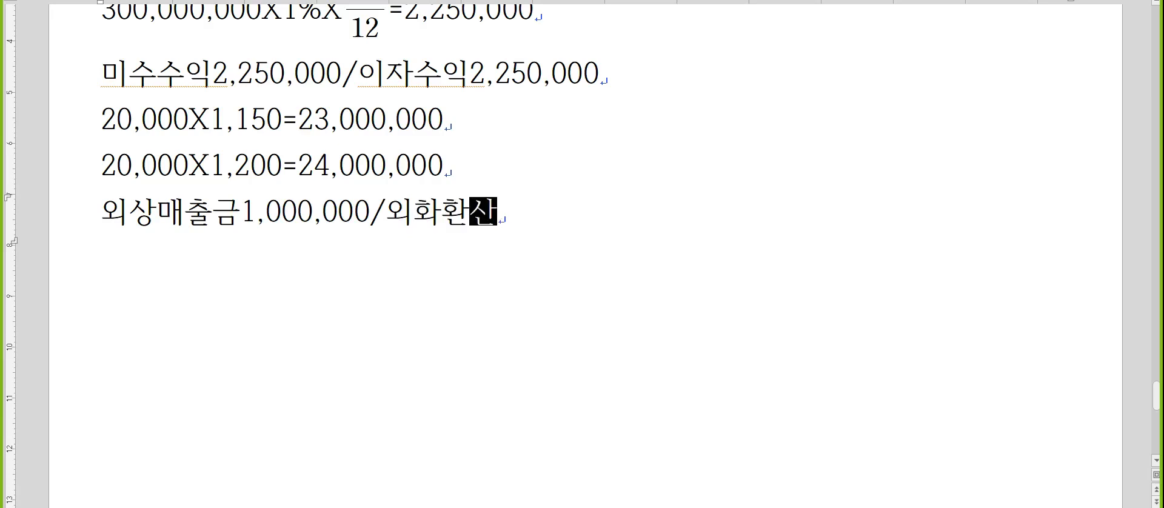
pyautogui.write('잉익1,000,000')
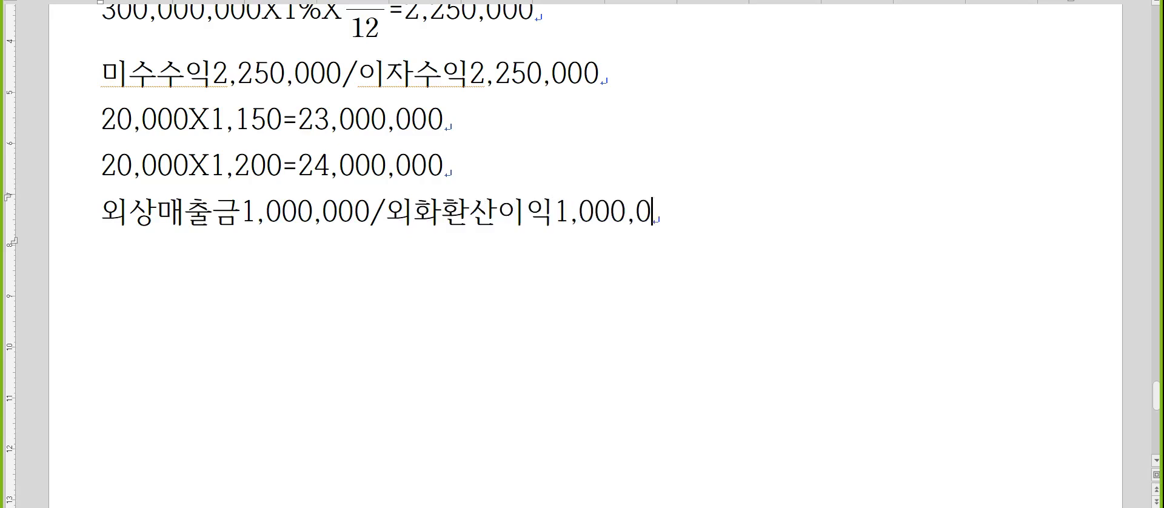
pyautogui.press('Return')
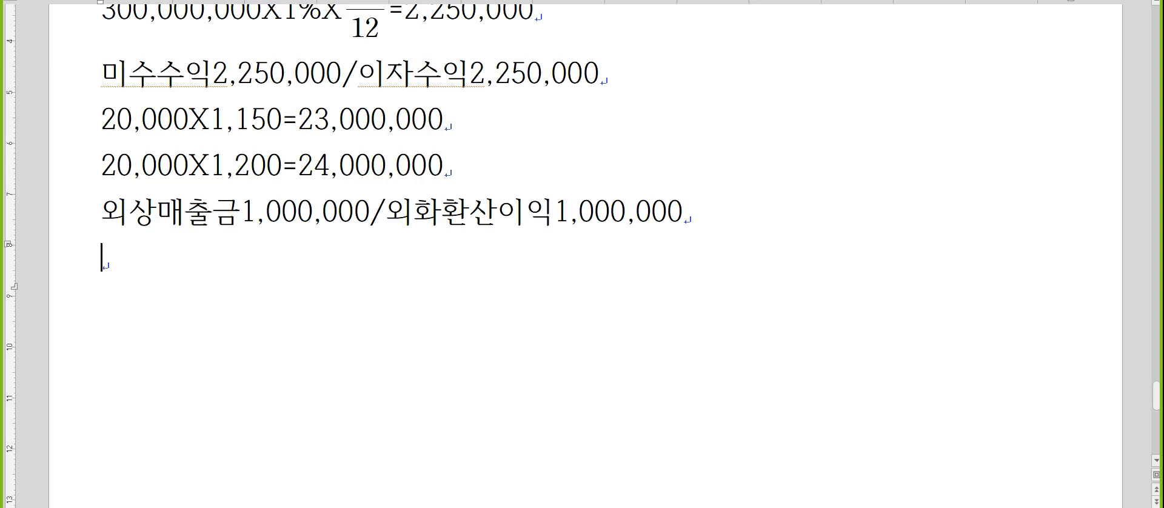
# Write "5. 생산부문 : 30,000,000-15,000,000=15,000,000" below the 외화환산이익 entry.
pyautogui.press('Hangul')
pyautogui.scroll(-2, 309, 121)
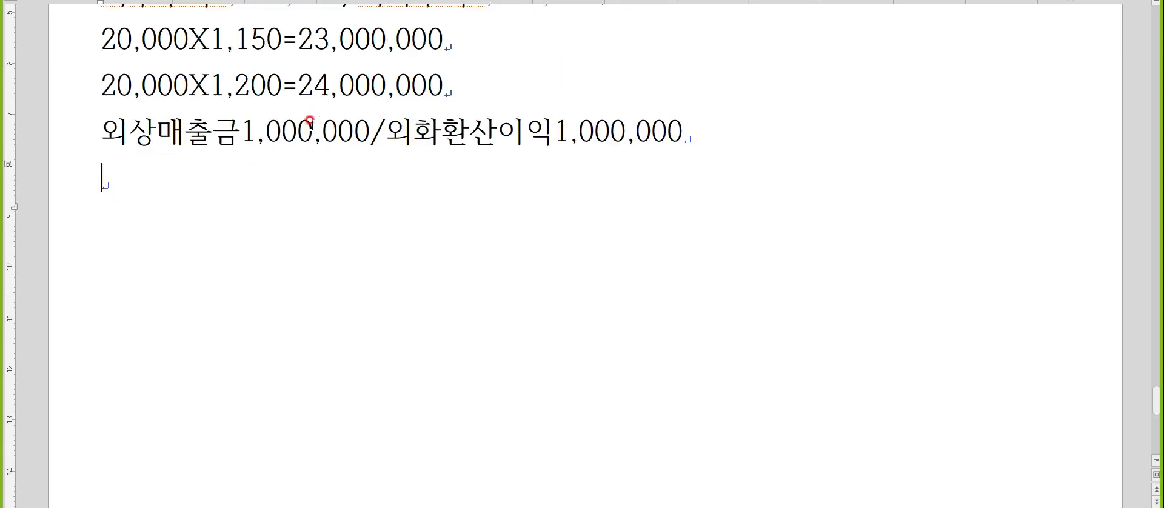
pyautogui.write('5. 생산부문')
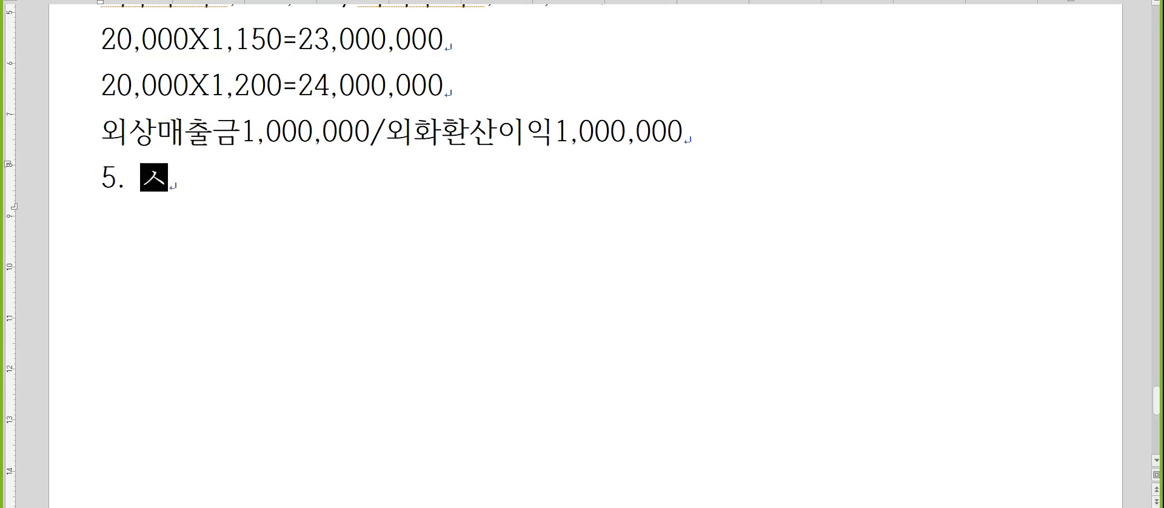
pyautogui.write(' : ')
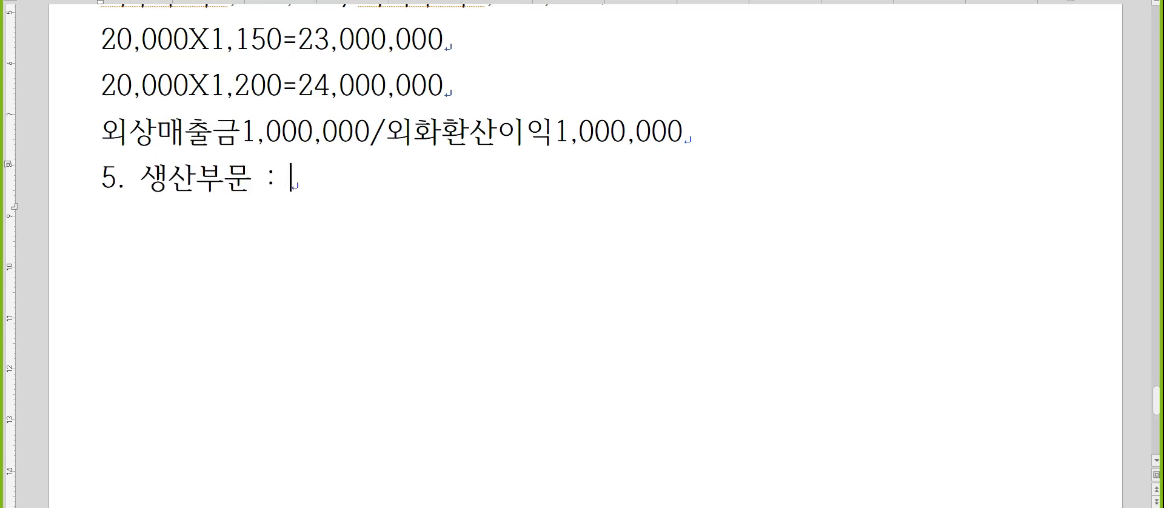
pyautogui.write('30,000,000-')
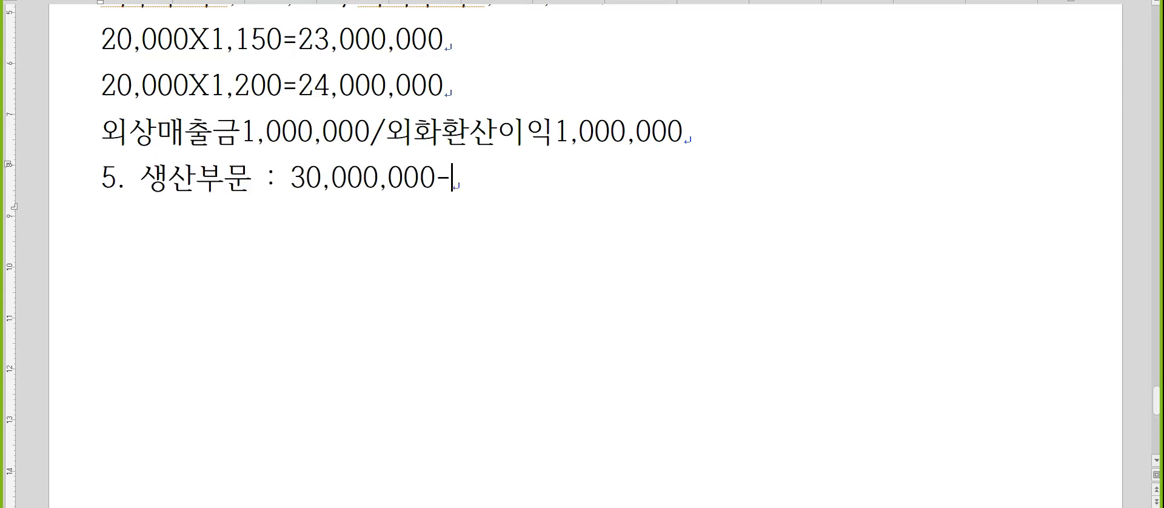
pyautogui.write('15,000,000=')
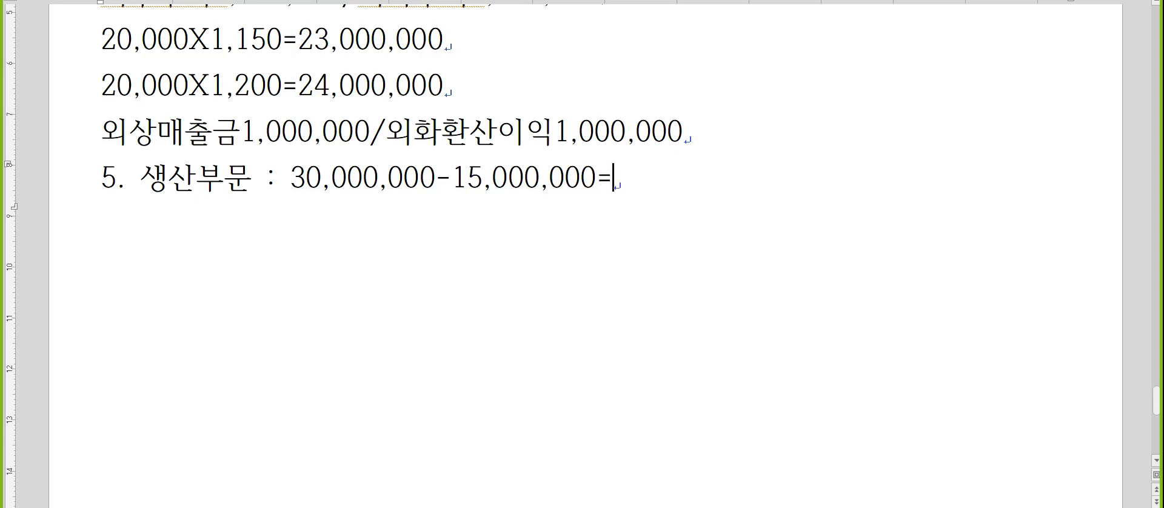
pyautogui.write('15,000,000')
# Write "판매관리부문 : 10,000,000-13,000,000=-3,000,000" below the 생산부문 line and start a new line.
pyautogui.press('Return')
pyautogui.write('판')
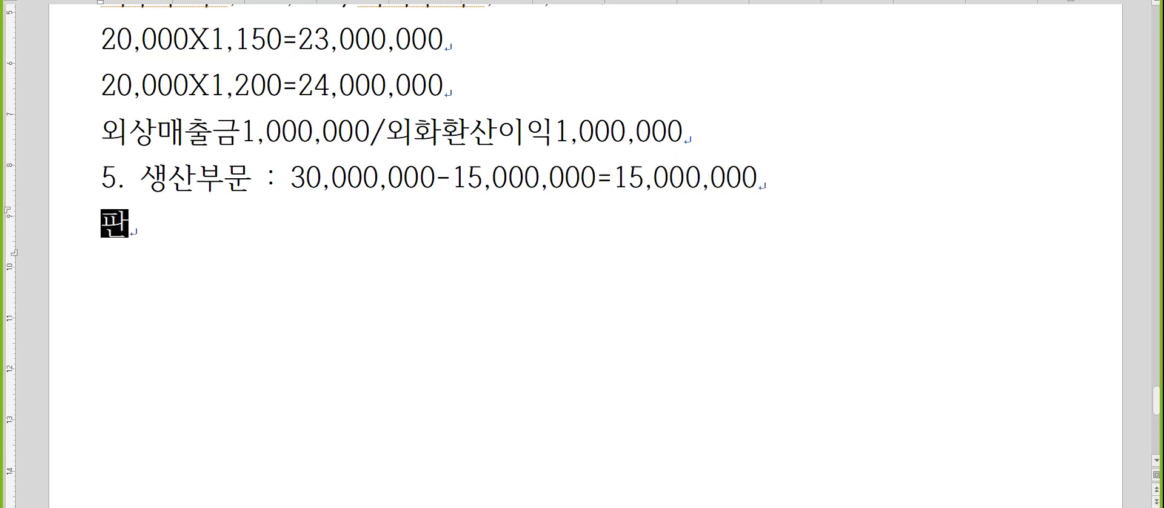
pyautogui.write('매관립부문')
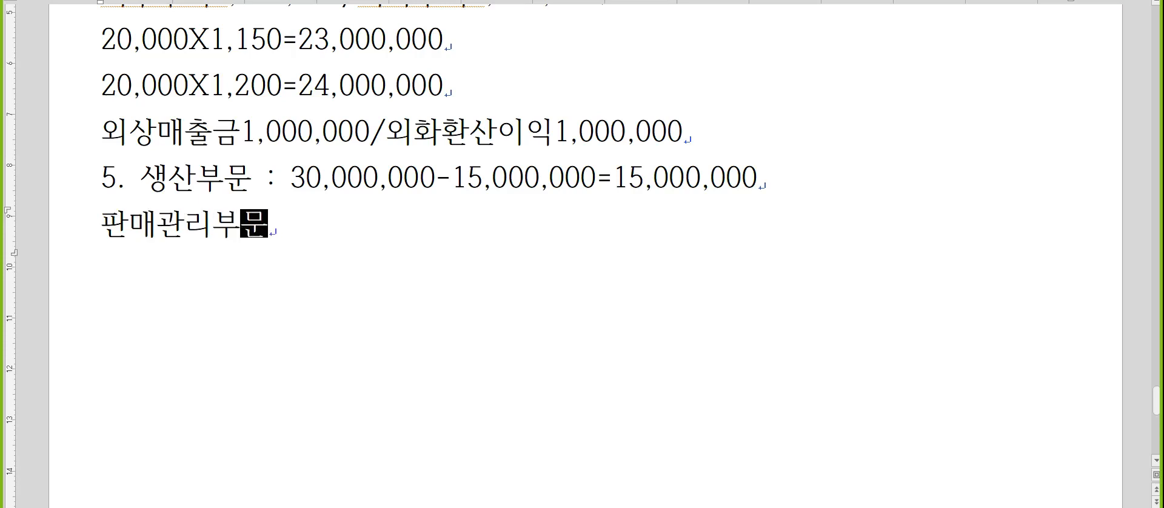
pyautogui.write(' : 10,000,00')
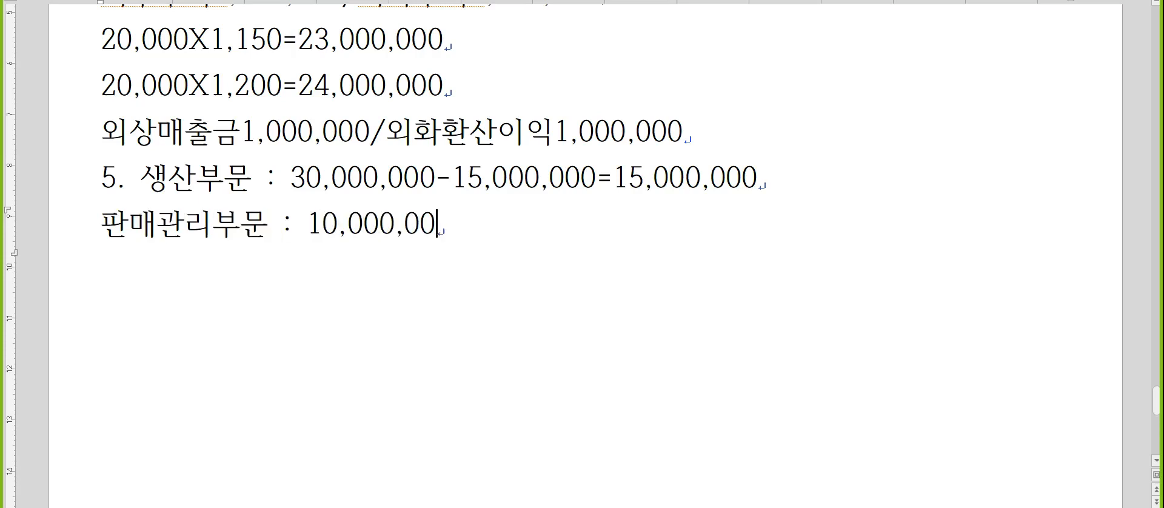
pyautogui.write('0-13,00,000')
pyautogui.press('Left')
pyautogui.press('Left')
pyautogui.press('Left')
pyautogui.press('Left')
pyautogui.press('Right')
pyautogui.press('Right')
pyautogui.press('Right')
pyautogui.press('Right')
pyautogui.write('=')
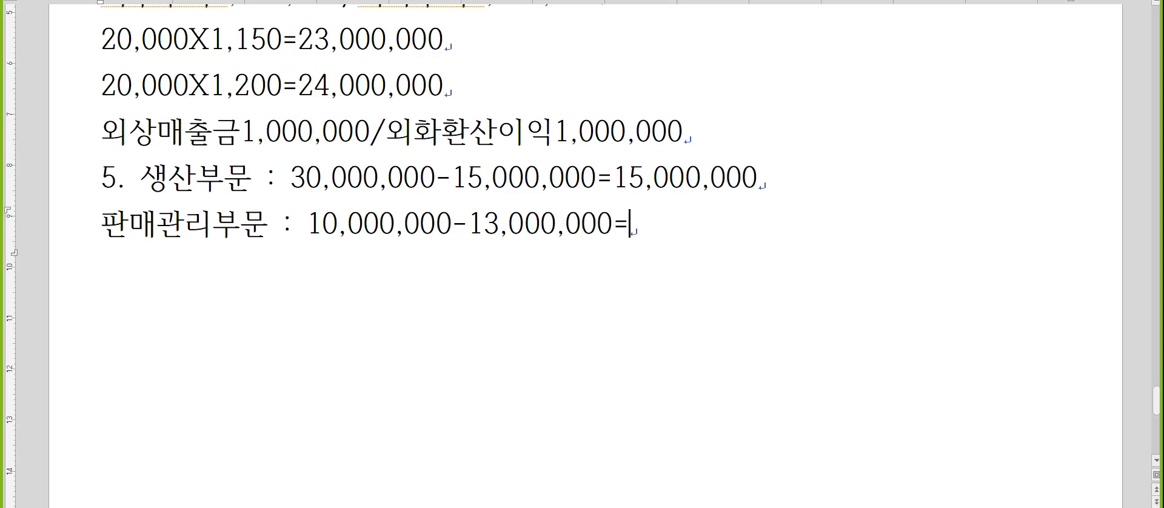
pyautogui.write('-3,000,000')
pyautogui.press('Return')
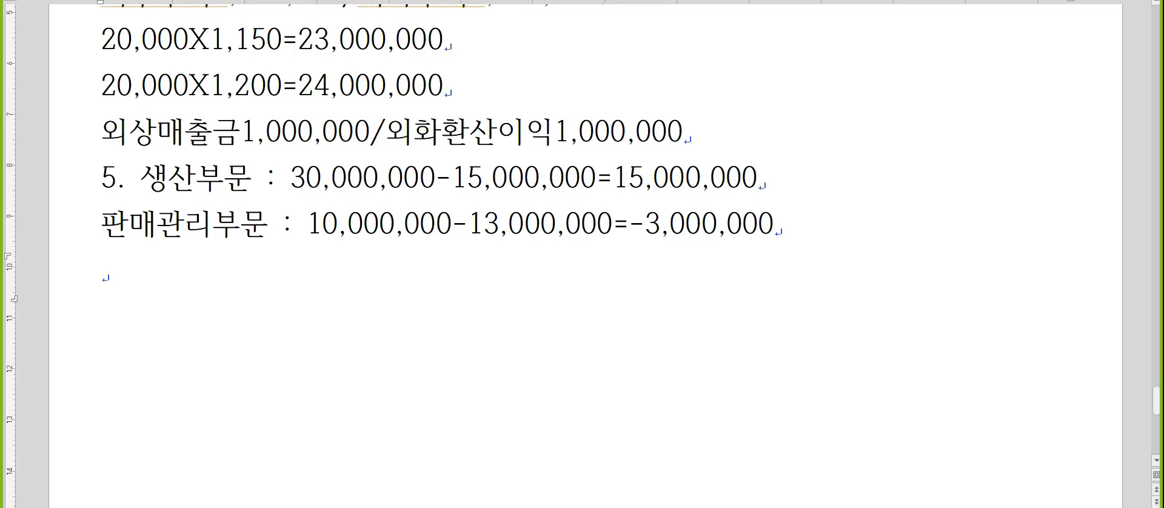
# Switch to the tax accounting program and load 결산자료입력 for the period from month 01 to month 12 of 2022.
pyautogui.scroll(-2, 303, 131)
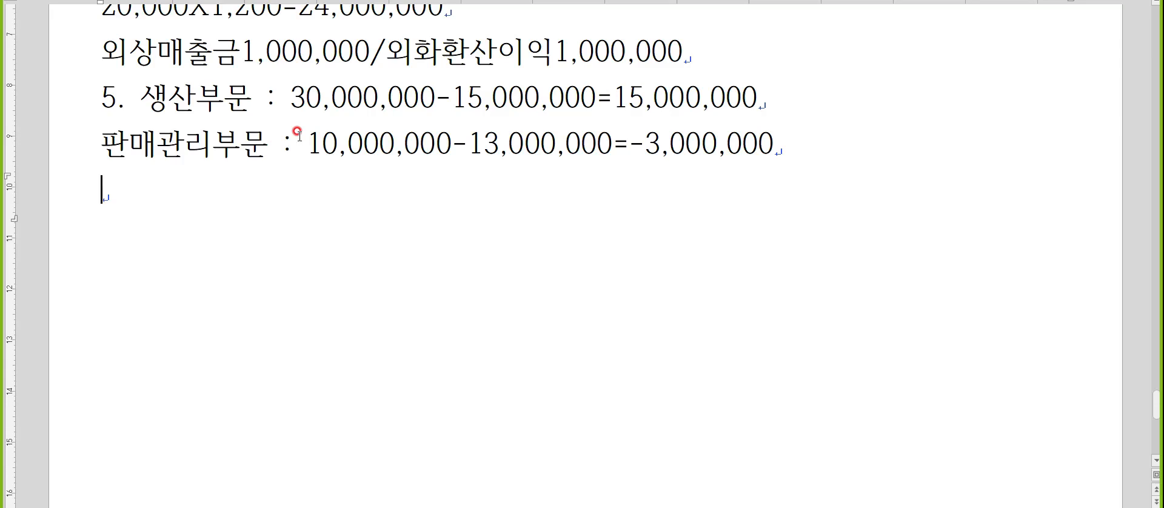
pyautogui.press('Hangul')
pyautogui.hotkey('alt', 'Tab')
pyautogui.click(420, 228)
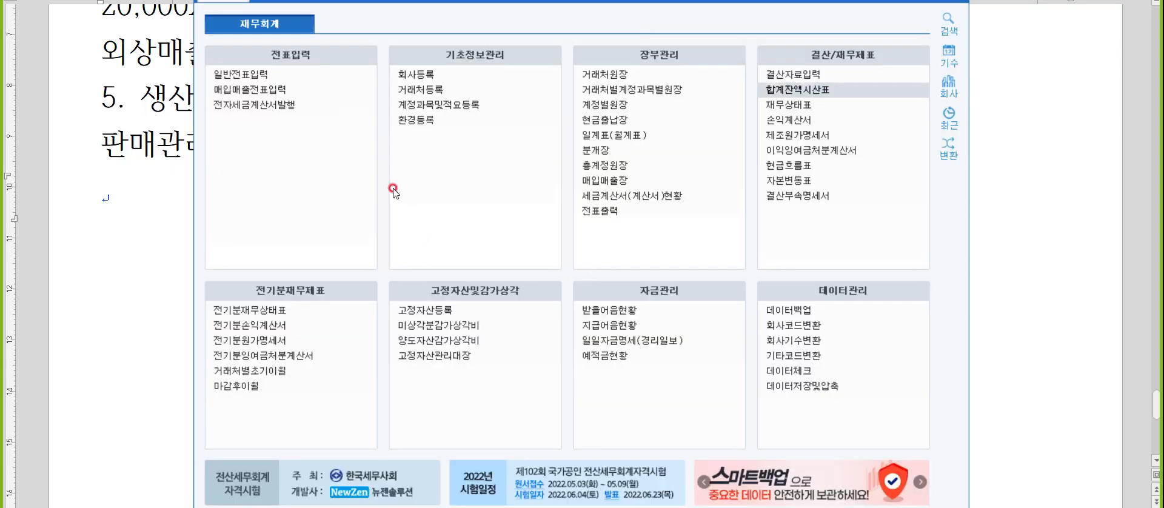
pyautogui.click(819, 76)
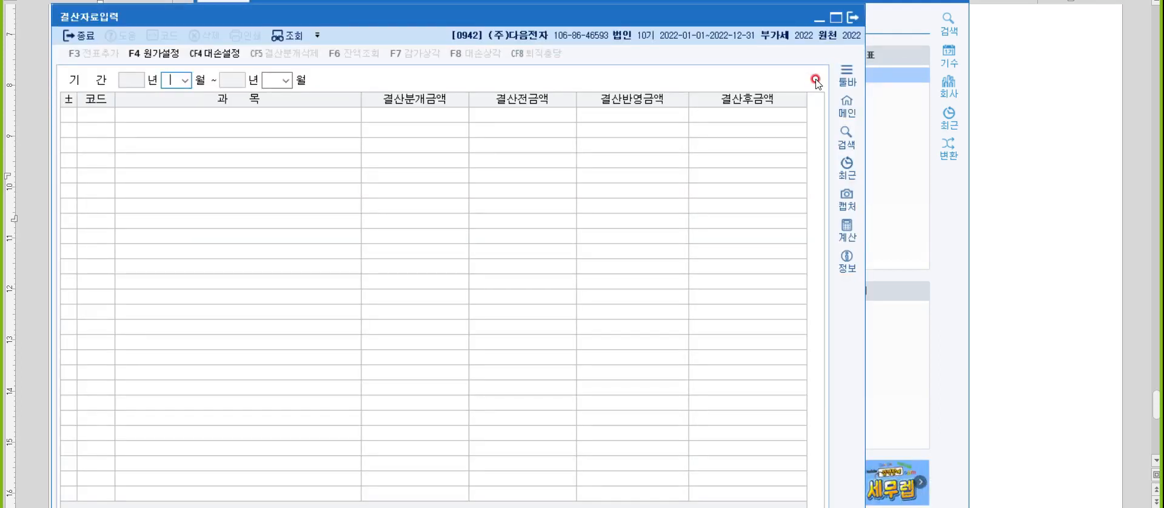
pyautogui.write('1')
pyautogui.press('Return')
pyautogui.write('12')
pyautogui.press('Return')
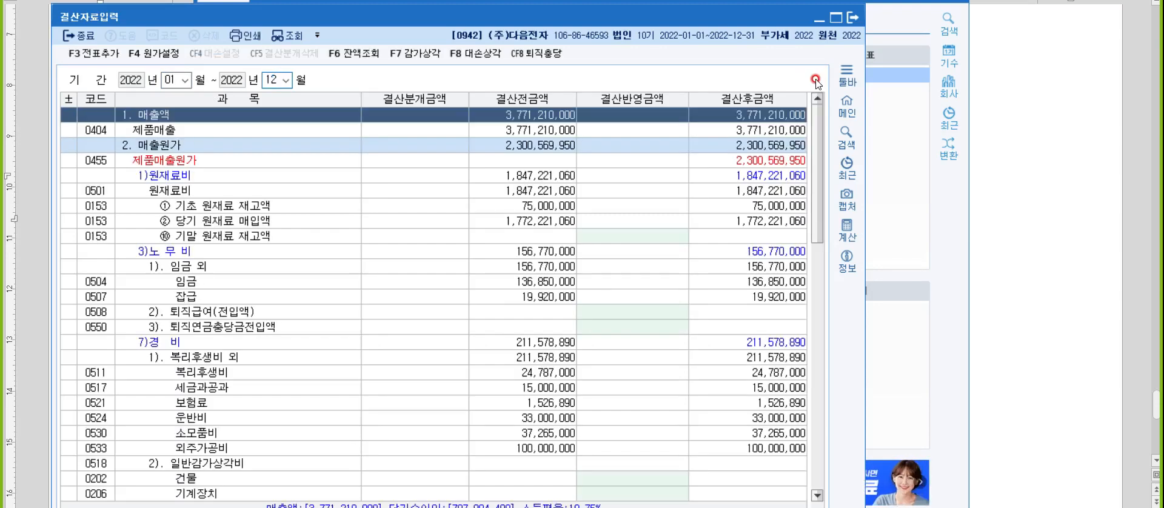
# Set the 결산반영금액 of 0508 퇴직급여(전입액) under 노무비 to 15,000,000.
pyautogui.press('Down')
pyautogui.press('Down')
pyautogui.press('Down')
pyautogui.press('Down')
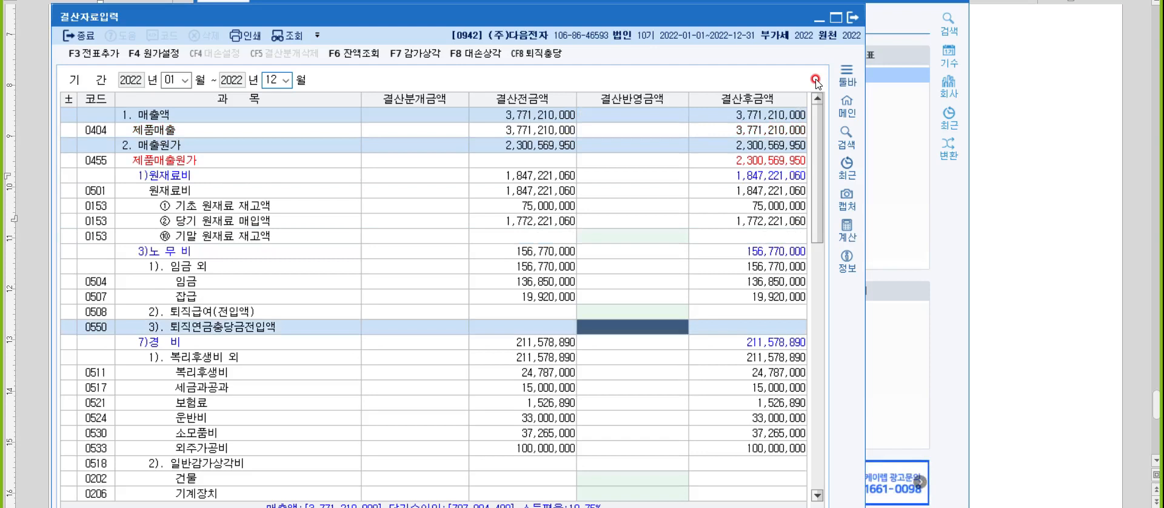
pyautogui.press('Up')
pyautogui.write('15000000')
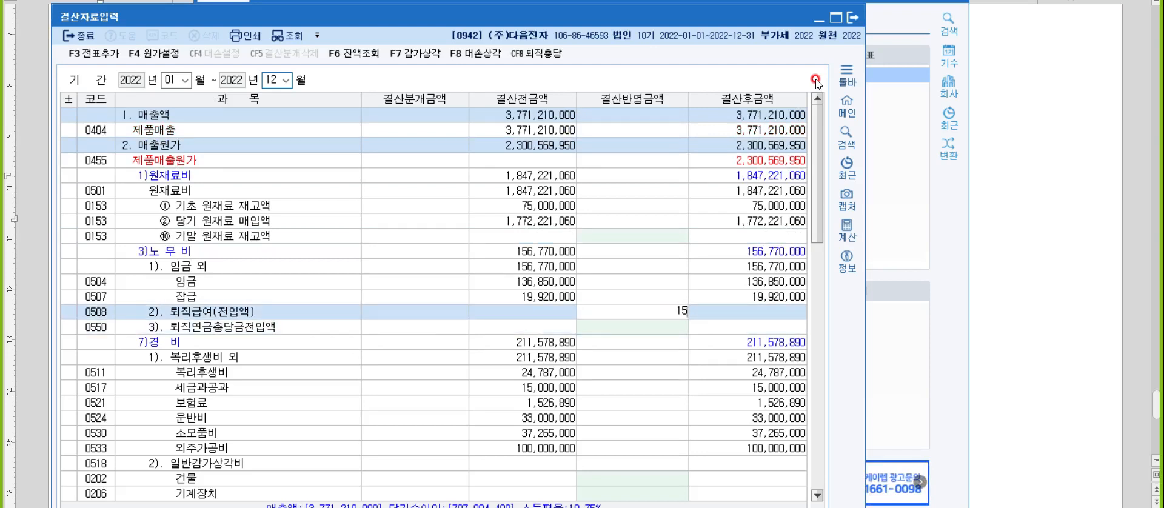
pyautogui.press('Return')
# Set the 결산반영금액 of 0806 퇴직급여(전입액) under 판매비와 일반관리비 to -3,000,000.
pyautogui.scroll(-5, 476, 356)
pyautogui.scroll(-6, 476, 356)
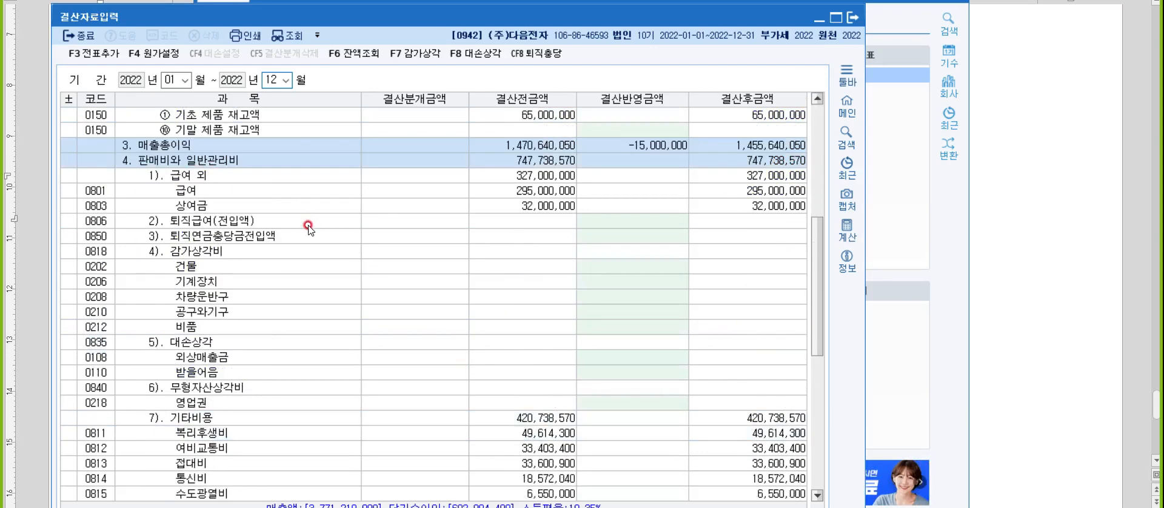
pyautogui.click(302, 221)
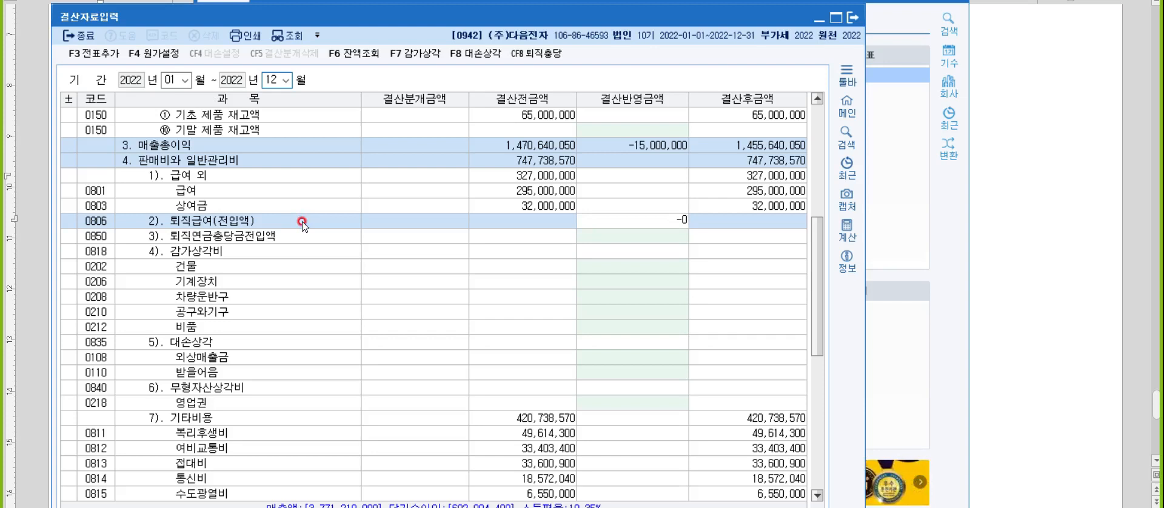
pyautogui.write('-3,000,000')
pyautogui.press('Return')
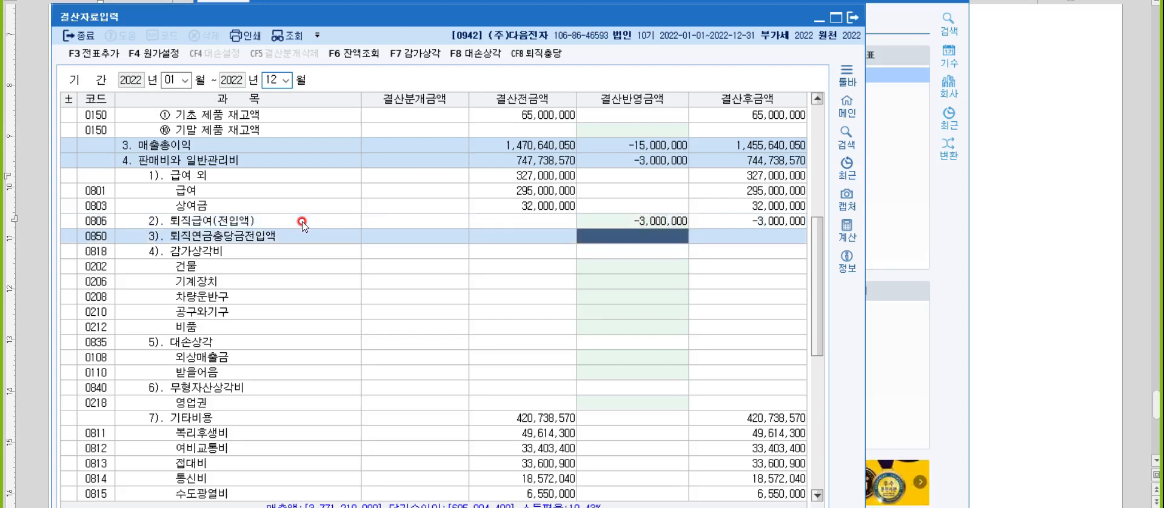
# Add the closing entries to the general vouchers (일반전표) and close 결산자료입력.
pyautogui.click(122, 61)
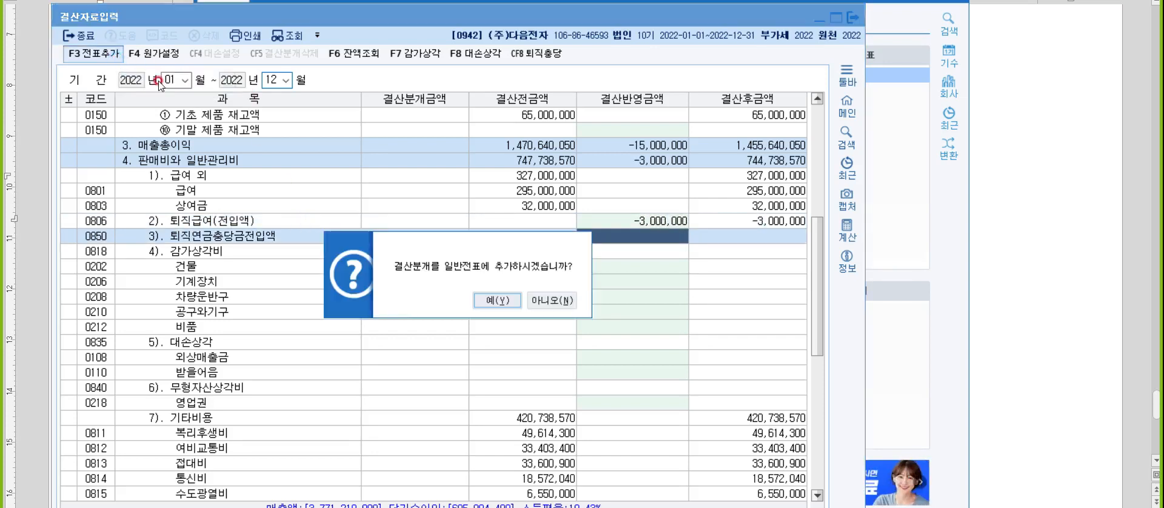
pyautogui.click(491, 306)
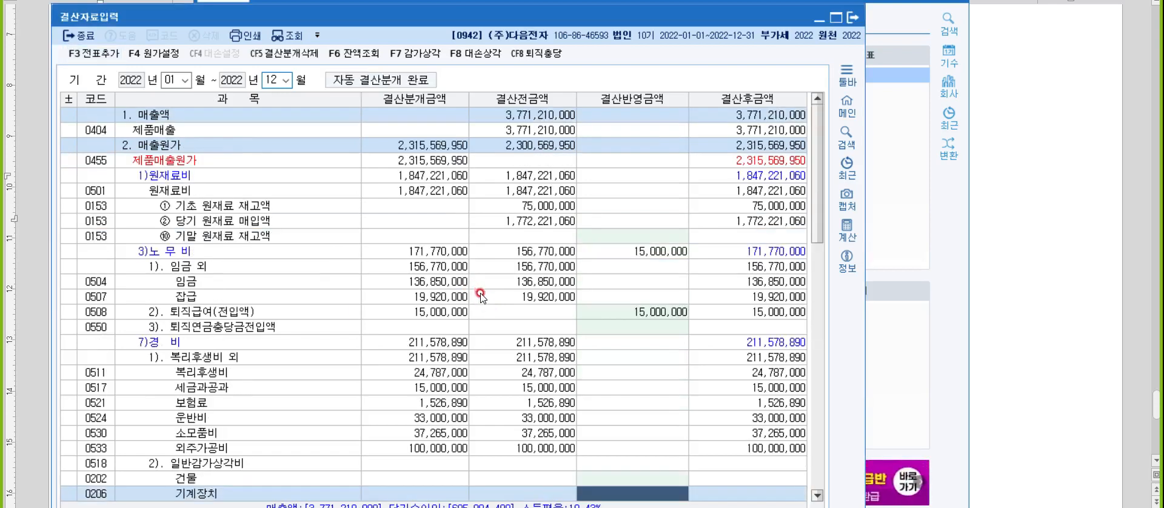
pyautogui.press('Escape')
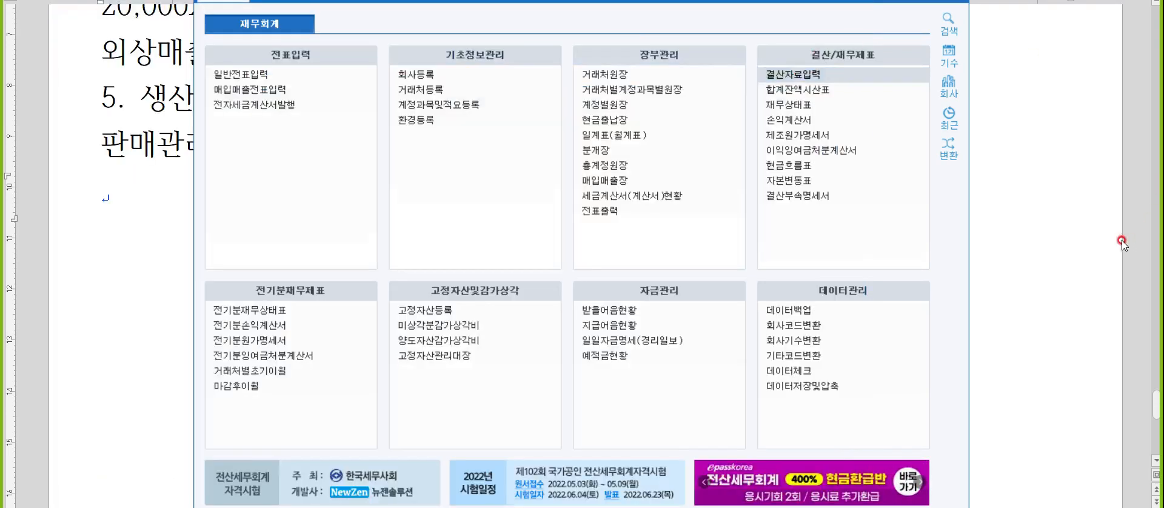
# Return to the notes document and write the heading "문제5. 원천징수" below the 판매관리부문 line.
pyautogui.click(1073, 228)
pyautogui.click(254, 234)
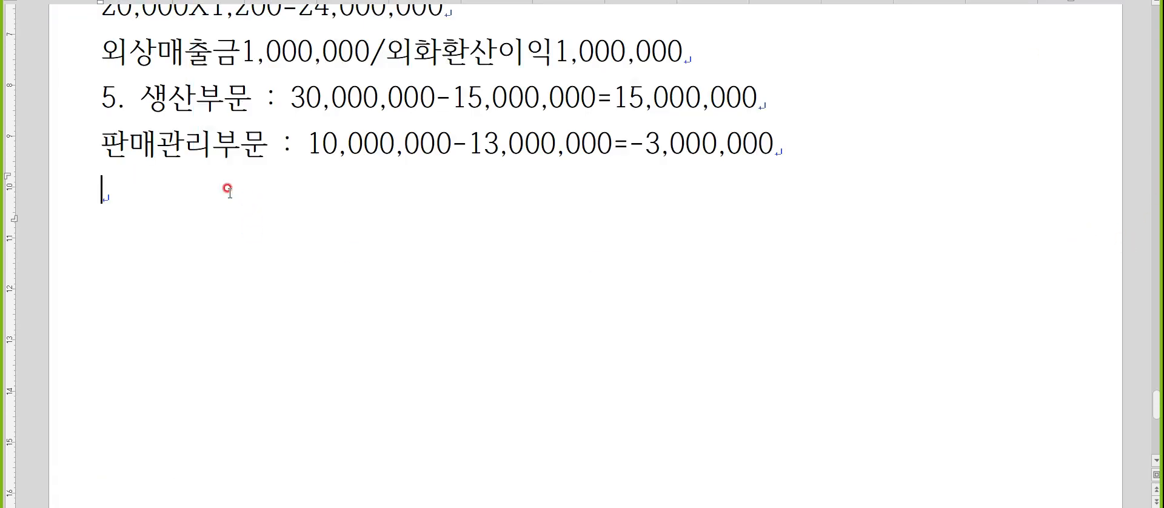
pyautogui.write('문제')
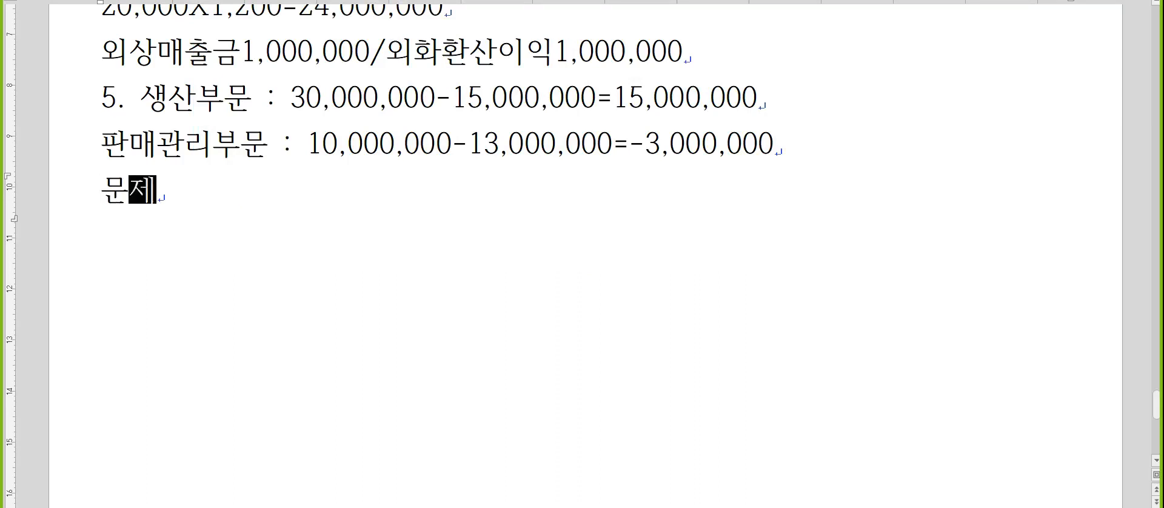
pyautogui.write('5. 원천징수')
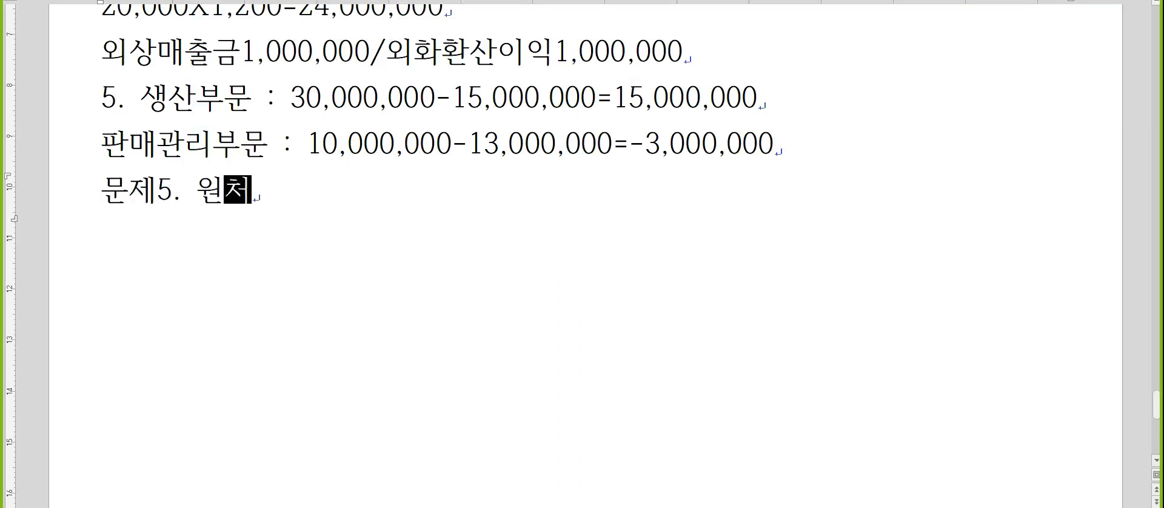
pyautogui.press('Return')
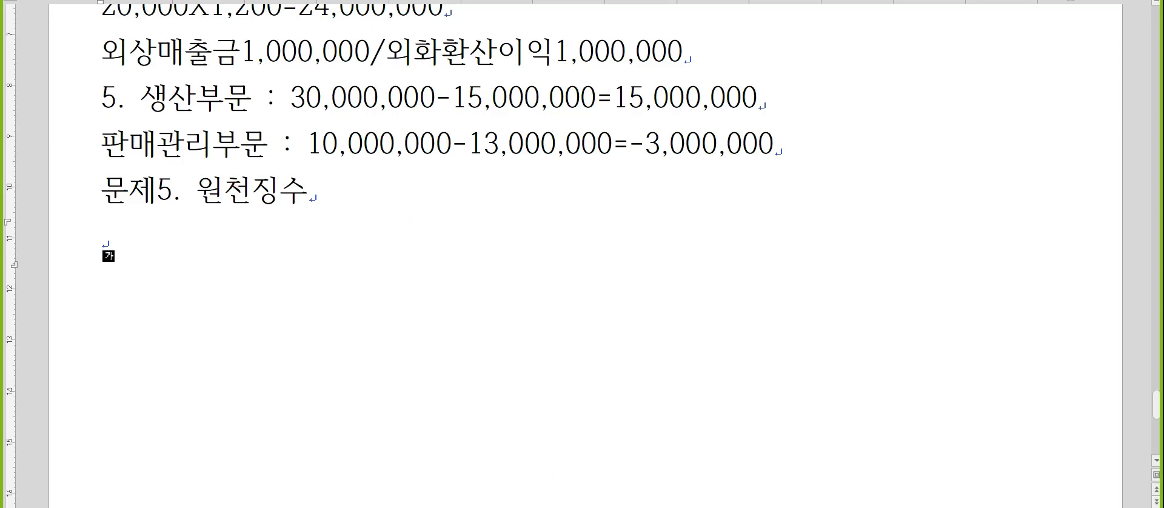
# Switch to the tax accounting program's 사원등록 and add a new employee by entering the employee code and full name.
pyautogui.click(597, 507)
pyautogui.click(328, 2)
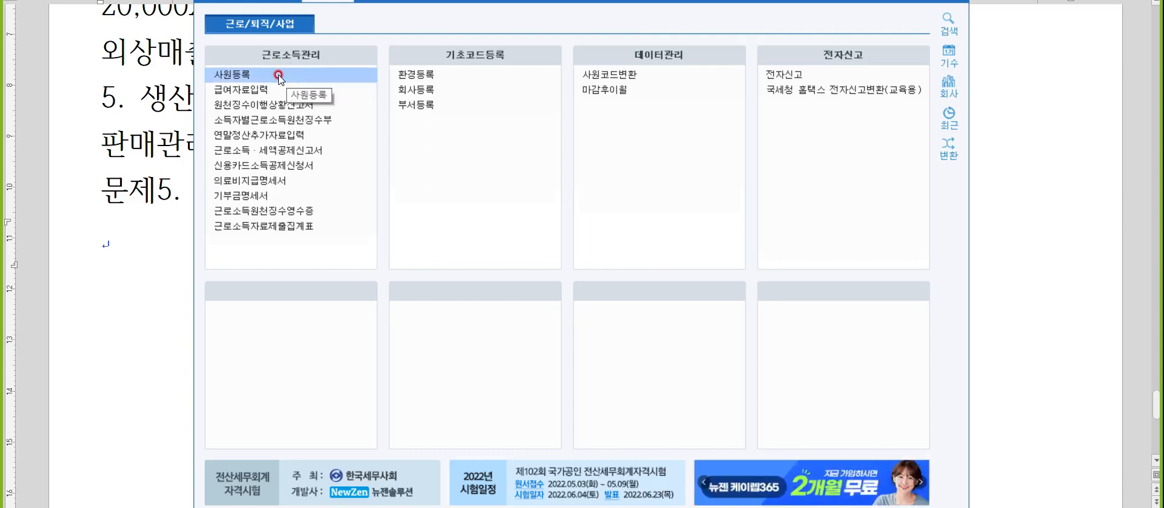
pyautogui.click(279, 75)
pyautogui.press('Down')
pyautogui.write('1')
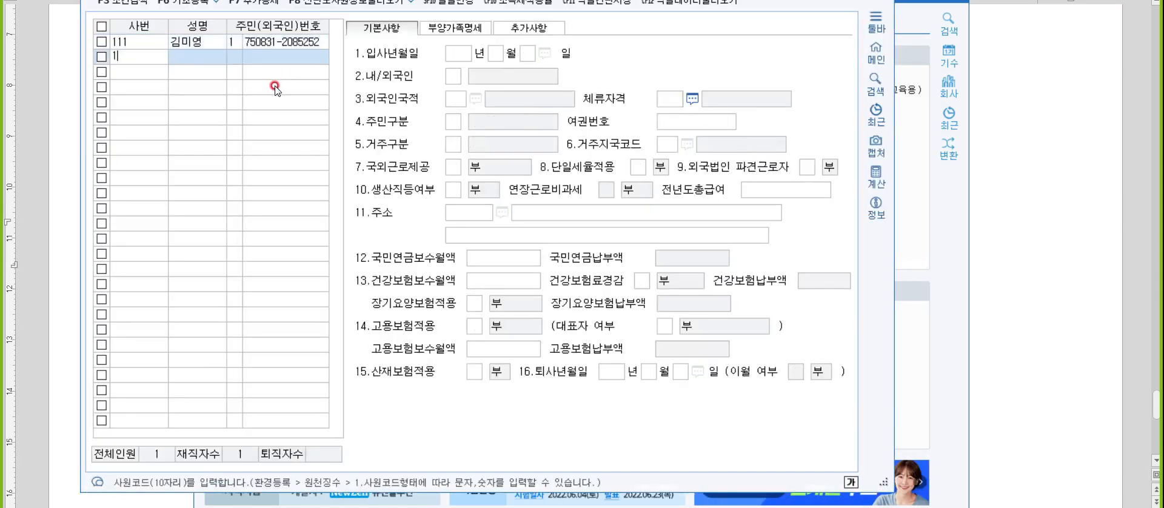
pyautogui.write('05')
pyautogui.press('Return')
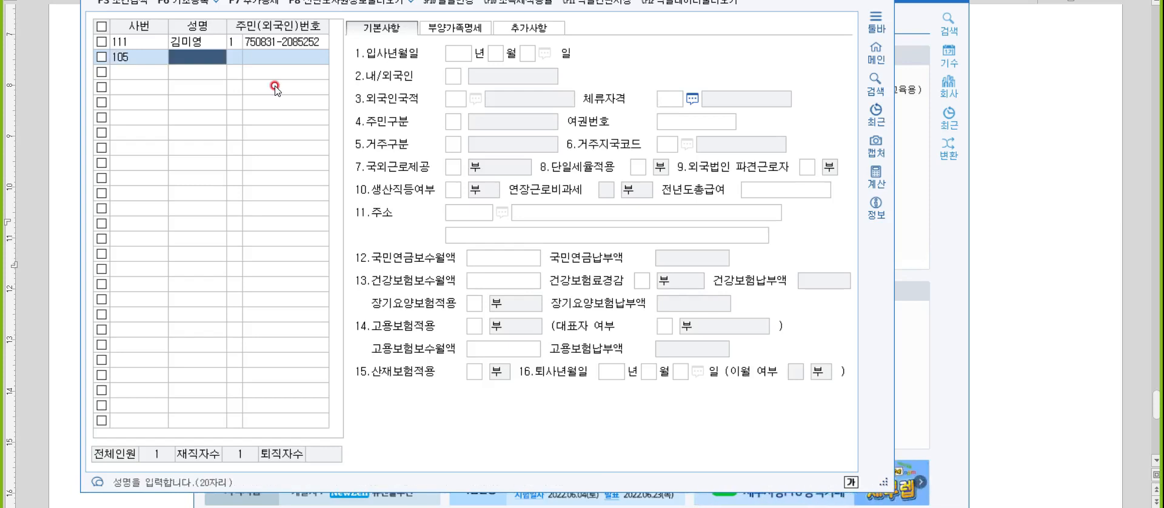
pyautogui.press('Return')
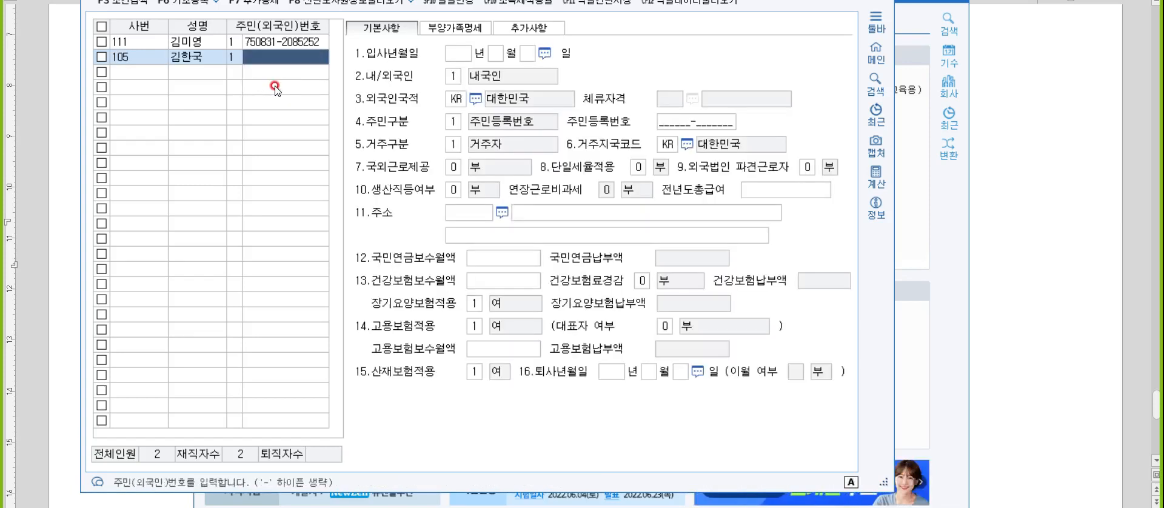
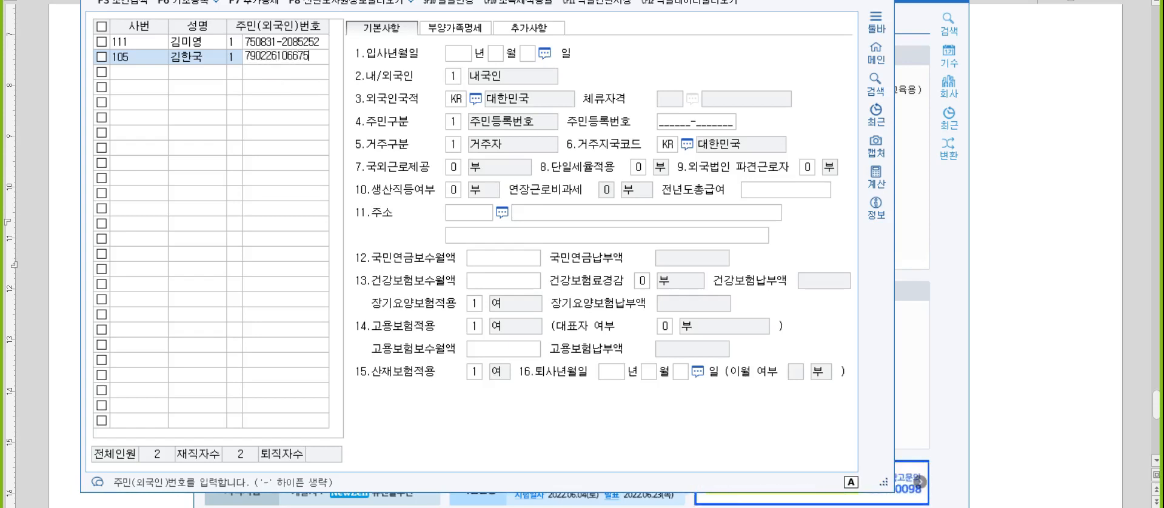
# Enter the new employee's resident registration number.
pyautogui.press('Return')
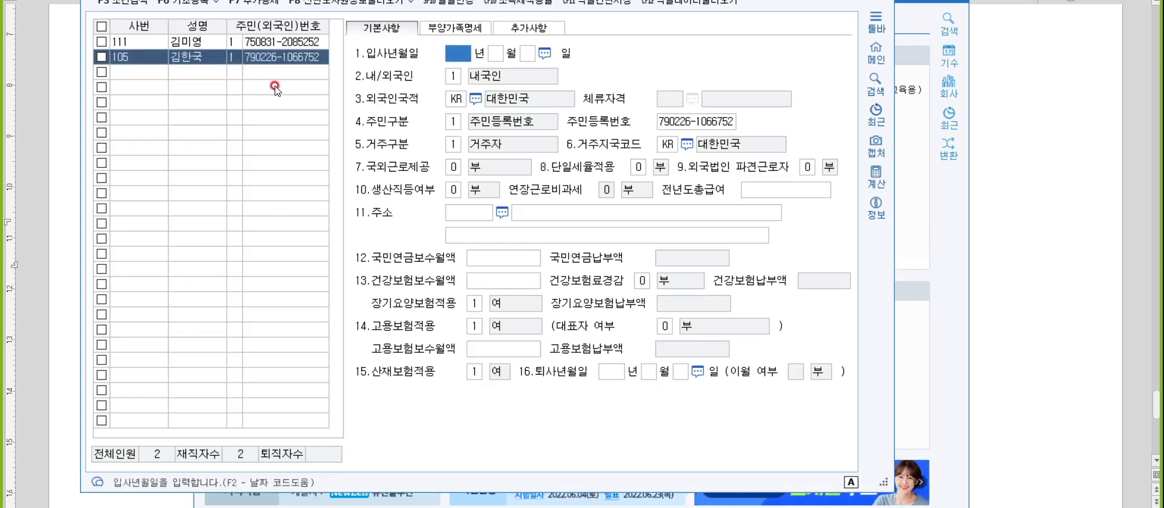
# Set the new employee's 입사년월일 to 2022년 1월 1일 and accept the default 내국인 and residency settings.
pyautogui.write('2022')
pyautogui.press('Return')
pyautogui.write('1')
pyautogui.press('Return')
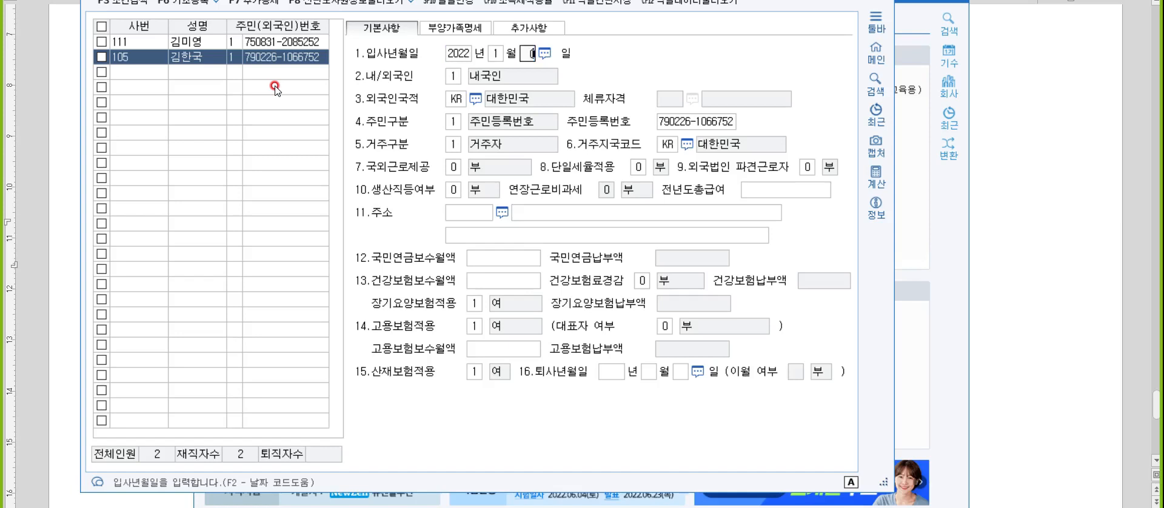
pyautogui.write('1')
pyautogui.press('Return')
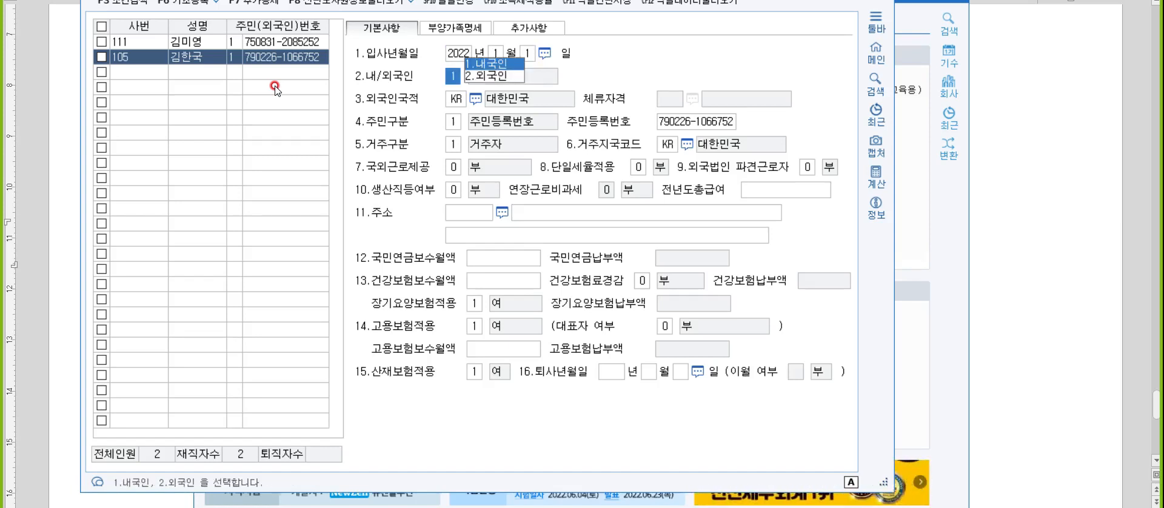
pyautogui.press('Return')
pyautogui.press('Return')
pyautogui.press('Return')
pyautogui.press('Return')
pyautogui.press('Return')
pyautogui.press('Return')
pyautogui.press('Return')
pyautogui.press('Return')
pyautogui.press('Return')
pyautogui.press('Return')
pyautogui.press('Return')
pyautogui.press('Return')
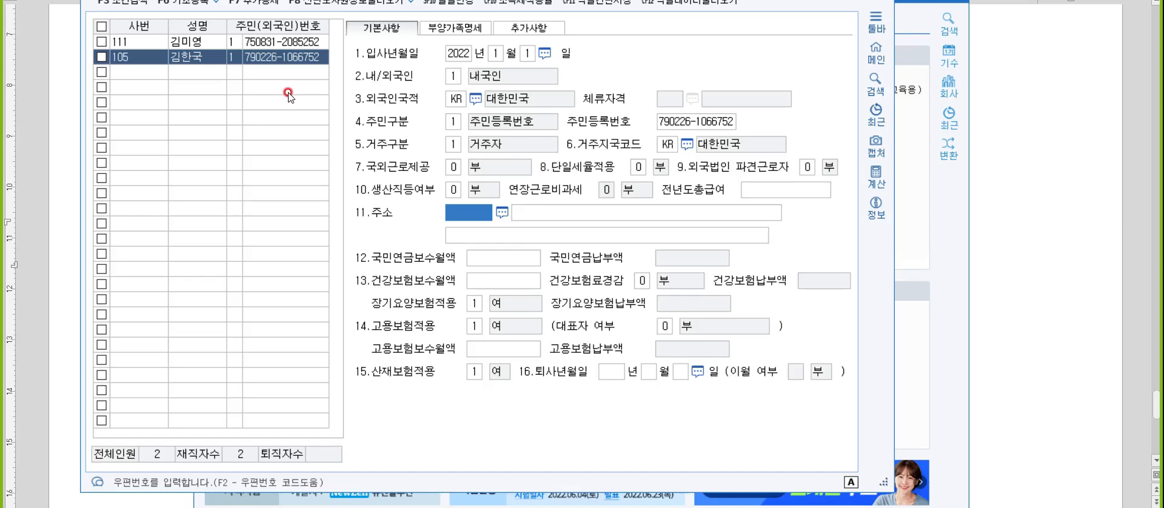
# Add a spouse row with 연말관계 3 in the employee's 부양가족명세 and enter the spouse's full name.
pyautogui.click(465, 27)
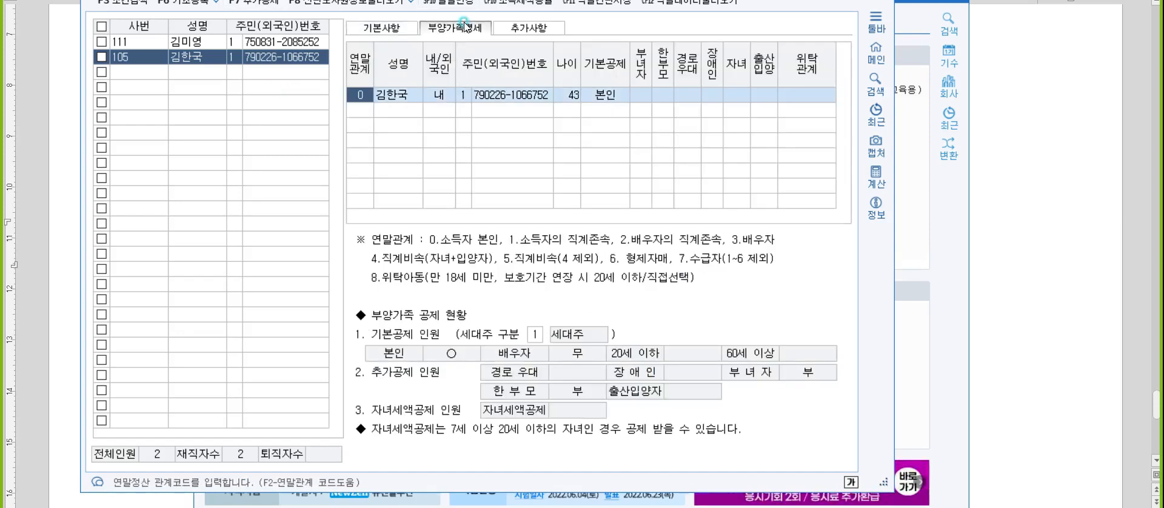
pyautogui.click(367, 114)
pyautogui.click(416, 106)
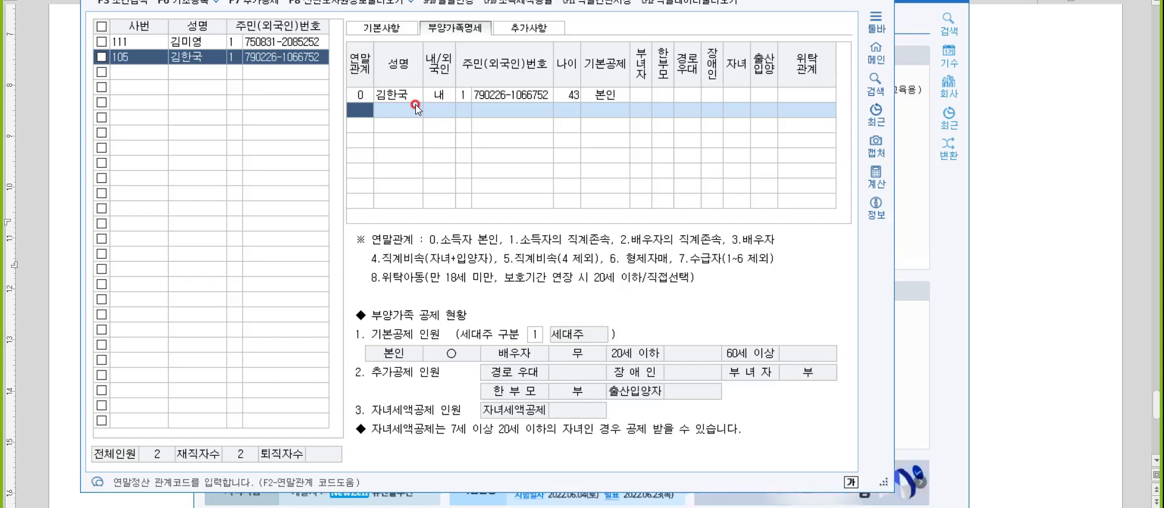
pyautogui.write('3')
pyautogui.press('Return')
pyautogui.press('Return')
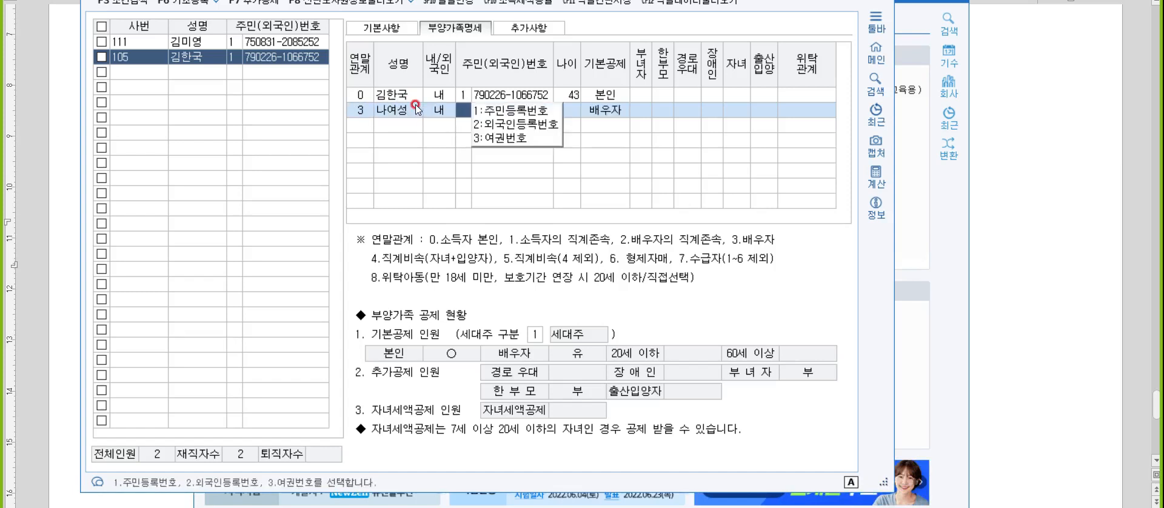
# Set the spouse's ID type to 1:주민등록번호 and enter the spouse's resident registration number.
pyautogui.write('1')
pyautogui.press('Return')
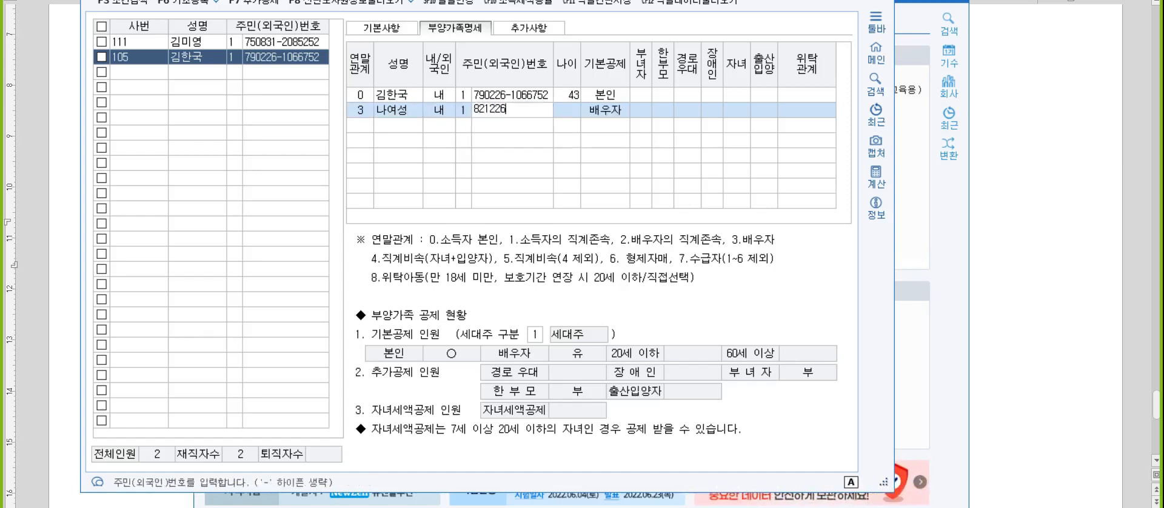
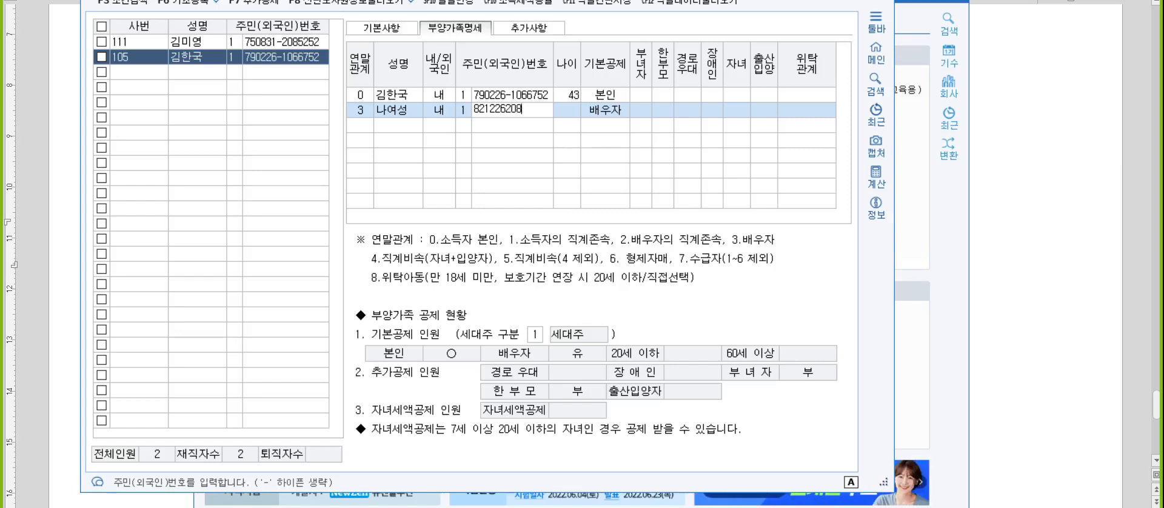
pyautogui.press('Return')
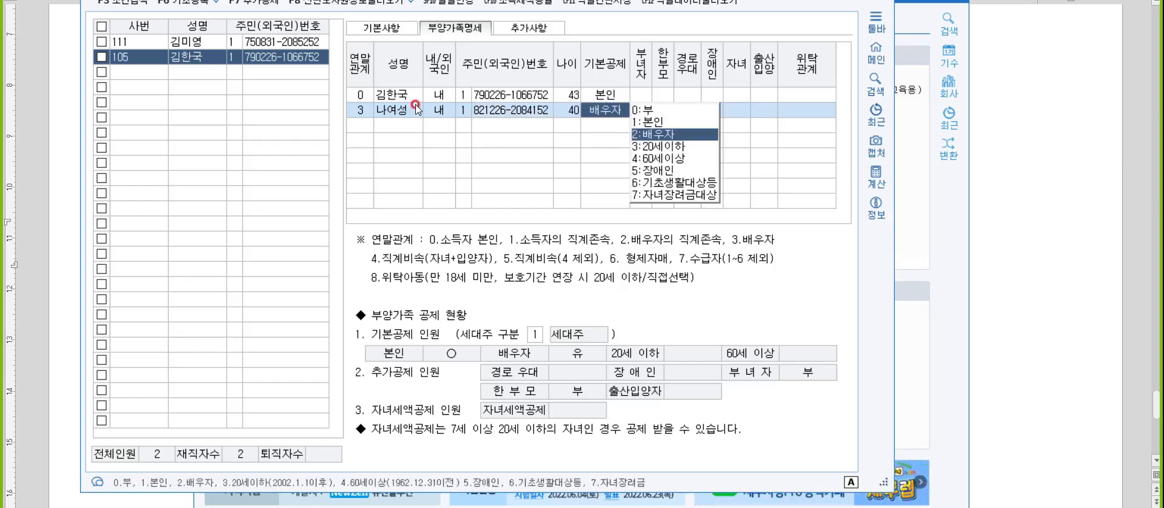
# Set the spouse's 기본공제 to 0:부 and complete the row without additional deductions.
pyautogui.write('0')
pyautogui.press('Return')
pyautogui.press('Return')
pyautogui.press('Return')
pyautogui.press('Return')
pyautogui.press('Return')
pyautogui.press('Return')
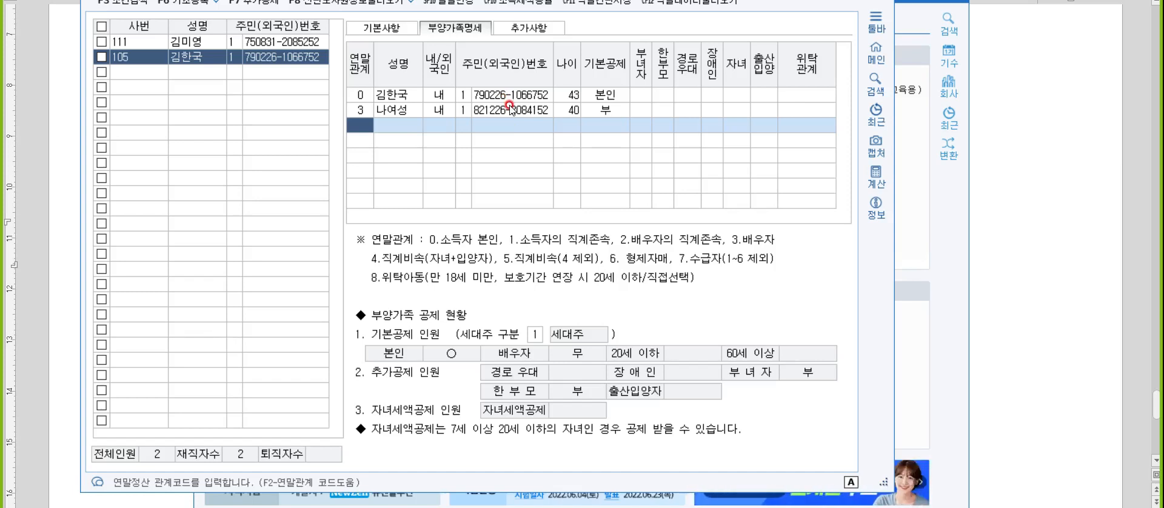
# Add a dependent row with 연말관계 1, enter the parent's full name, and accept 내국인 and 주민등록번호.
pyautogui.write('1')
pyautogui.press('Return')
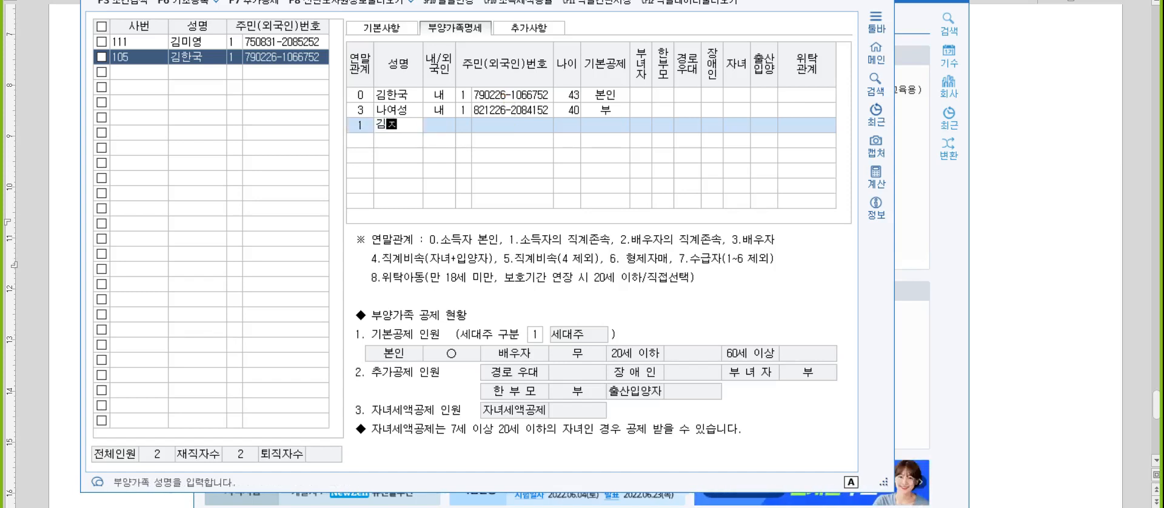
pyautogui.press('Return')
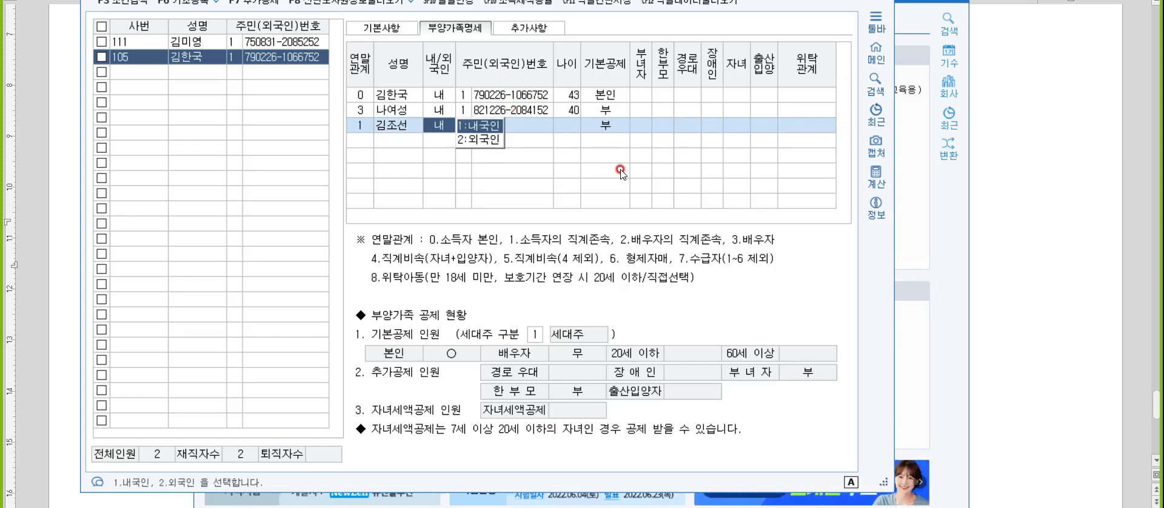
pyautogui.press('Return')
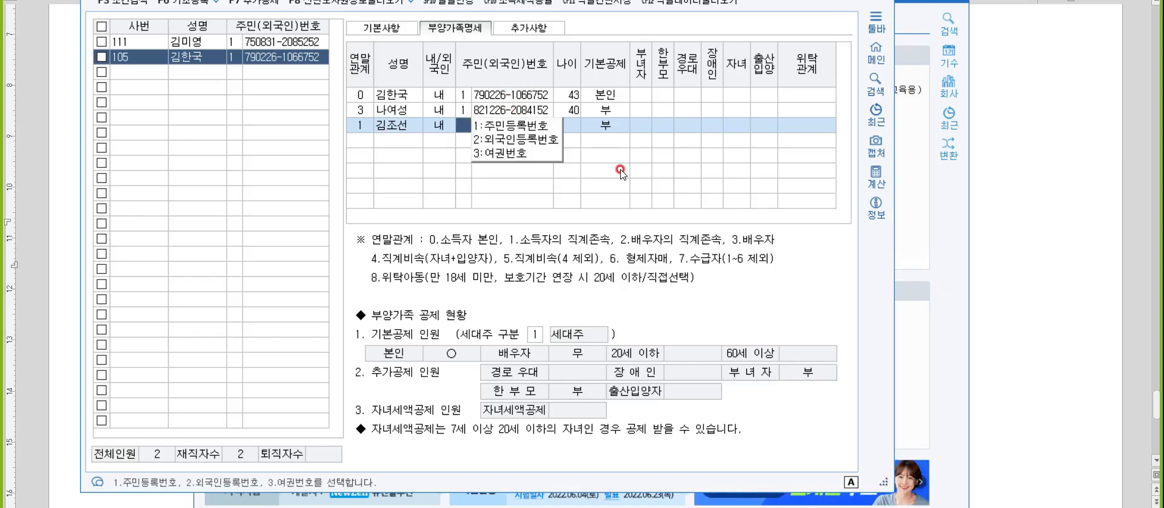
pyautogui.press('Return')
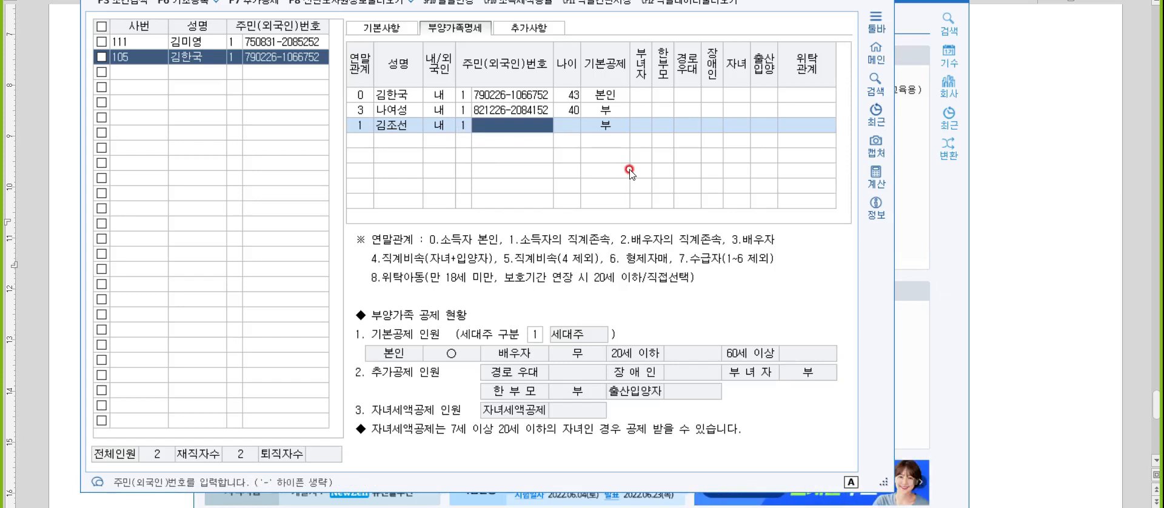
# Enter the parent's resident registration number and accept 60세이상 as the 기본공제.
pyautogui.press('Return')
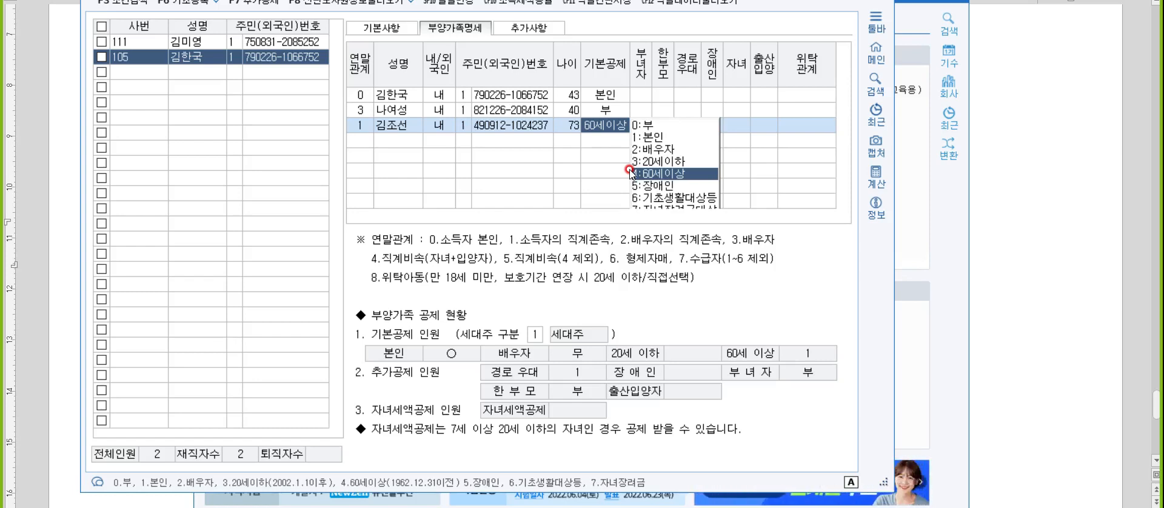
pyautogui.press('Return')
pyautogui.press('Return')
pyautogui.press('Return')
pyautogui.press('Return')
pyautogui.press('Return')
pyautogui.press('Return')
pyautogui.press('Return')
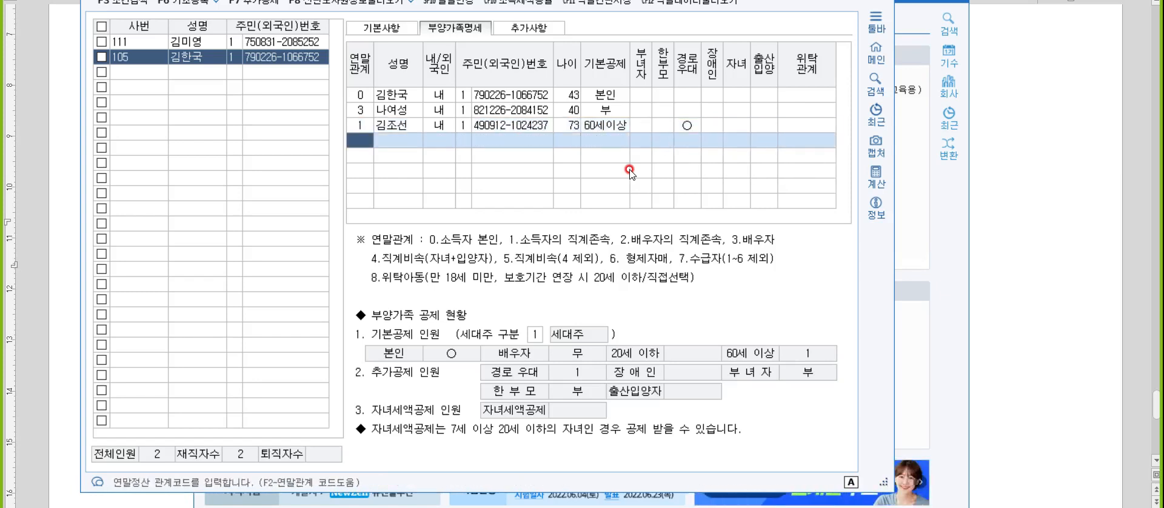
# Add a row with 연말관계 2, enter the spouse's parent's full name, and choose 내국인 and 1:주민등록번호.
pyautogui.write('2')
pyautogui.press('Return')
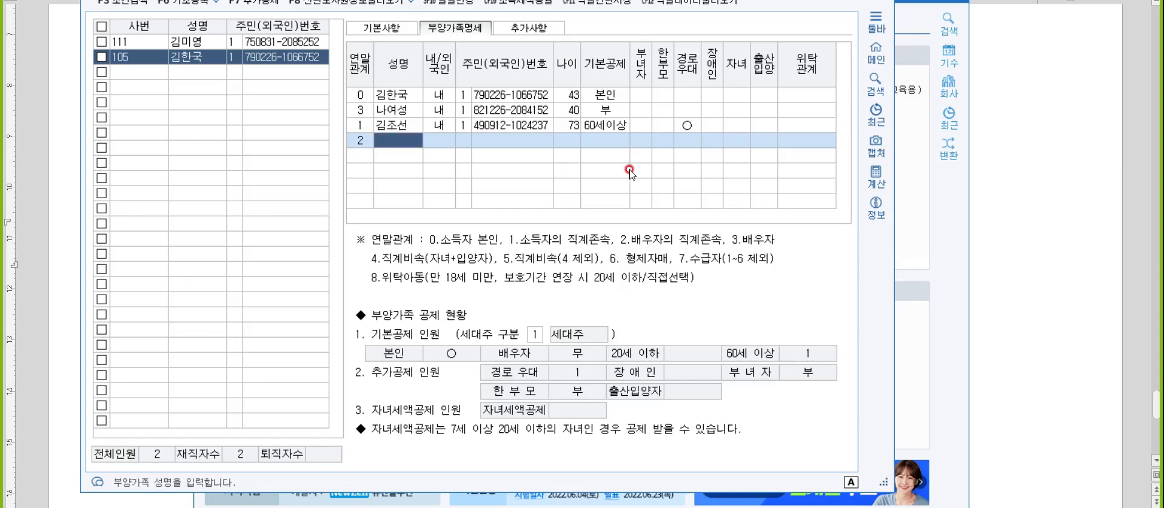
pyautogui.press('Return')
pyautogui.press('Return')
pyautogui.press('Left')
pyautogui.write('1')
# Enter the resident registration number of the spouse's parent and accept 60세이상 as the 기본공제.
pyautogui.press('Return')
pyautogui.press('Return')
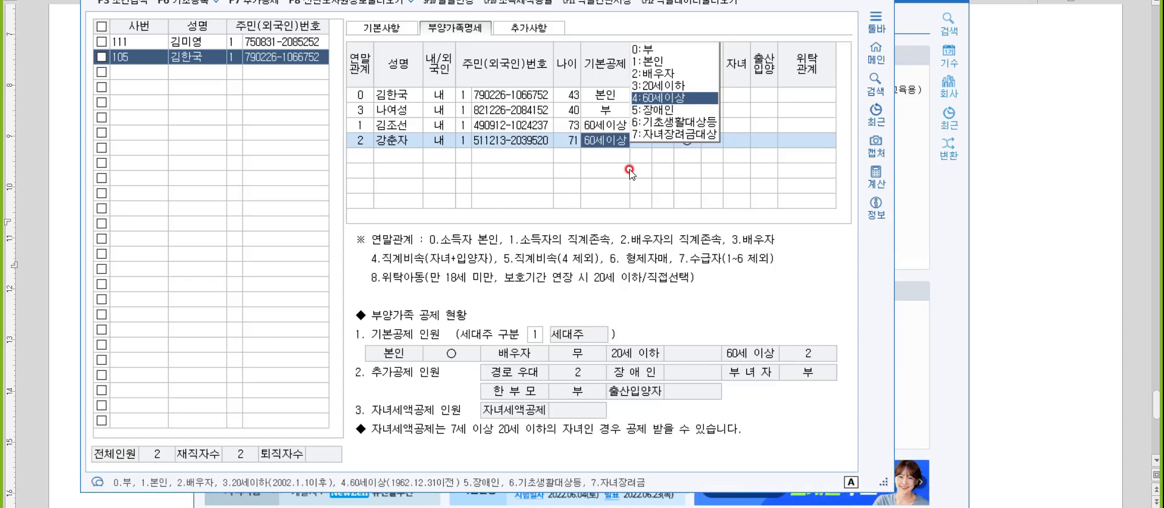
pyautogui.press('Return')
pyautogui.press('Return')
pyautogui.press('Return')
pyautogui.press('Return')
pyautogui.press('Return')
pyautogui.press('Return')
pyautogui.press('Return')
pyautogui.press('Return')
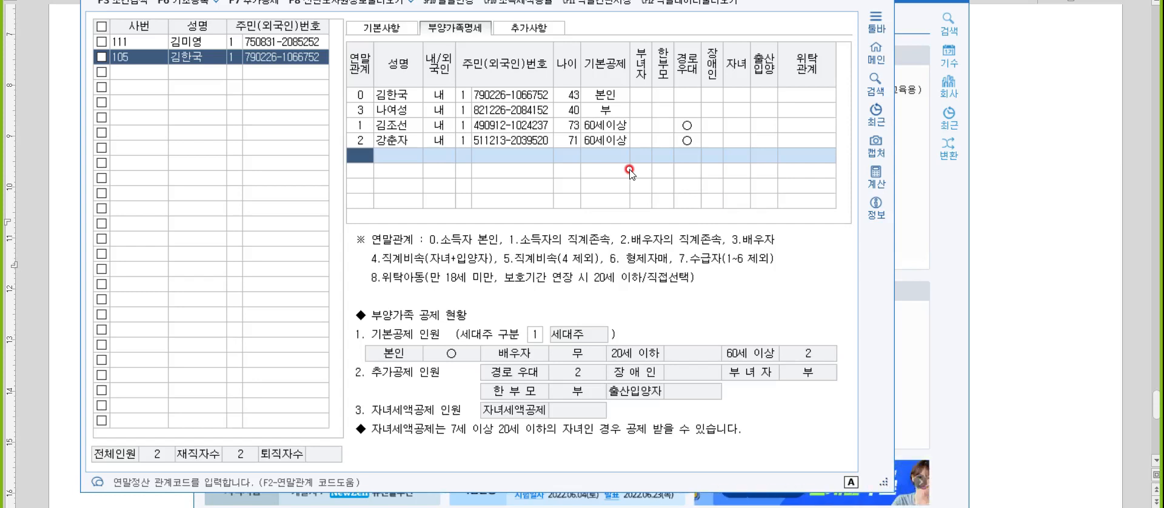
# Add a row with 연말관계 4, enter the first child's full name, and accept 내국인 and 주민등록번호.
pyautogui.write('4')
pyautogui.press('Return')
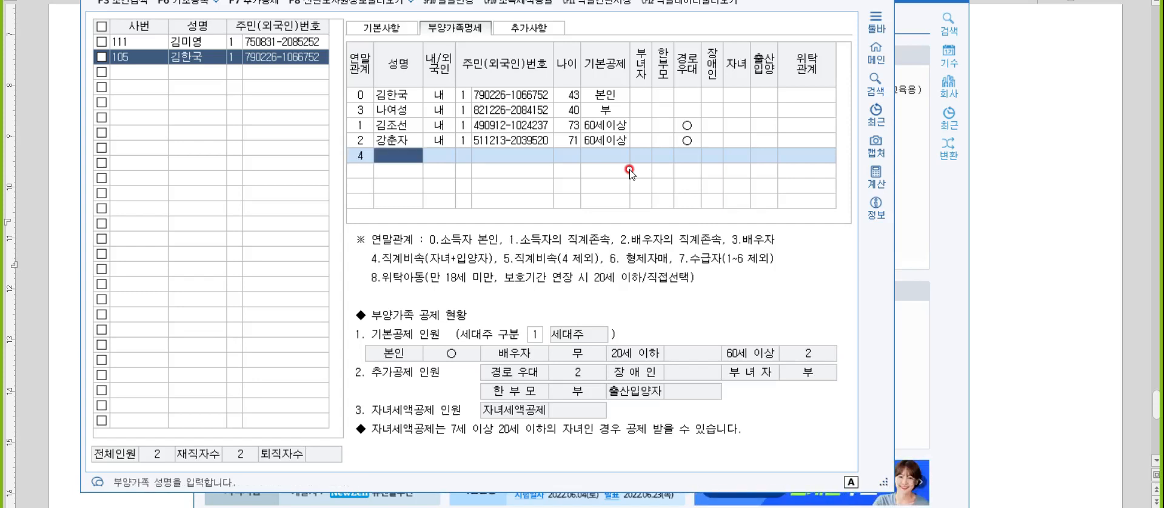
pyautogui.press('Return')
pyautogui.press('Return')
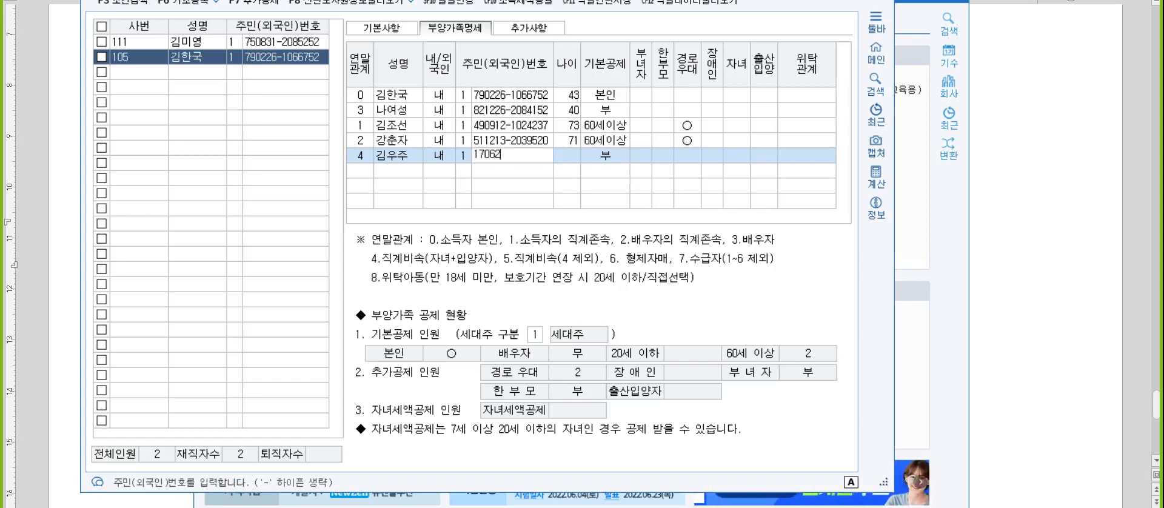
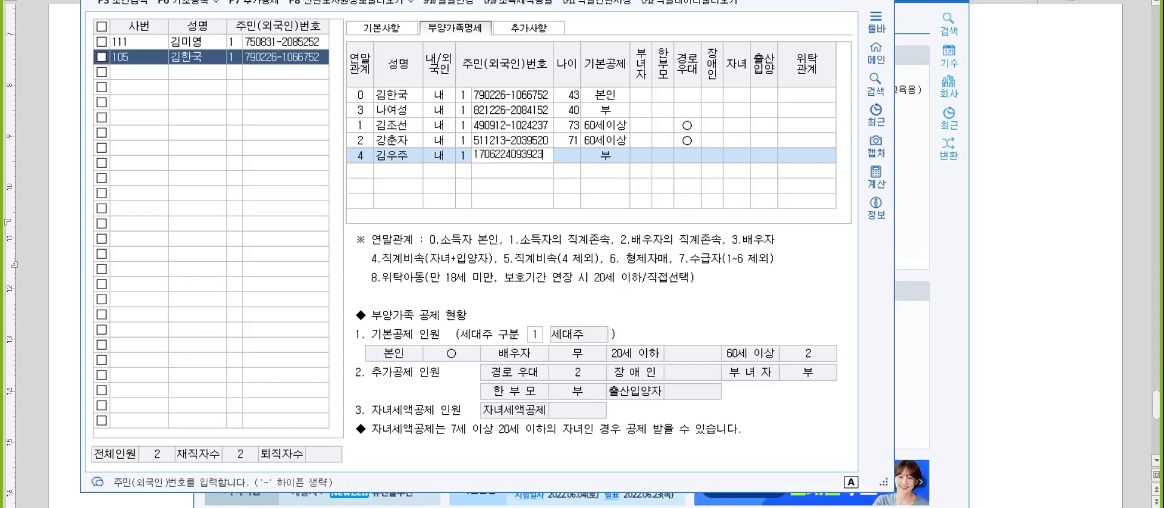
# Enter the first child's resident registration number.
pyautogui.press('Return')
# Set the first child's 기본공제 to 5:장애인 and the 장애인 classification to 1:장애인복지법.
pyautogui.write('5')
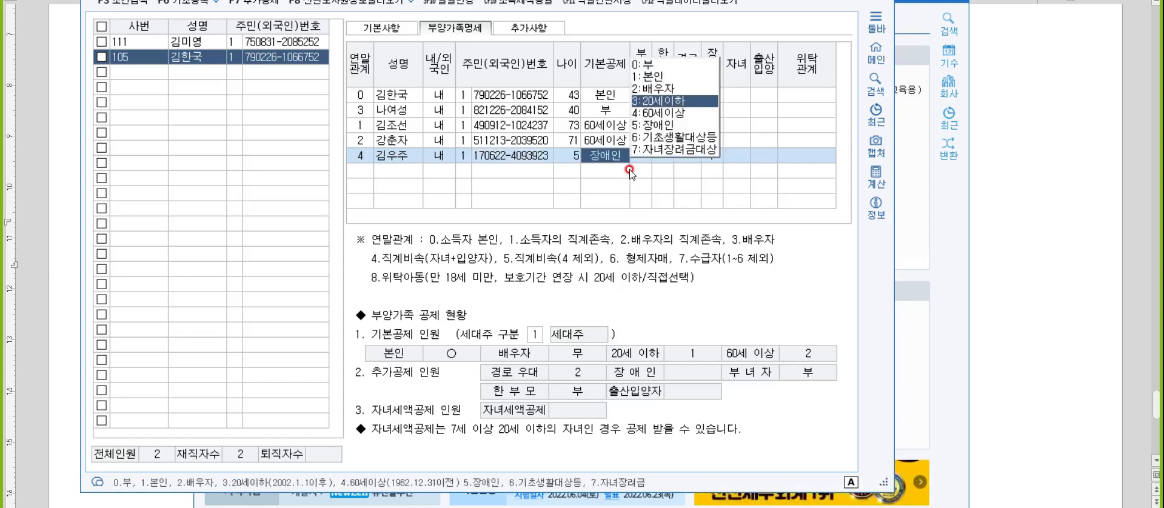
pyautogui.press('Return')
pyautogui.press('Return')
pyautogui.press('Return')
pyautogui.press('Return')
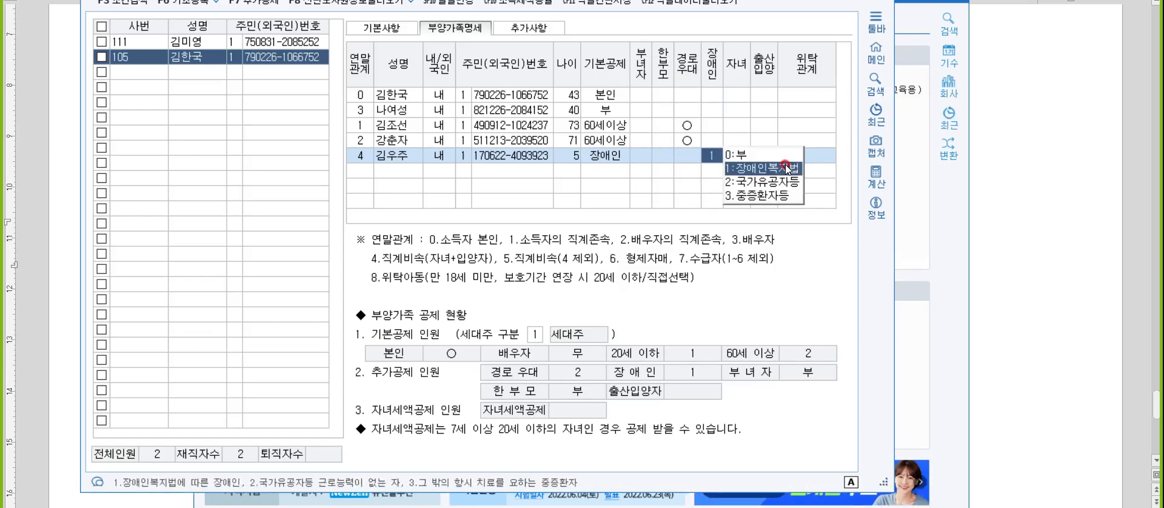
pyautogui.click(787, 169)
pyautogui.press('Return')
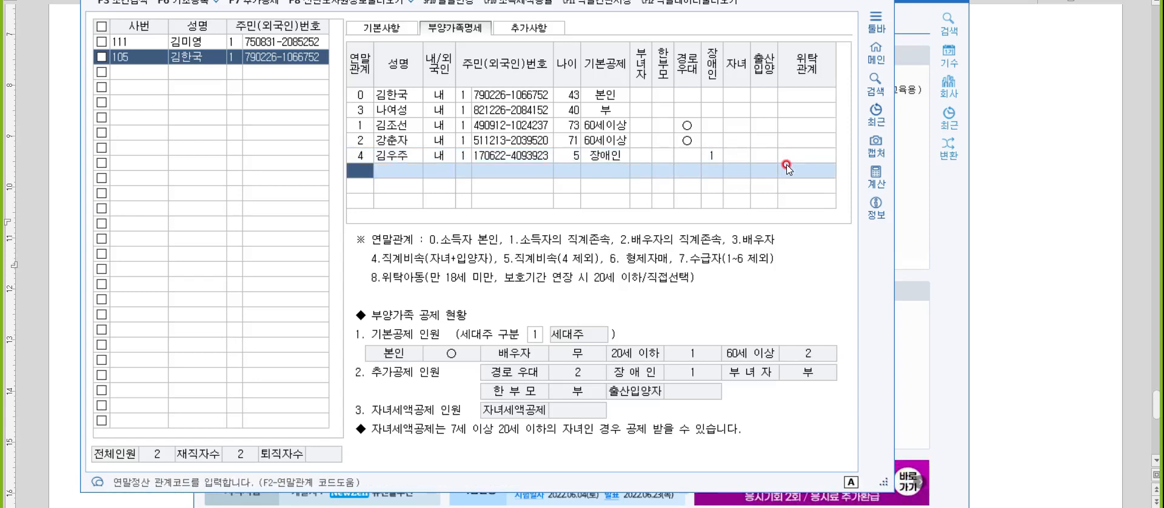
# Start another row with 연말관계 4 and change the first child's 기본공제 to 3:20세이하, keeping the 장애인복지법 classification.
pyautogui.write('4')
pyautogui.press('Return')
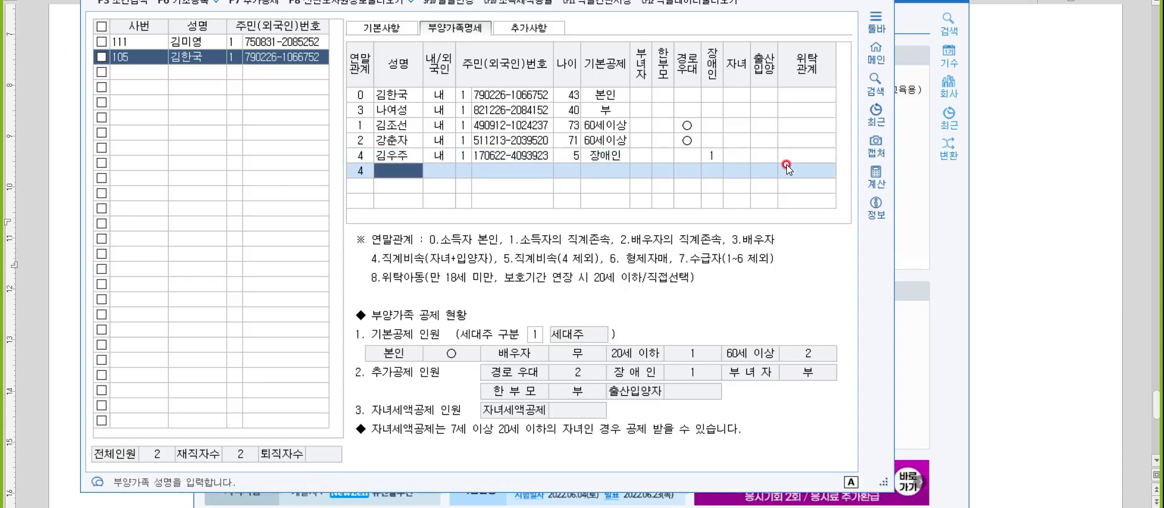
pyautogui.click(609, 152)
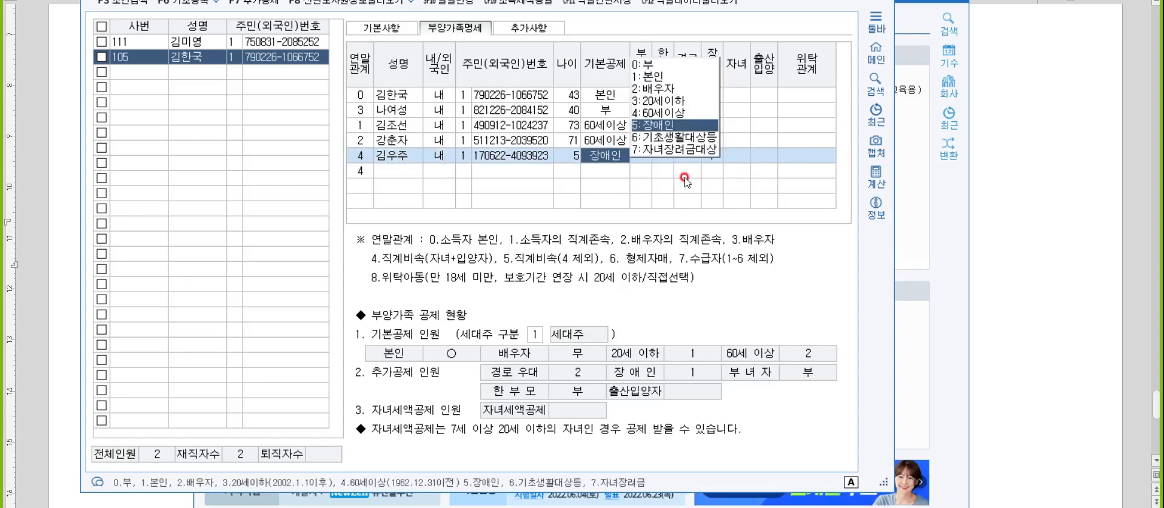
pyautogui.write('3')
pyautogui.press('Return')
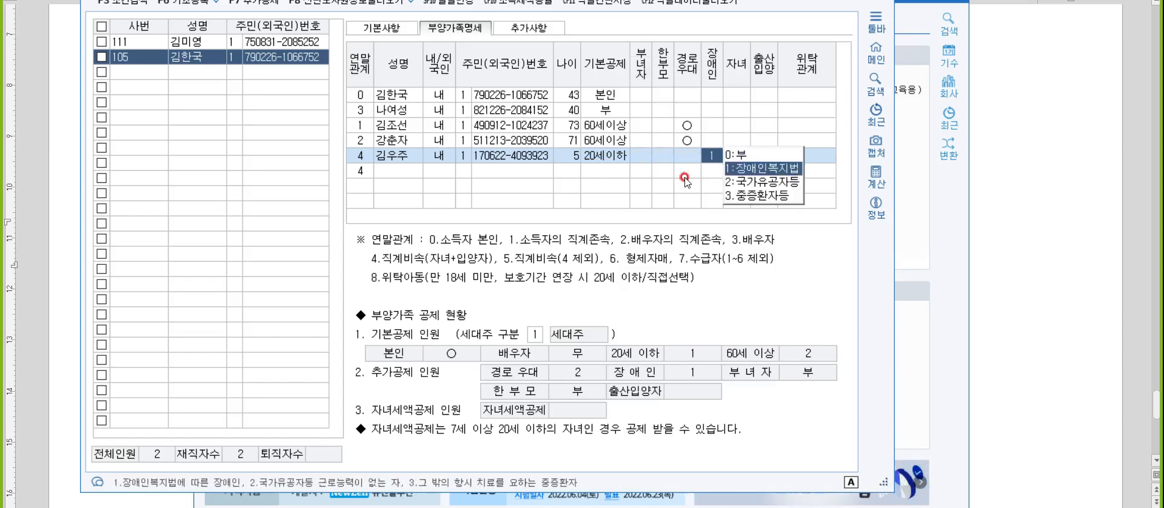
pyautogui.press('Return')
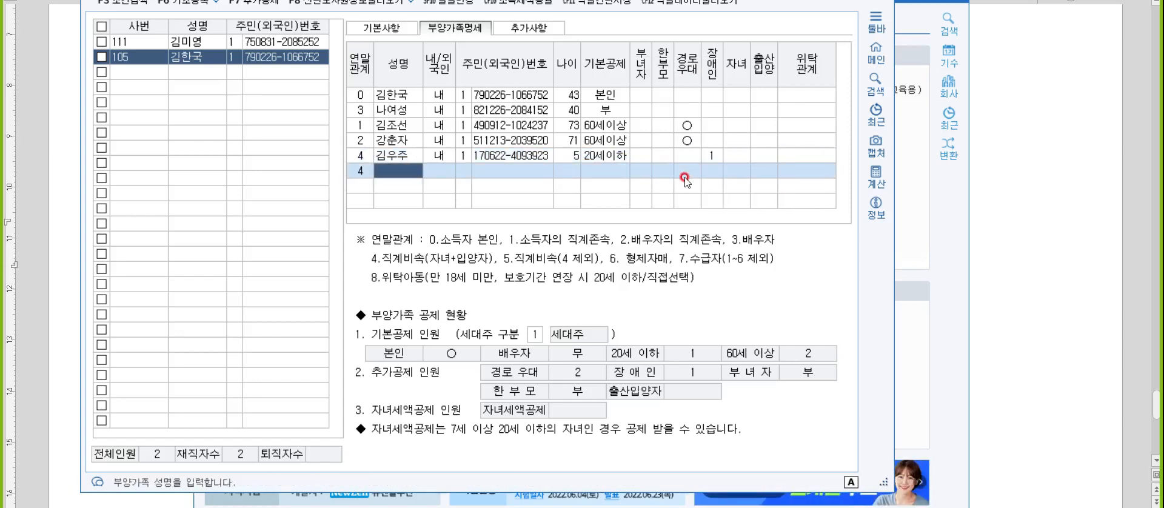
# Enter the second child's full name and resident registration number, accepting 20세이하 as the 기본공제.
pyautogui.press('Return')
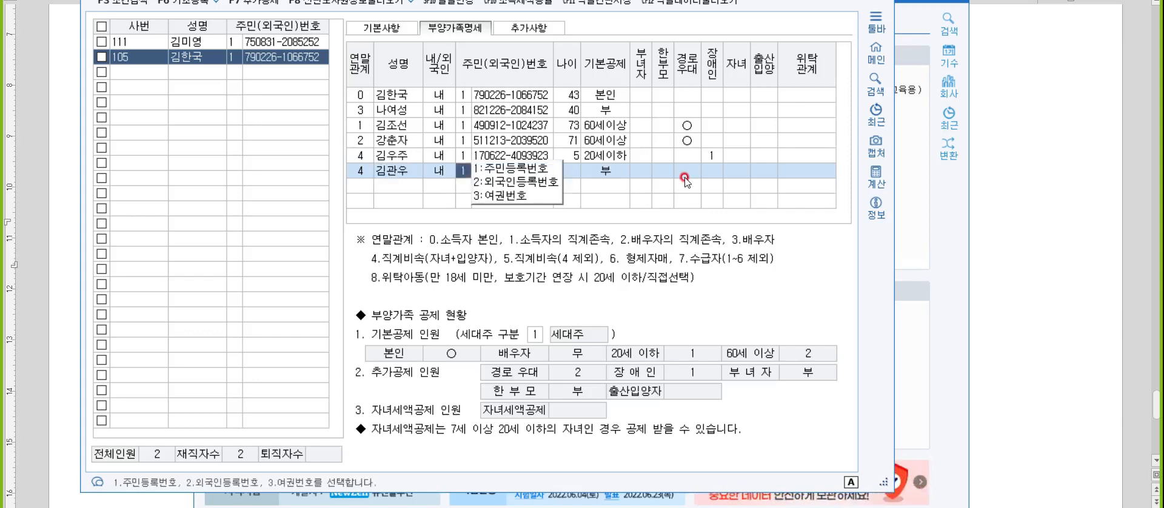
pyautogui.press('Return')
pyautogui.press('Return')
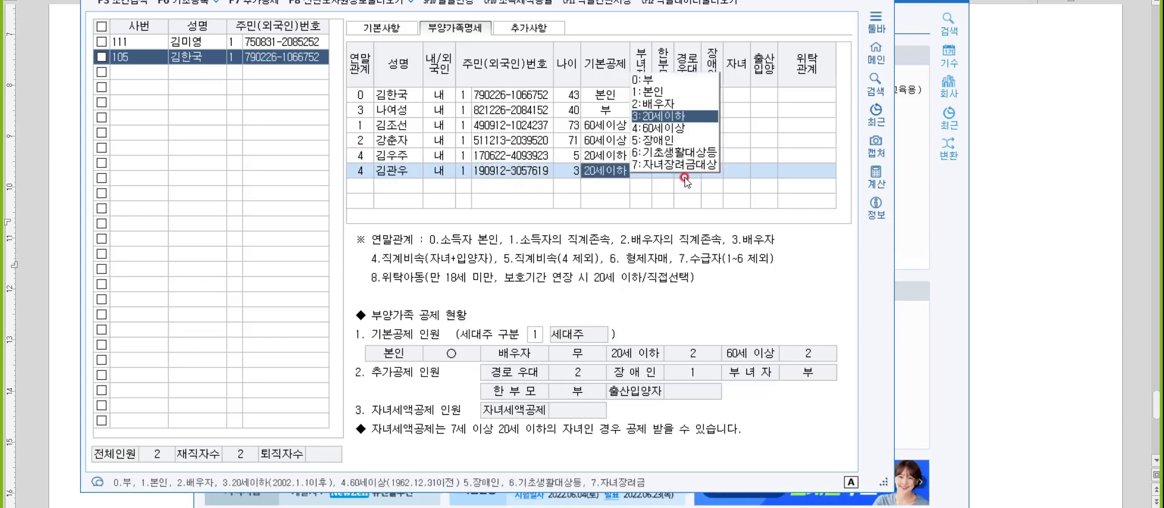
pyautogui.press('Return')
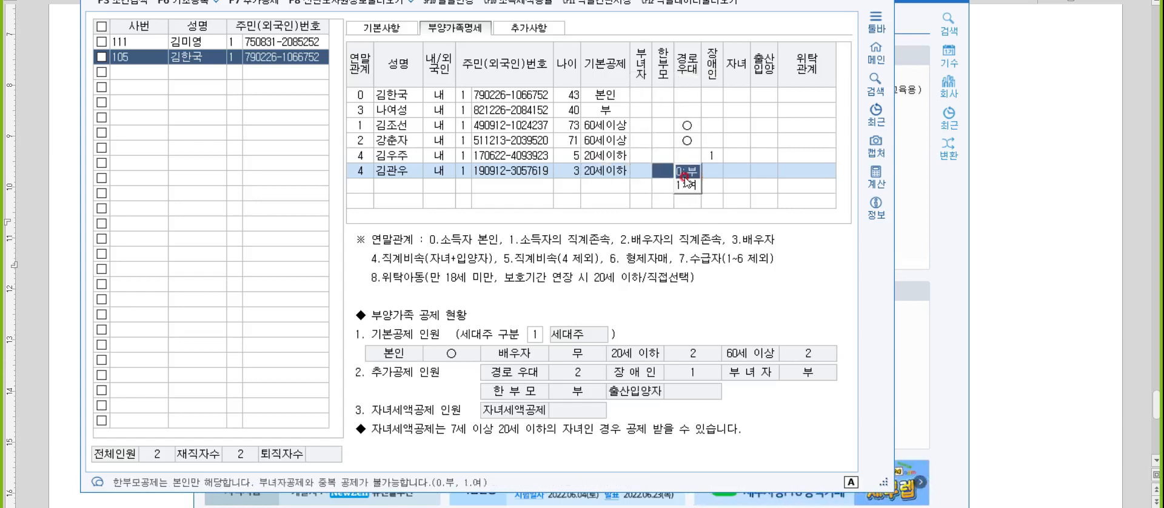
pyautogui.press('Return')
# Add a row with 연말관계 6, enter the sibling's full name, and accept 내국인 and 주민등록번호.
pyautogui.press('Return')
pyautogui.write('6')
pyautogui.press('Return')
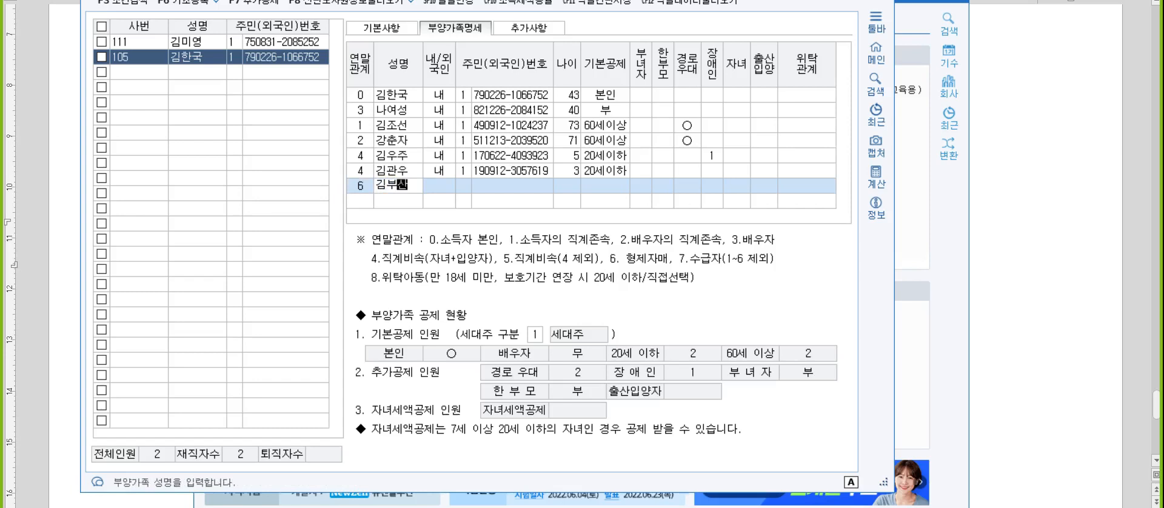
pyautogui.press('Return')
pyautogui.press('Return')
# Enter the sibling's resident registration number.
pyautogui.write('89')
pyautogui.press('BackSpace')
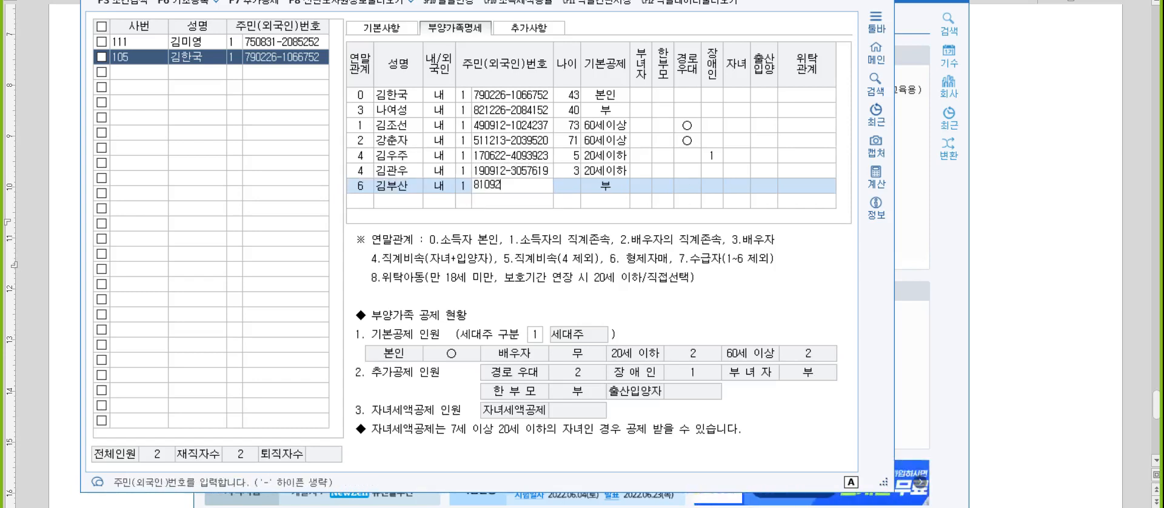
pyautogui.press('Return')
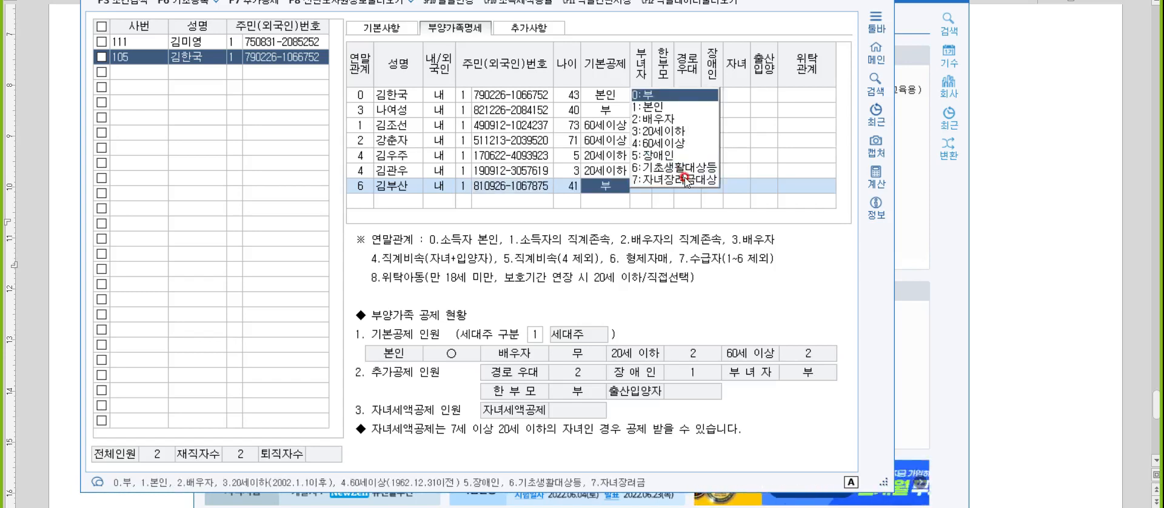
# Set the sibling's 기본공제 to 5:장애인 and the 장애인 classification to 3:중증환자등.
pyautogui.press('5')
pyautogui.press('Return')
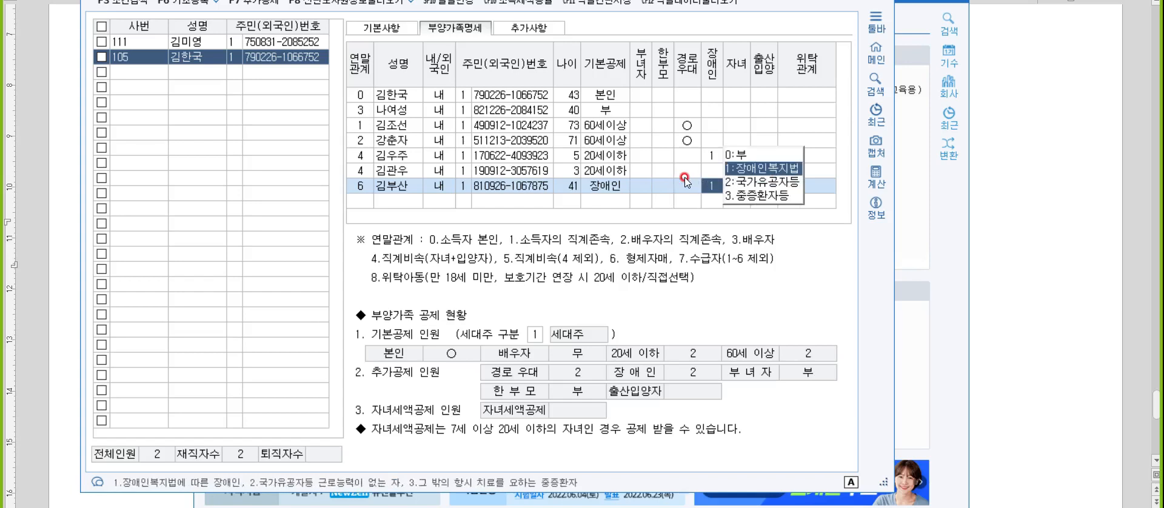
pyautogui.press('3')
pyautogui.press('Return')
pyautogui.press('Return')
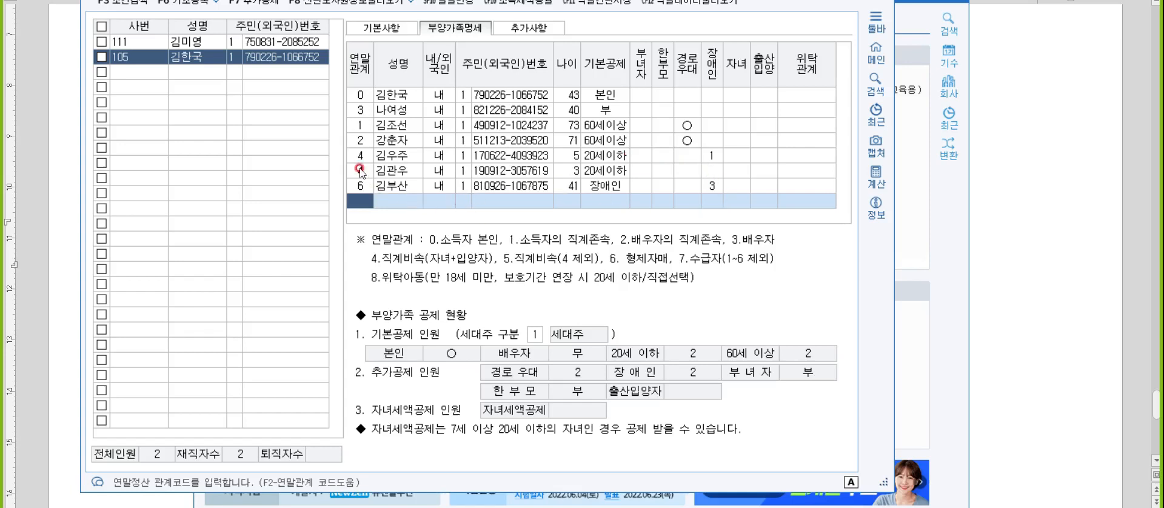
# Close the employee registration, open 연말정산추가자료입력, and load the employee with 사번 111.
pyautogui.click(360, 141)
pyautogui.click(361, 142)
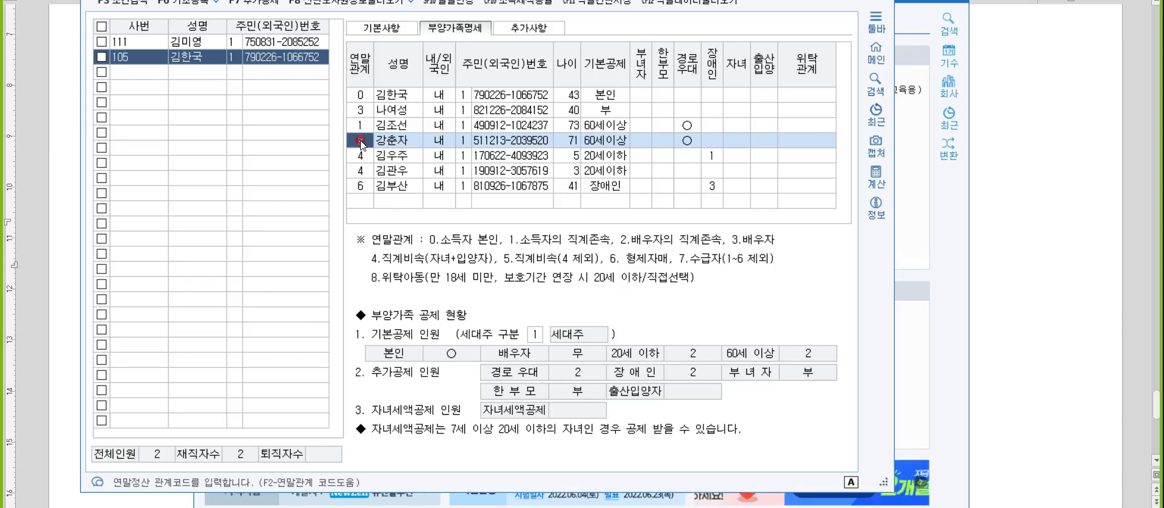
pyautogui.press('Escape')
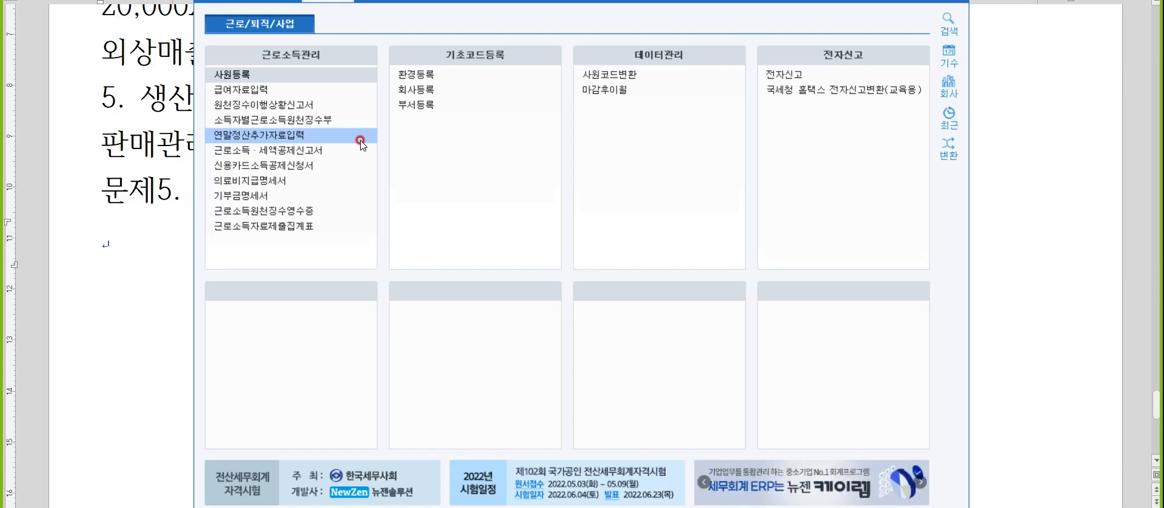
pyautogui.click(349, 140)
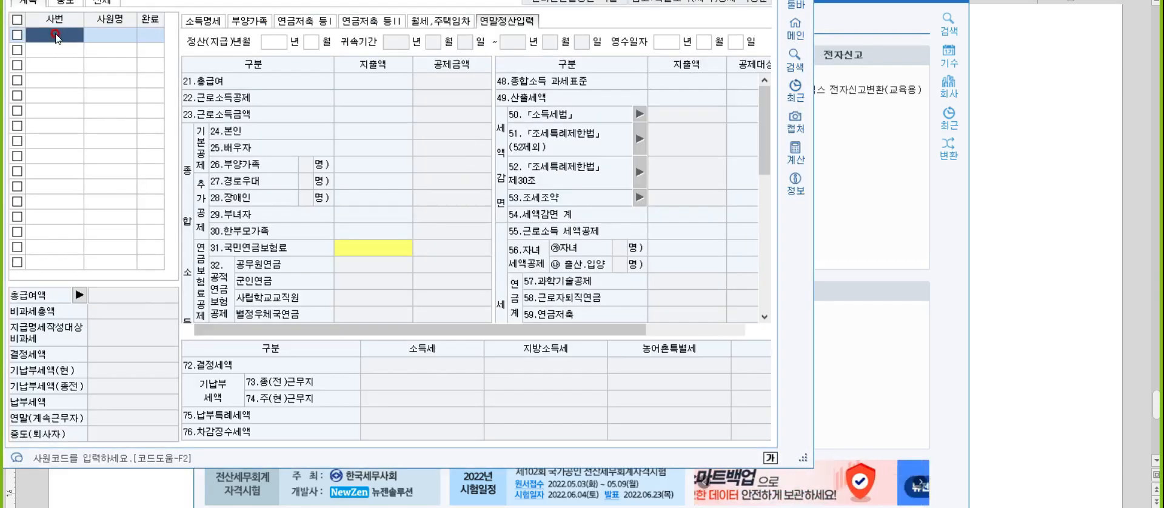
pyautogui.write('111')
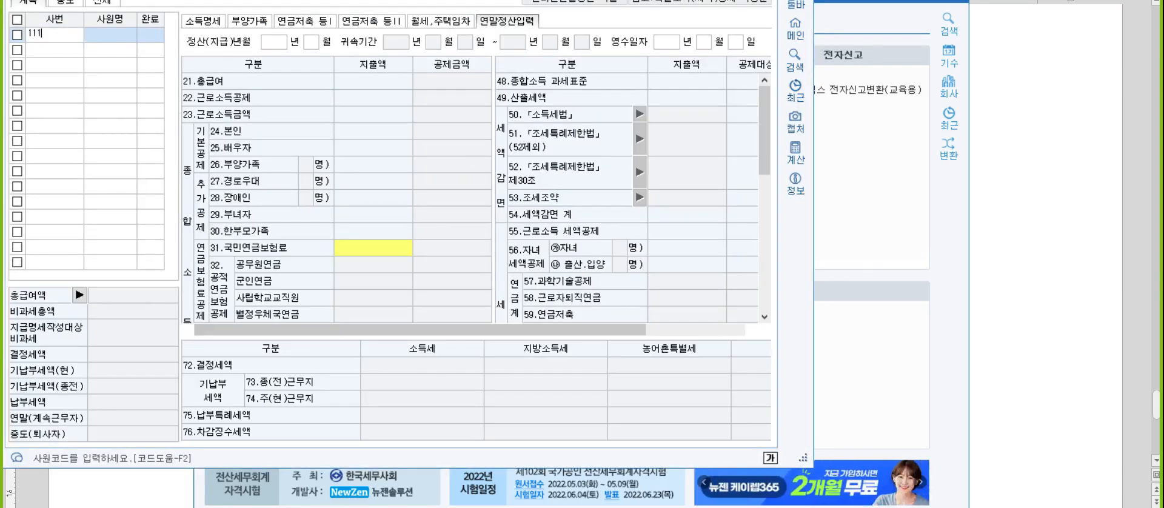
pyautogui.press('Return')
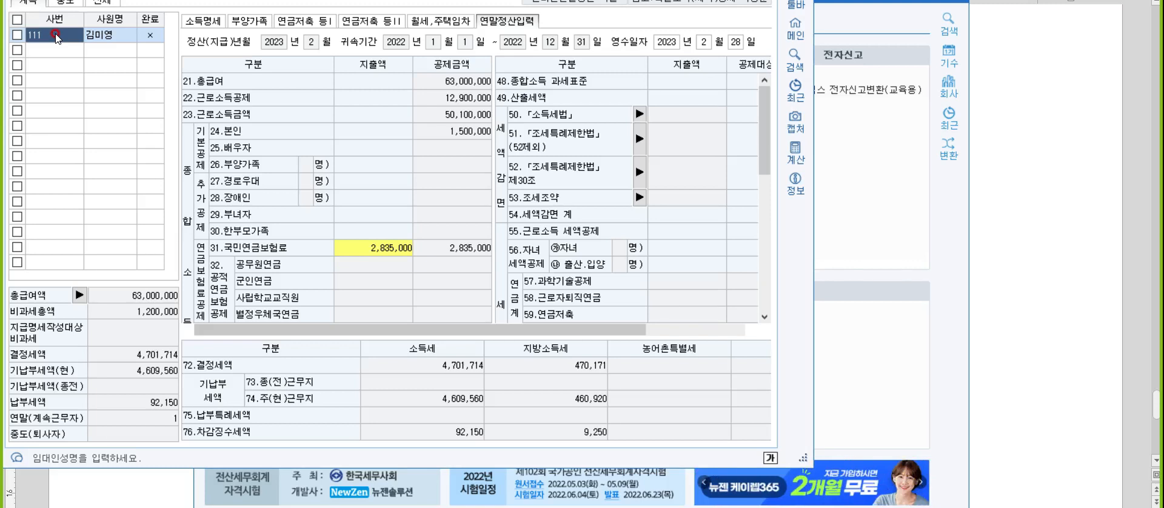
# Open the employee's 부양가족 list and keep the first direct ascendant's 기본공제 at 0:부, leaving the remaining deduction fields unset.
pyautogui.click(249, 20)
pyautogui.click(495, 85)
pyautogui.click(513, 85)
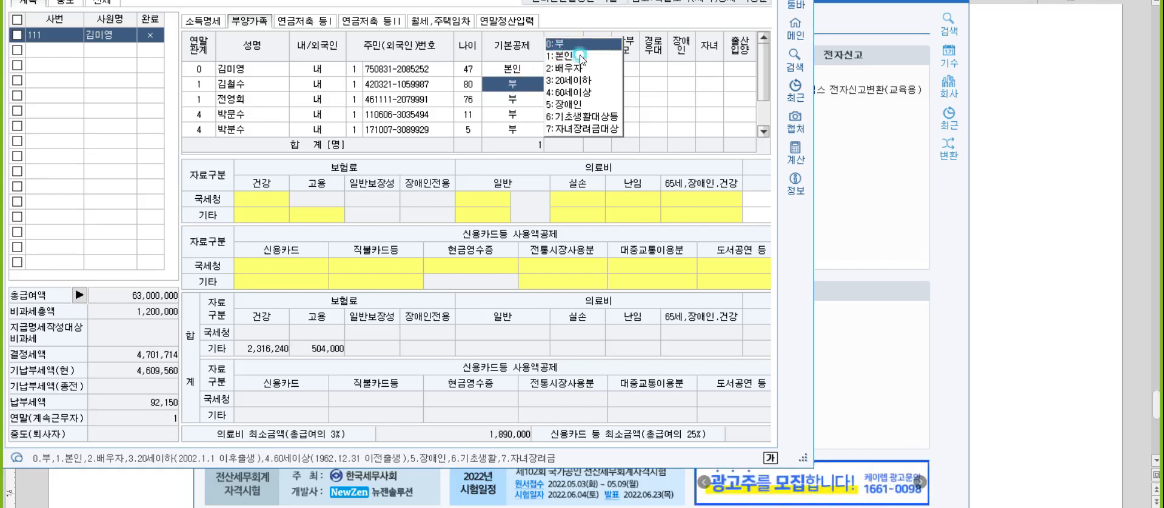
pyautogui.press('Return')
pyautogui.click(636, 82)
pyautogui.press('Return')
pyautogui.press('Return')
pyautogui.press('Return')
pyautogui.press('Return')
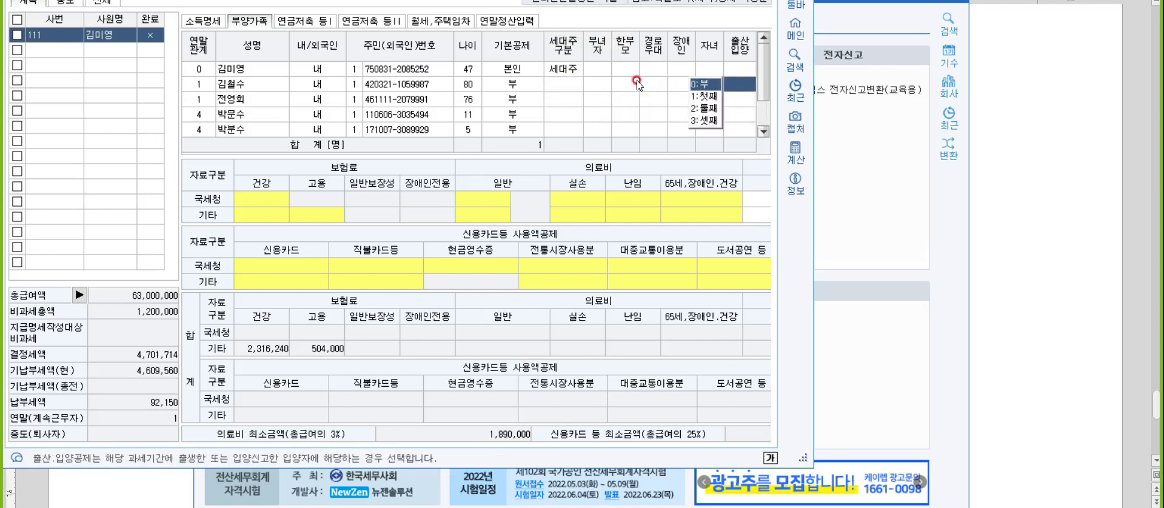
# Set the second direct ascendant's 기본공제 to 4:60세이상 and accept 1:여 for 경로우대.
pyautogui.press('Return')
pyautogui.press('Return')
pyautogui.press('Return')
pyautogui.press('Return')
pyautogui.press('Return')
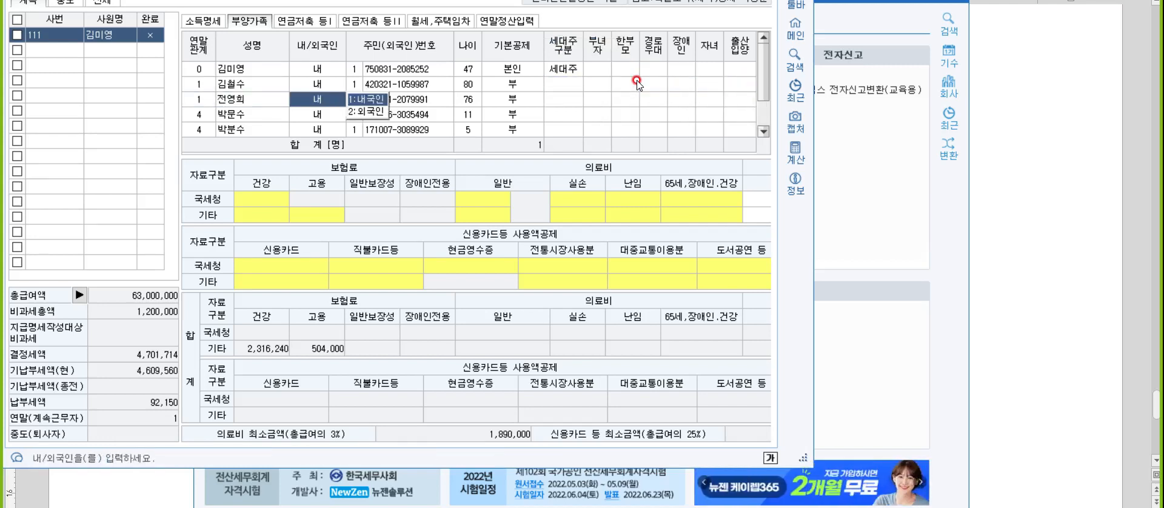
pyautogui.press('Return')
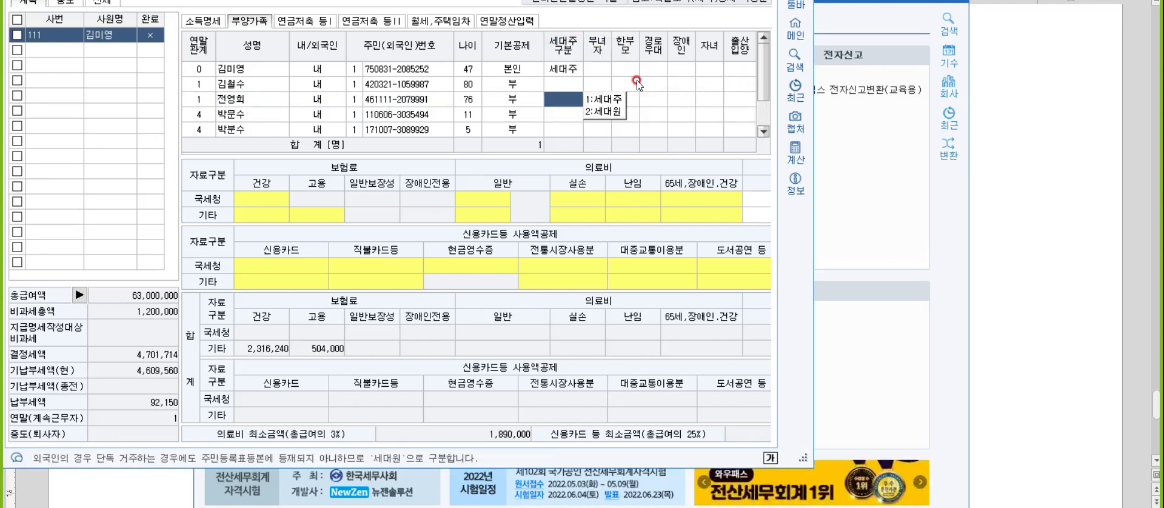
pyautogui.write('4')
pyautogui.press('Return')
pyautogui.press('Return')
pyautogui.press('Return')
pyautogui.press('Return')
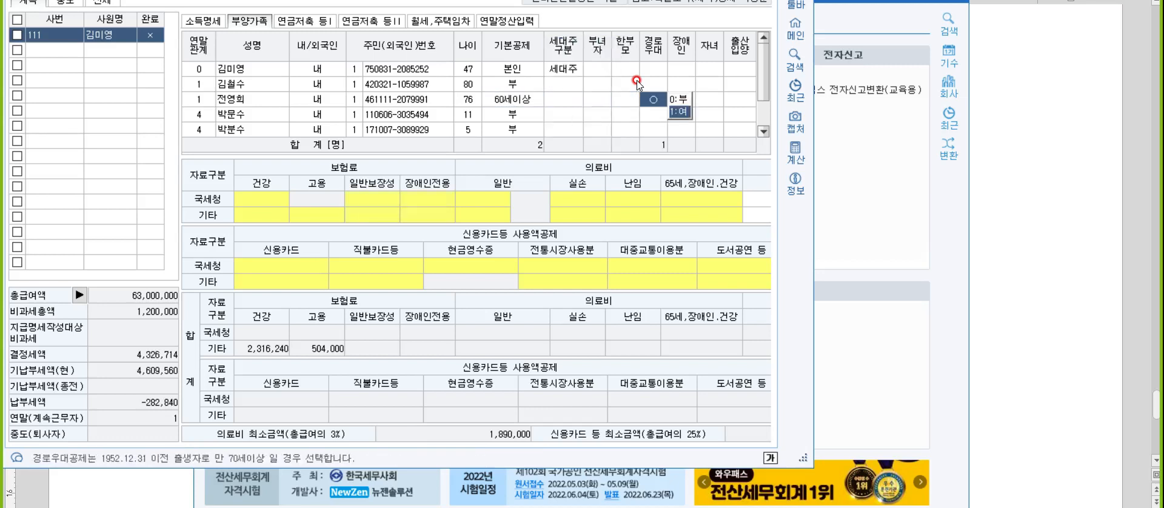
pyautogui.press('Return')
pyautogui.press('Return')
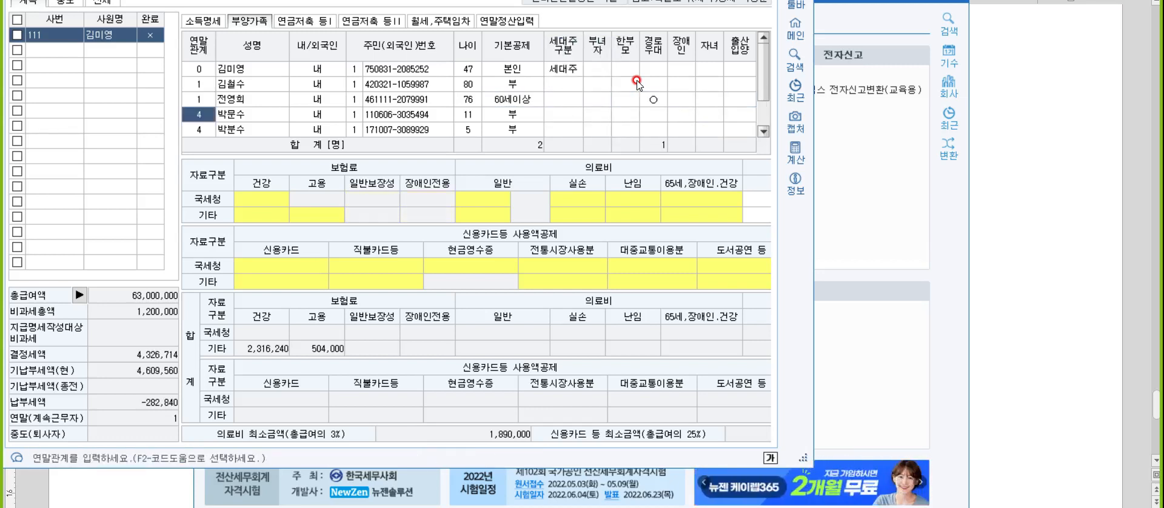
# Set the 11-year-old child's 기본공제 to 3:20세이하.
pyautogui.press('Return')
pyautogui.press('Return')
pyautogui.press('Return')
pyautogui.press('Return')
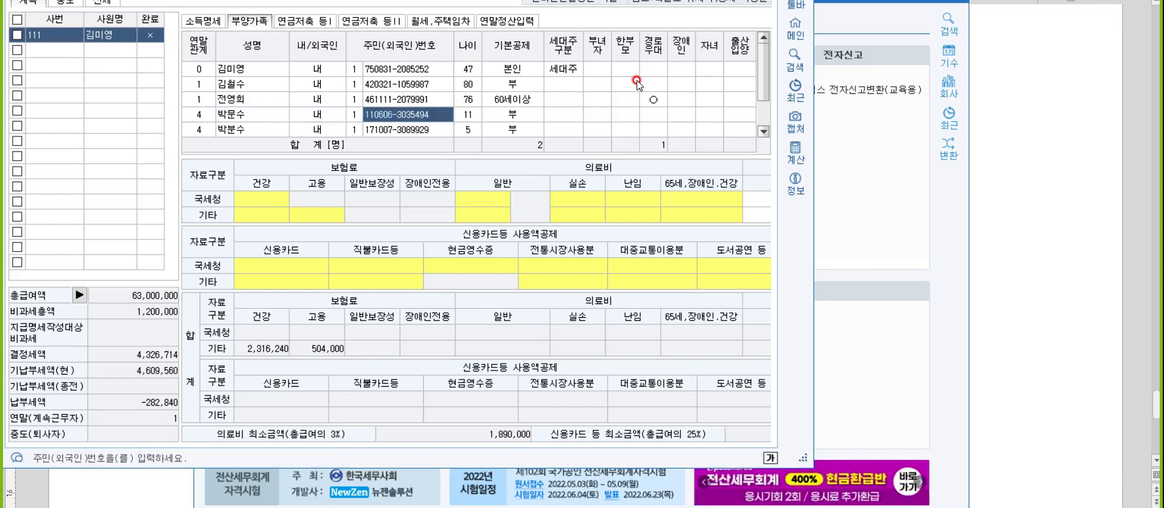
pyautogui.press('3')
pyautogui.press('Return')
pyautogui.press('Return')
pyautogui.press('Return')
pyautogui.press('Return')
pyautogui.press('Return')
pyautogui.press('Return')
pyautogui.press('Return')
pyautogui.press('Return')
pyautogui.press('Return')
pyautogui.press('Return')
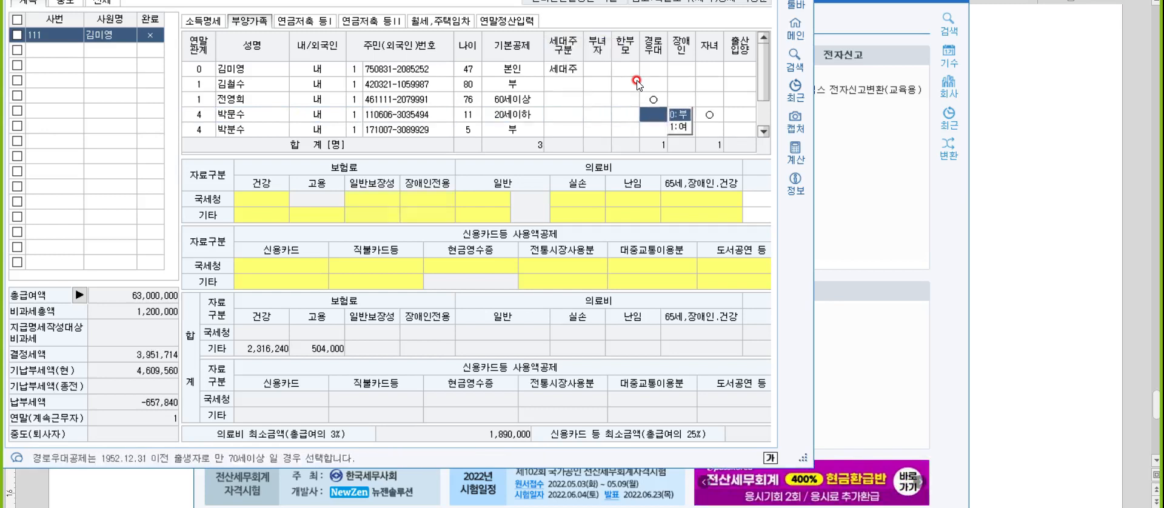
# Set the 5-year-old child's 기본공제 to 3:20세이하 and finish that dependant's row.
pyautogui.press('Return')
pyautogui.press('Return')
pyautogui.press('Return')
pyautogui.press('Return')
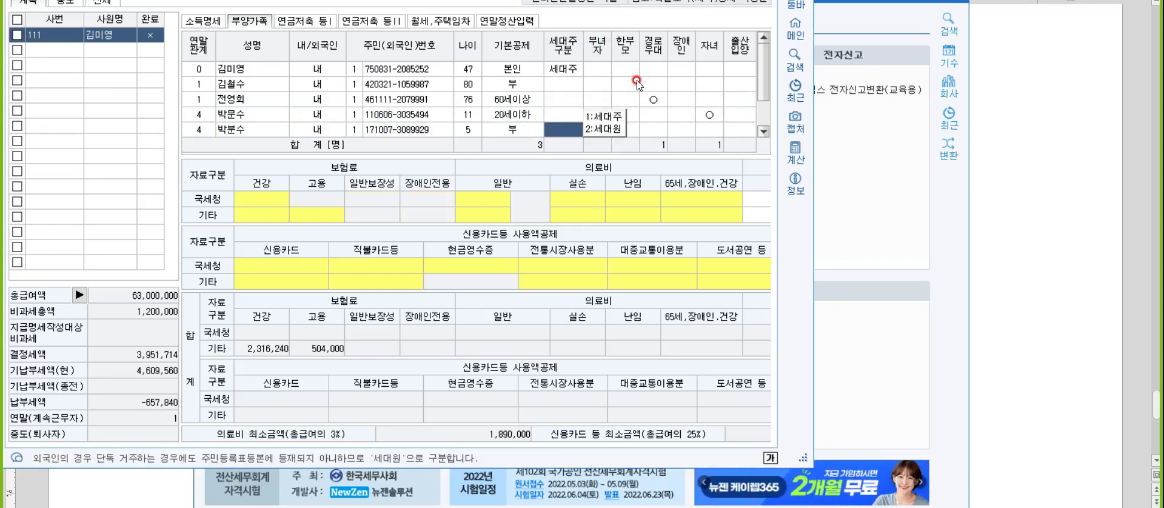
pyautogui.press('Left')
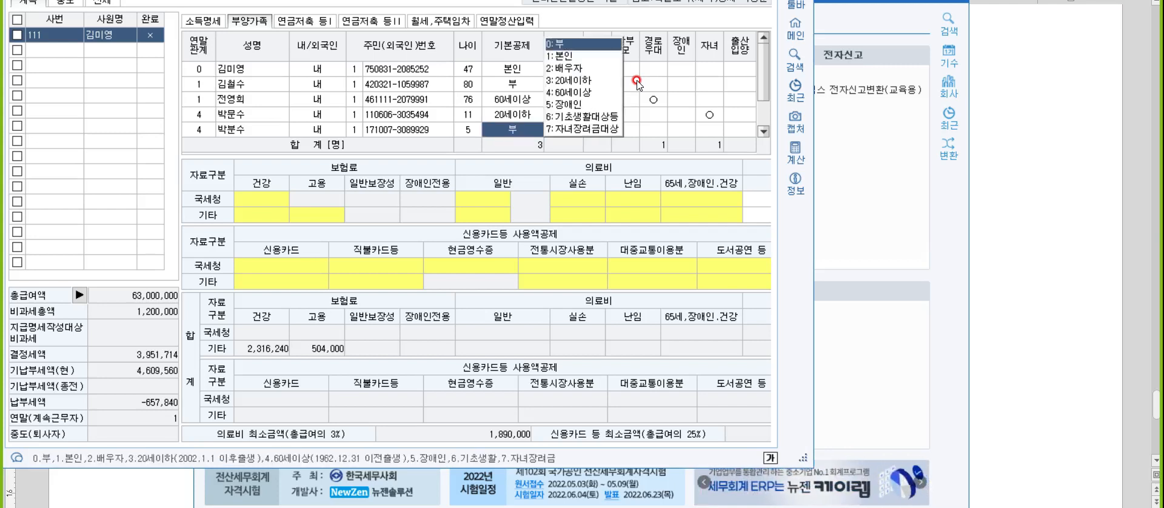
pyautogui.press('3')
pyautogui.press('Return')
pyautogui.press('Return')
pyautogui.press('Return')
pyautogui.press('Return')
pyautogui.press('Return')
pyautogui.press('Return')
pyautogui.press('Return')
pyautogui.press('Return')
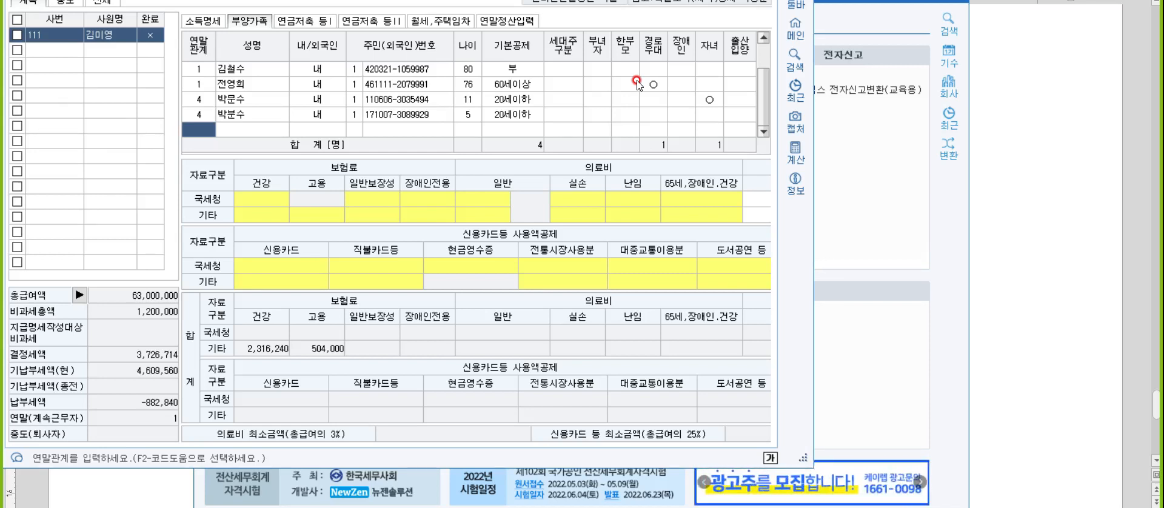
# Check the employee's 소득명세 and 연말정산입력, and switch to the answer document.
pyautogui.click(191, 21)
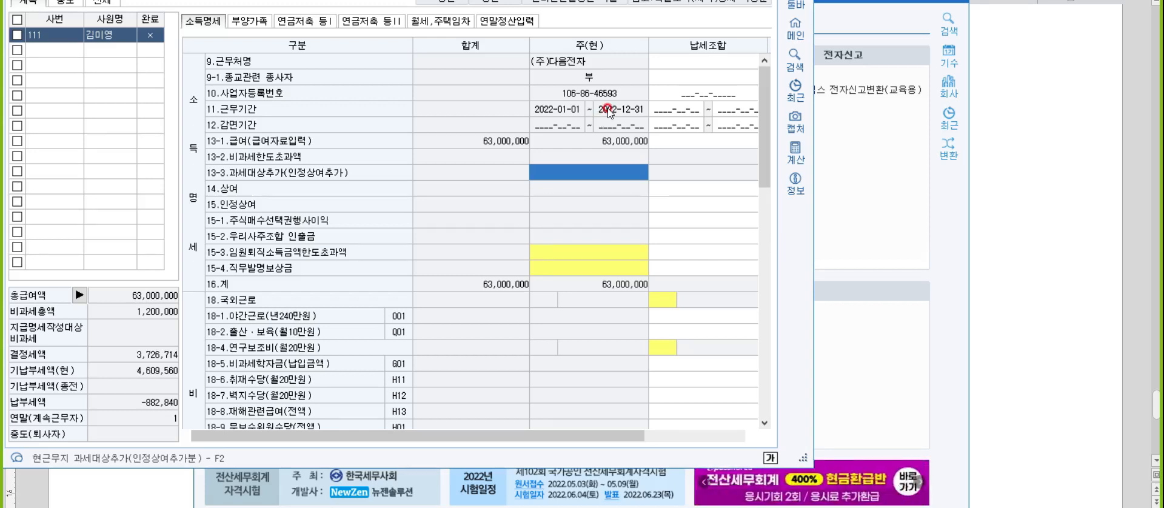
pyautogui.click(499, 22)
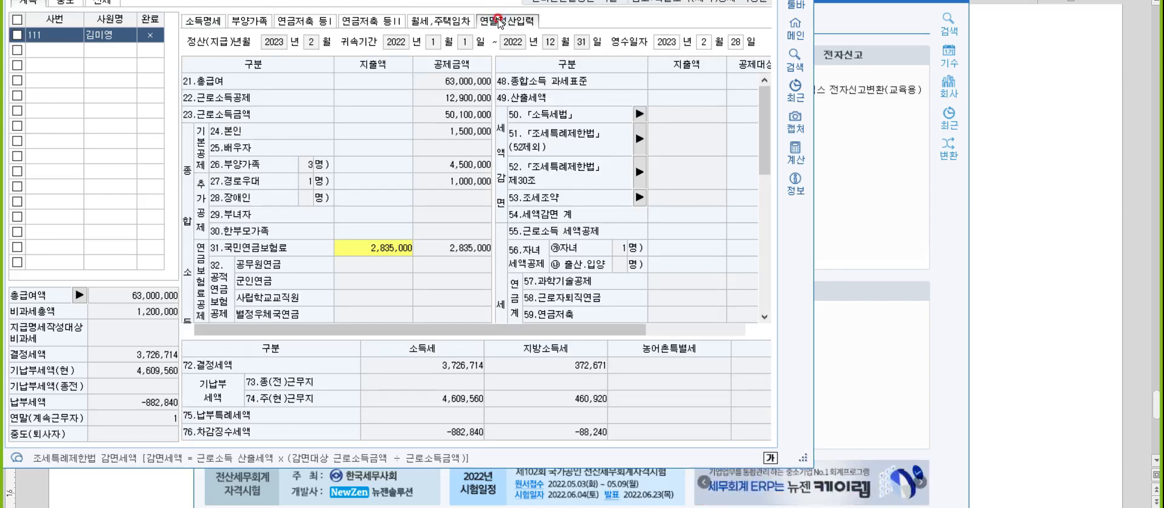
pyautogui.click(1041, 268)
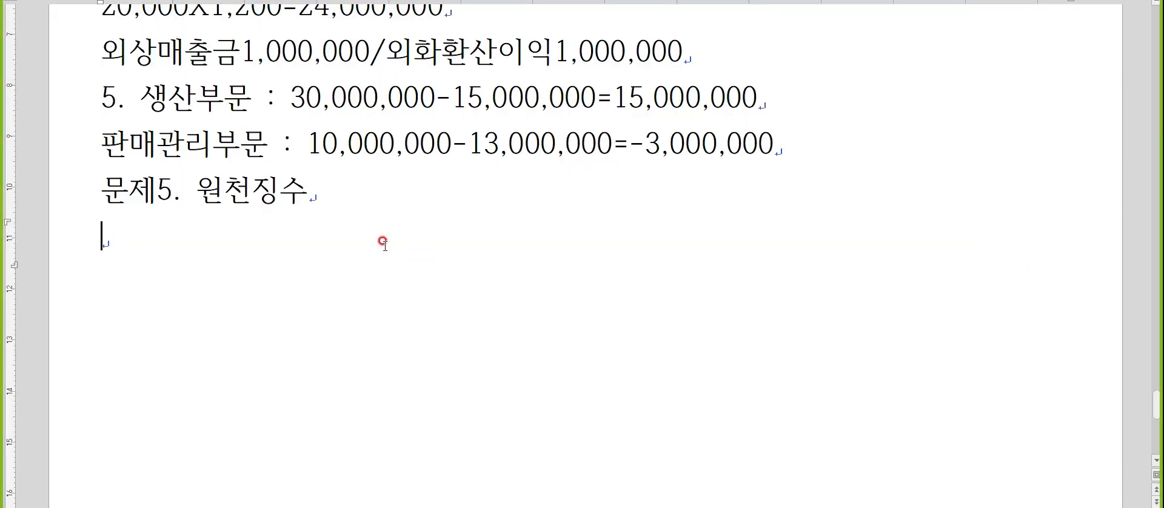
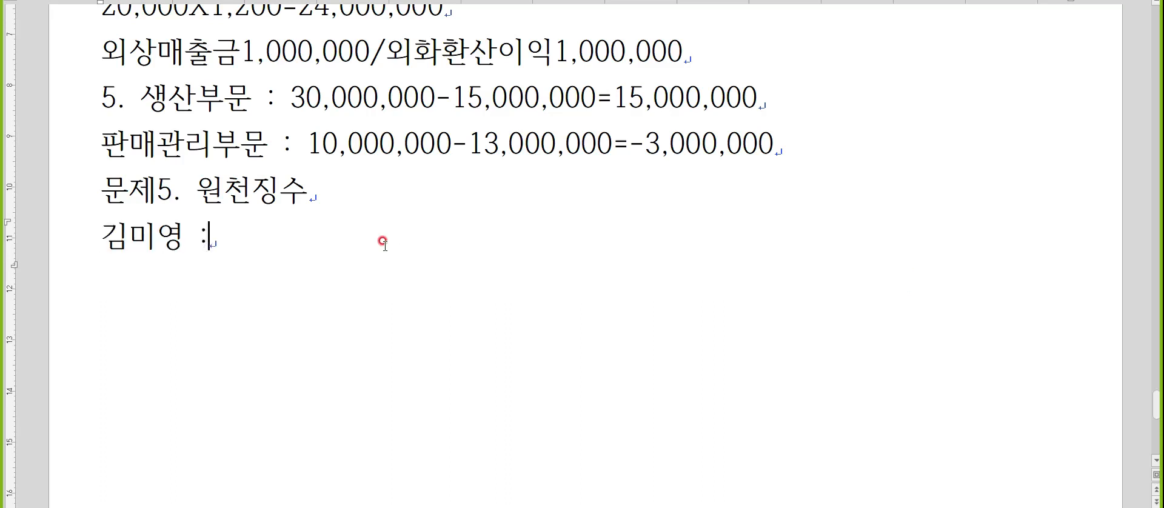
# Under 문제5. 원천징수, write the employee's name followed by ": 종교단체O, 암보험O, 의료비O, 필라테스X,".
pyautogui.write('종교단체')
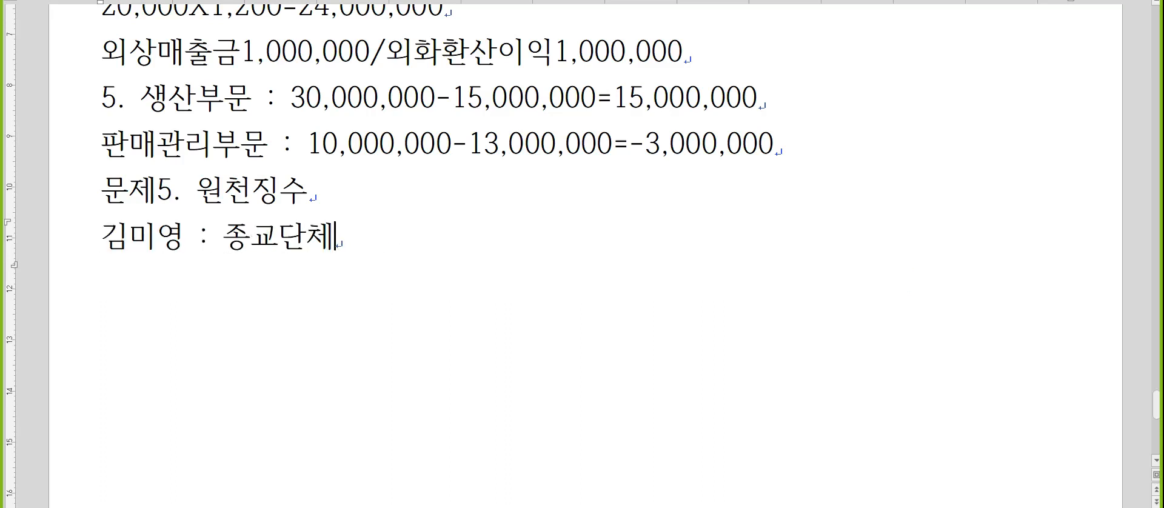
pyautogui.write('이, ')
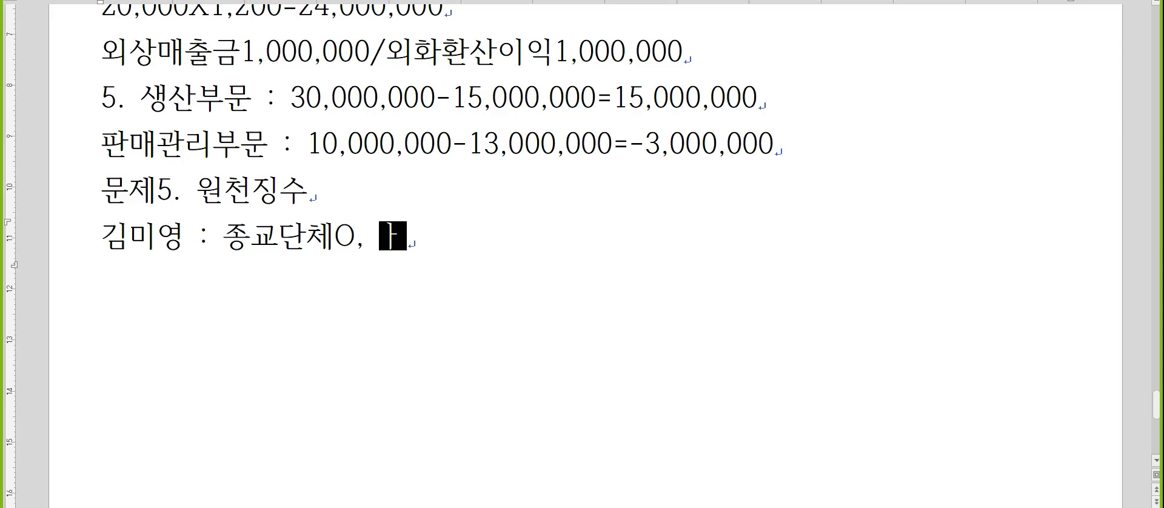
pyautogui.write('암보험')
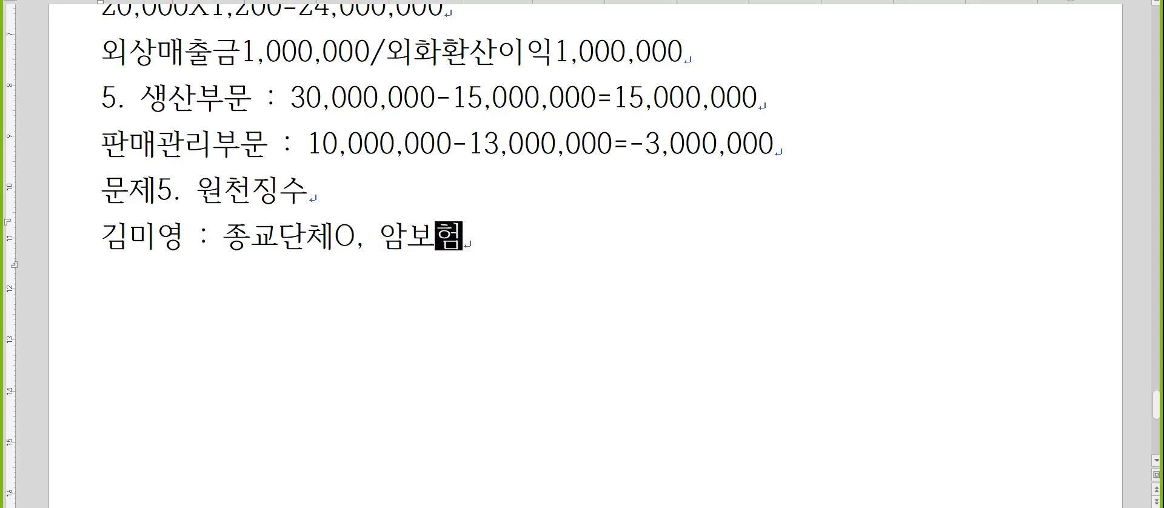
pyautogui.write('O, 의료비O,')
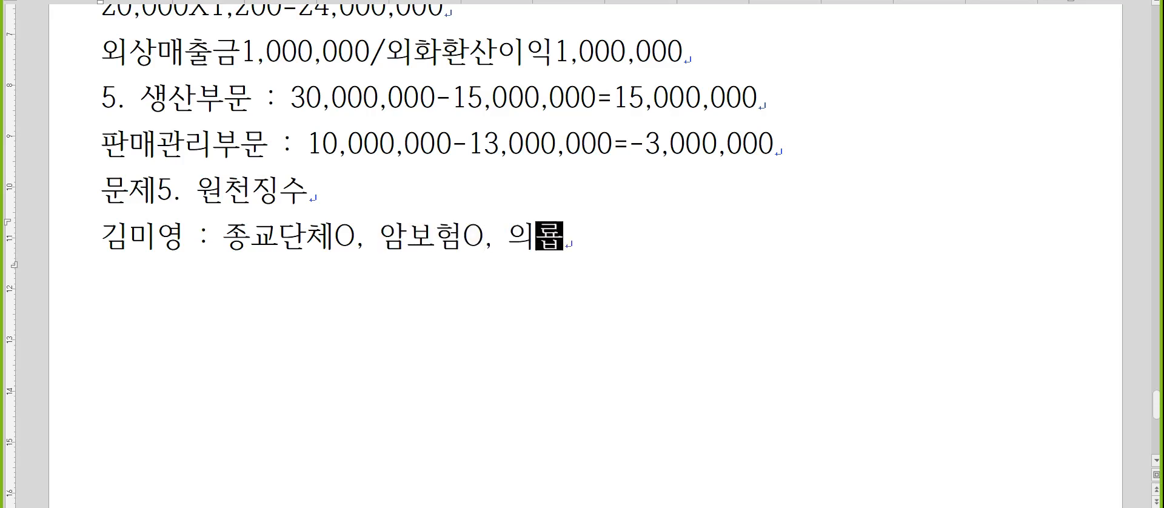
pyautogui.write(' 필라테')
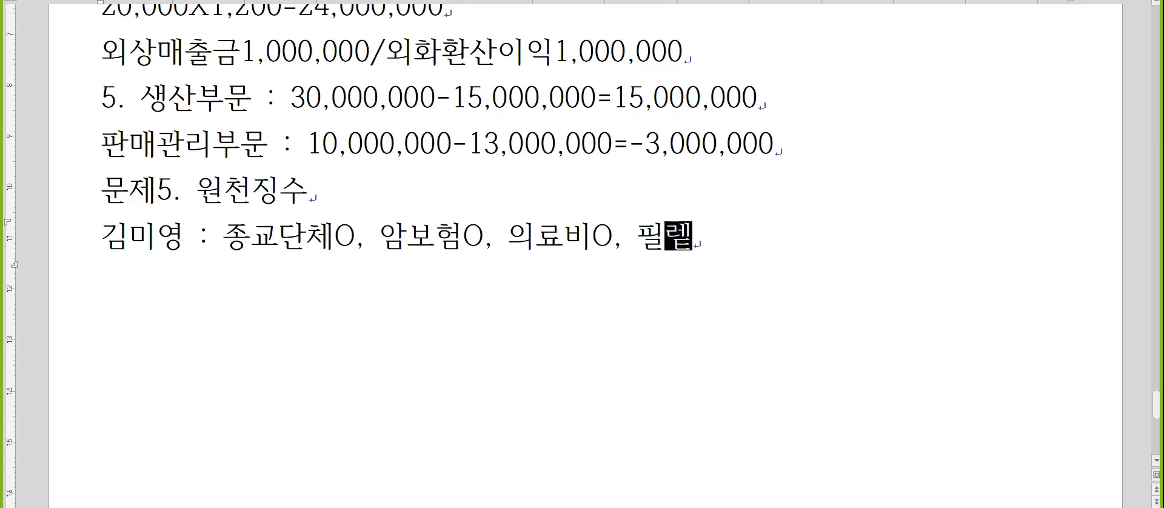
pyautogui.write('스X,')
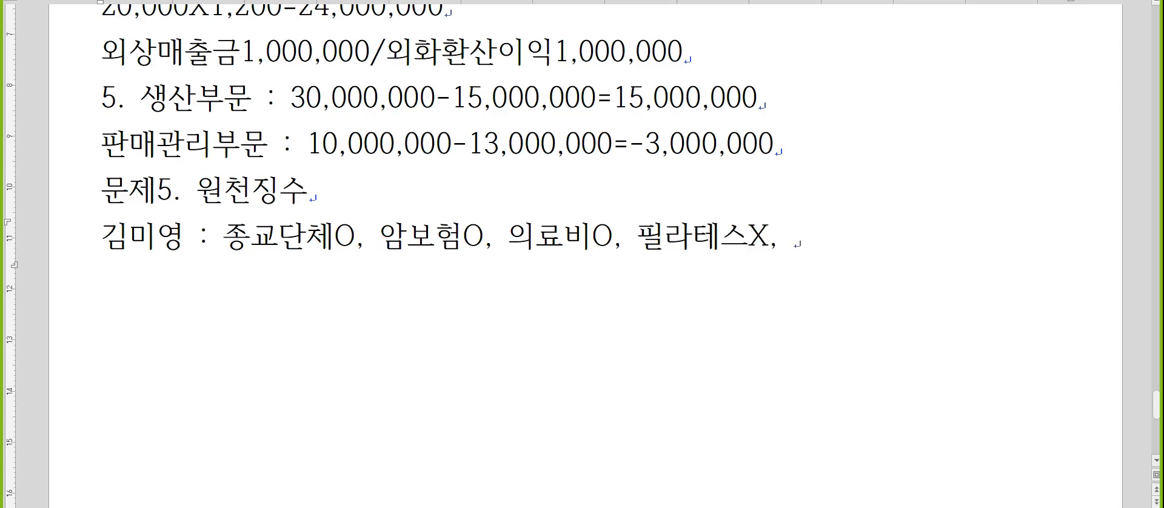
pyautogui.write(' tlsdydzkem(')
pyautogui.write('대중교통200만ㅇ')
pyautogui.write('njs, ehtjrndlq')
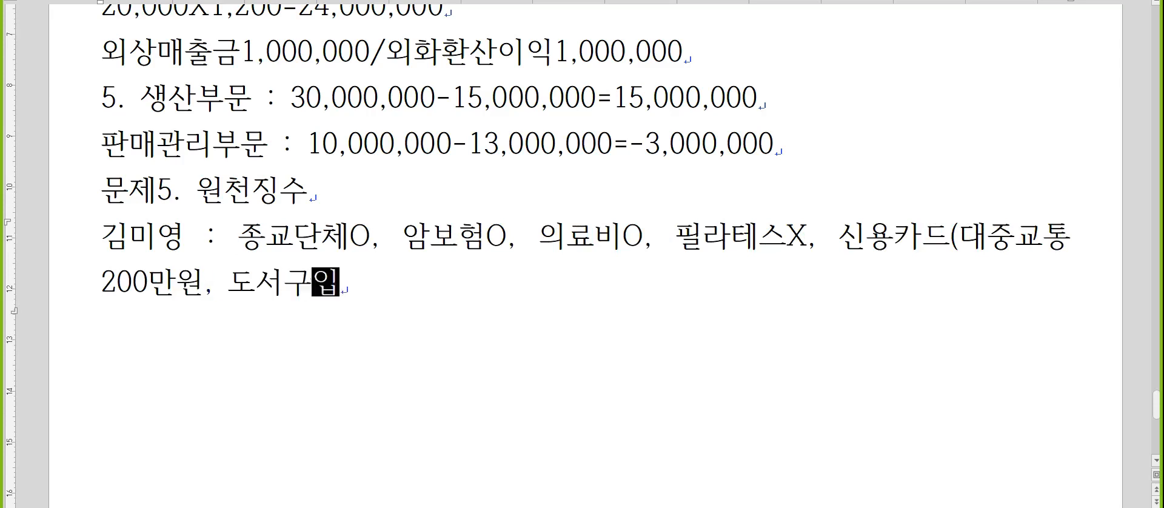
pyautogui.write(' 70as')
# Continue the employee's note with "신용카드(대중교통200만원, 도서구입 70만원, 신용카드 730만원),".
pyautogui.press('BackSpace')
pyautogui.press('BackSpace')
pyautogui.write('aksdnjs, tlsdydzkem')
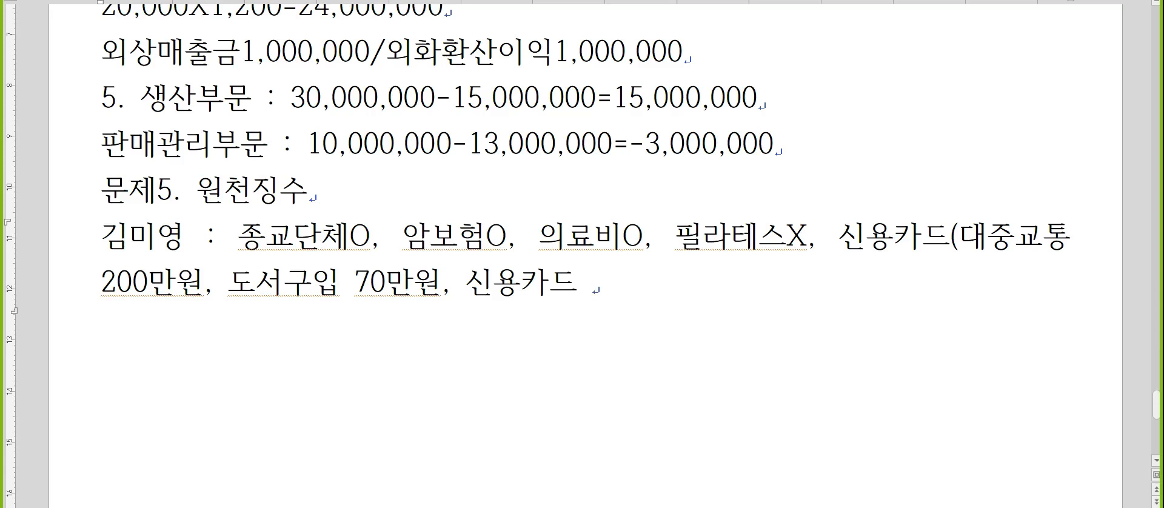
pyautogui.write('730')
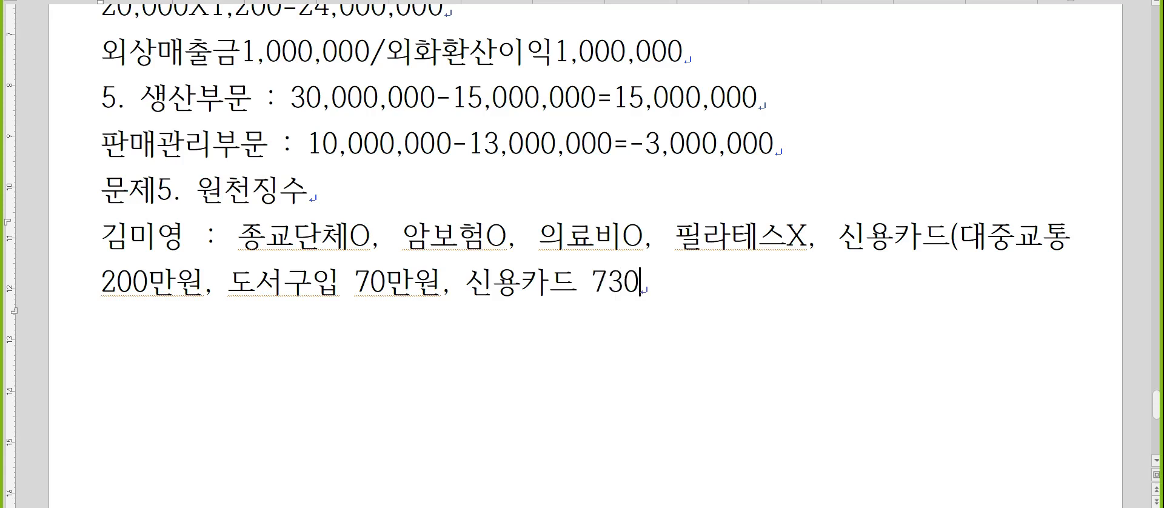
pyautogui.write('만원),')
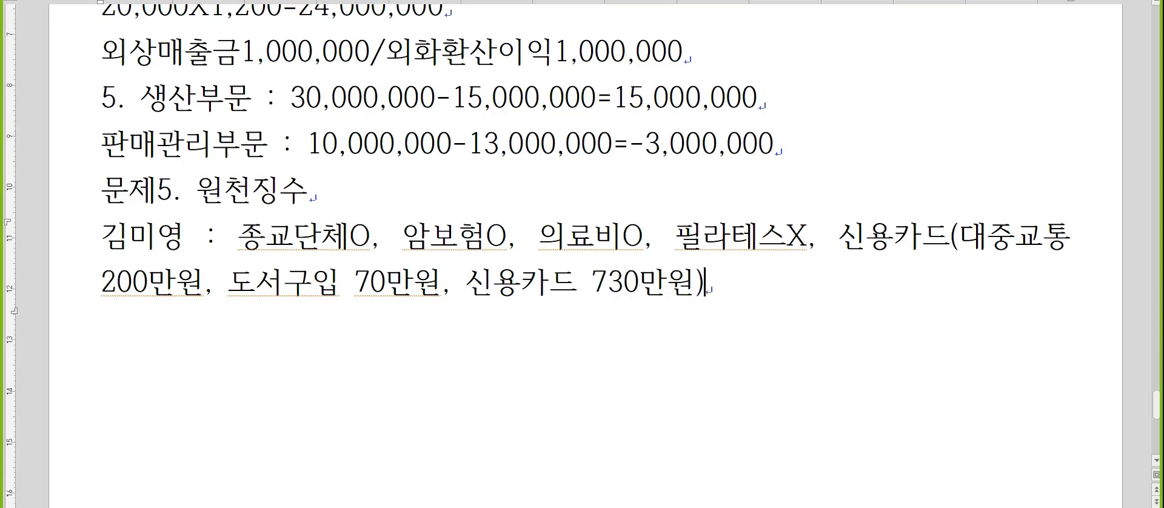
pyautogui.write(' 현금영수')
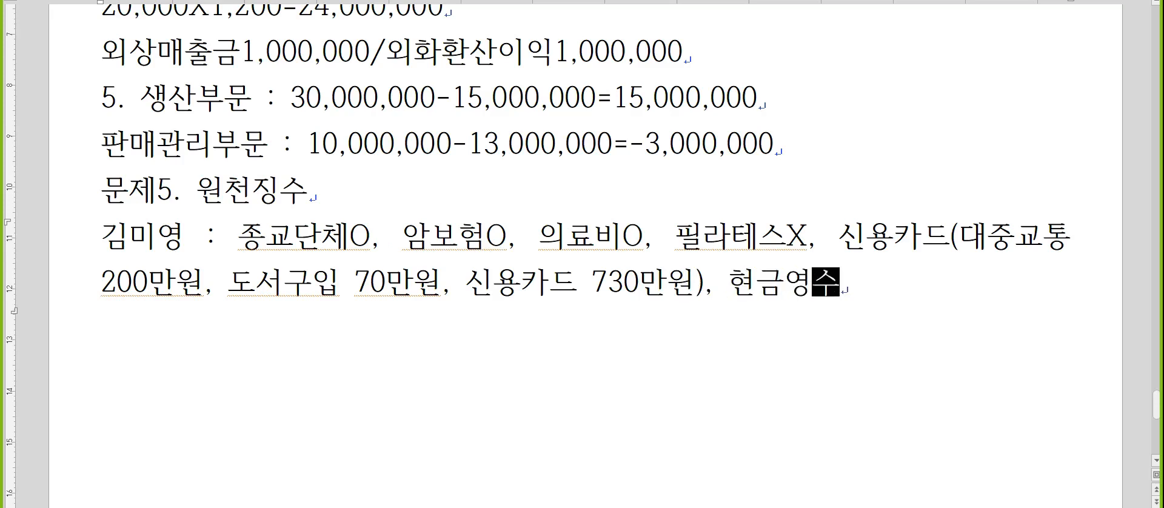
pyautogui.write('증675,')
# Complete the employee's note with "현금영수증675만원, 전통시장300만원" and begin a new line.
pyautogui.press('BackSpace')
pyautogui.write('만원(')
pyautogui.write('전통')
pyautogui.press('BackSpace')
pyautogui.press('BackSpace')
pyautogui.press('BackSpace')
pyautogui.write(', 전통시장')
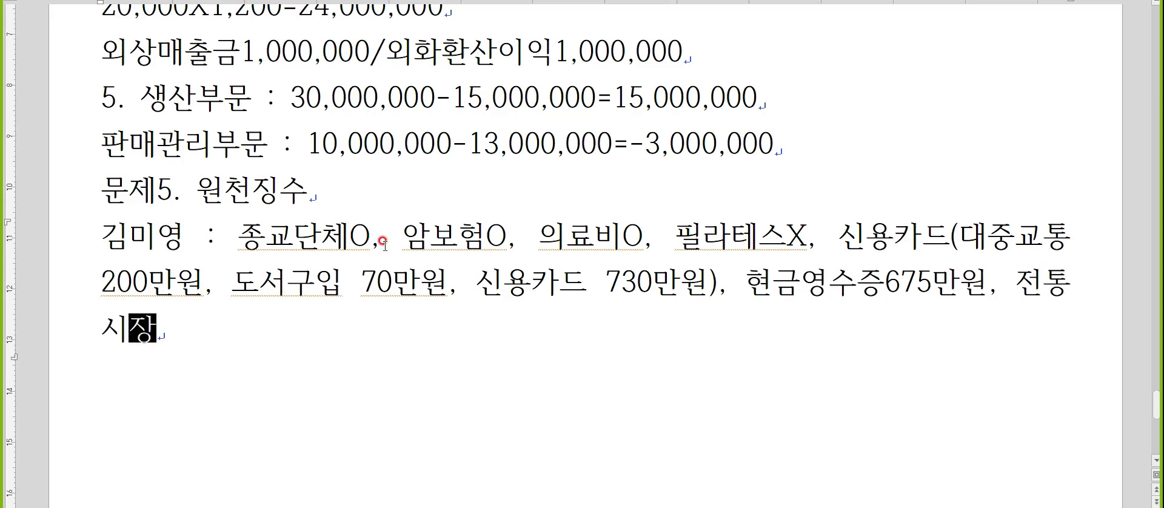
pyautogui.write('300만원')
pyautogui.press('Return')
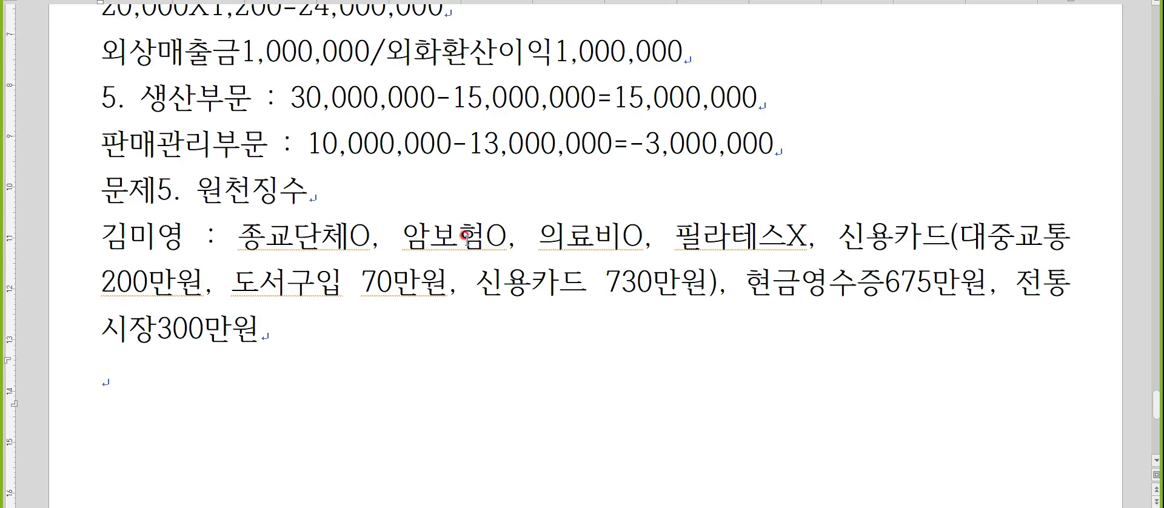
# Switch back to the accounting program and open the 기부금 detail entry from 연말정산입력.
pyautogui.scroll(-3, 466, 236)
pyautogui.hotkey('alt', 'Tab')
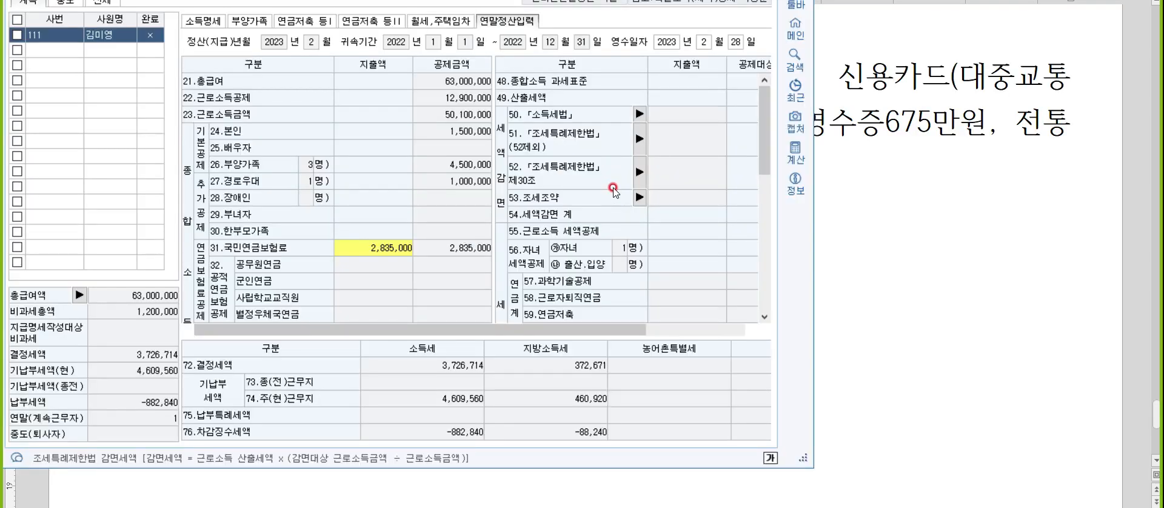
pyautogui.scroll(-5, 614, 189)
pyautogui.doubleClick(681, 151)
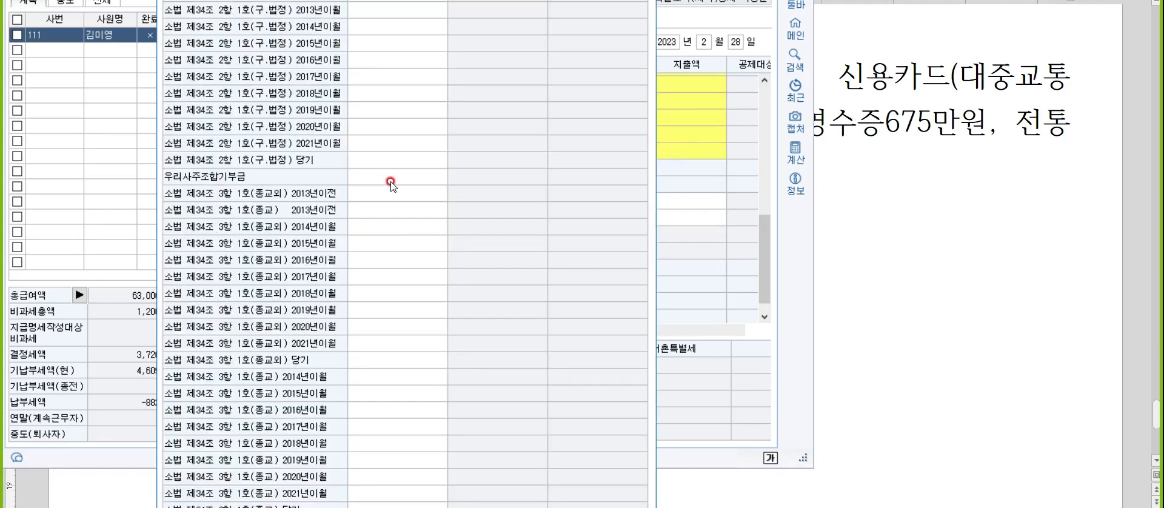
# Enter 2,000,000 as the current-year religious donation (소법 제34조 3항 1호(종교) 당기) and close the 기부금 detail.
pyautogui.click(371, 503)
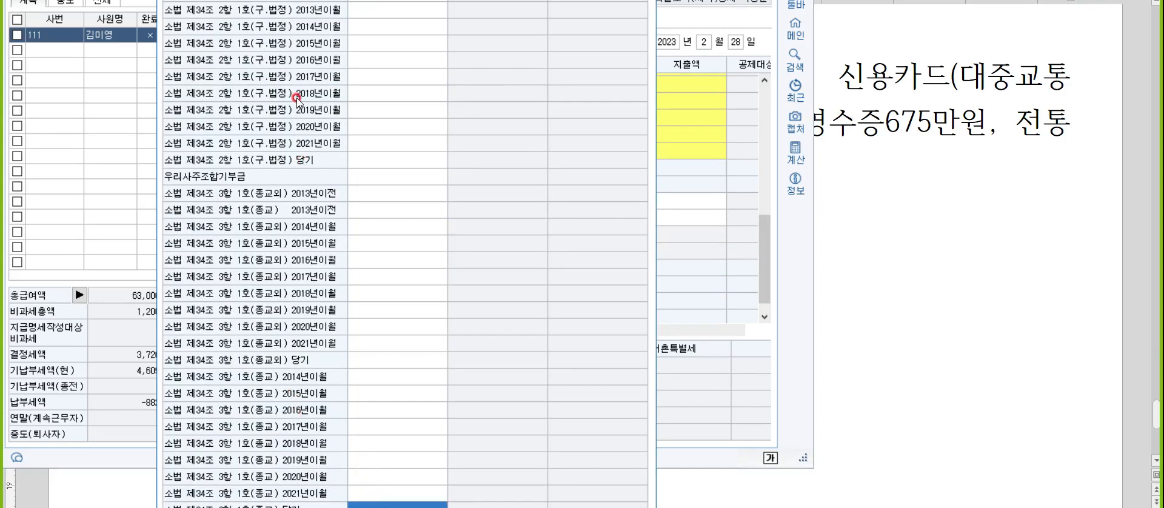
pyautogui.write('2000')
pyautogui.press('Return')
pyautogui.press('Escape')
pyautogui.scroll(2, 711, 210)
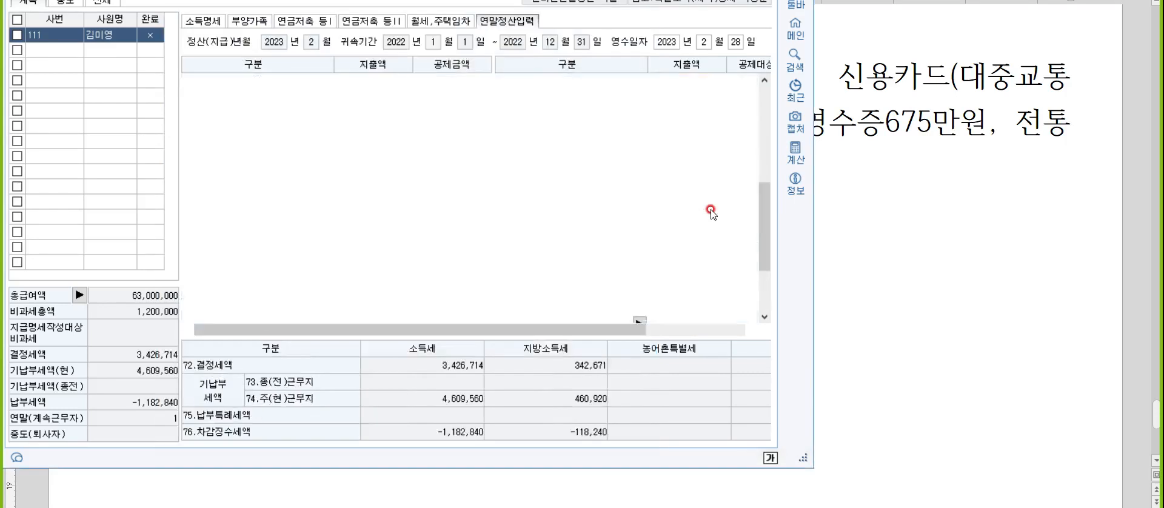
# Enter 900,000 as the expenditure for 60.보장성보험 일반 in 연말정산입력.
pyautogui.click(692, 170)
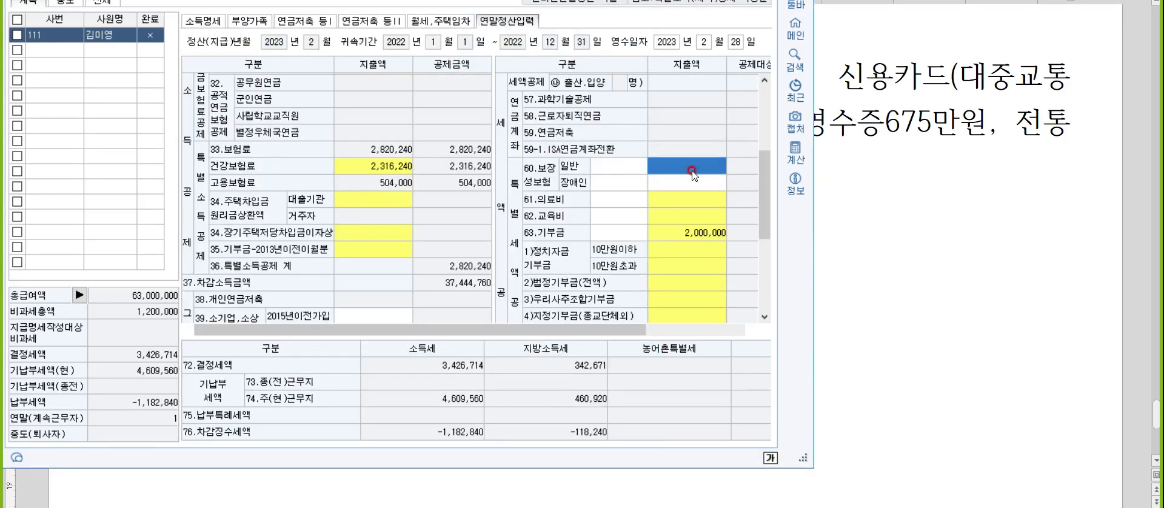
pyautogui.write('9000000')
pyautogui.press('Return')
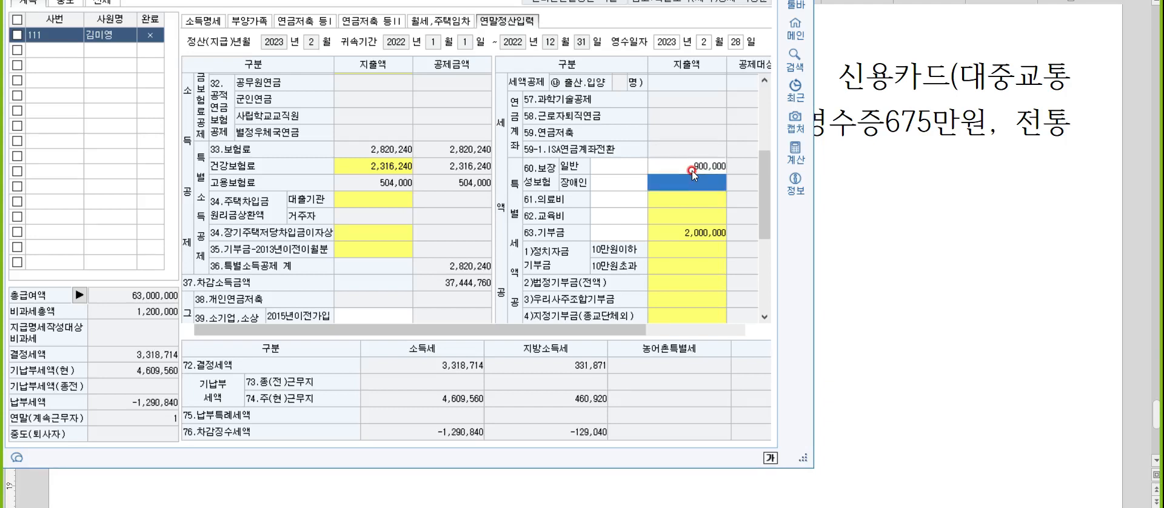
# Close the 의료비 summary and open the 의료비지급명세서 for the employee's own row in 부양가족.
pyautogui.click(692, 201)
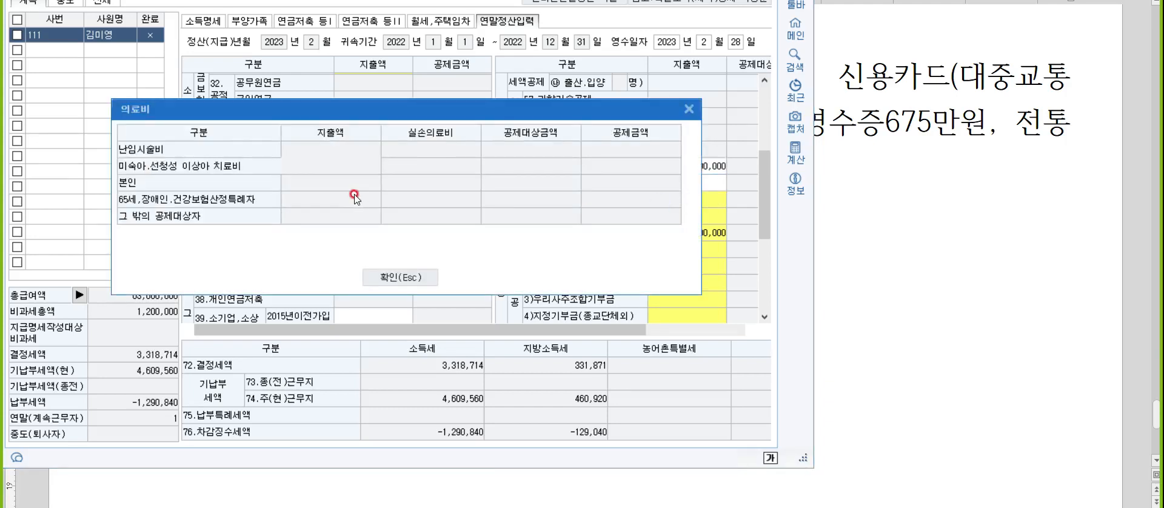
pyautogui.click(387, 276)
pyautogui.click(242, 23)
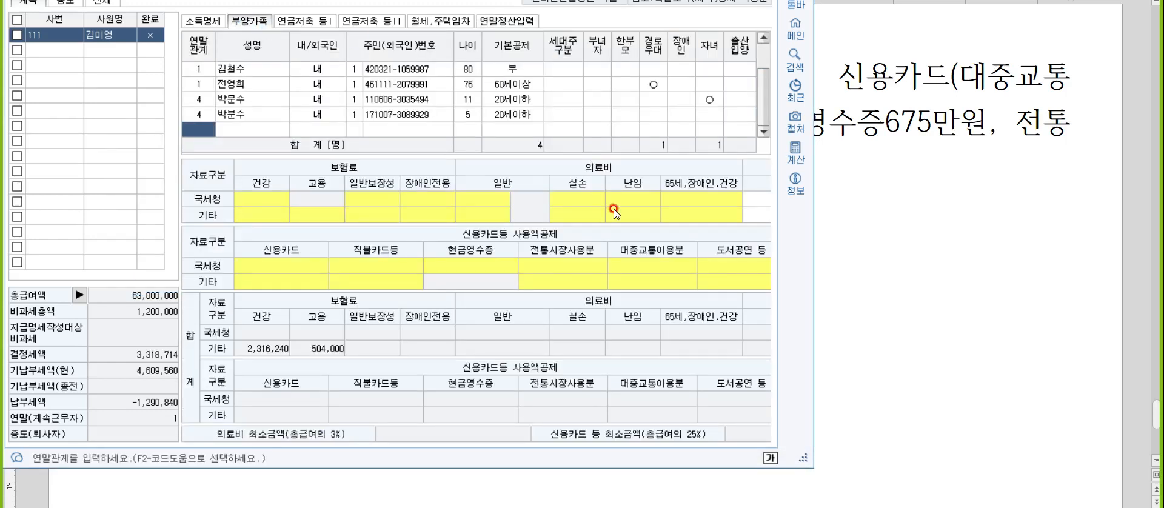
pyautogui.click(594, 202)
pyautogui.click(206, 127)
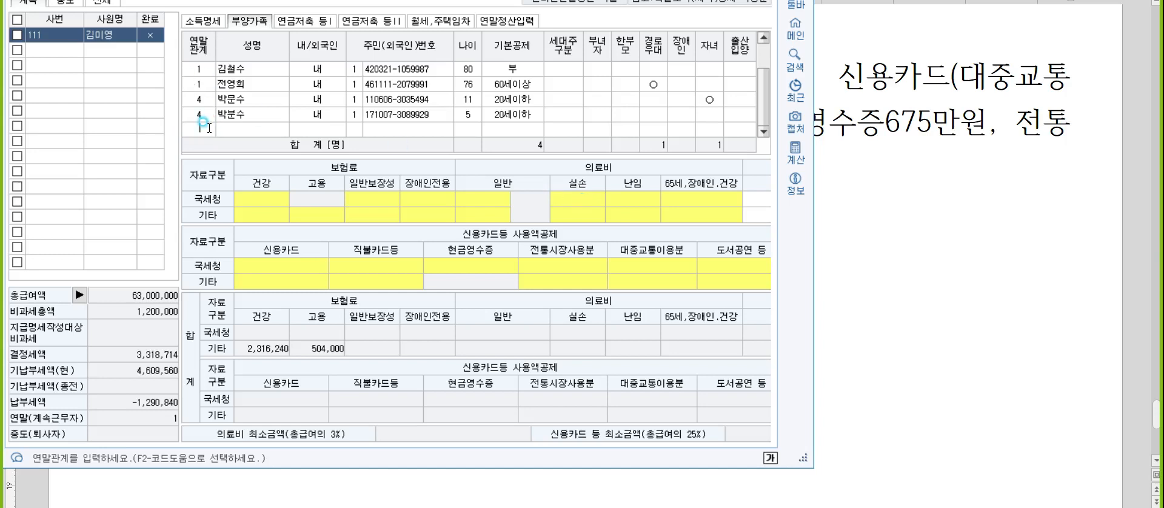
pyautogui.write('0')
pyautogui.press('Return')
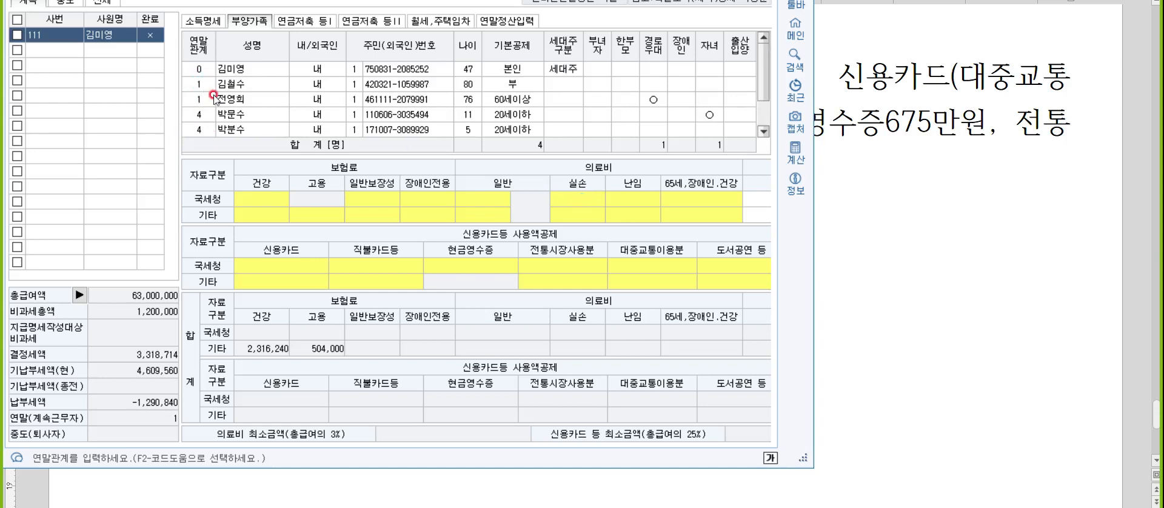
pyautogui.click(609, 200)
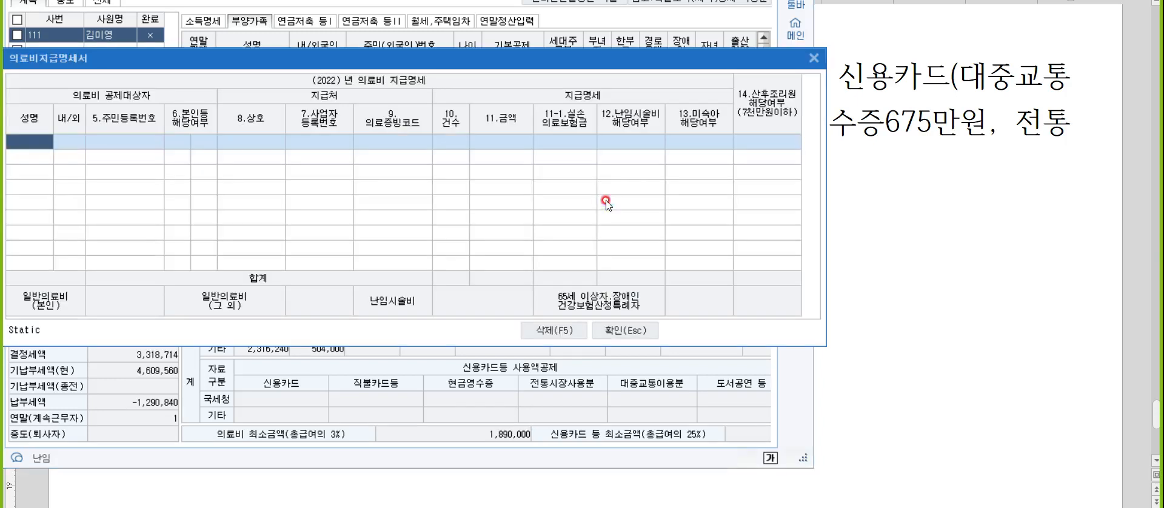
# Add the employee's own medical expense of 1,000,000 with 국세청장 as evidence, then close the 의료비지급명세서.
pyautogui.press('F2')
pyautogui.press('Return')
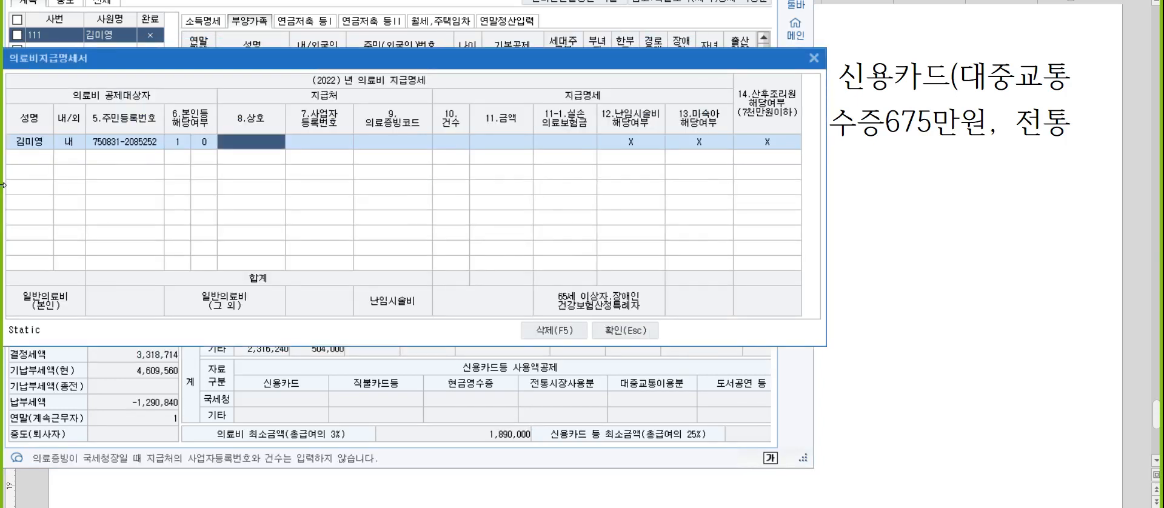
pyautogui.press('Return')
pyautogui.press('Return')
pyautogui.press('Return')
pyautogui.press('Return')
pyautogui.write('1000000')
pyautogui.press('Return')
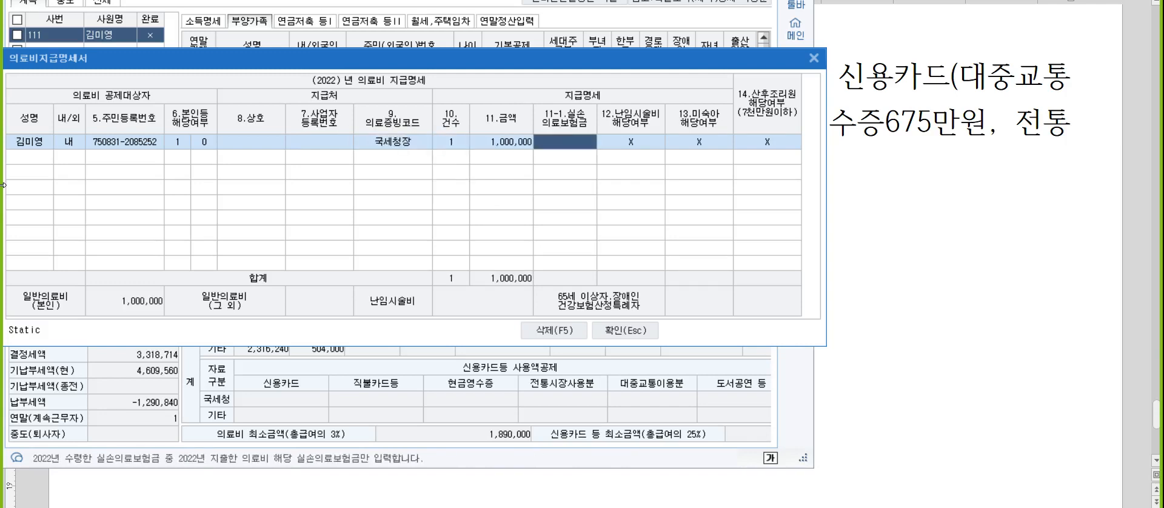
pyautogui.press('Return')
pyautogui.press('Return')
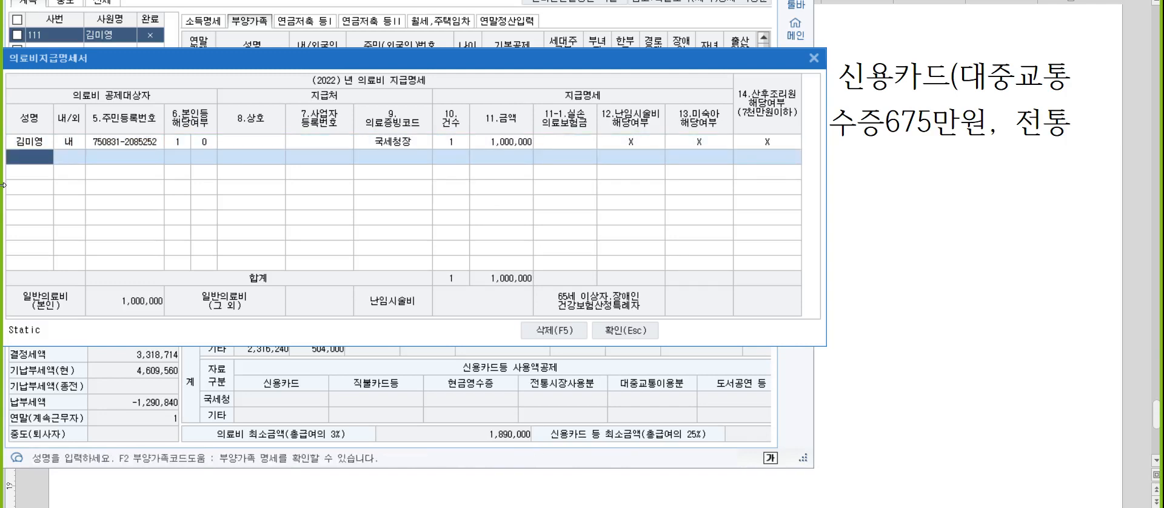
pyautogui.press('Escape')
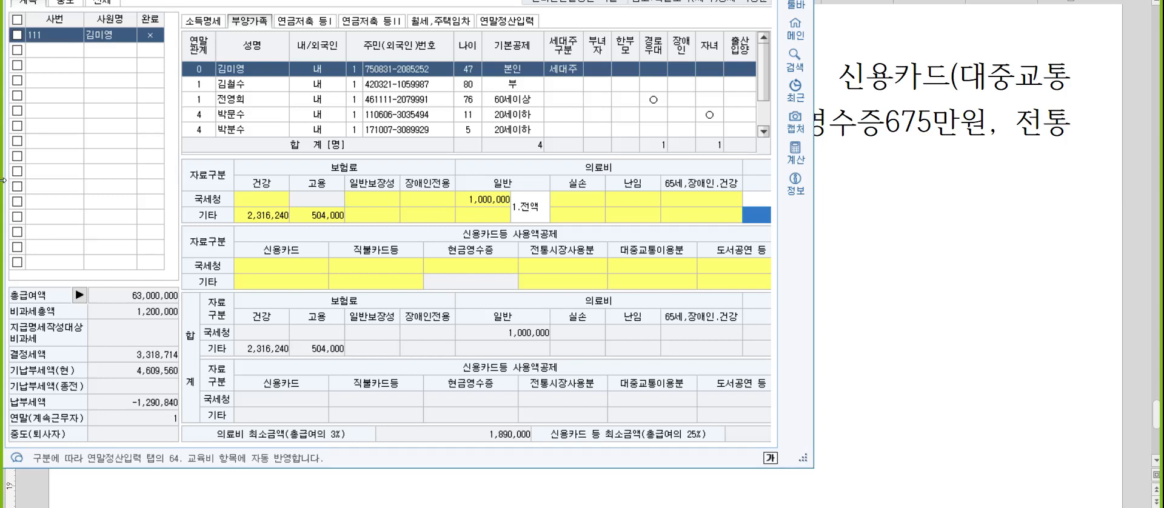
# Open the 42.신용카드 등 사용액 detail in 연말정산입력, check the note document, and enter 7,300,000 for 신용카드.
pyautogui.click(507, 21)
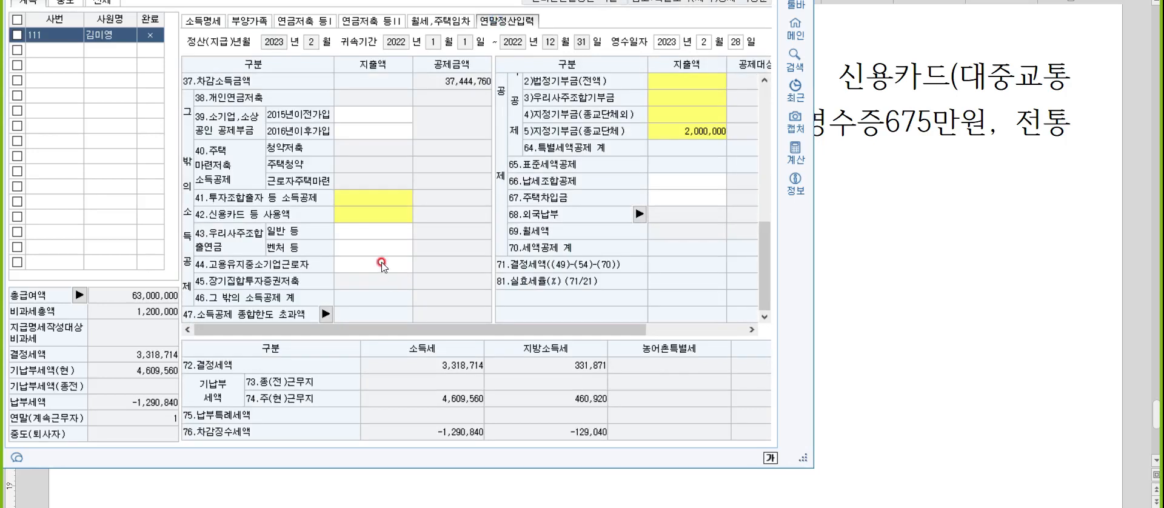
pyautogui.click(369, 219)
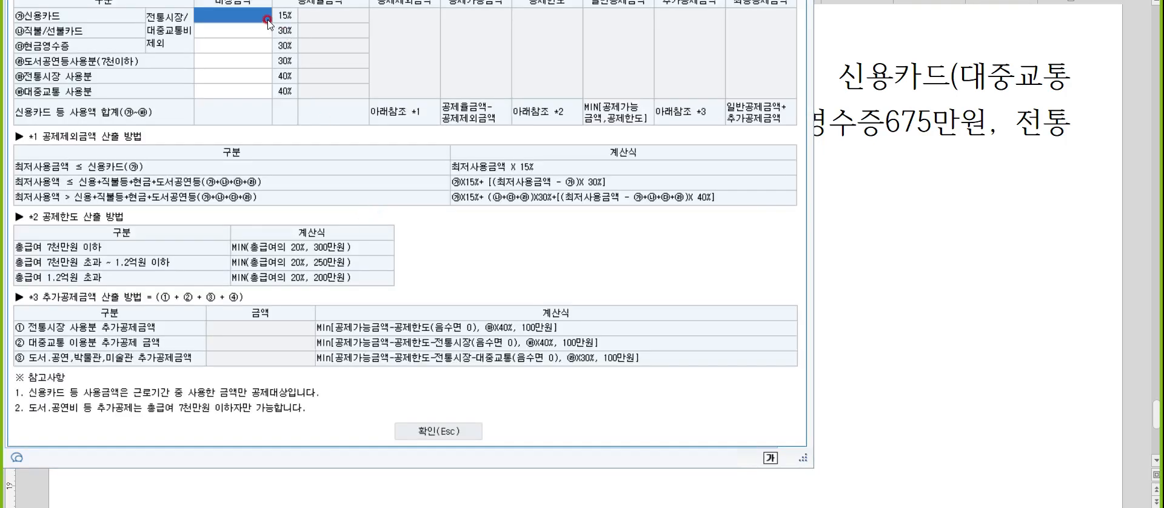
pyautogui.click(934, 174)
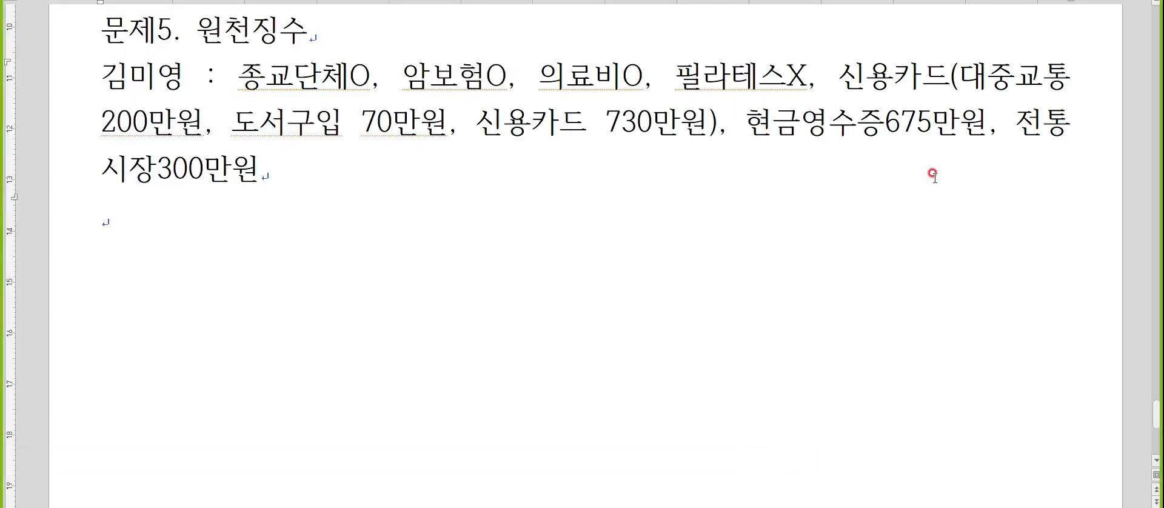
pyautogui.hotkey('alt', 'Tab')
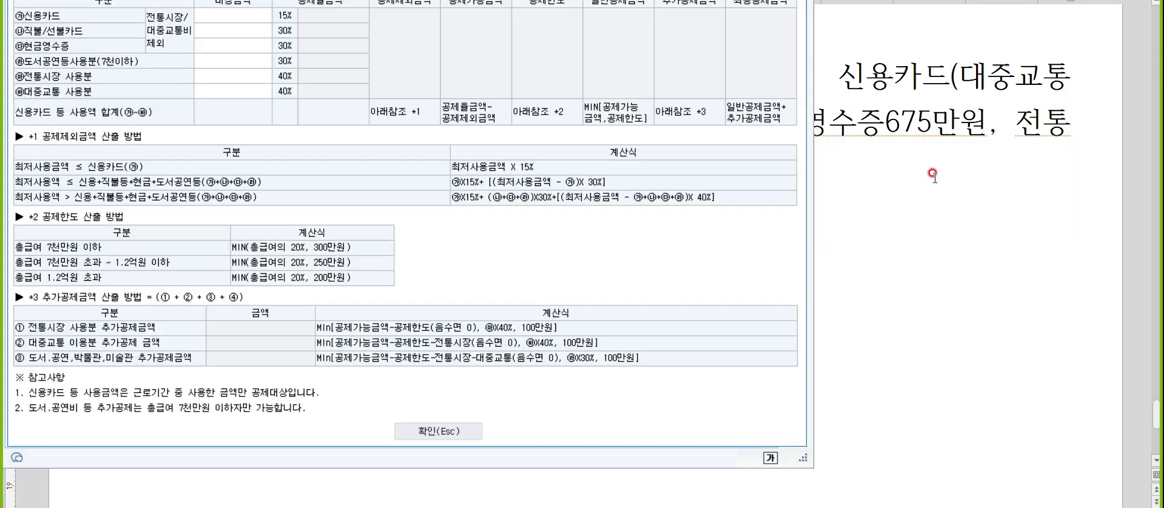
pyautogui.click(245, 12)
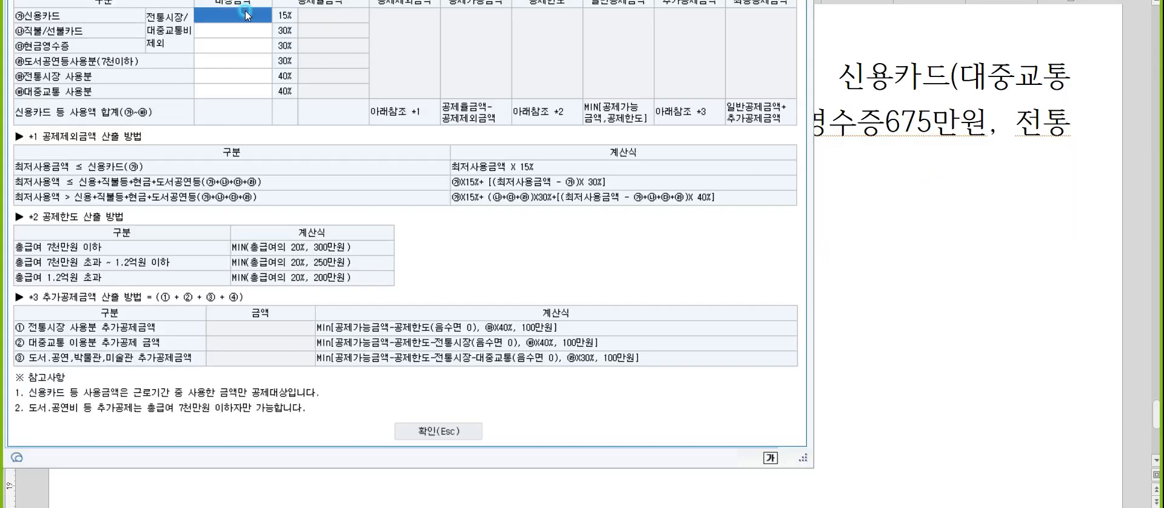
pyautogui.write('7300000')
pyautogui.press('Return')
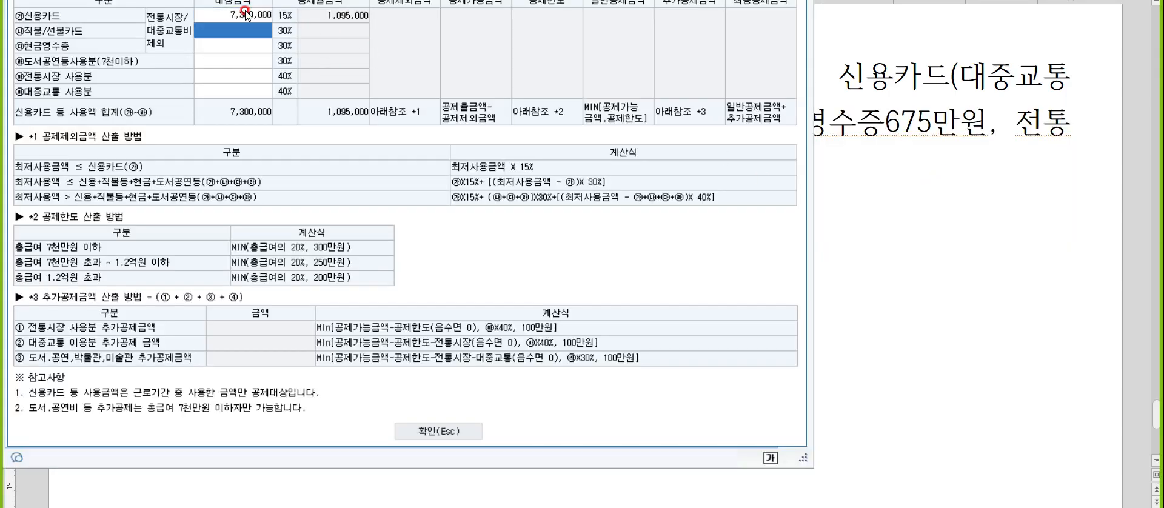
# Enter 2,000,000 for 대중교통 사용분 and 700,000 for 도서공연등사용분.
pyautogui.click(217, 85)
pyautogui.write('2000000')
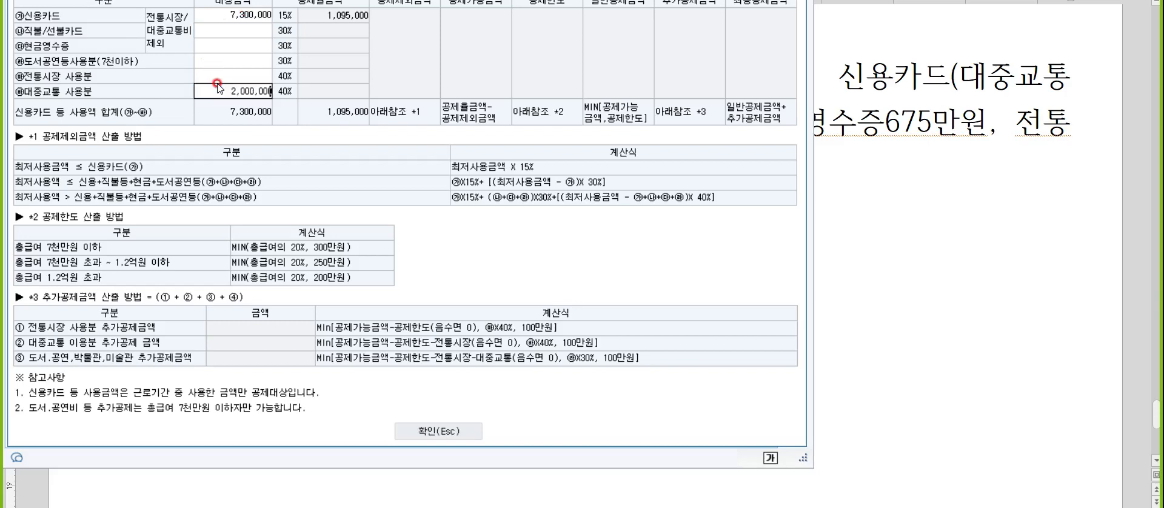
pyautogui.press('Return')
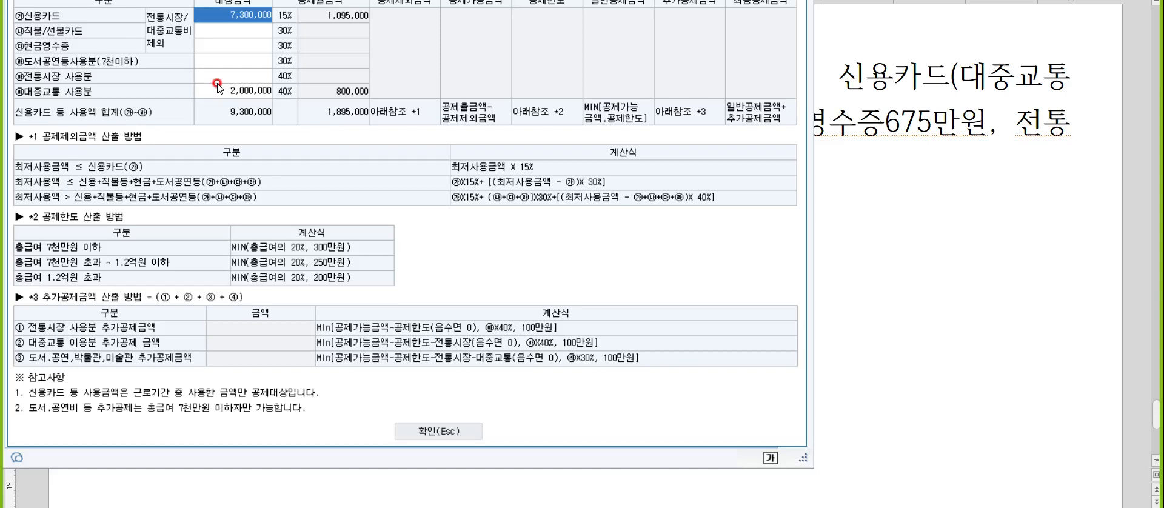
pyautogui.click(200, 62)
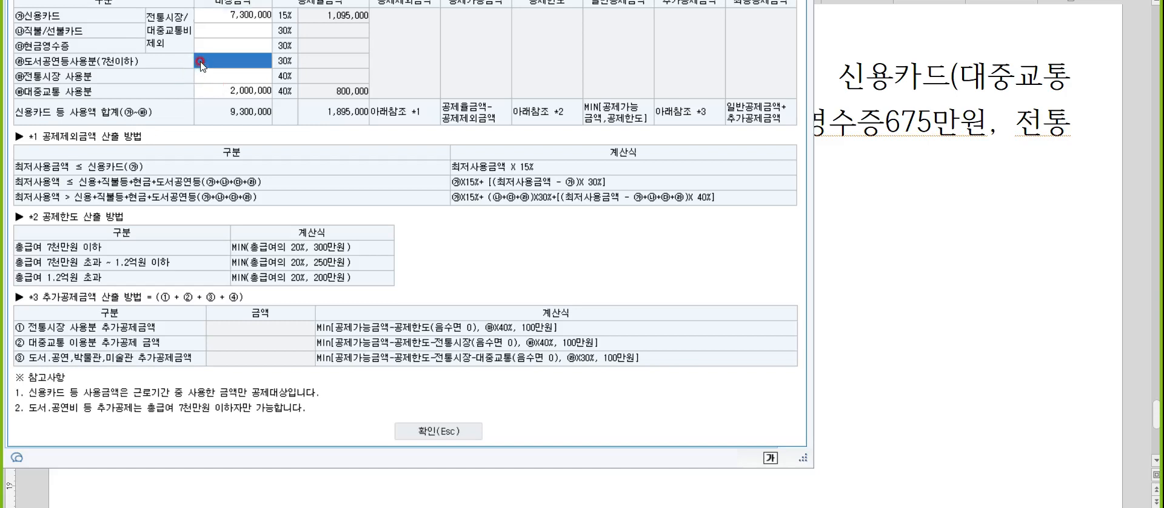
pyautogui.click(200, 62)
pyautogui.write('700,000')
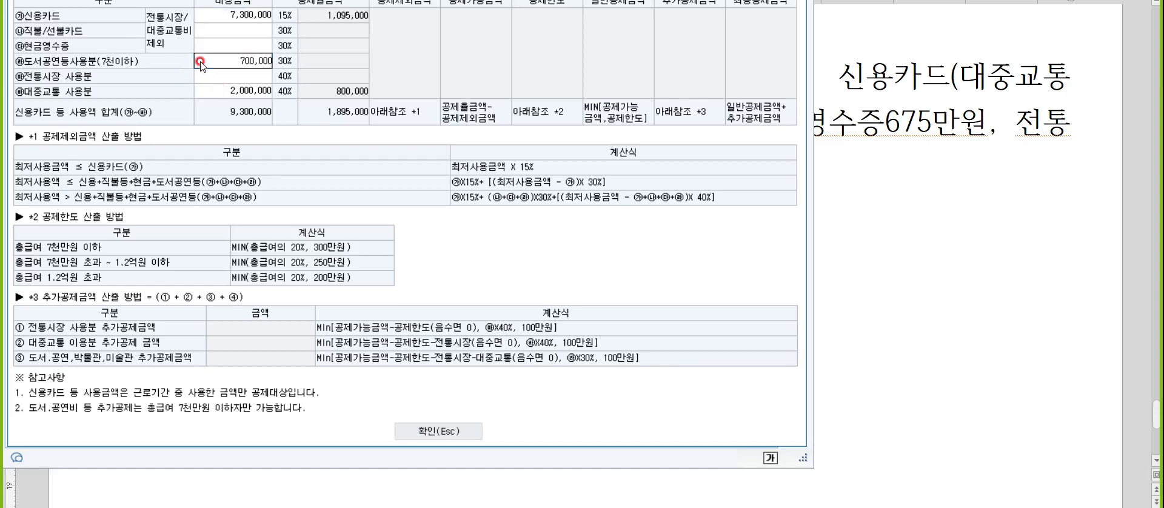
pyautogui.press('Return')
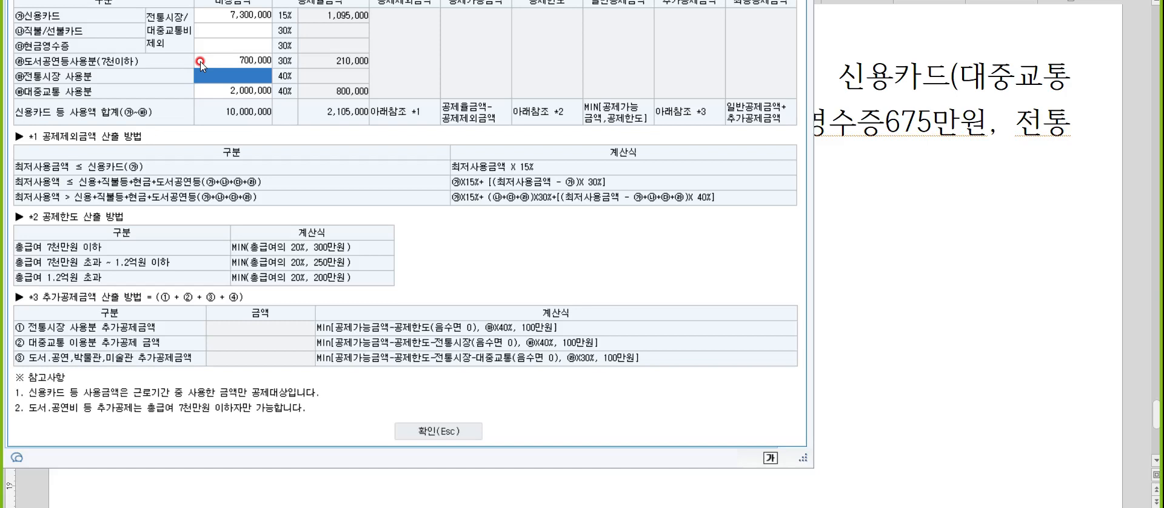
# Set the 현금영수증 amount to 6,750,000.
pyautogui.click(229, 30)
pyautogui.press('Return')
pyautogui.write('67500000')
pyautogui.press('Return')
pyautogui.press('Return')
pyautogui.press('Up')
pyautogui.press('Up')
pyautogui.write('6750000')
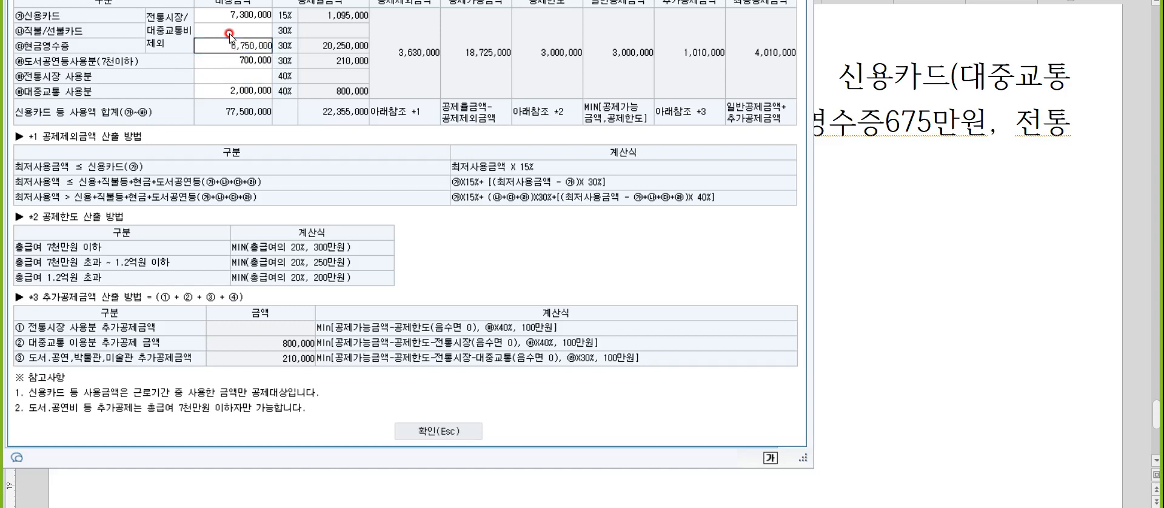
pyautogui.press('Return')
pyautogui.press('Return')
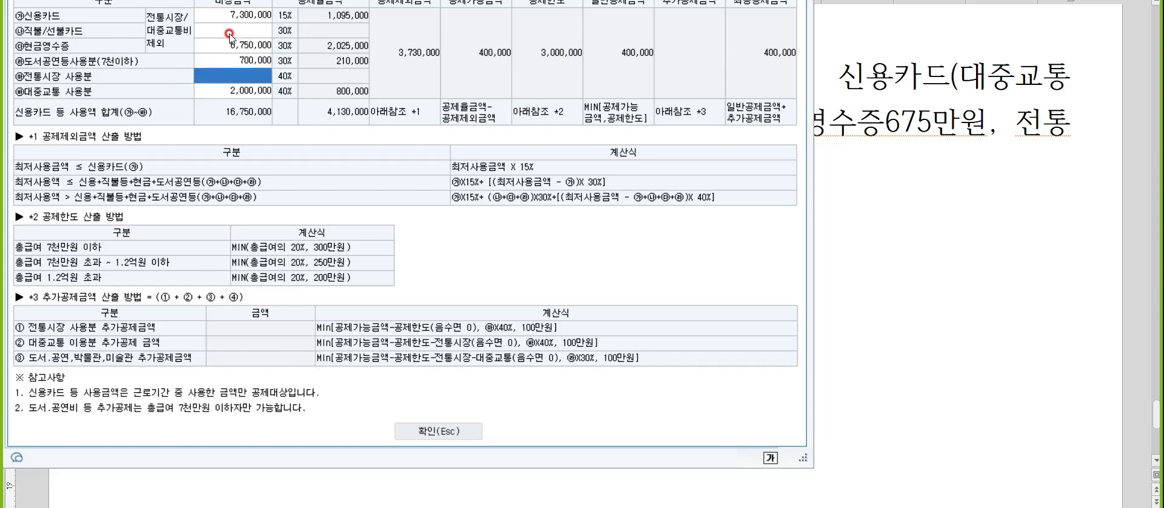
# Enter 3,000,000 for 전통시장 사용분 in the card usage detail.
pyautogui.write('3000000')
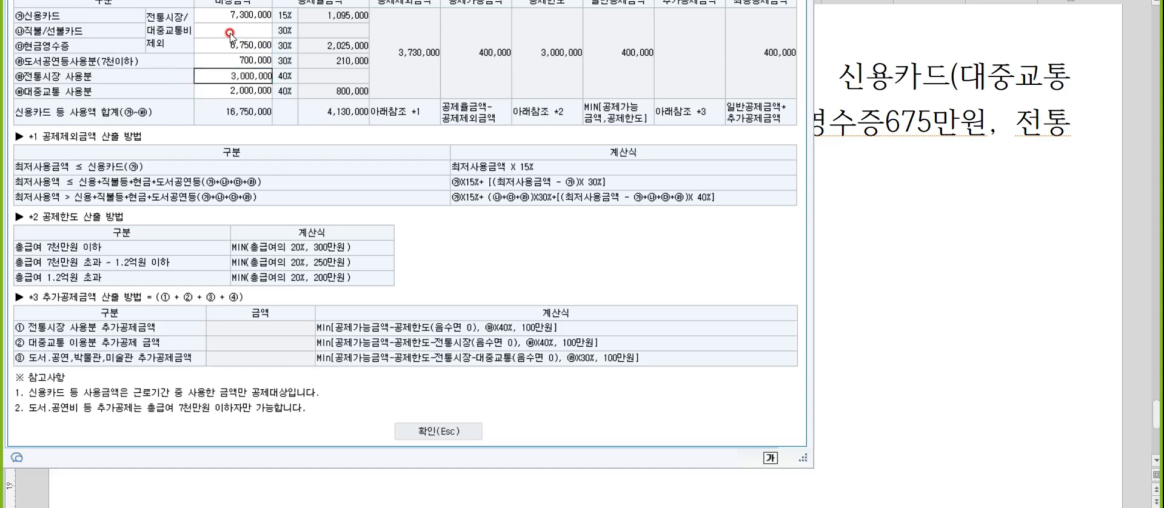
pyautogui.press('Return')
pyautogui.press('Escape')
# In the note document, write the father's name followed by ": 종교단체O, 노인대학X" and begin a new line.
pyautogui.write('김')
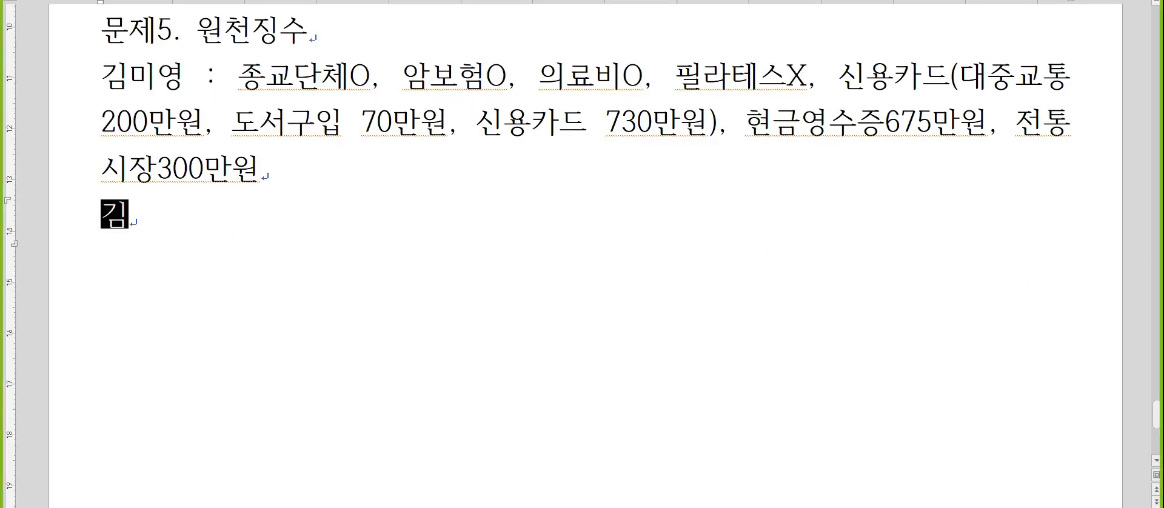
pyautogui.write('철수 : 종교')
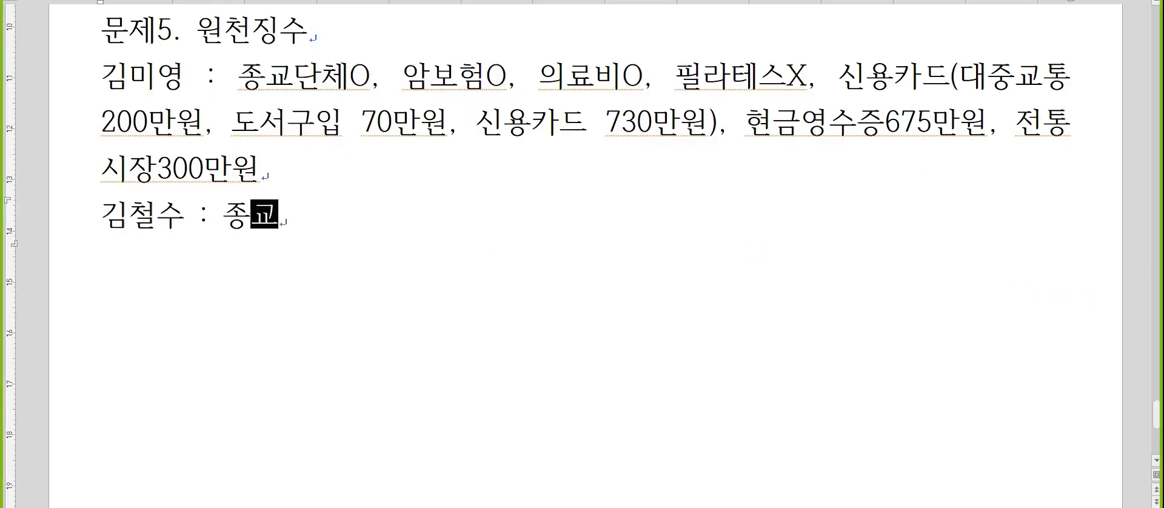
pyautogui.write('단체O, 노인대학')
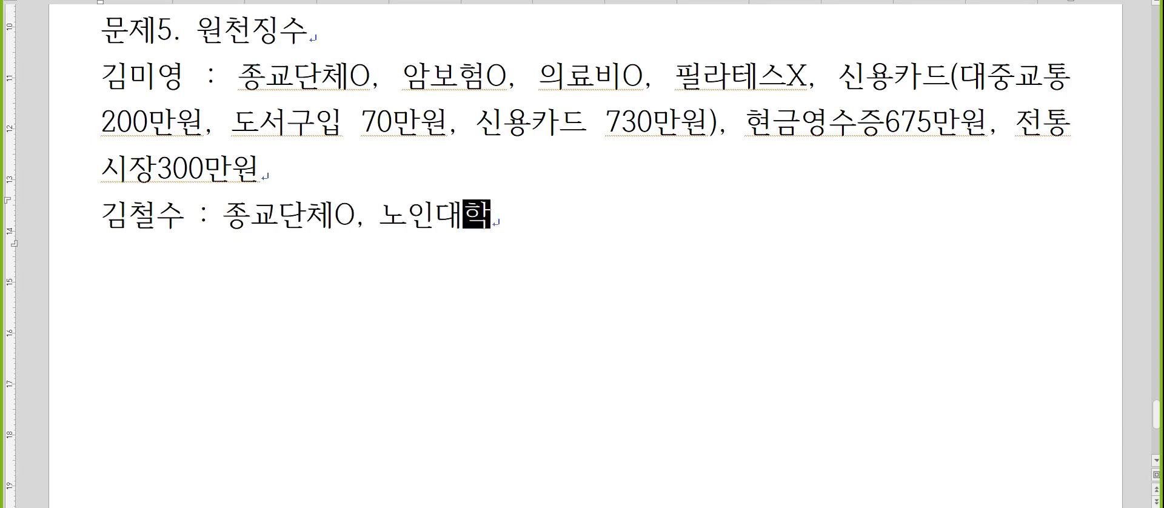
pyautogui.press('Hangul')
pyautogui.write('X')
pyautogui.press('Return')
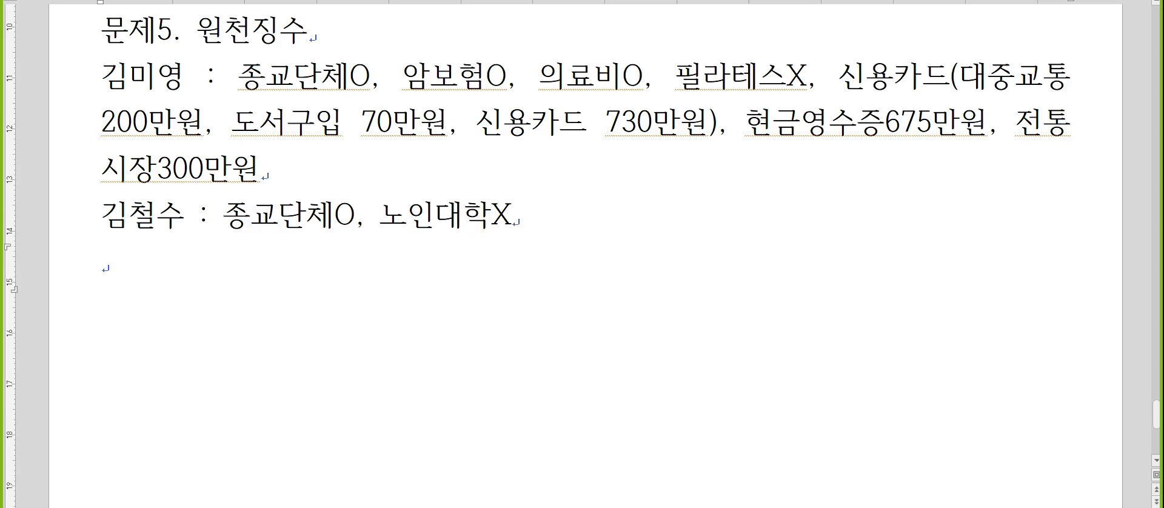
# Return to the accounting program, close the card usage detail, and set the current-year religious donation in the 기부금 detail to 2,800,000.
pyautogui.scroll(-2, 229, 223)
pyautogui.hotkey('alt', 'Tab')
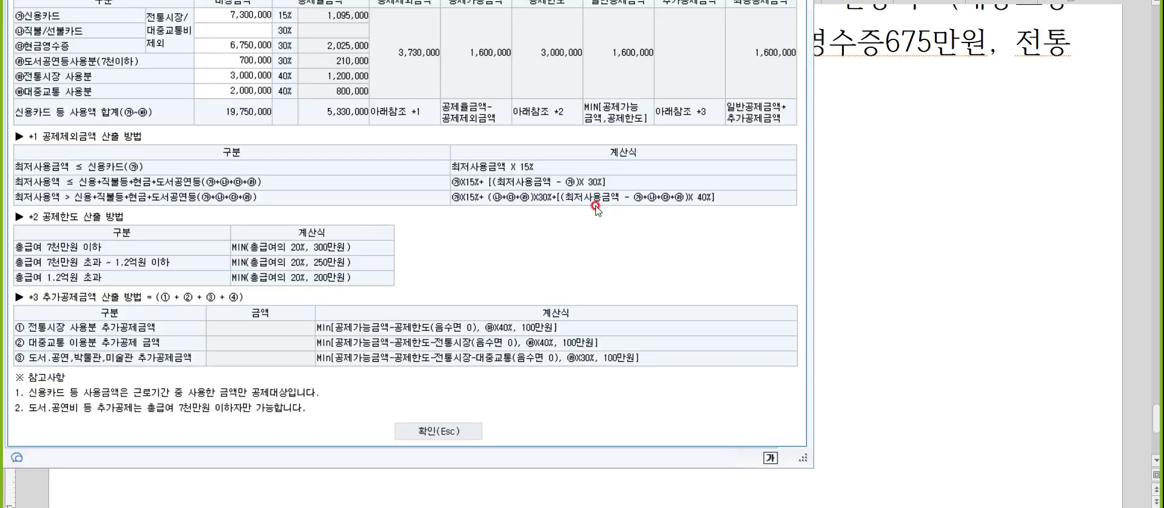
pyautogui.click(470, 432)
pyautogui.click(699, 118)
pyautogui.doubleClick(699, 119)
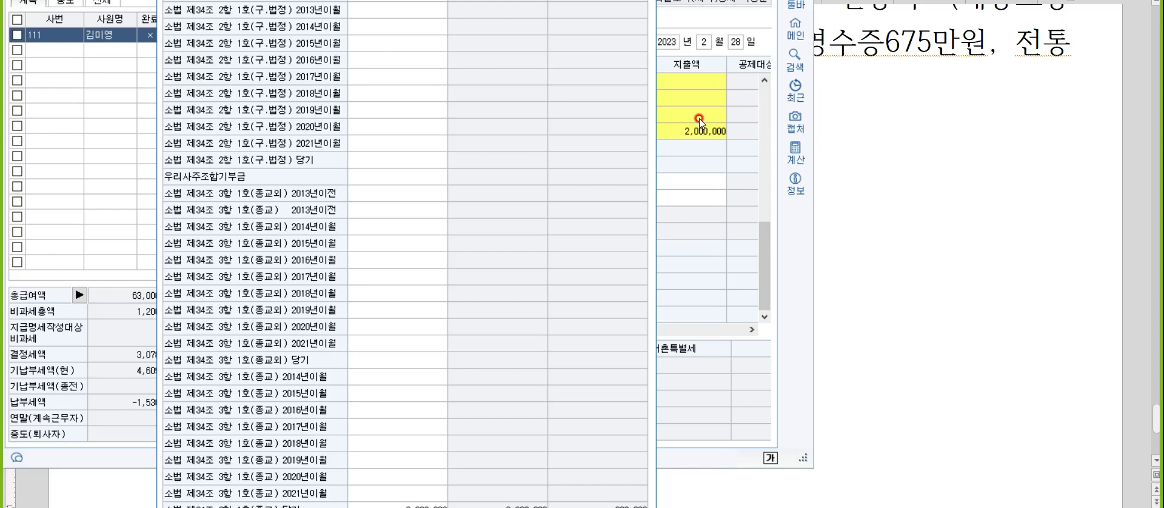
pyautogui.click(381, 507)
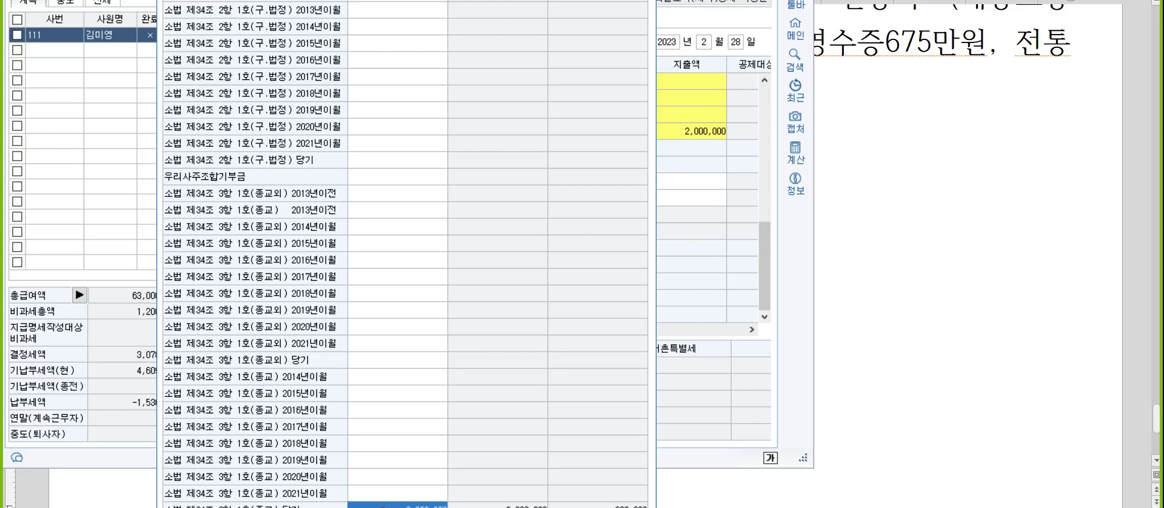
pyautogui.click(381, 507)
pyautogui.press('Return')
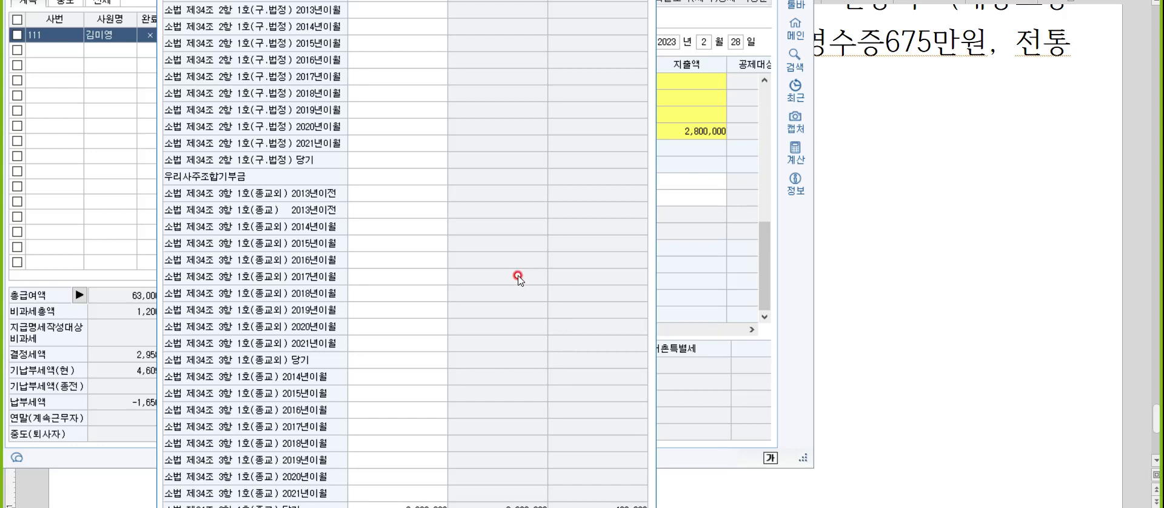
# Correct the current-year religious donation in the 기부금 detail to 2,000,000 and close the detail.
pyautogui.click(432, 507)
pyautogui.write('4')
pyautogui.press('Return')
pyautogui.click(481, 501)
# Switch to the note document and change the 종교단체 mark on the father's line to X.
pyautogui.hotkey('alt', 'Tab')
pyautogui.click(361, 135)
pyautogui.press('BackSpace')
pyautogui.write('ㅌ')
pyautogui.press('BackSpace')
pyautogui.write('X')
# Add the line "소득이 있으면 의료비만 가능" below the father's entry in the note.
pyautogui.press('Down')
pyautogui.write('소득이 잇음')
pyautogui.press('BackSpace')
pyautogui.press('BackSpace')
pyautogui.press('BackSpace')
pyautogui.press('BackSpace')
pyautogui.write('이있음')
pyautogui.press('BackSpace')
pyautogui.write('으면 으')
pyautogui.write('의료비만 간')
pyautogui.write('능')
pyautogui.press('Return')
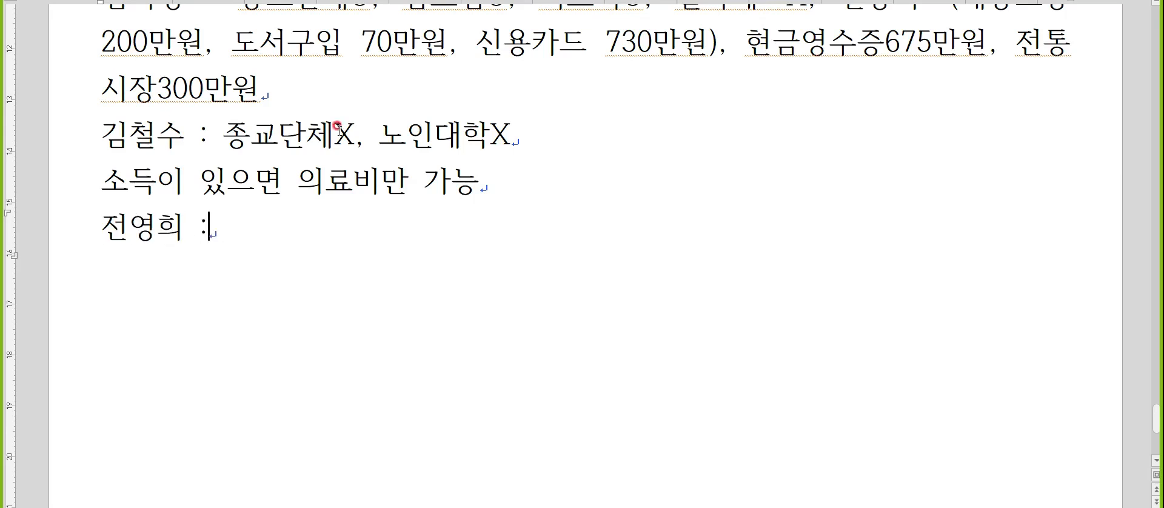
# Start the mother's line in the note with her name followed by ": 의료비O, 종교단체외,".
pyautogui.write(' 의료')
pyautogui.write('비O, 종교')
pyautogui.write('ㄴㄷ')
pyautogui.press('BackSpace')
pyautogui.press('BackSpace')
pyautogui.write('ㄱㅛ단체외, ')
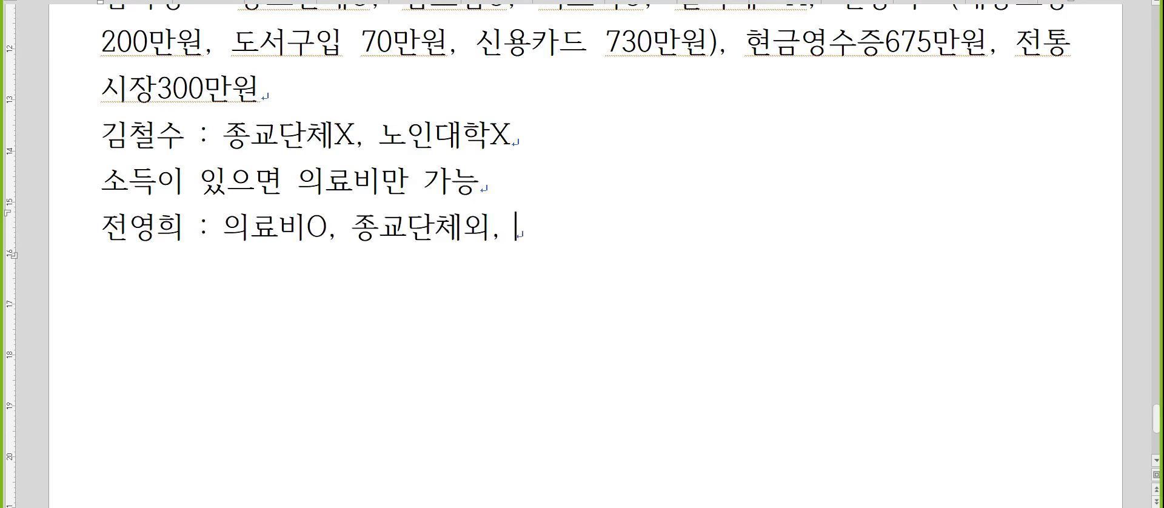
pyautogui.write('직불카드')
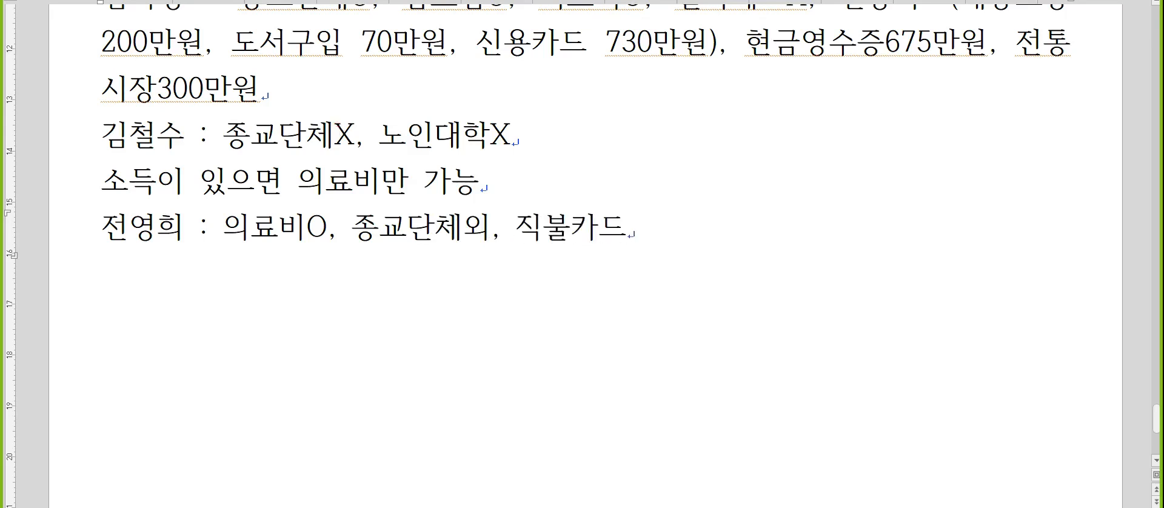
pyautogui.write('500만원, 자')
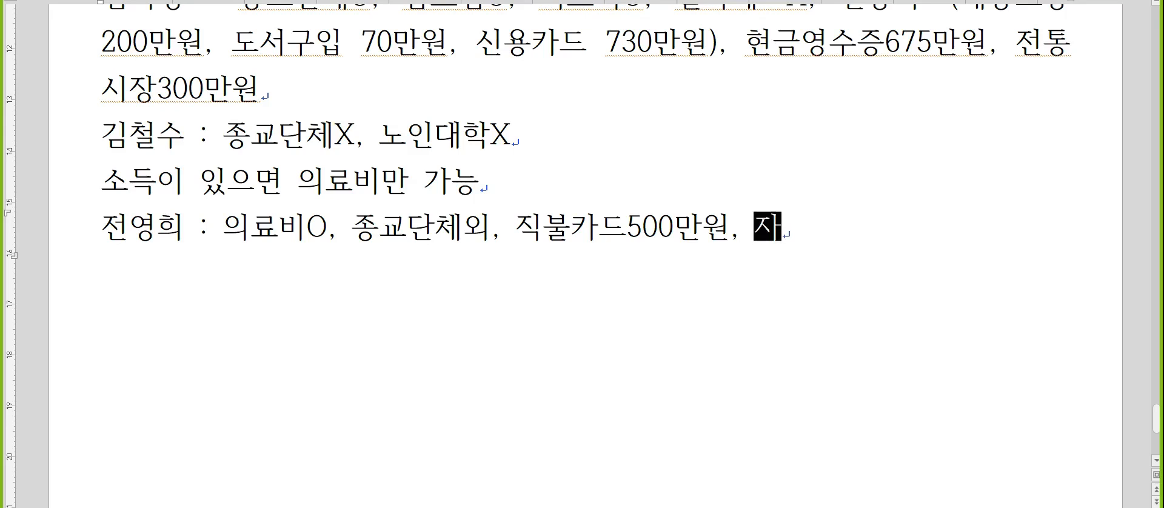
# Complete the mother's line with "직불카드500만원, 전통시장100만원" and begin a new line.
pyautogui.press('BackSpace')
pyautogui.write('전통시장100만원')
pyautogui.press('Return')
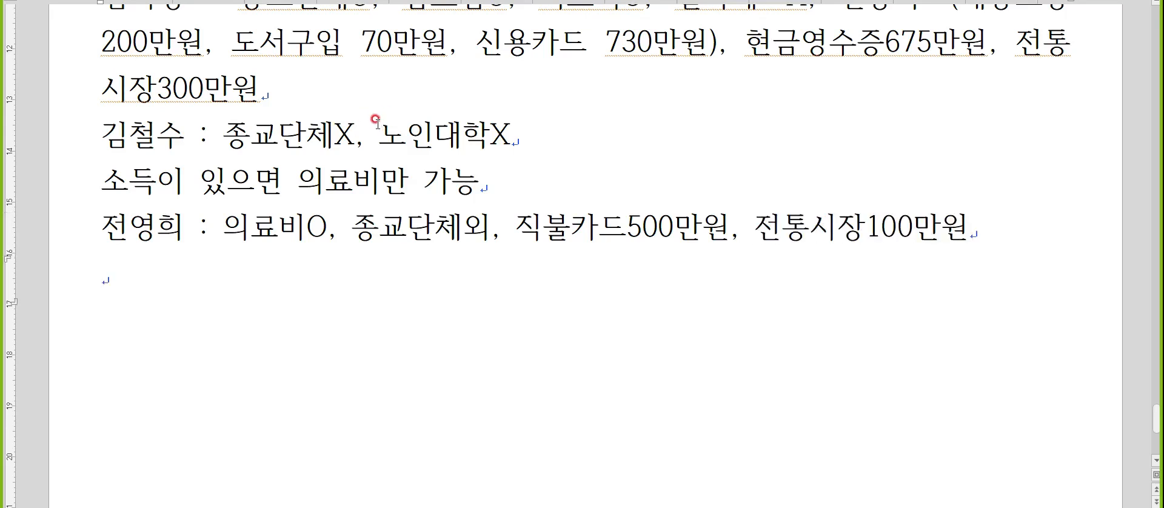
# Return to the accounting program and add the mother to the 의료비지급명세서 for 부양가족 with evidence code 국세청장.
pyautogui.hotkey('alt', 'Tab')
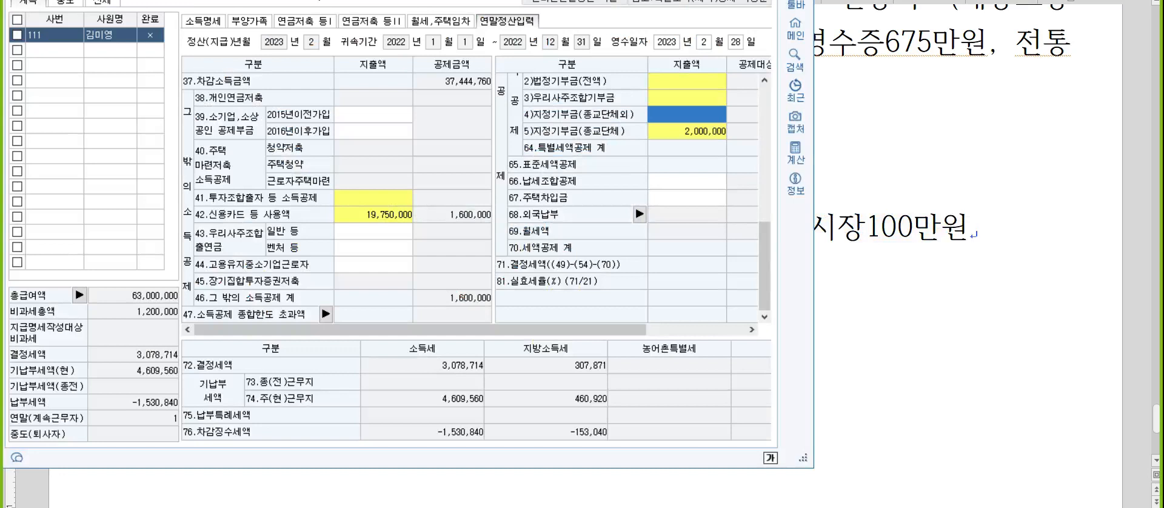
pyautogui.click(258, 21)
pyautogui.click(571, 202)
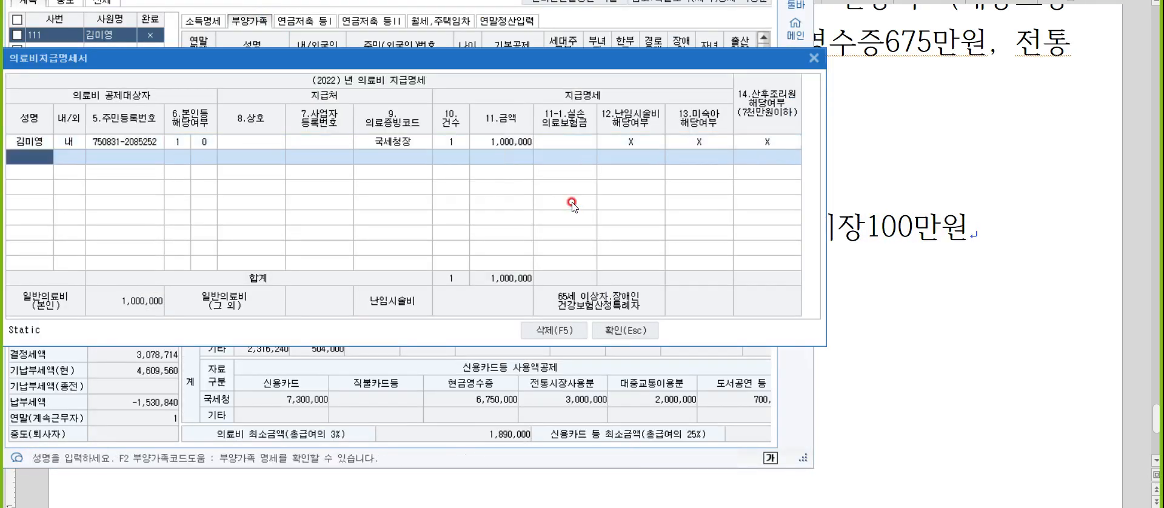
pyautogui.write('전영')
pyautogui.press('Return')
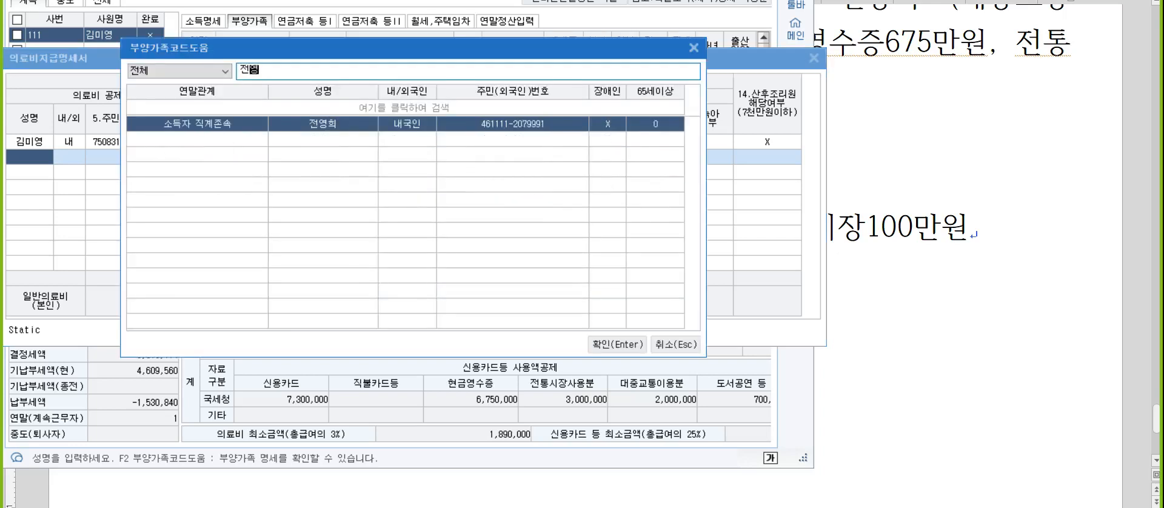
pyautogui.press('Return')
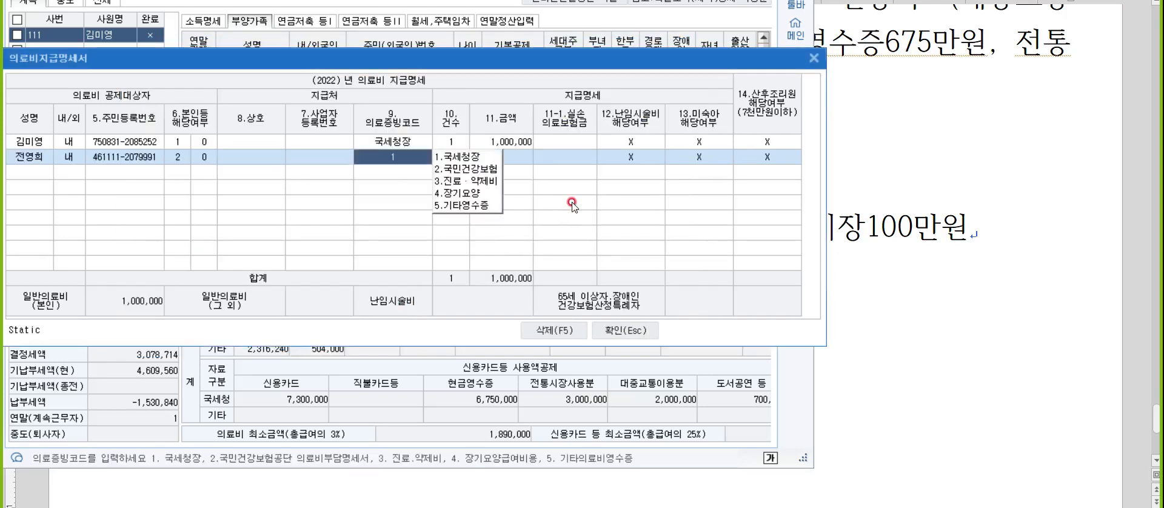
pyautogui.press('Return')
pyautogui.write('1')
pyautogui.press('Return')
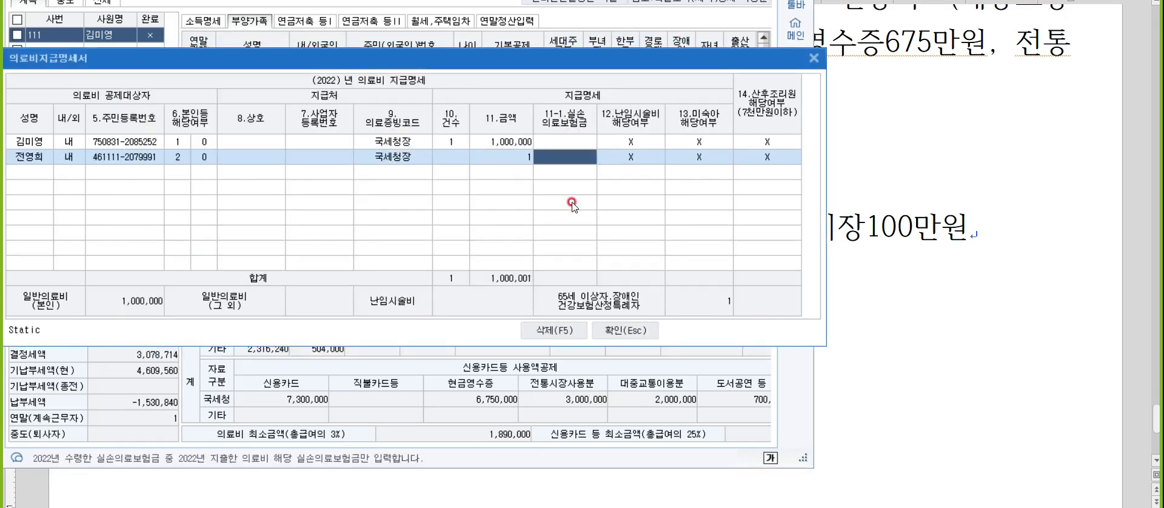
# Set the mother's medical expense to 1 case and 600,000, and close the 의료비지급명세서.
pyautogui.click(452, 157)
pyautogui.write('1')
pyautogui.press('Return')
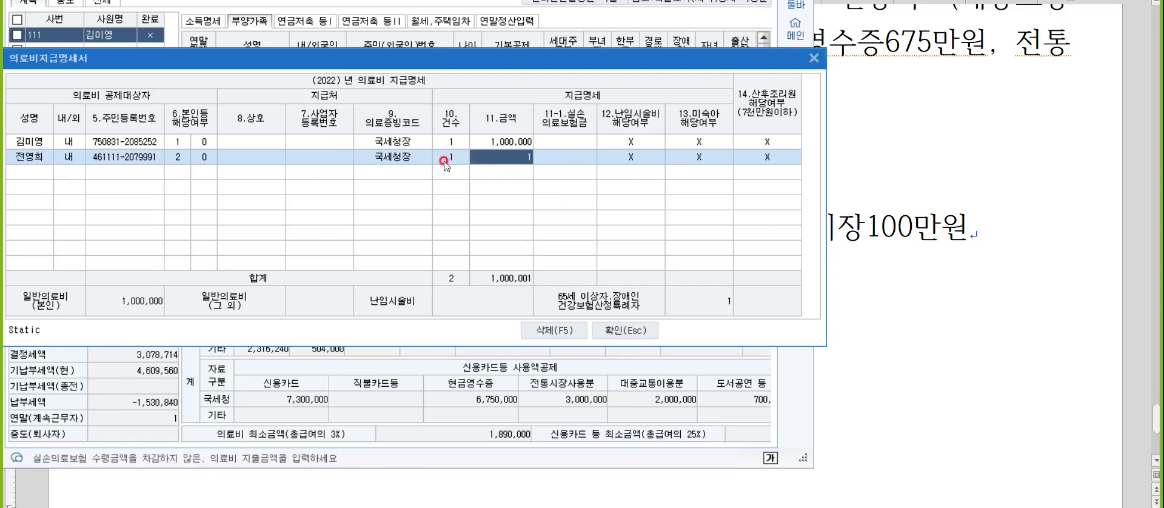
pyautogui.write('6000000')
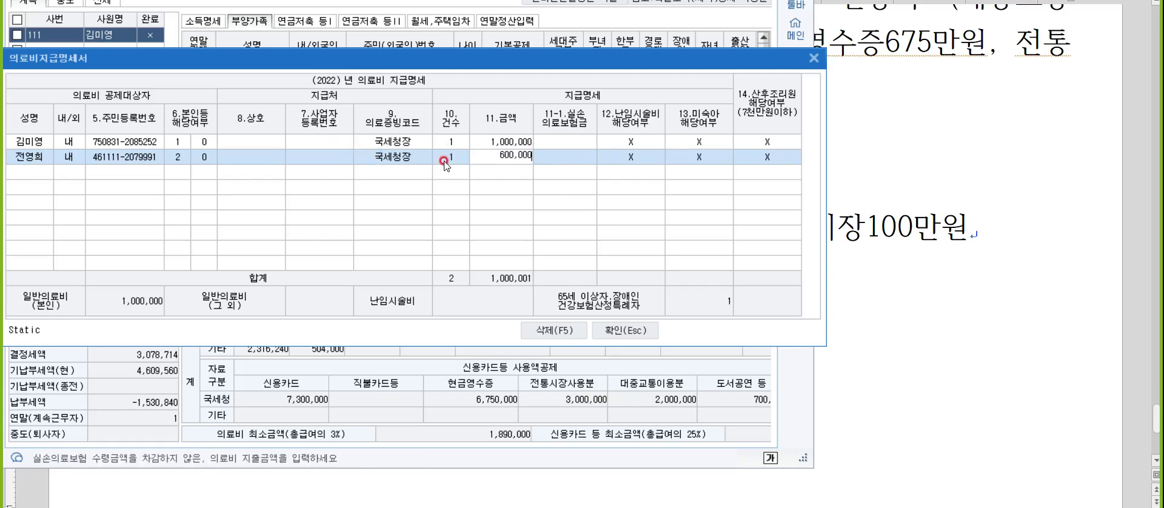
pyautogui.press('Return')
pyautogui.press('Escape')
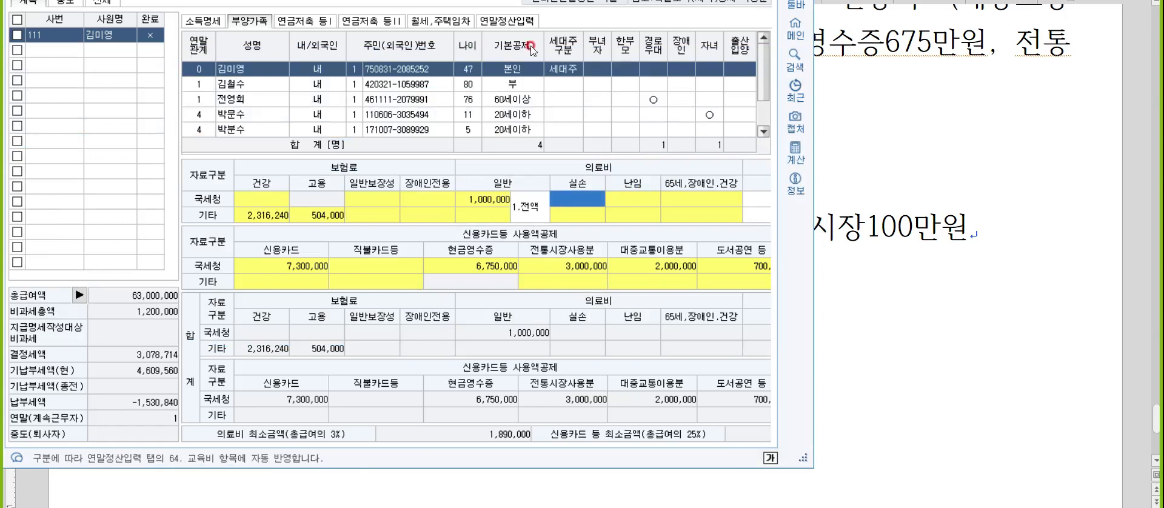
# In the 기부금 detail of 연말정산입력, enter 200,000 as the current-year designated donation outside religious organizations (종교외 당기).
pyautogui.click(517, 22)
pyautogui.doubleClick(673, 121)
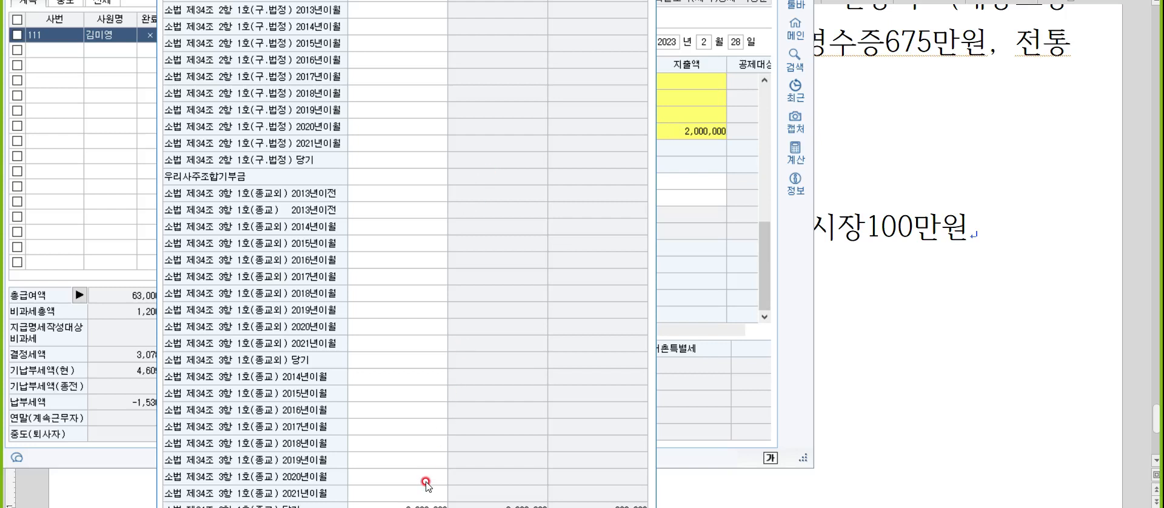
pyautogui.click(371, 359)
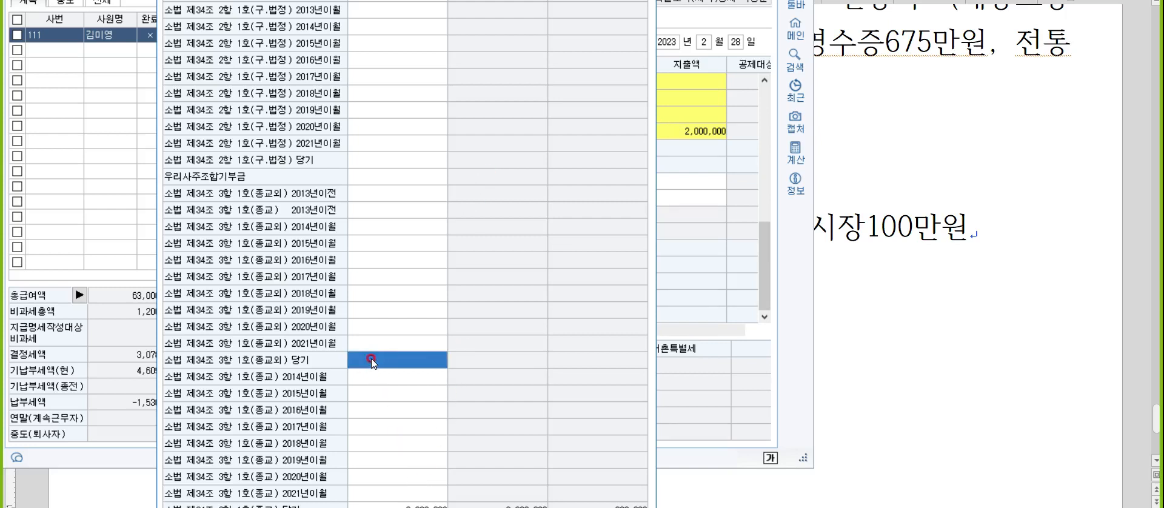
pyautogui.write('2000000')
pyautogui.press('Return')
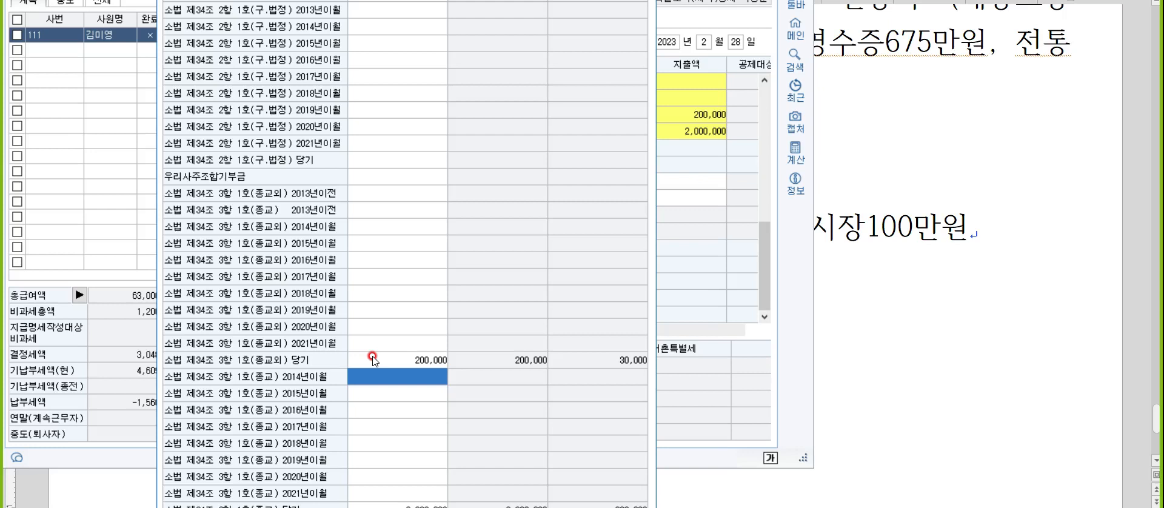
# Close the donation detail, then set 직불/선불카드 to 5,000,000 and 전통시장 사용분 to 4,000,000 in the 신용카드 등 사용액 detail.
pyautogui.press('Escape')
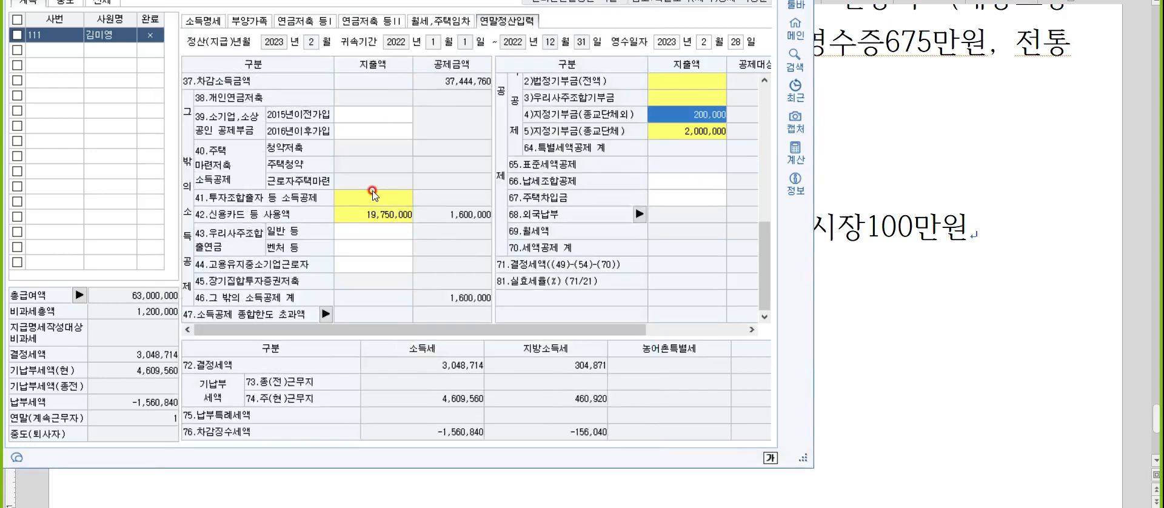
pyautogui.doubleClick(375, 215)
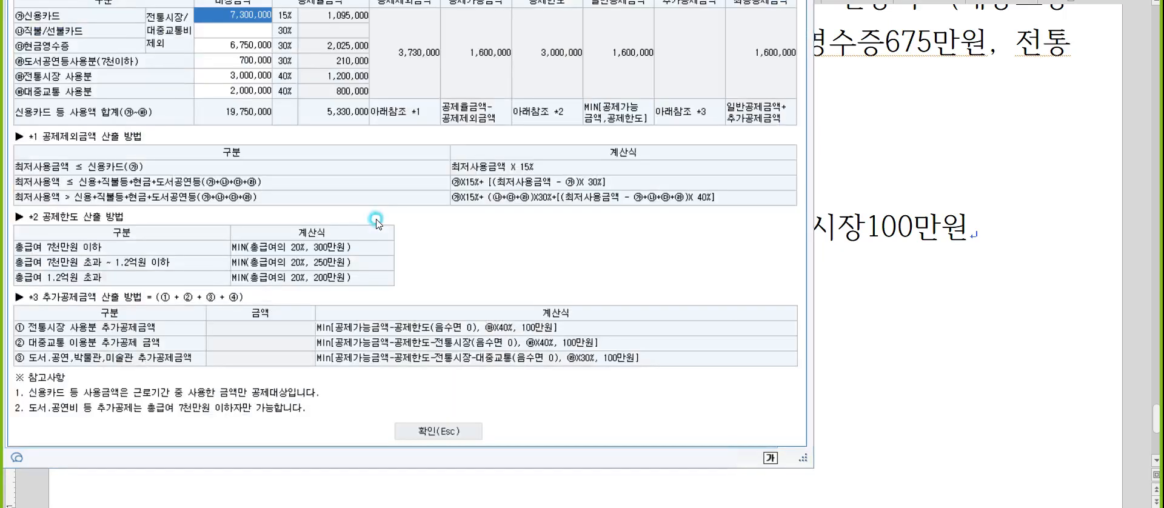
pyautogui.click(260, 30)
pyautogui.write('5000000')
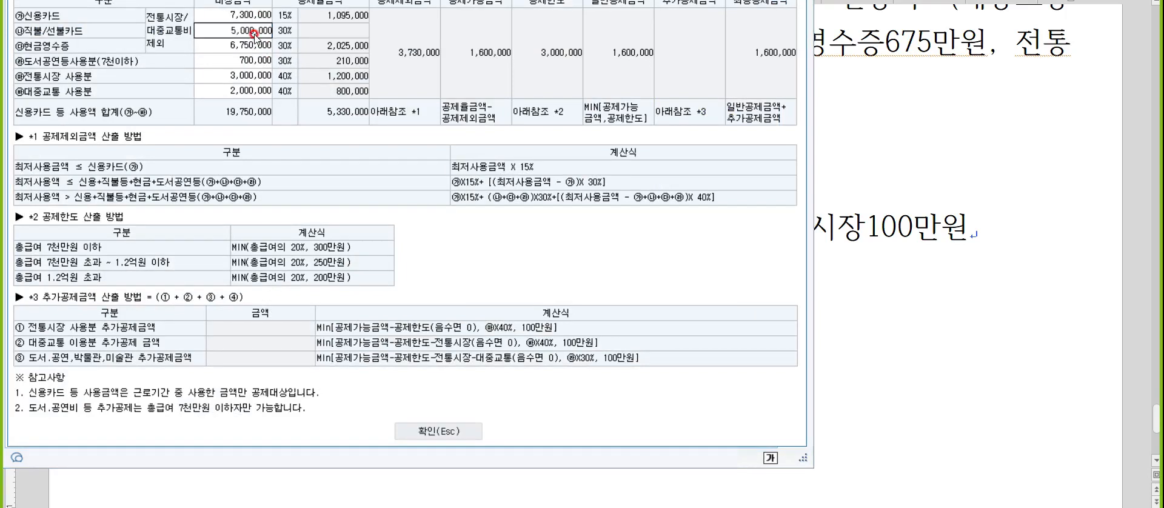
pyautogui.press('Return')
pyautogui.press('Return')
pyautogui.press('Return')
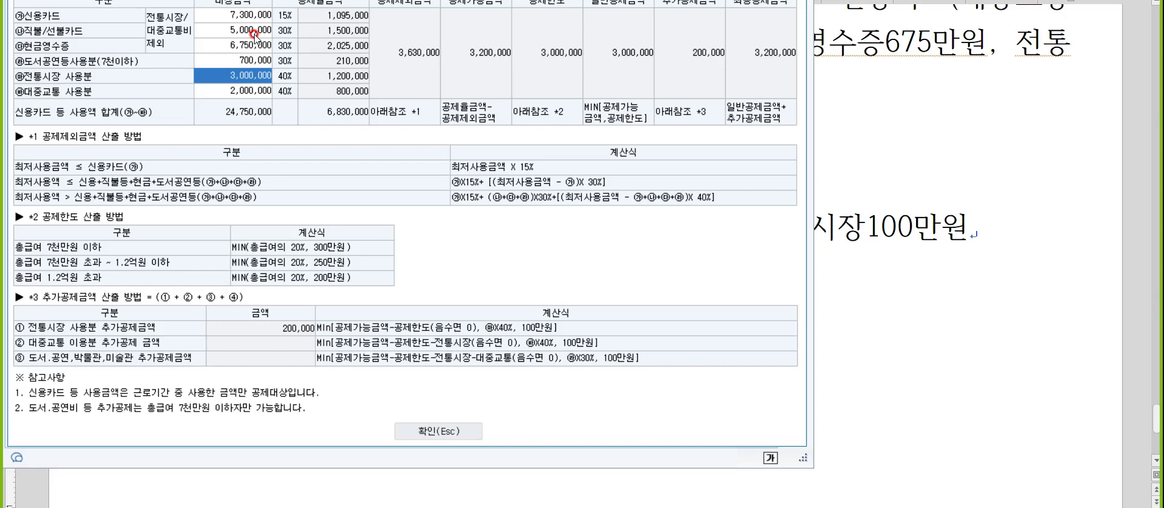
pyautogui.write('4000000')
pyautogui.press('Return')
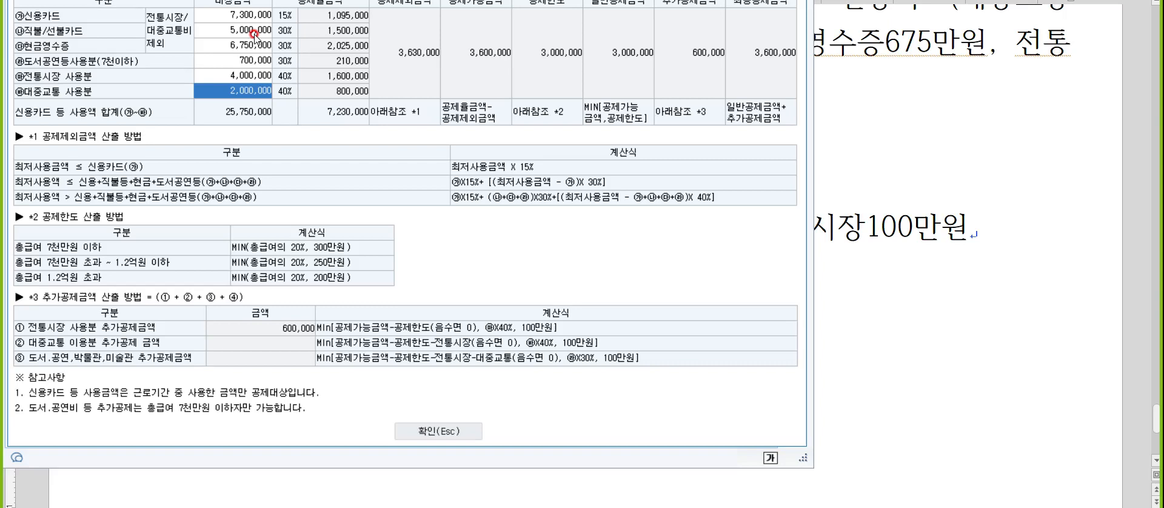
pyautogui.press('Escape')
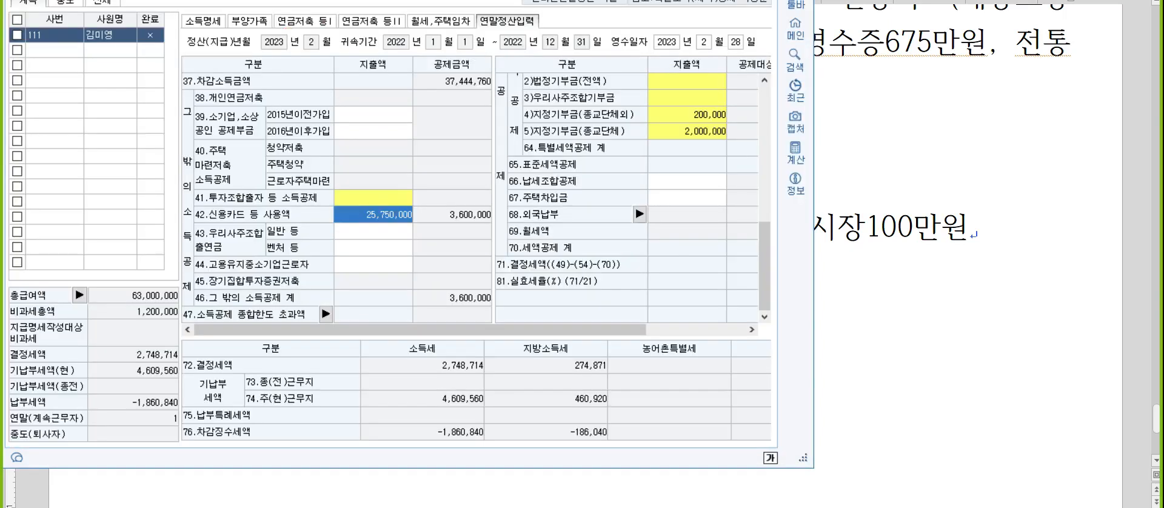
# In the notes document, begin the next dependant's line with the name and "중학교O, 중학교교복O, 의료비".
pyautogui.click(995, 267)
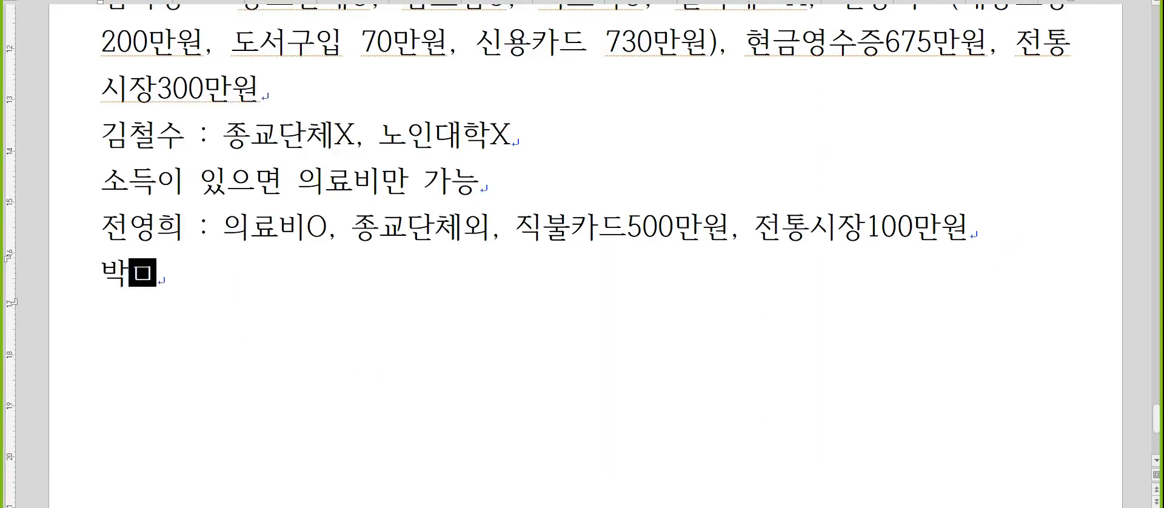
pyautogui.write(' : 중하')
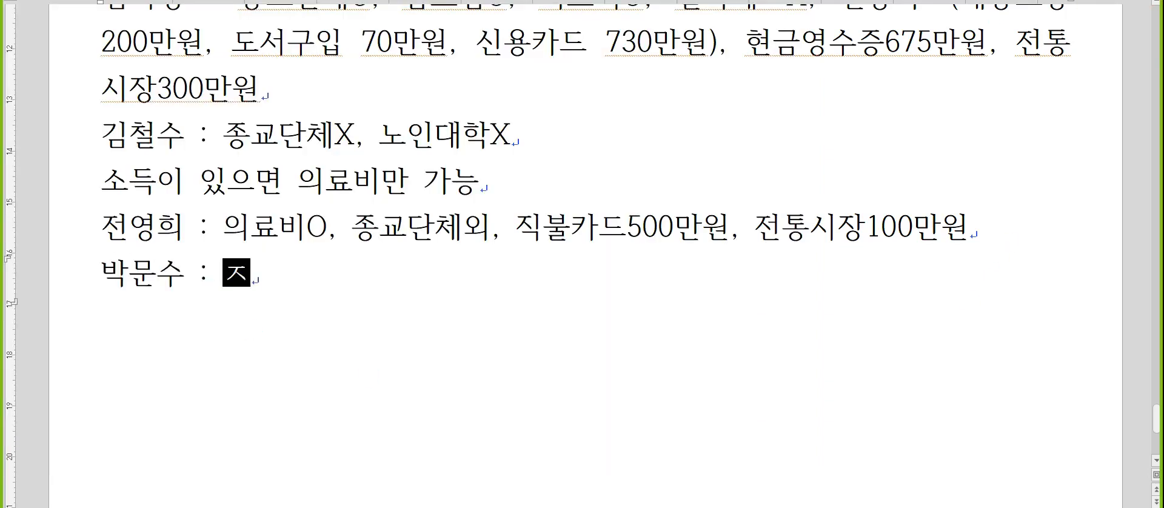
pyautogui.write('학교O,')
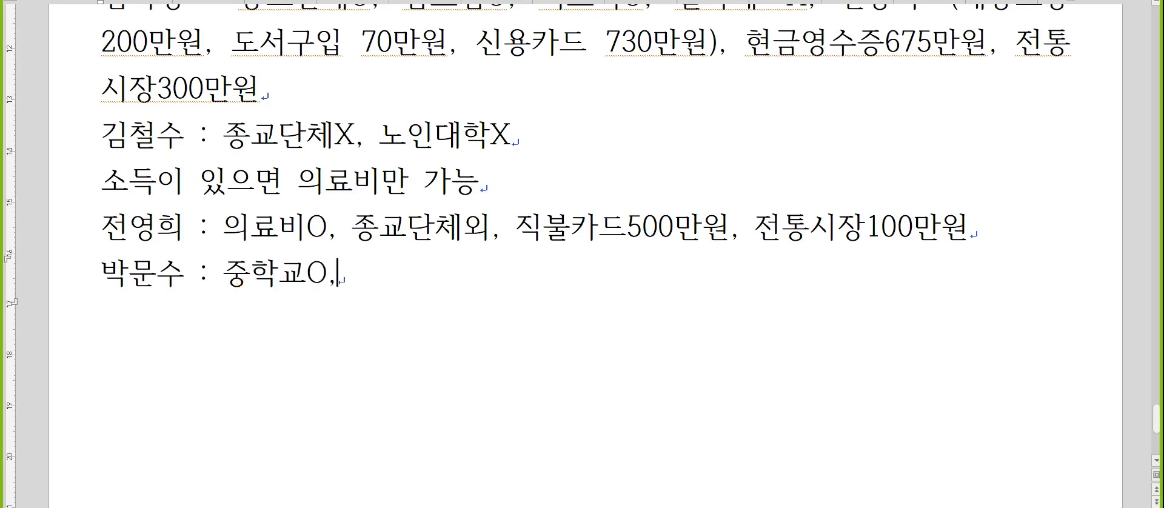
pyautogui.write(' 중학교교')
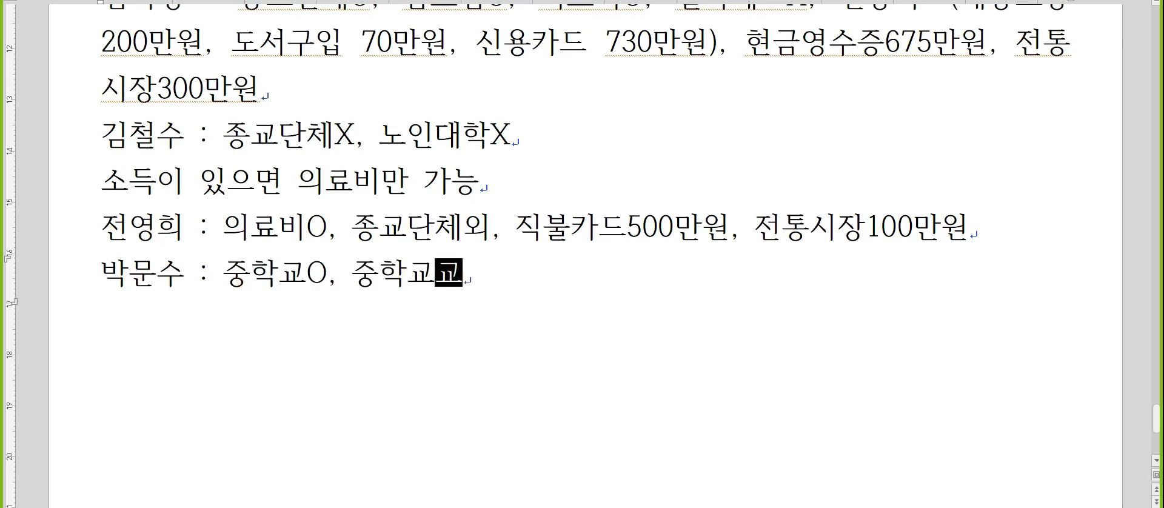
pyautogui.write('복O')
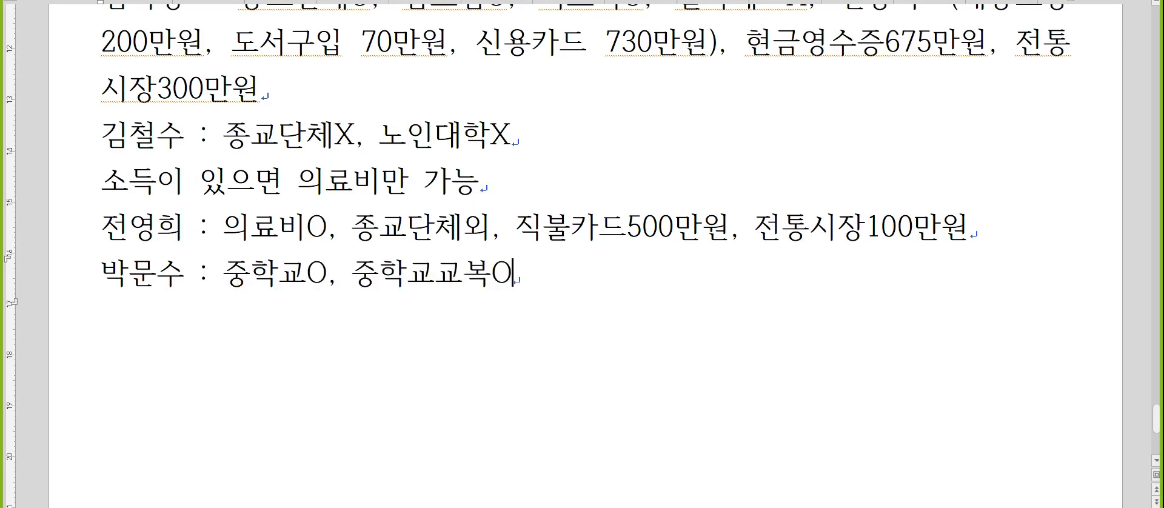
pyautogui.write(', 의료비')
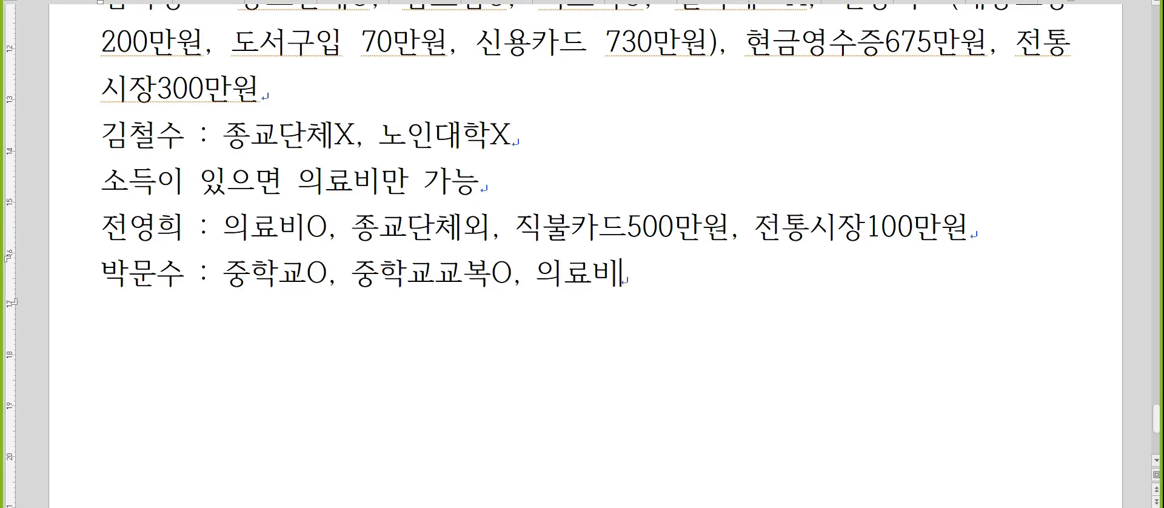
pyautogui.write('O, 시려고')
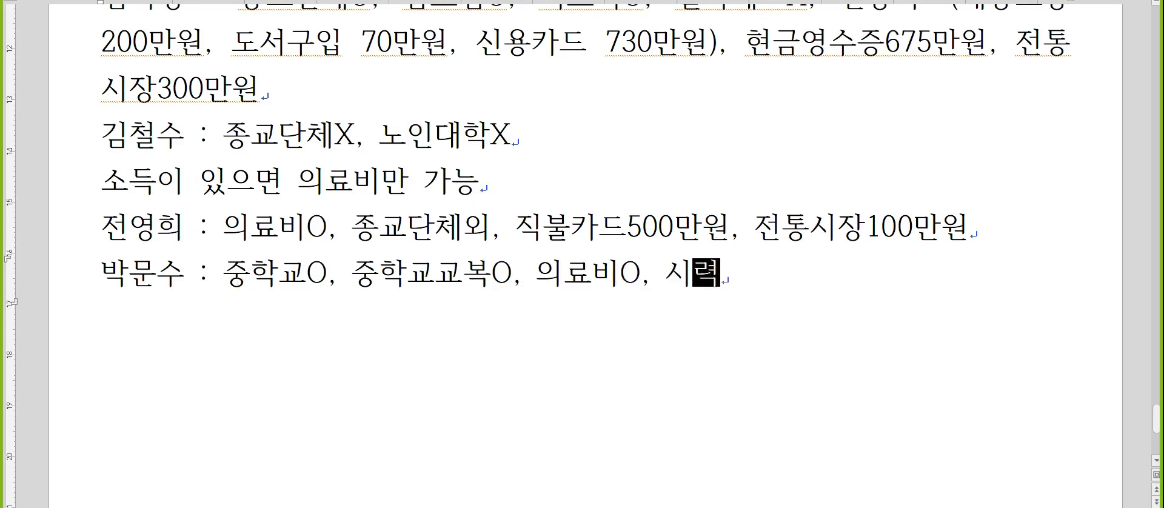
# Continue the dependant's line with "O, 시력보정용O, 상해O," after the 의료비 entry.
pyautogui.press('BackSpace')
pyautogui.press('BackSpace')
pyautogui.press('BackSpace')
pyautogui.write('력봐정용')
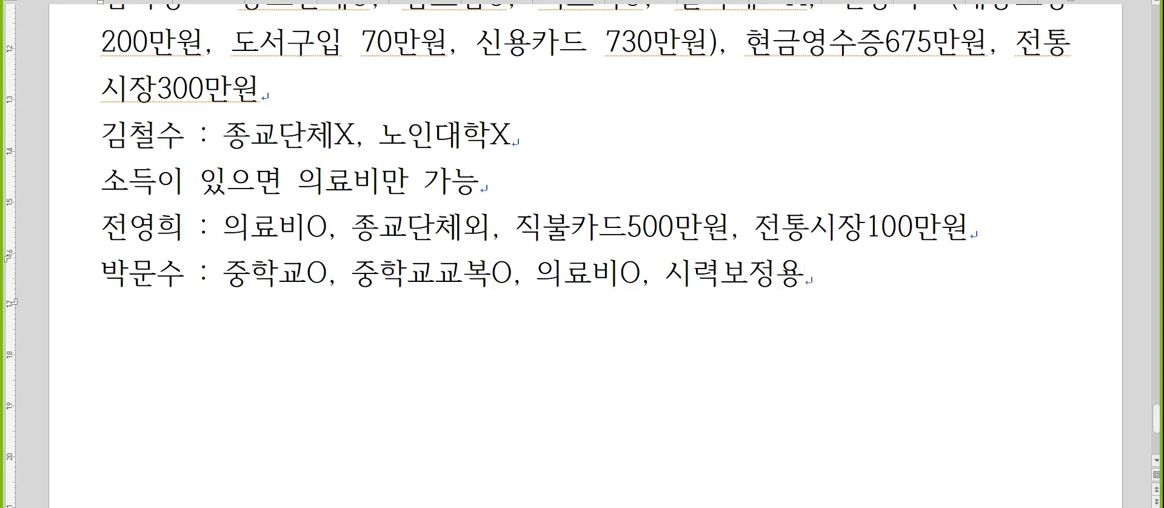
pyautogui.write('O, 상해O, 현금여')
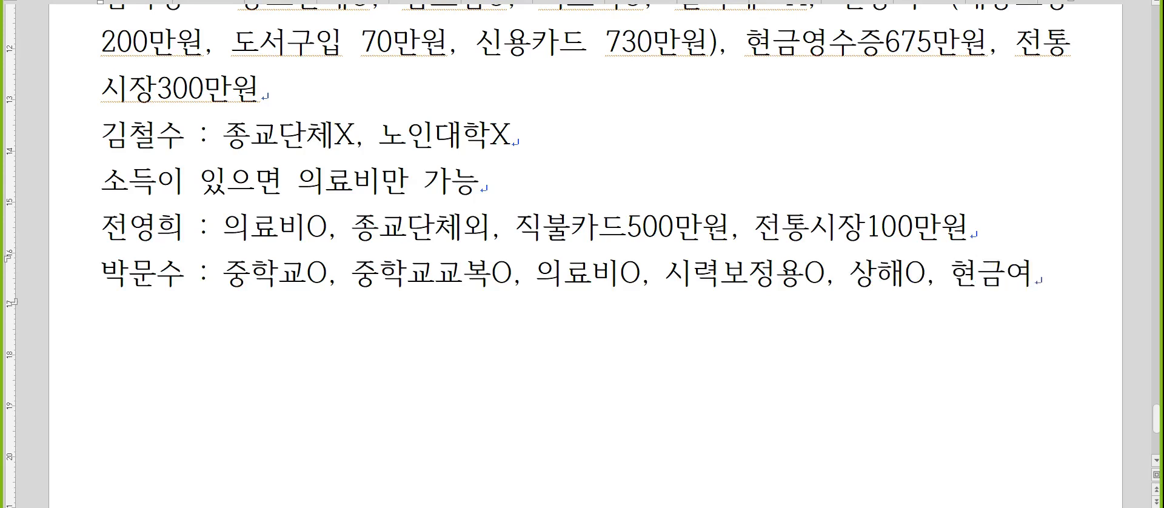
# Finish the dependant's line with "도서O".
pyautogui.press('BackSpace')
pyautogui.press('BackSpace')
pyautogui.press('BackSpace')
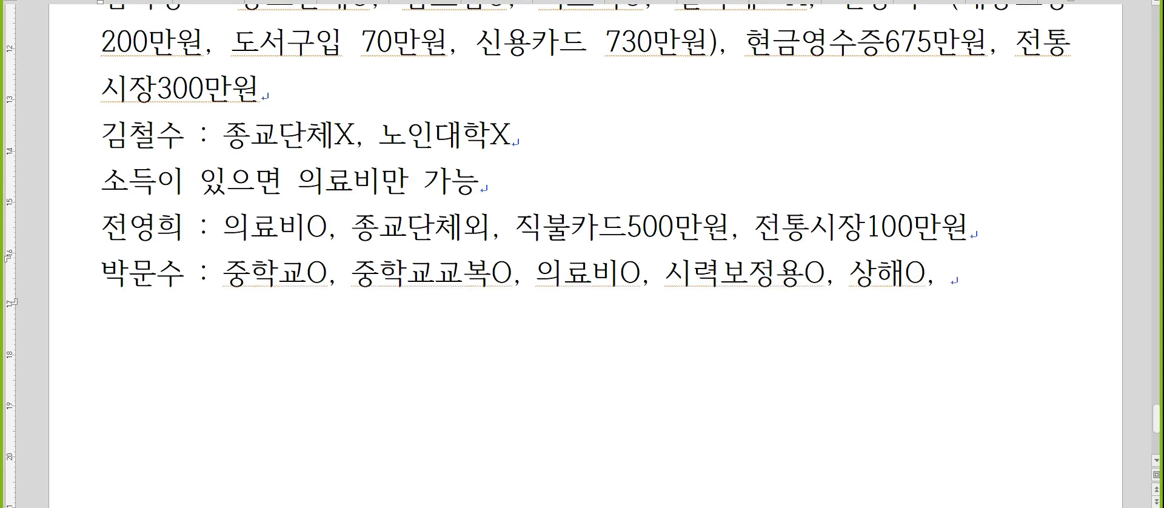
pyautogui.write('돗ㅓ인셉')
pyautogui.press('BackSpace')
pyautogui.press('BackSpace')
pyautogui.press('BackSpace')
pyautogui.press('BackSpace')
pyautogui.write('O')
# Return to the accounting program and review the card, cash receipt, 도서공연 and 전통시장 rows of the 신용카드 등 사용액 detail.
pyautogui.hotkey('alt', 'Tab')
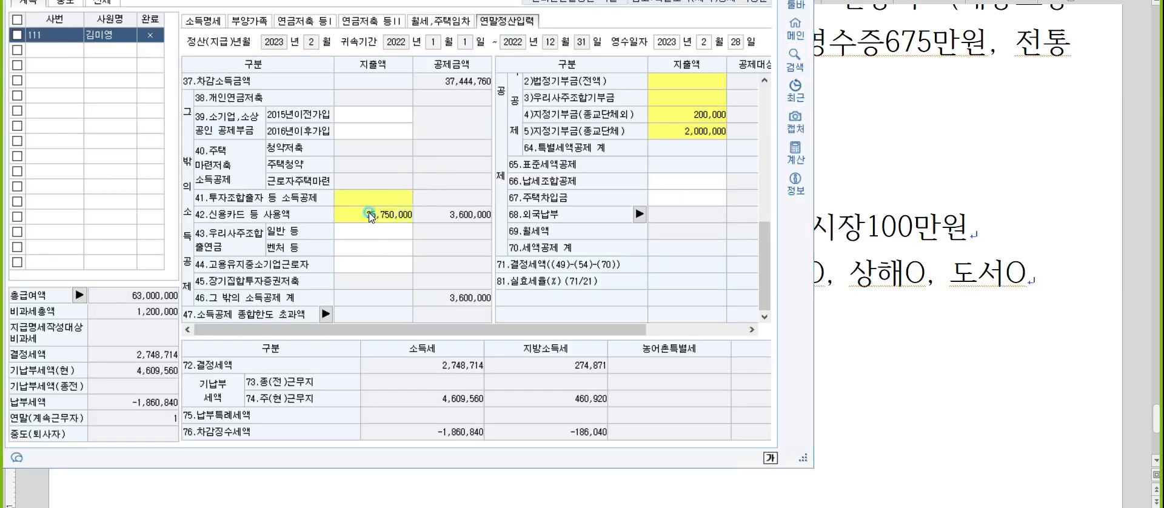
pyautogui.doubleClick(371, 216)
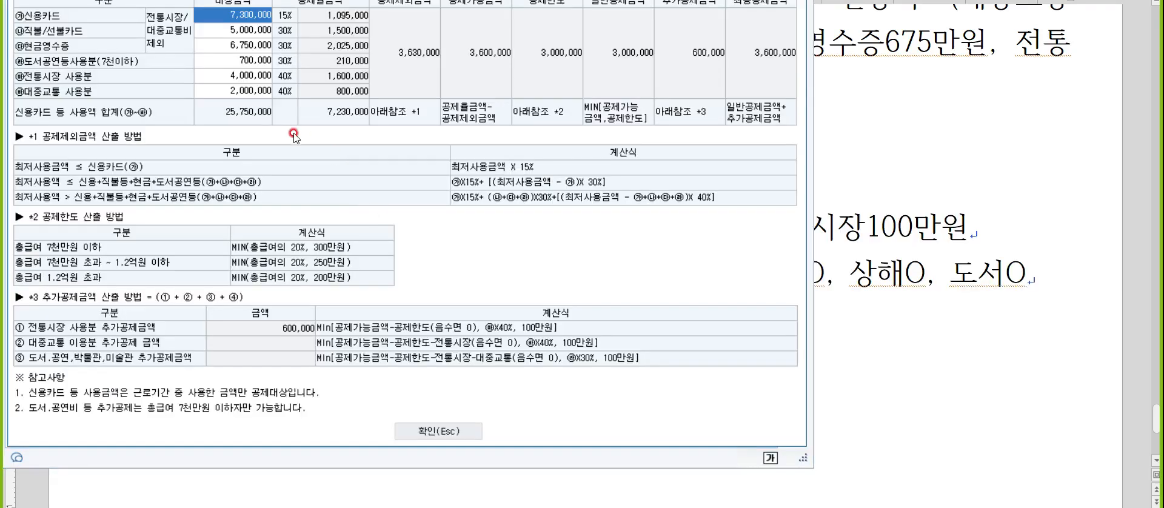
pyautogui.click(261, 61)
pyautogui.click(251, 36)
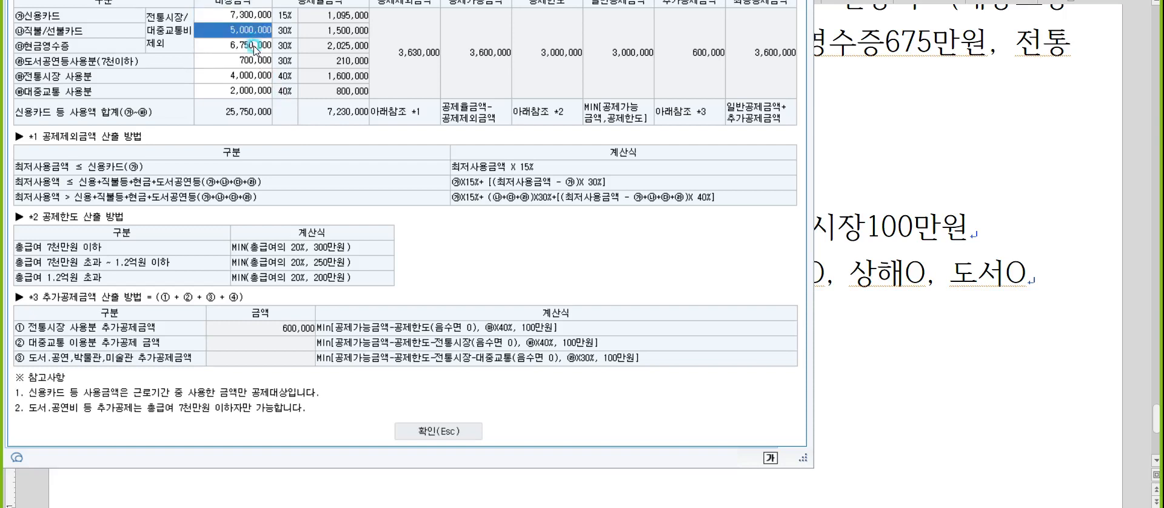
pyautogui.click(253, 47)
pyautogui.click(244, 73)
pyautogui.click(244, 62)
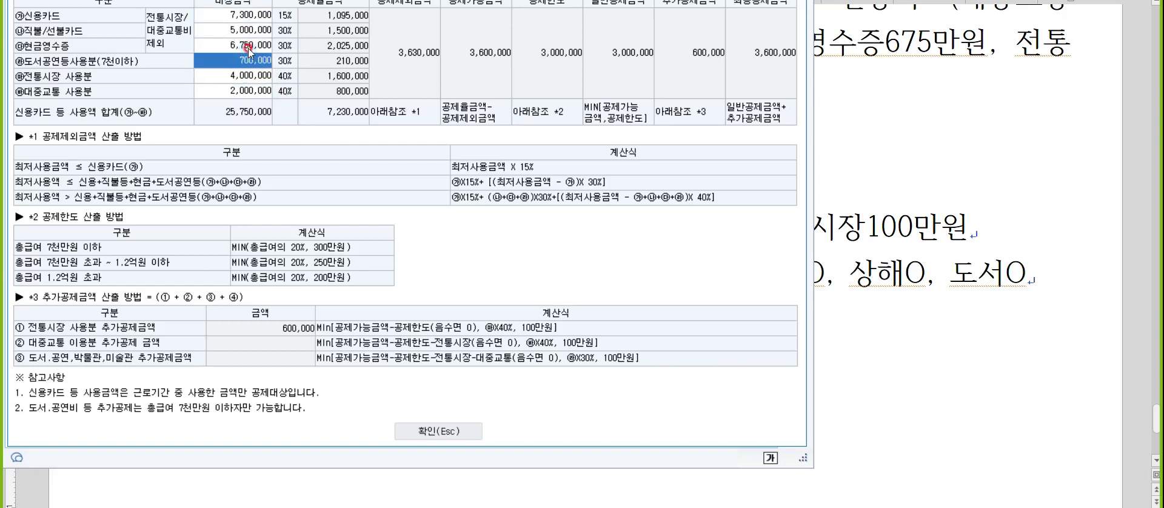
pyautogui.click(248, 47)
pyautogui.click(290, 75)
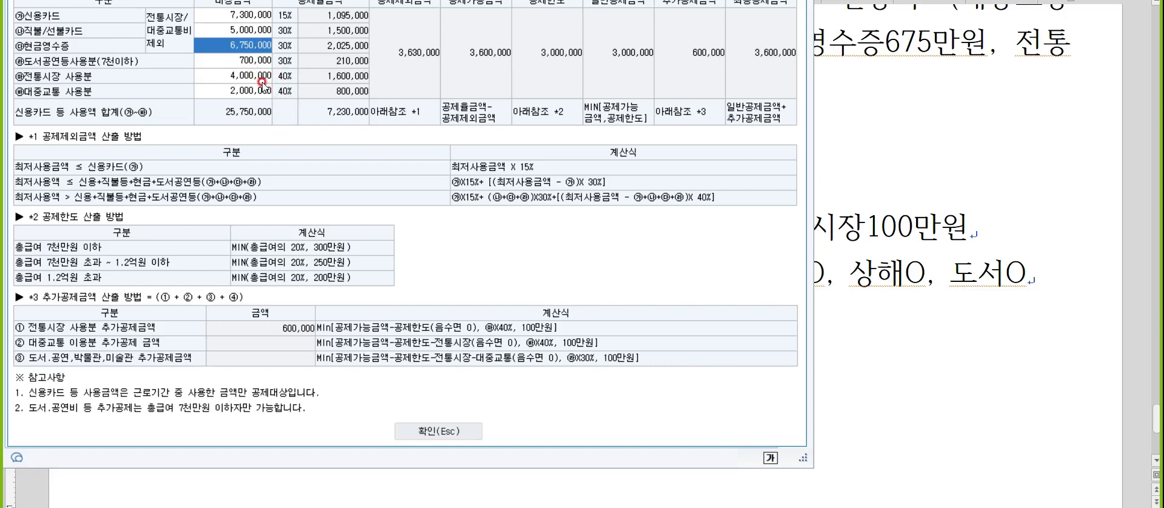
pyautogui.click(229, 14)
pyautogui.click(238, 72)
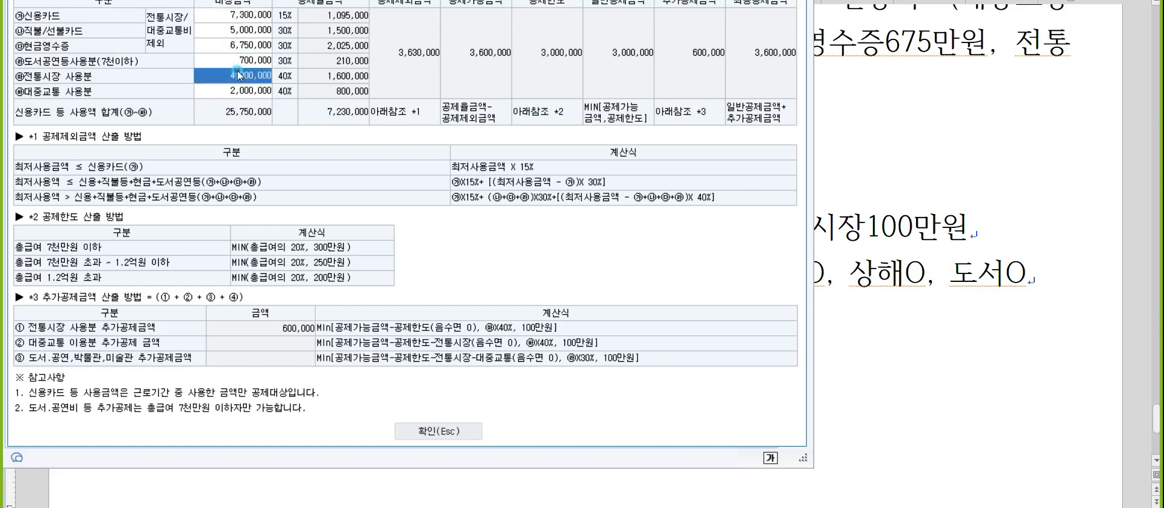
pyautogui.click(454, 423)
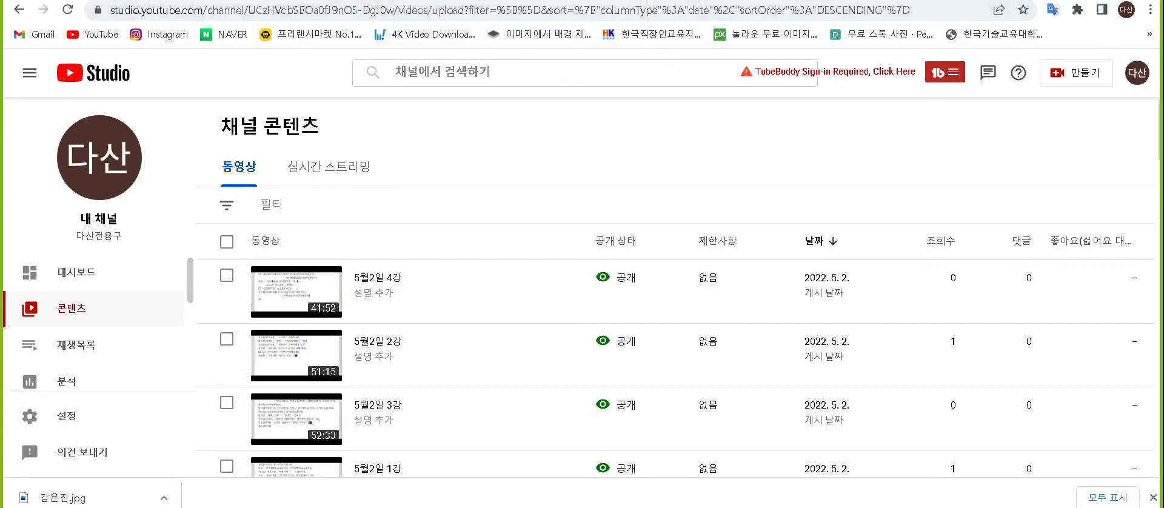
# In a new browser tab, search NAVER for 한국세무사회자격시험 and open the 한국세무사회 국가공인자격시험 site.
pyautogui.hotkey('ctrl', 't')
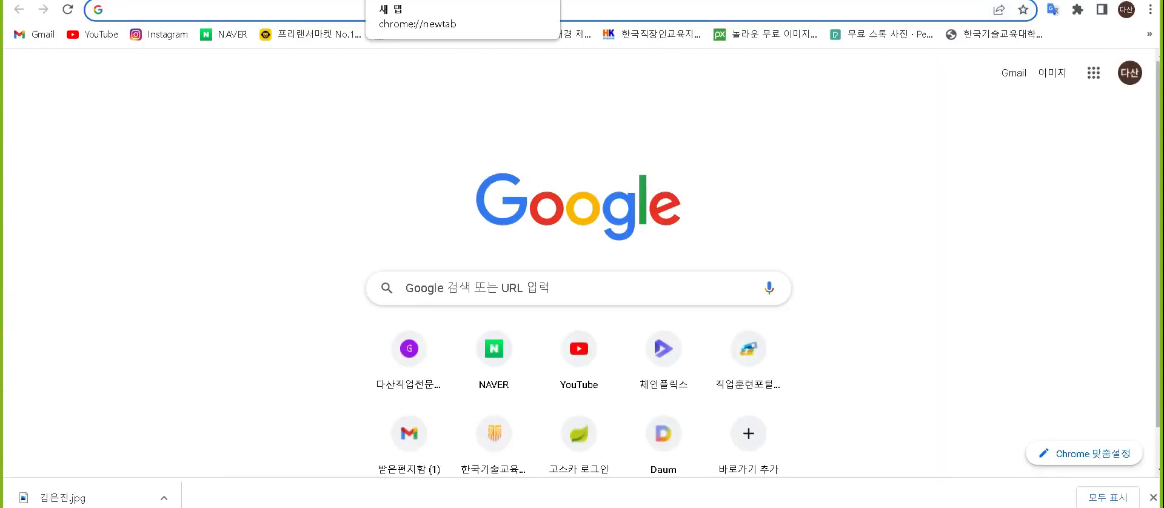
pyautogui.click(499, 359)
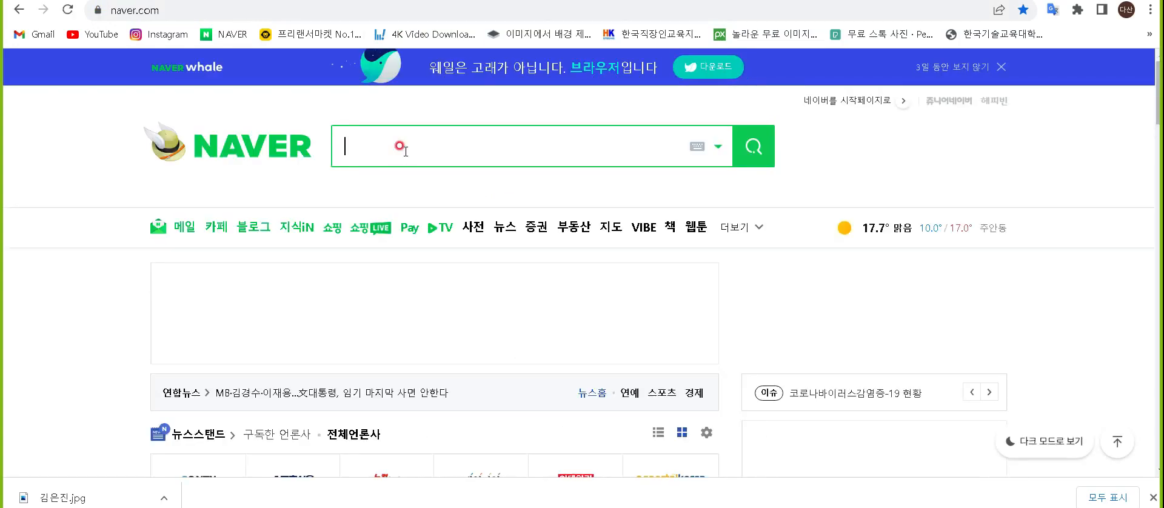
pyautogui.click(400, 146)
pyautogui.write('한국세무사회자격시험')
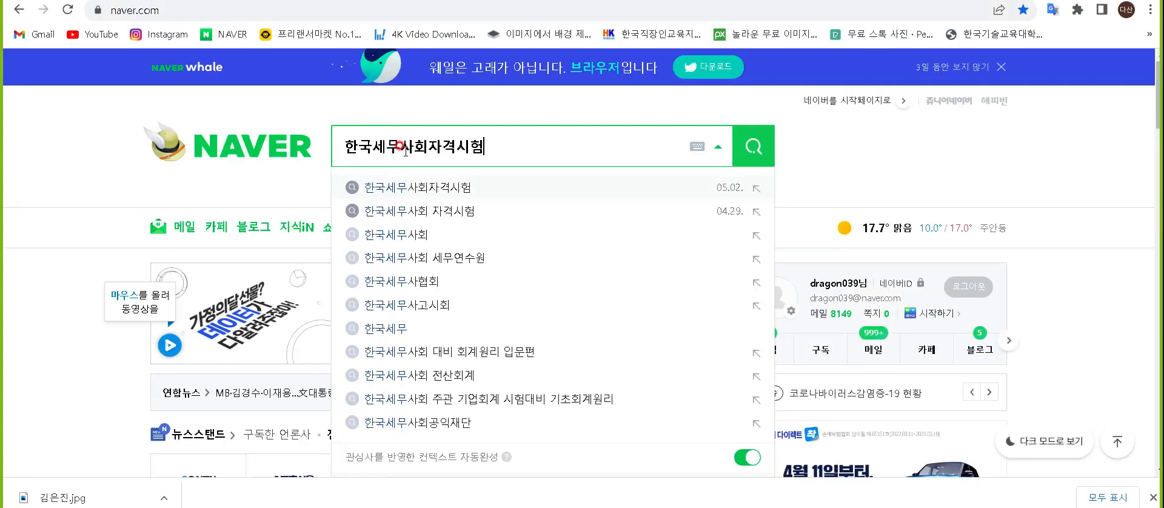
pyautogui.click(402, 188)
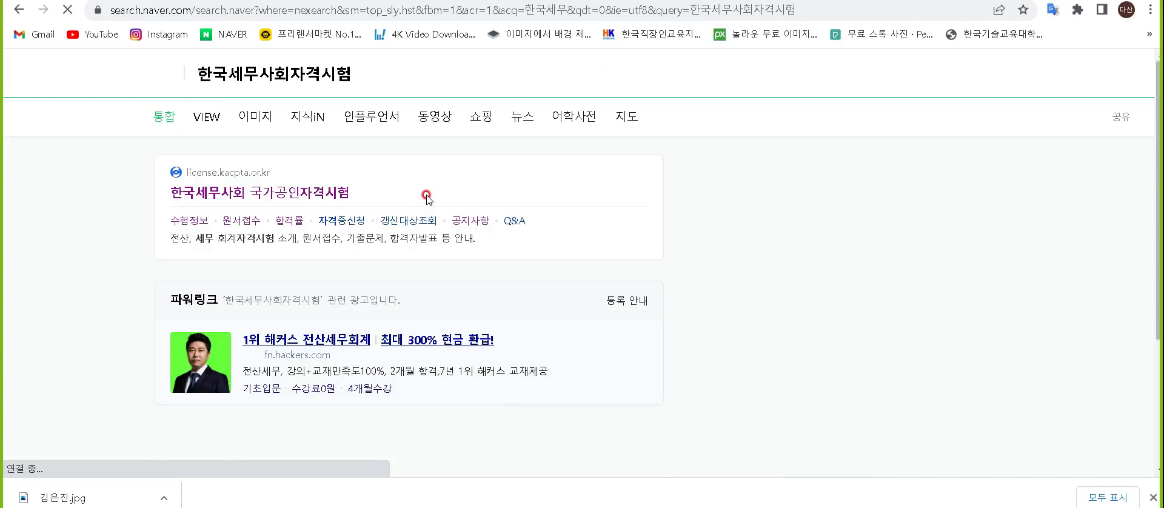
pyautogui.click(311, 193)
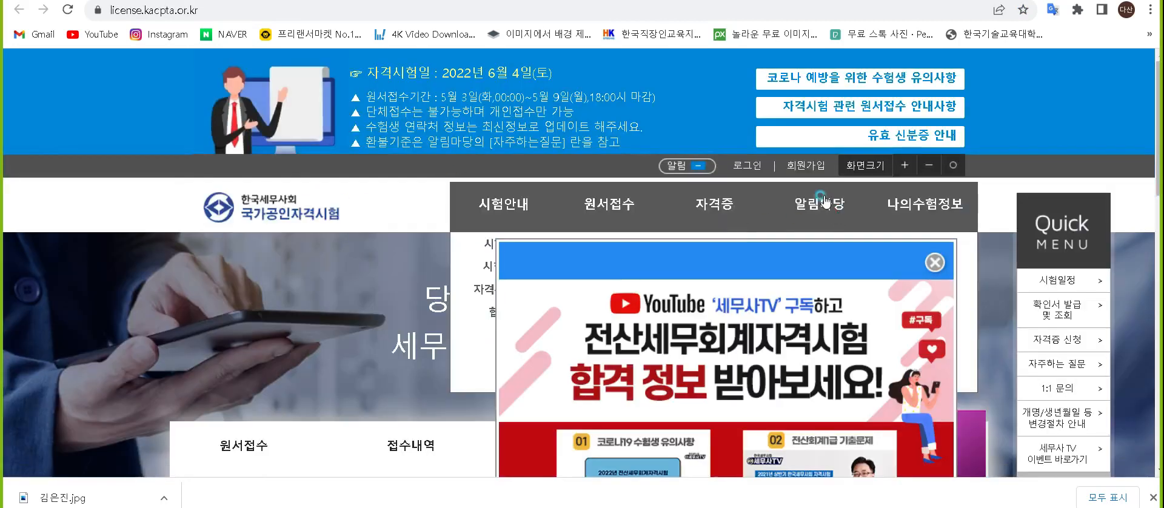
# Search the 공지사항 notices in 알림마당 for "94".
pyautogui.click(801, 202)
pyautogui.scroll(-5, 527, 265)
pyautogui.click(625, 251)
pyautogui.write('94')
pyautogui.press('Return')
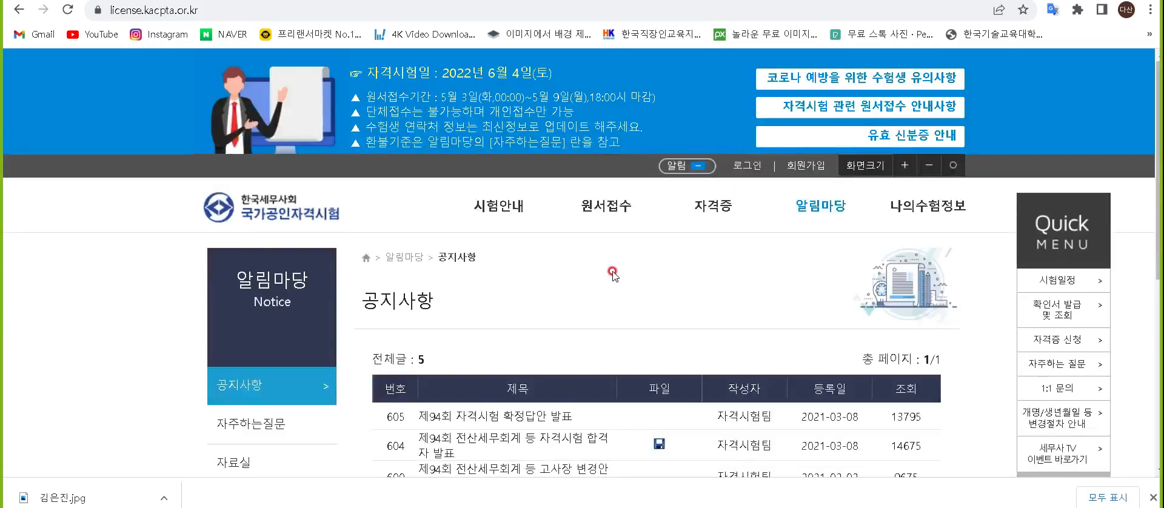
# Open the 제94회 자격시험 확정답안 발표 notice and its 전산세무,전산회계 responses.
pyautogui.scroll(-2, 576, 267)
pyautogui.click(538, 266)
pyautogui.scroll(-3, 461, 289)
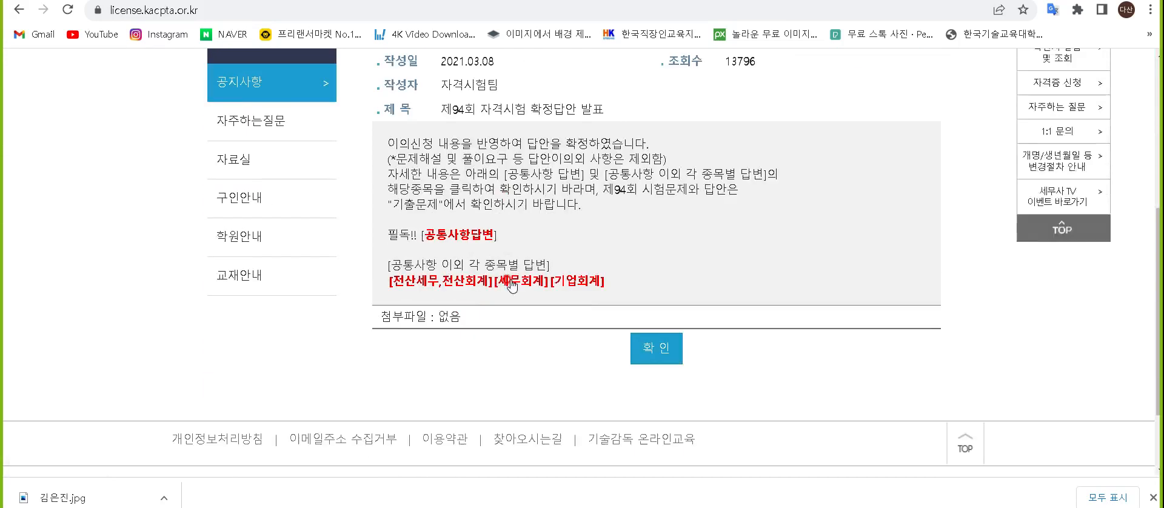
pyautogui.click(460, 290)
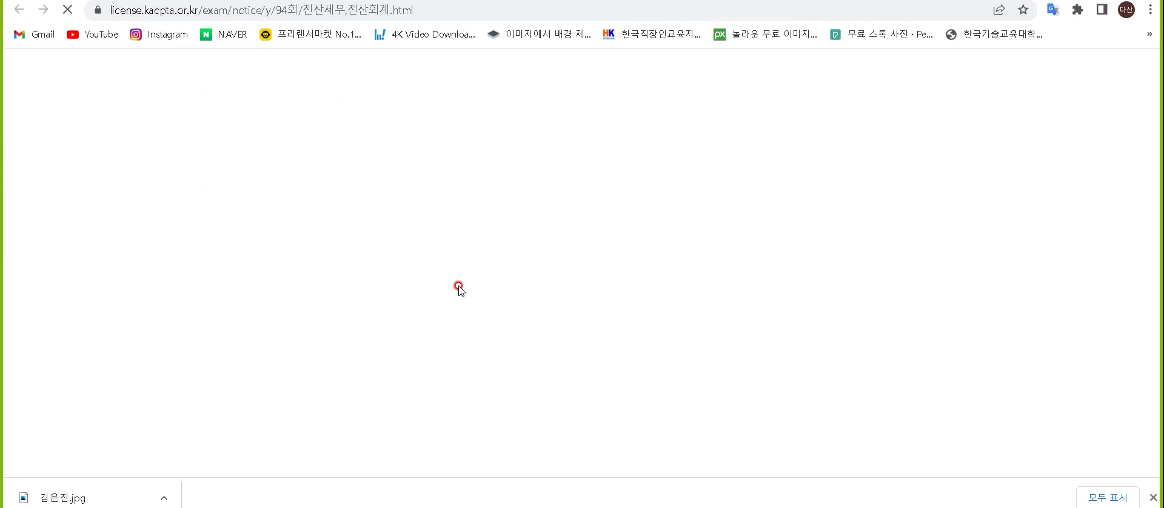
# Examine the response to 문제 5번의 2번 on how book purchases and card spending are entered.
pyautogui.scroll(-10, 459, 290)
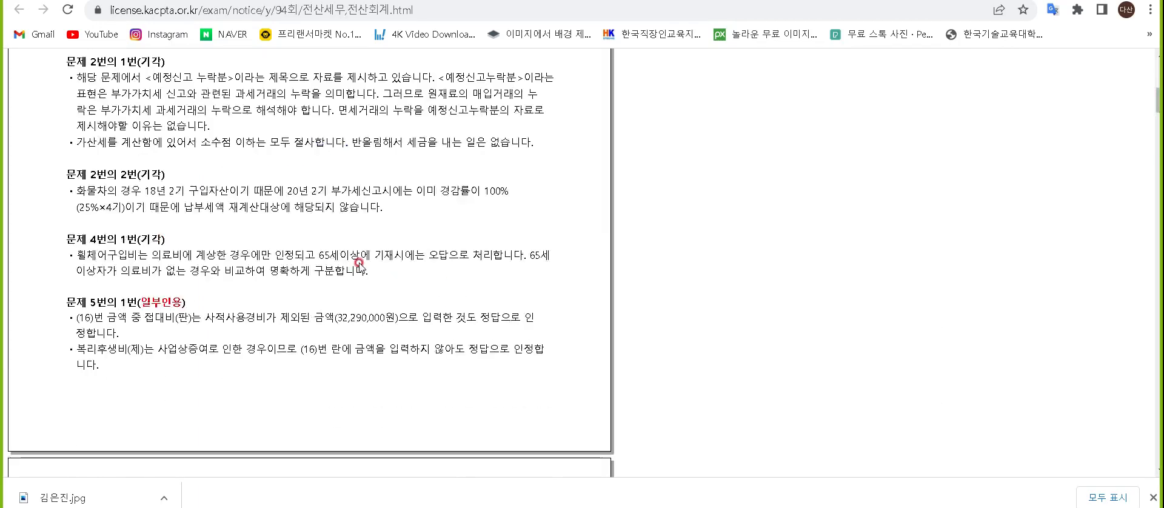
pyautogui.scroll(-3, 330, 247)
pyautogui.scroll(-15, 185, 214)
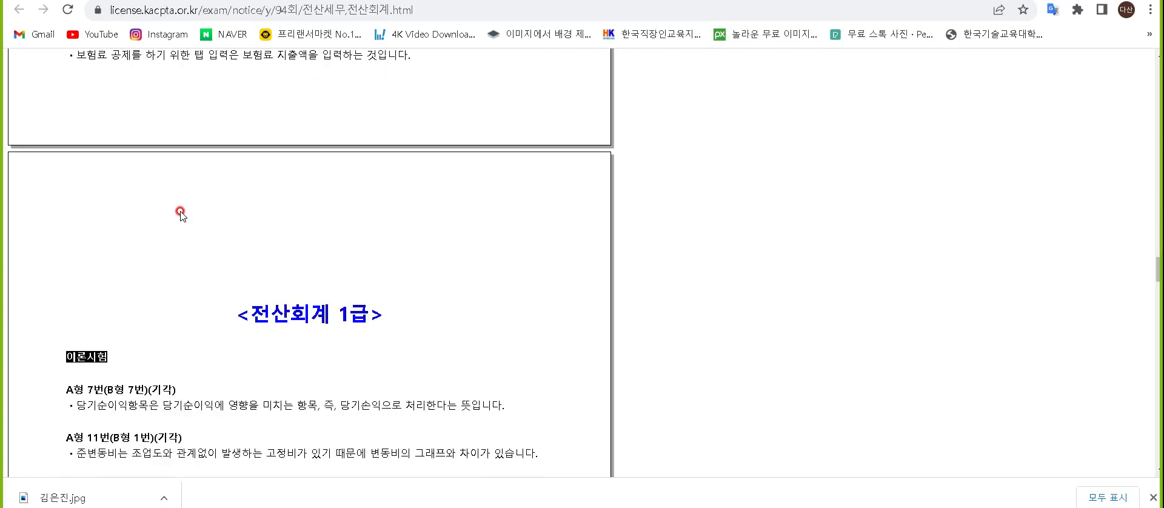
pyautogui.scroll(2, 180, 214)
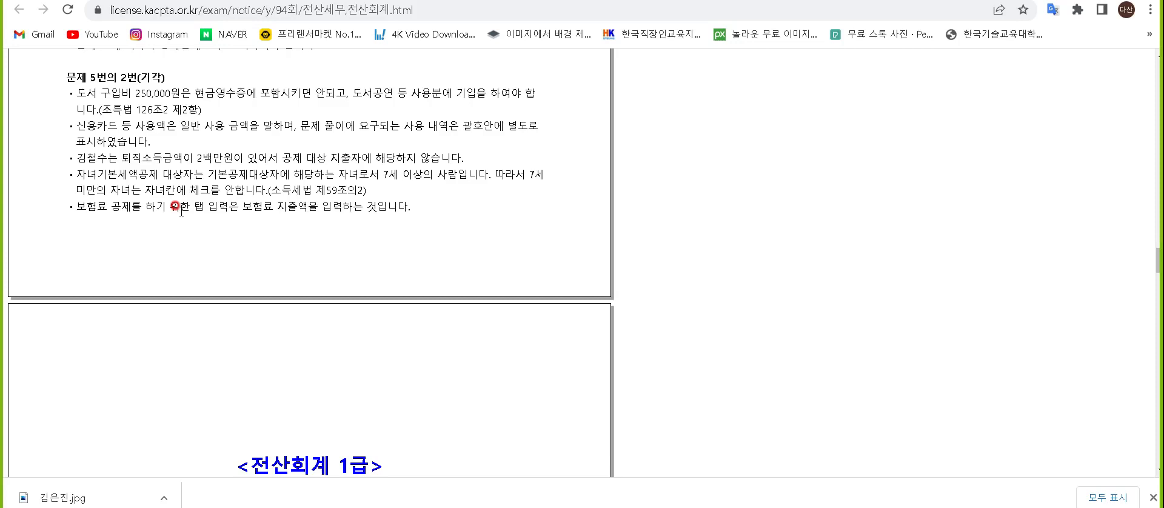
pyautogui.scroll(1, 176, 208)
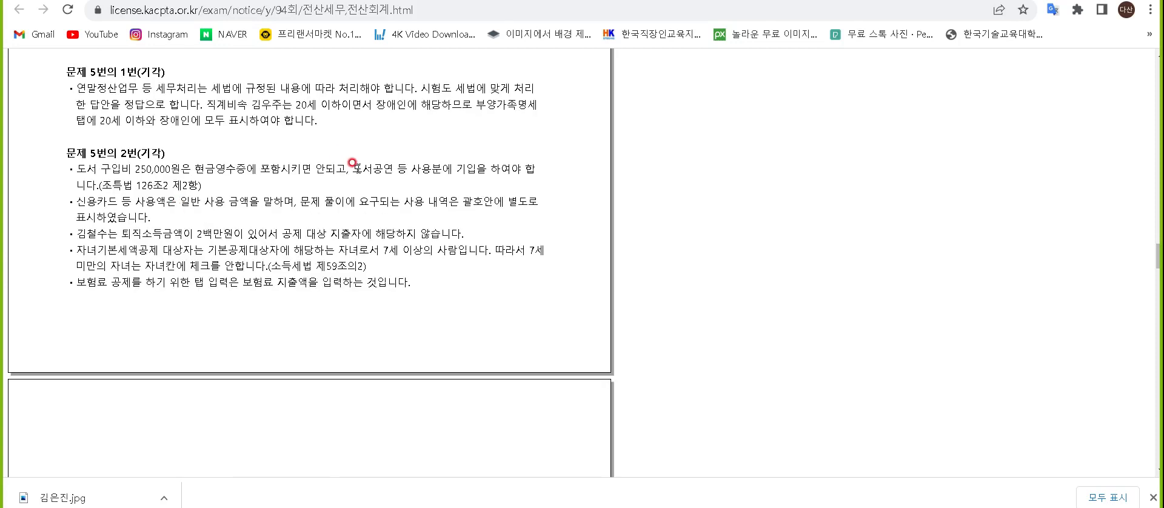
# Compare the notice's ruling on entering book purchases under 도서공연 등 사용분 with the credit-card spending details, then return to the 제94회 확정답안 notice.
pyautogui.moveTo(352, 163); pyautogui.dragTo(536, 171)
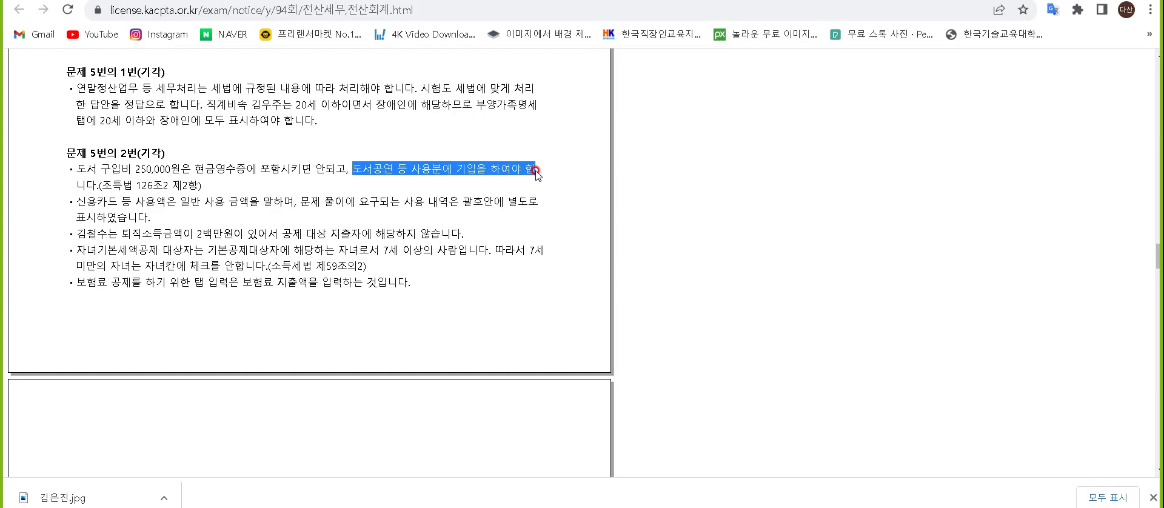
pyautogui.hotkey('alt', 'Tab')
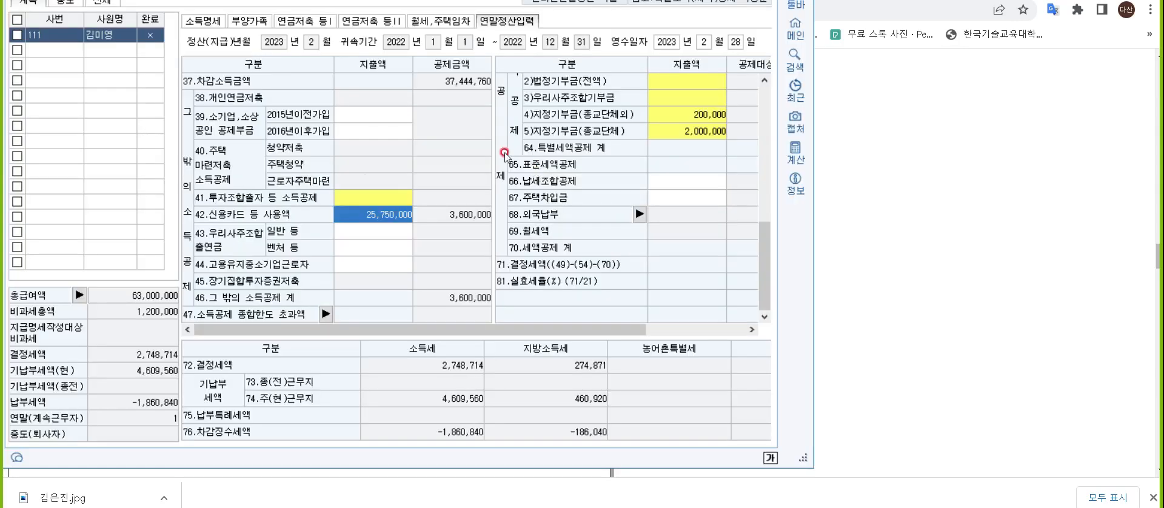
pyautogui.doubleClick(379, 214)
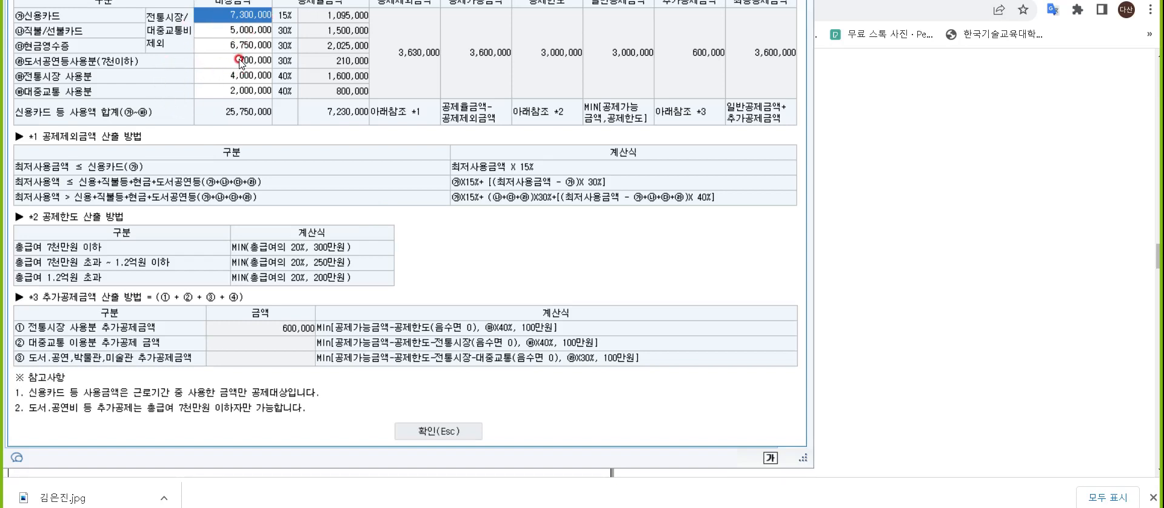
pyautogui.click(995, 207)
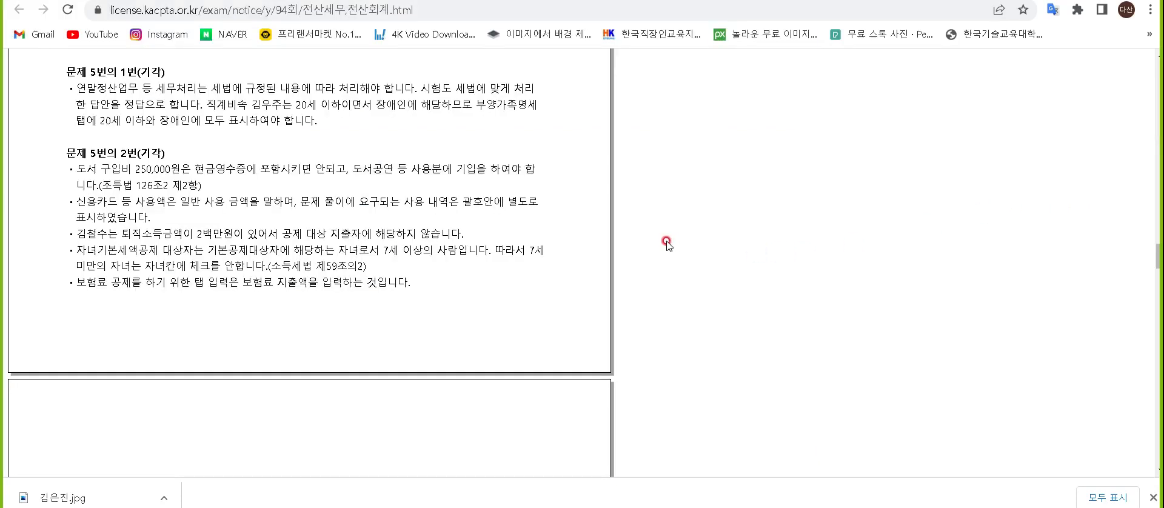
pyautogui.click(689, 0)
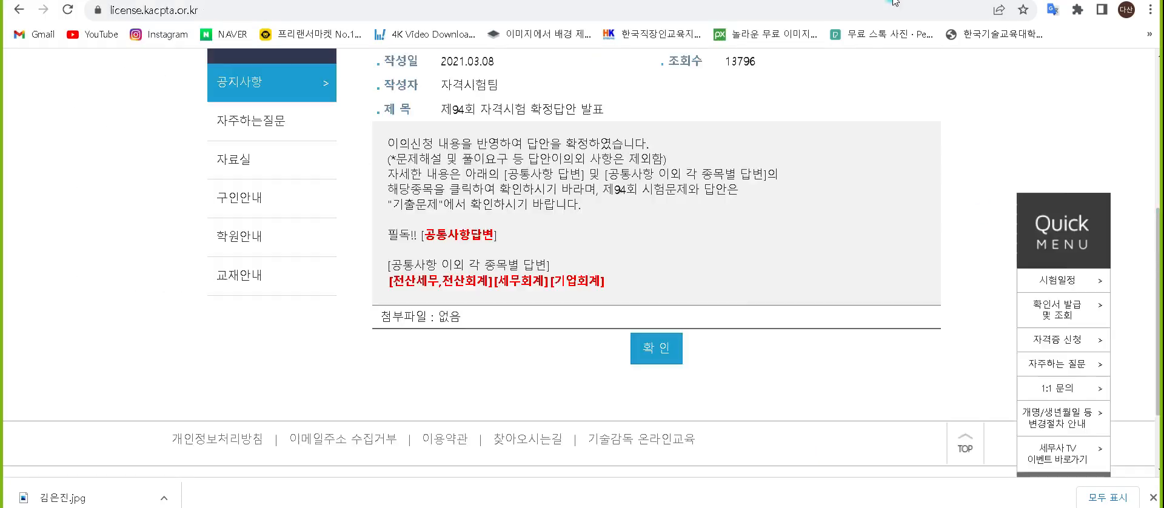
# Switch to the word-processor notes and add an empty line after the last dependant's deduction entry.
pyautogui.hotkey('alt', 'Tab')
# Switch back to the tax program, close the credit-card details and enter 1,050,000 as 초중고 spending under 62.교육비.
pyautogui.hotkey('alt', 'Tab')
pyautogui.hotkey('alt', 'Tab')
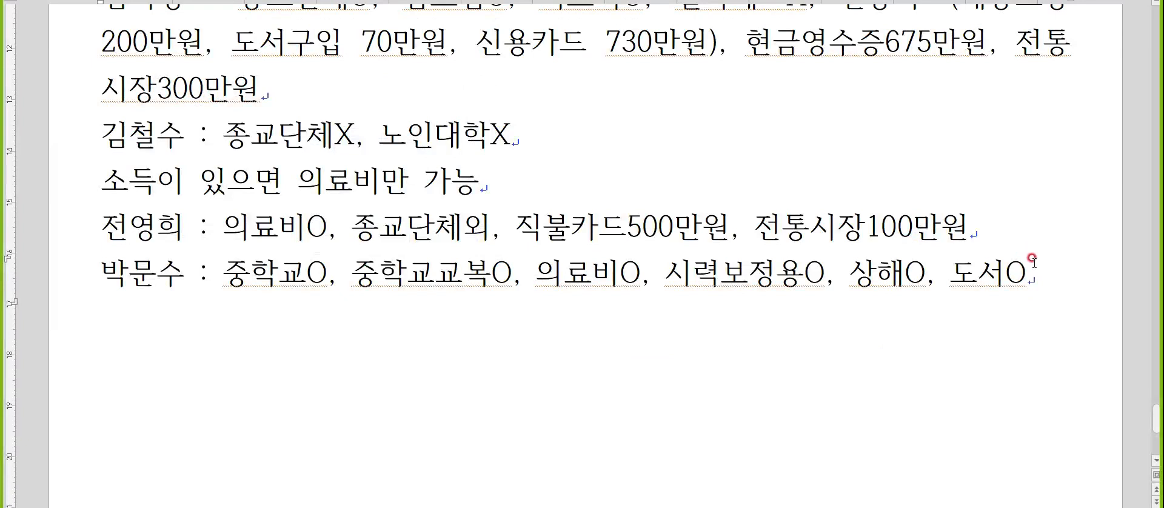
pyautogui.press('Return')
pyautogui.hotkey('alt', 'Tab')
pyautogui.hotkey('alt', 'Tab')
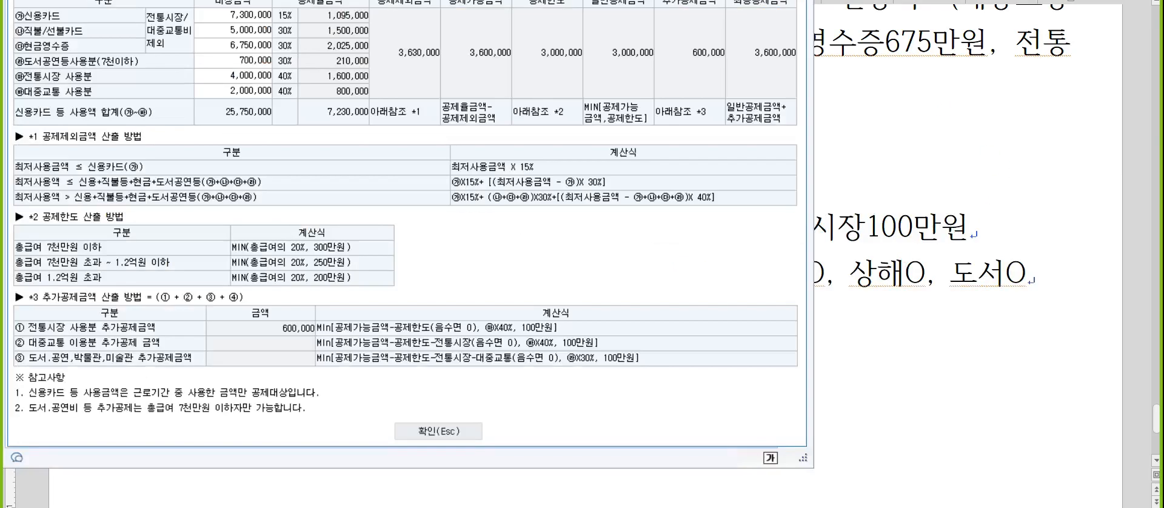
pyautogui.press('Escape')
pyautogui.scroll(5, 740, 91)
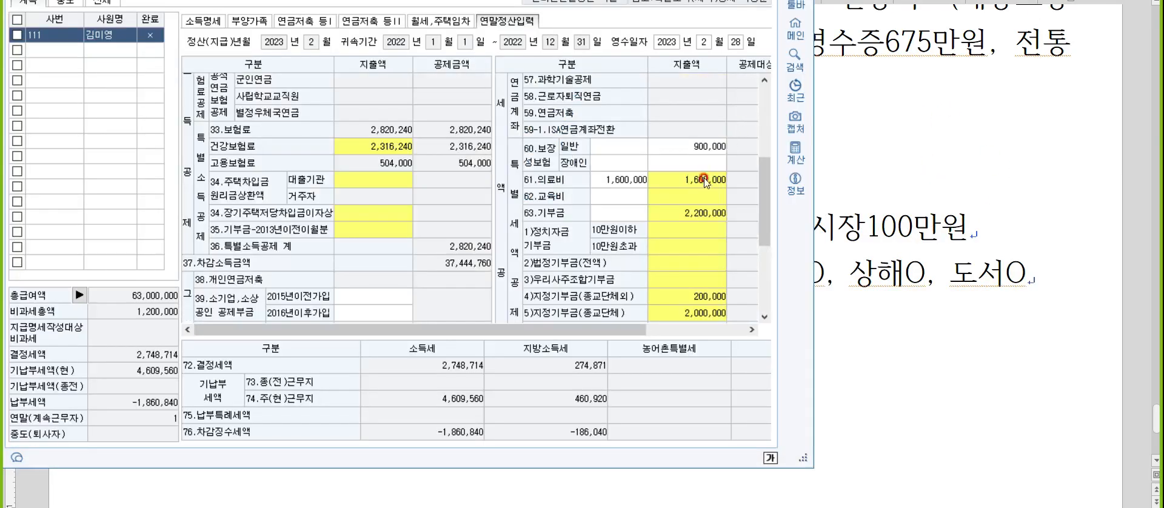
pyautogui.click(697, 196)
pyautogui.click(392, 167)
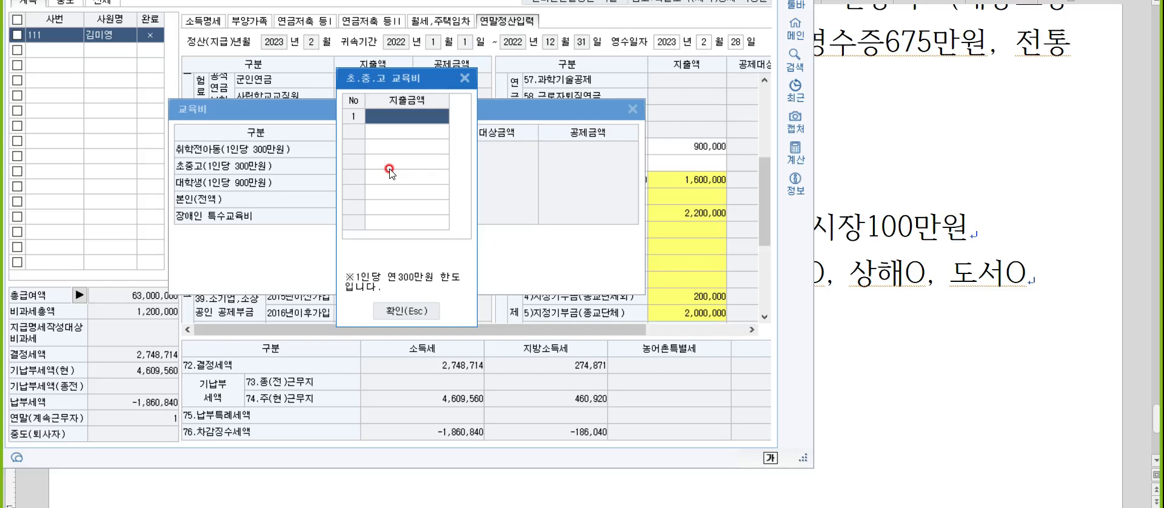
pyautogui.write('1050000')
pyautogui.press('Return')
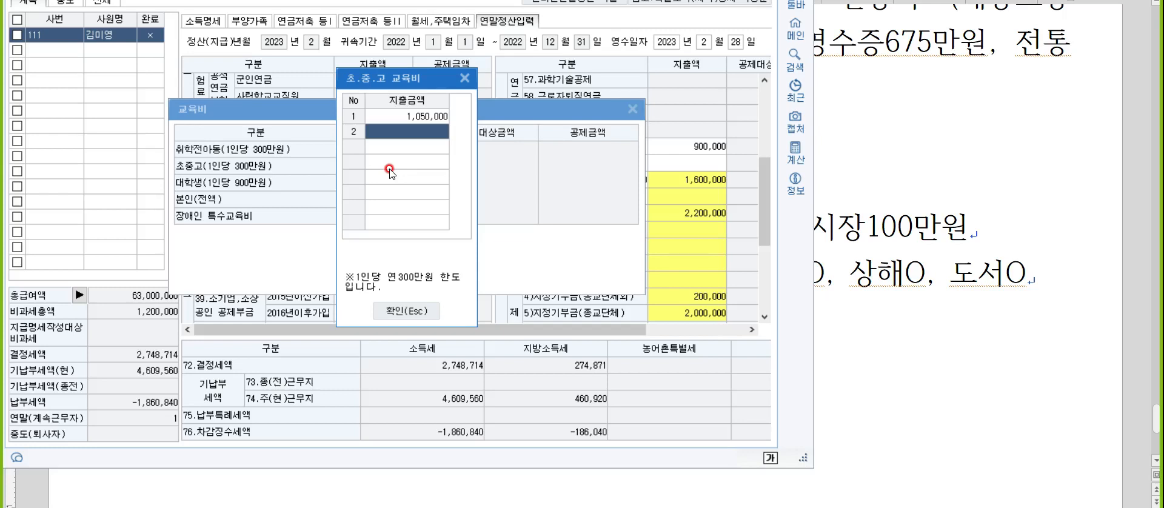
pyautogui.click(413, 310)
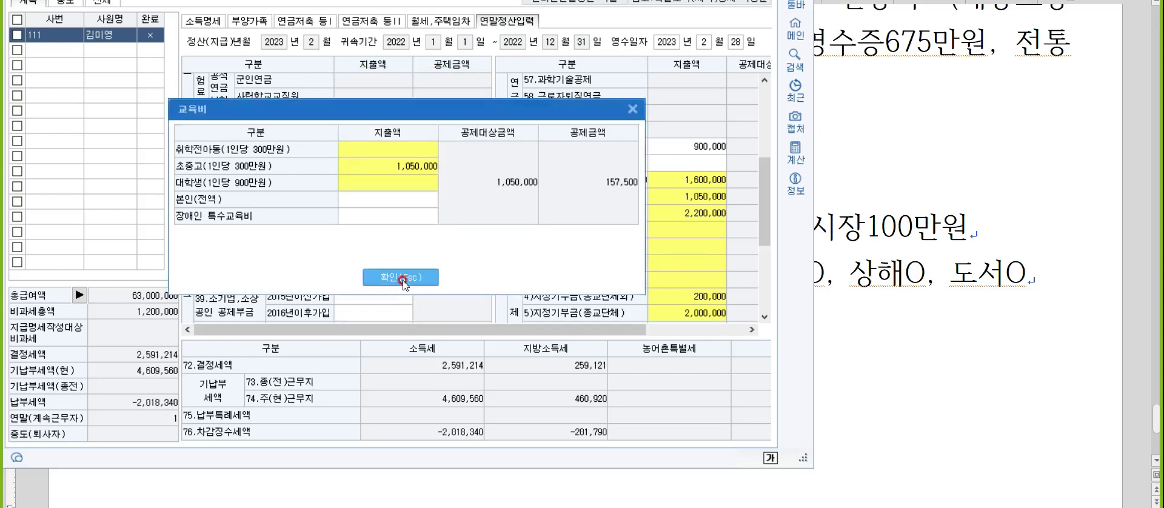
pyautogui.click(401, 278)
# Check the deduction notes and the spending breakdown of 61.의료비 by type of recipient.
pyautogui.hotkey('alt', 'Tab')
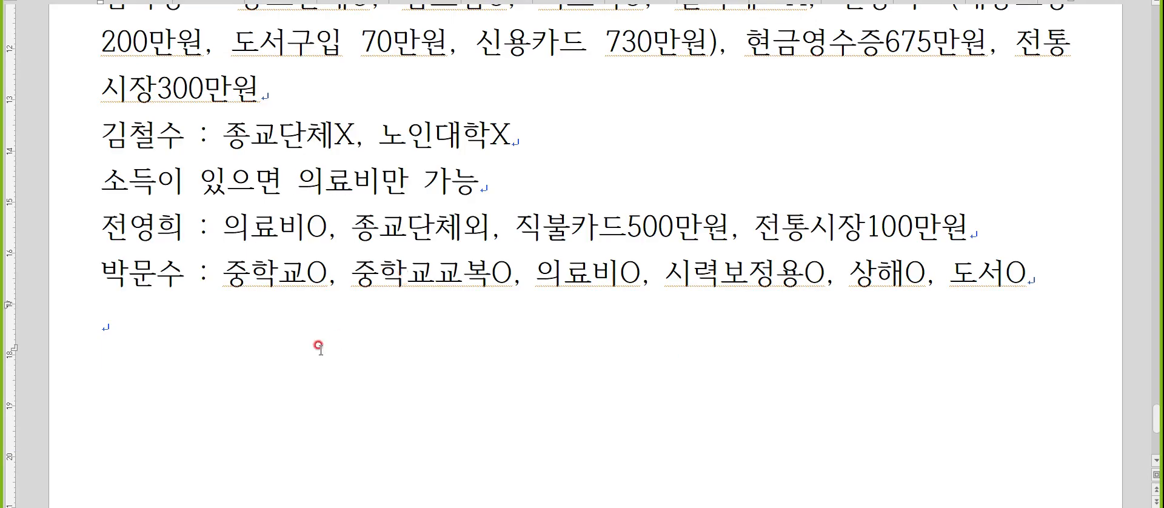
pyautogui.hotkey('alt', 'Tab')
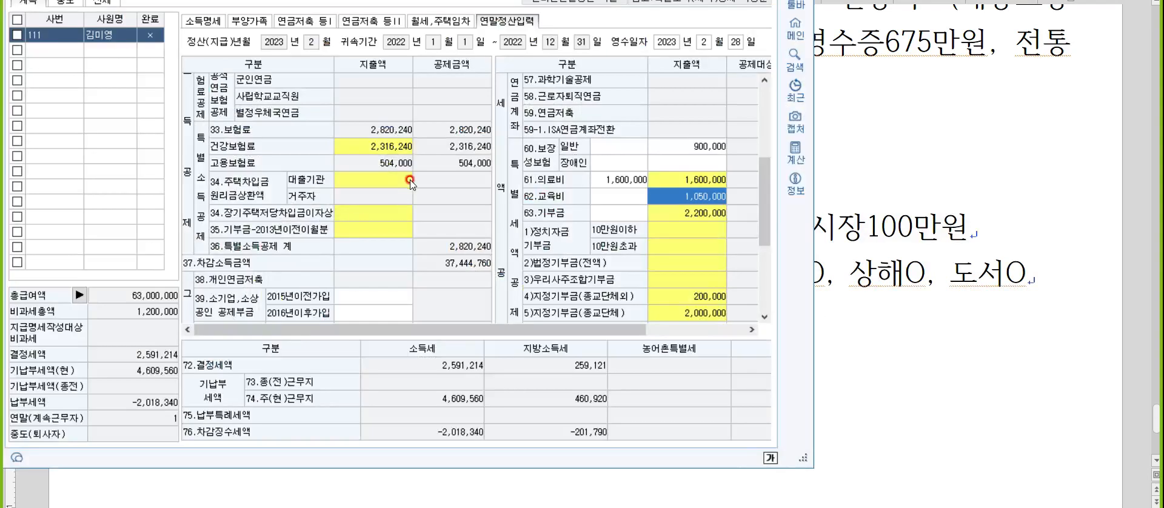
pyautogui.scroll(-2, 383, 239)
pyautogui.scroll(2, 383, 239)
pyautogui.click(687, 179)
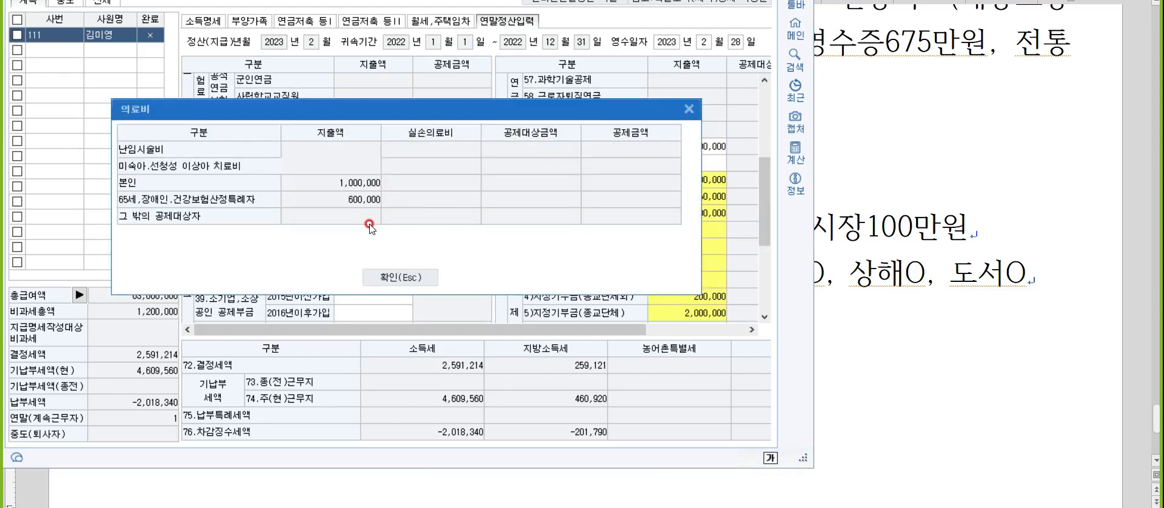
pyautogui.click(403, 277)
# Open the 의료비지급명세서 from the 부양가족 data and add a third row for the 11-year-old child dependant.
pyautogui.click(262, 21)
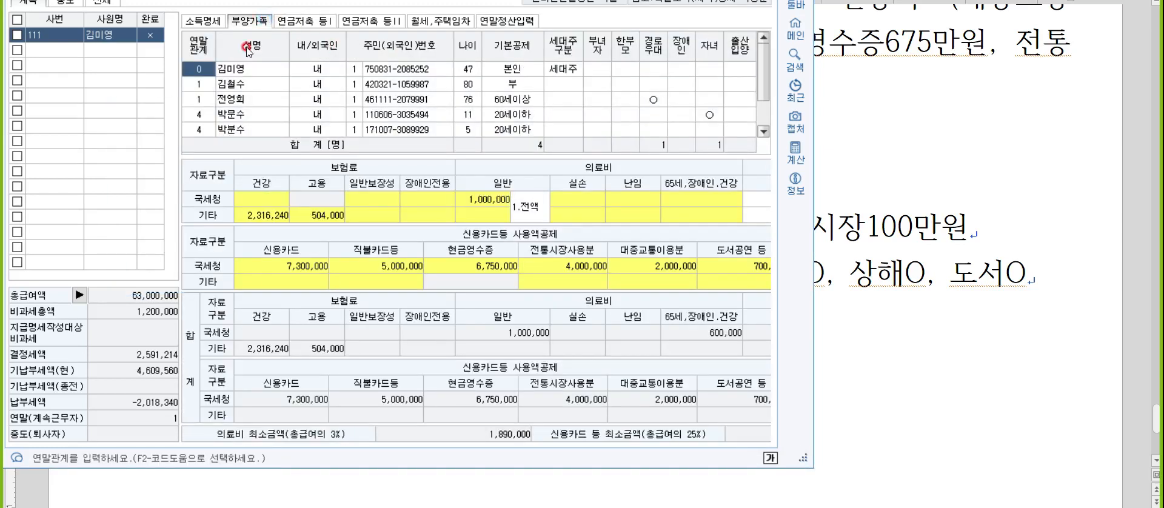
pyautogui.click(598, 200)
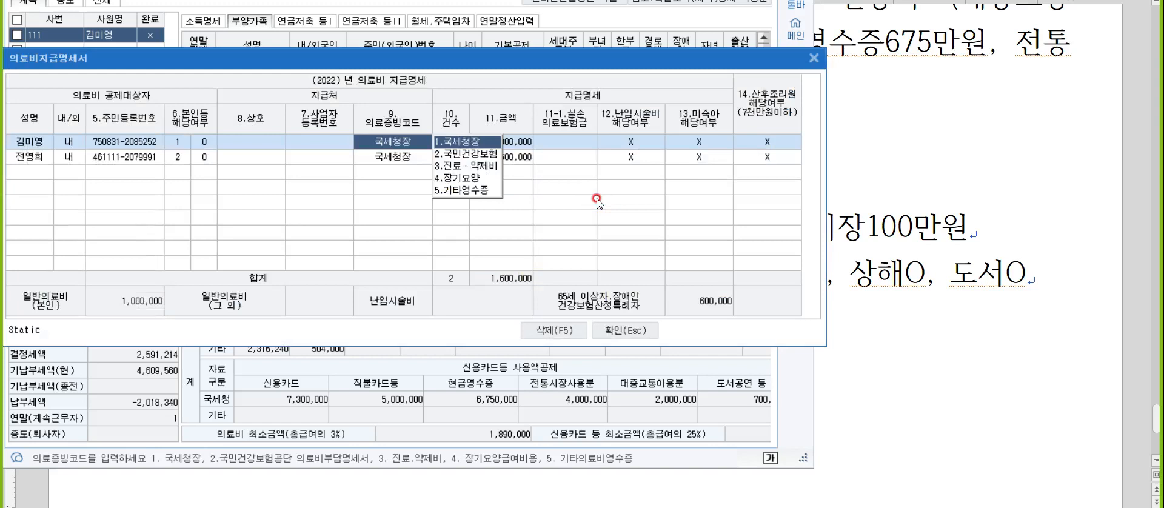
pyautogui.click(52, 171)
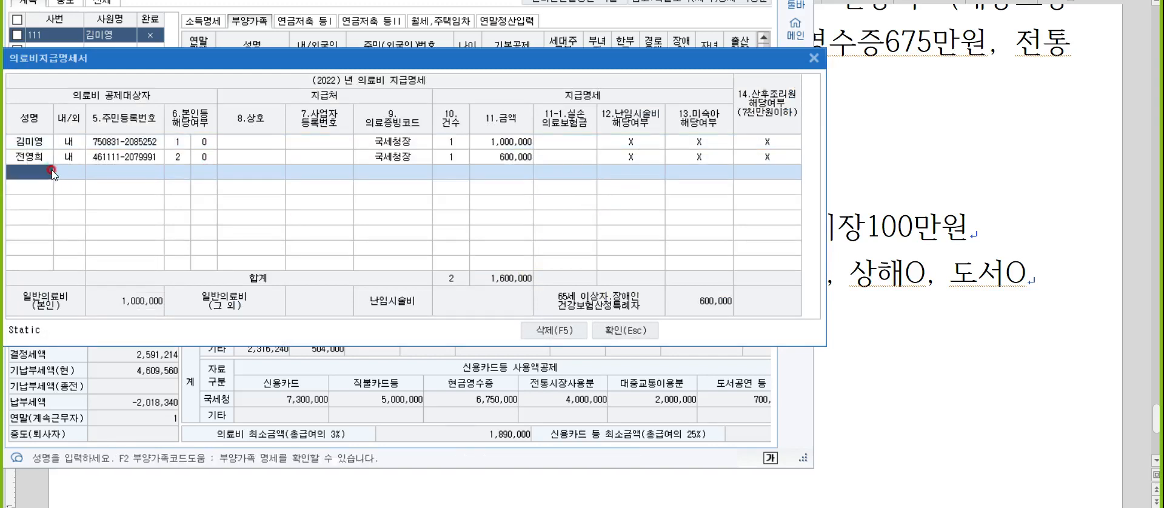
pyautogui.press('F2')
pyautogui.press('Down')
pyautogui.press('Down')
pyautogui.press('Down')
pyautogui.press('Return')
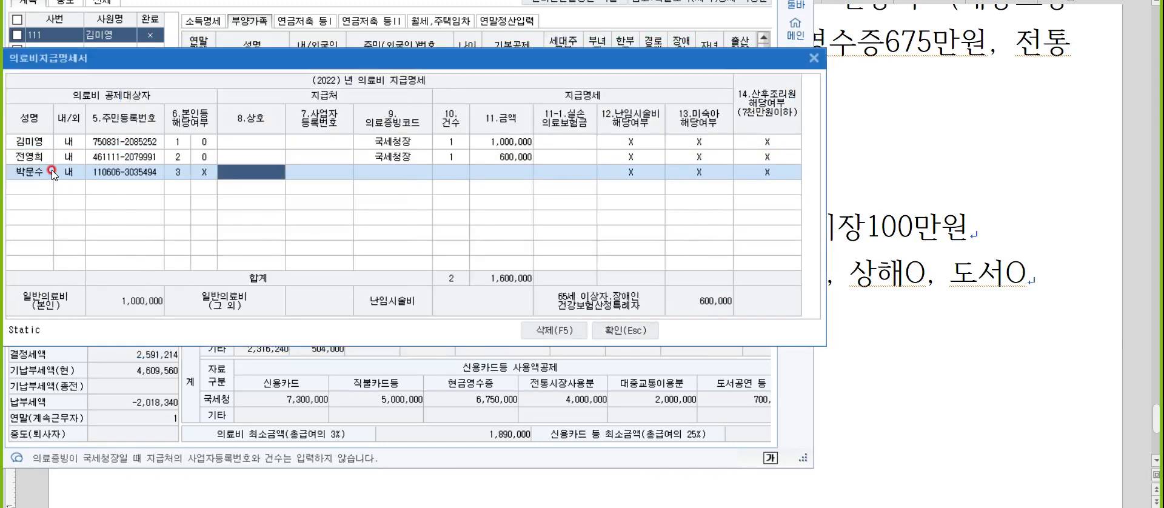
# Complete the child's medical expense row with 국세청장 as evidence code, 건수 1 and an amount of 700,000.
pyautogui.press('Return')
pyautogui.write('1')
pyautogui.press('Return')
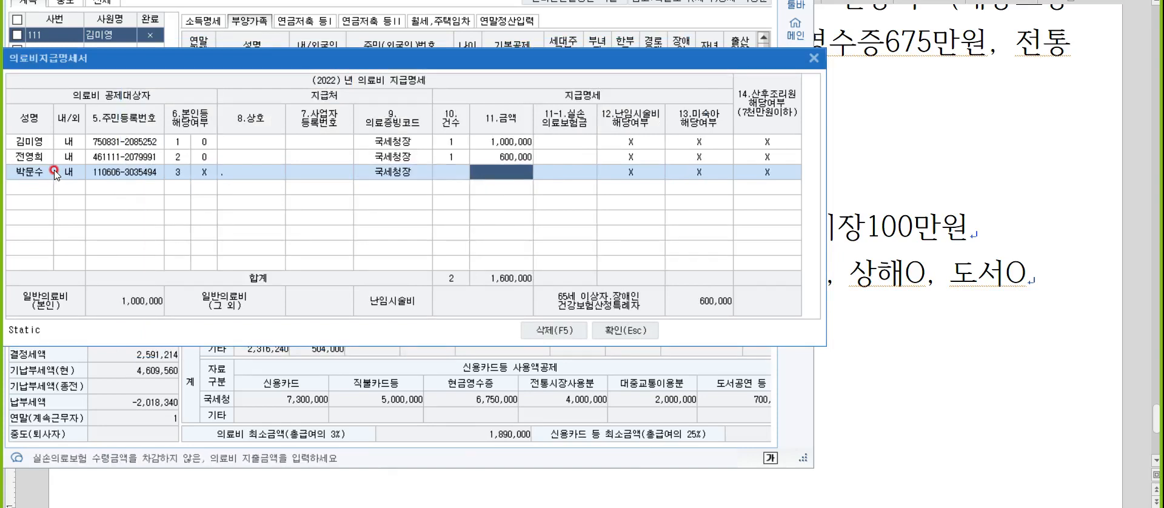
pyautogui.click(458, 174)
pyautogui.click(459, 170)
pyautogui.write('1')
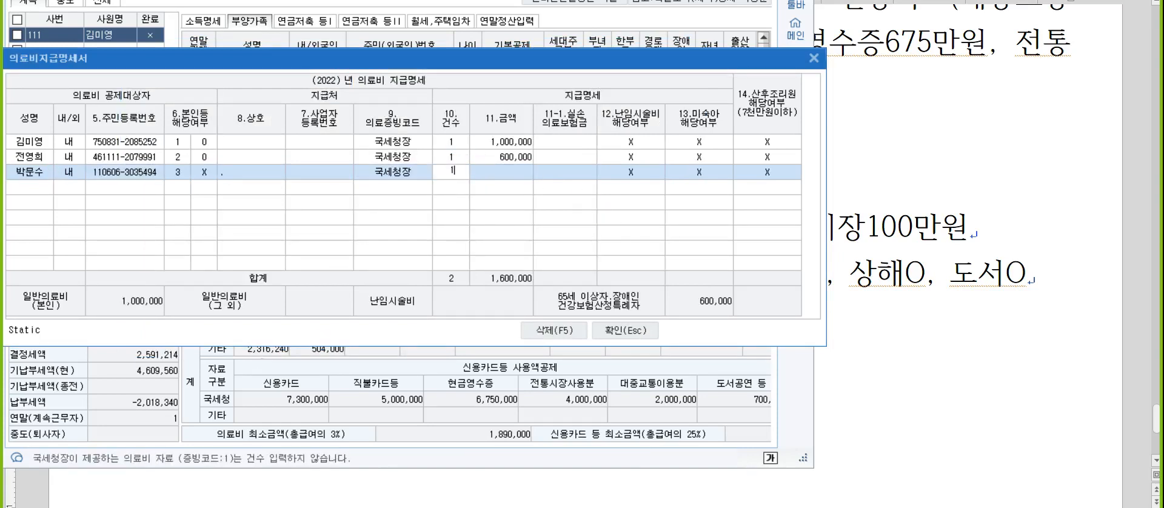
pyautogui.press('Return')
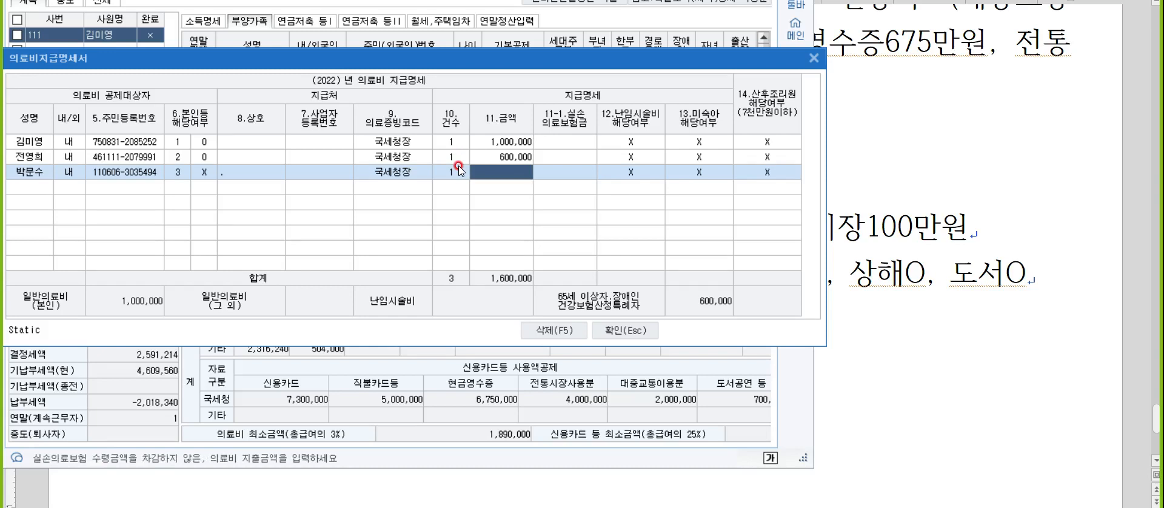
pyautogui.write('700,000')
pyautogui.press('Return')
pyautogui.press('Return')
pyautogui.press('Return')
pyautogui.press('Return')
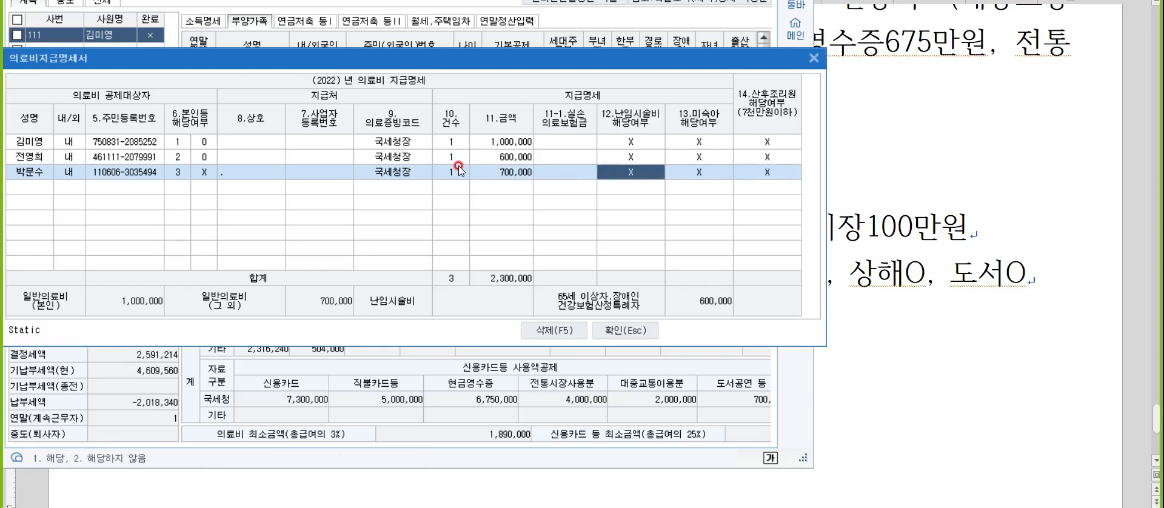
pyautogui.press('Return')
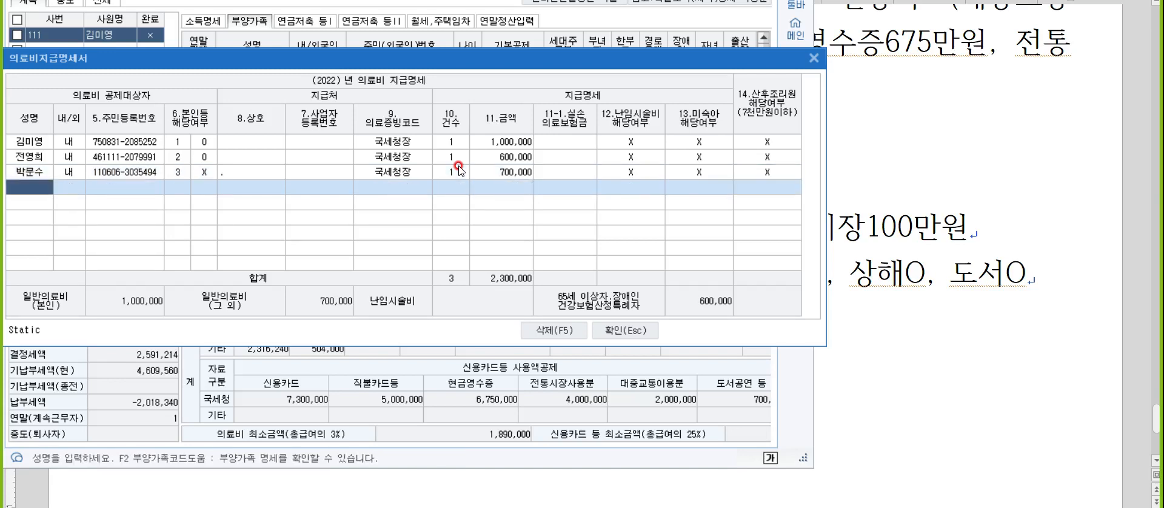
# Add a second medical expense row for the same child with 국세청장, 건수 1 and 150,000, and close the statement.
pyautogui.press('F2')
pyautogui.press('Down')
pyautogui.press('Down')
pyautogui.press('Down')
pyautogui.press('Return')
pyautogui.press('Return')
pyautogui.press('Return')
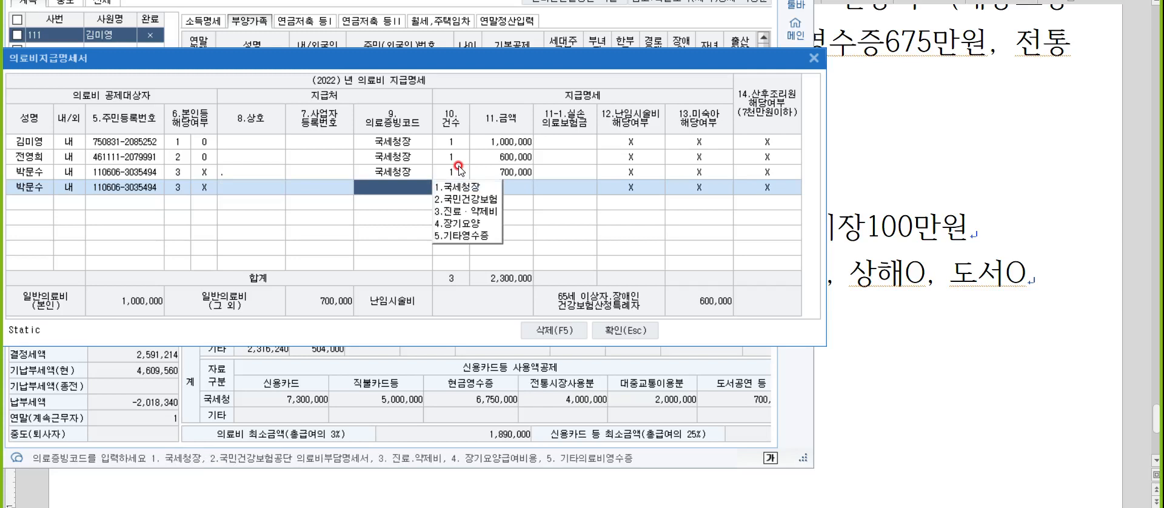
pyautogui.write('11')
pyautogui.press('Return')
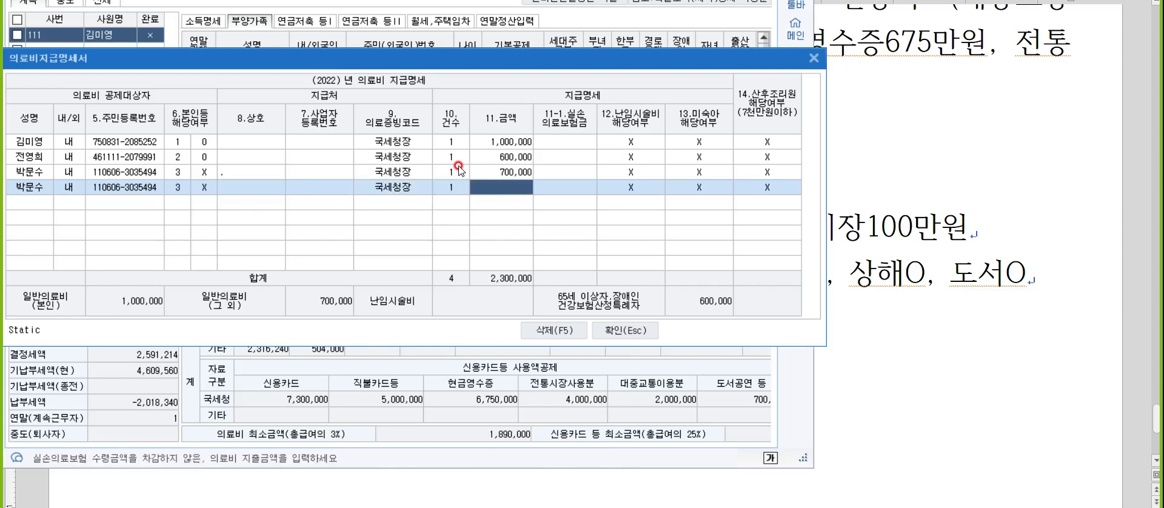
pyautogui.write('1500000')
pyautogui.press('Return')
pyautogui.press('Return')
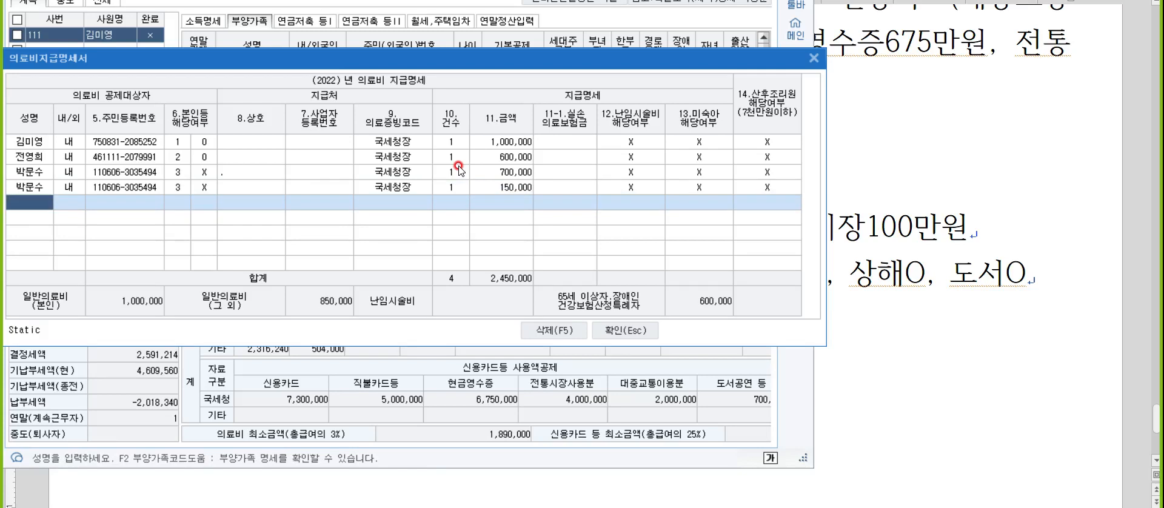
pyautogui.press('Escape')
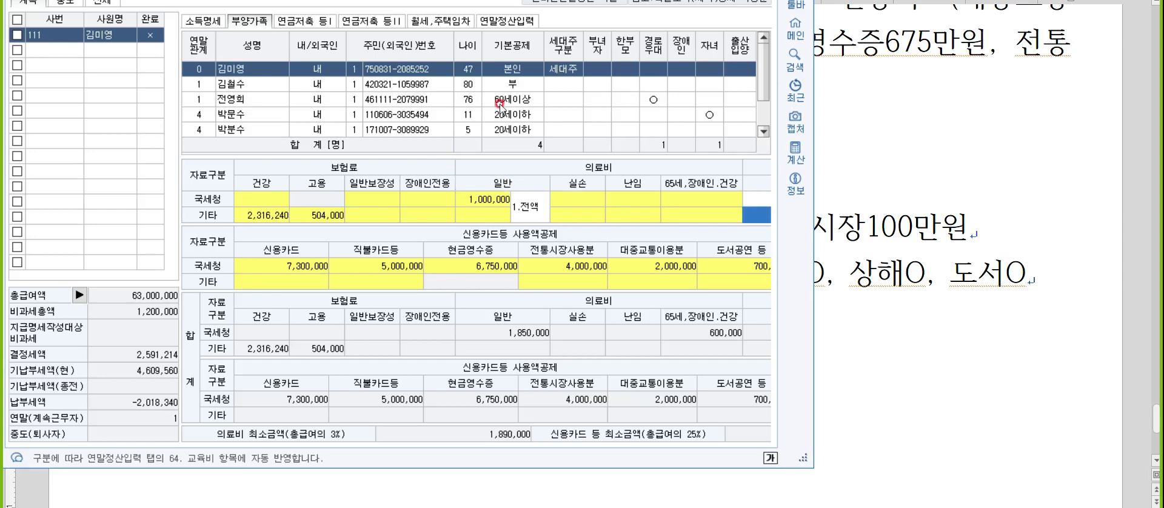
# In the 연말정산입력 data, set the 일반 spending of 60.보장성보험 to 1,080,000.
pyautogui.click(519, 29)
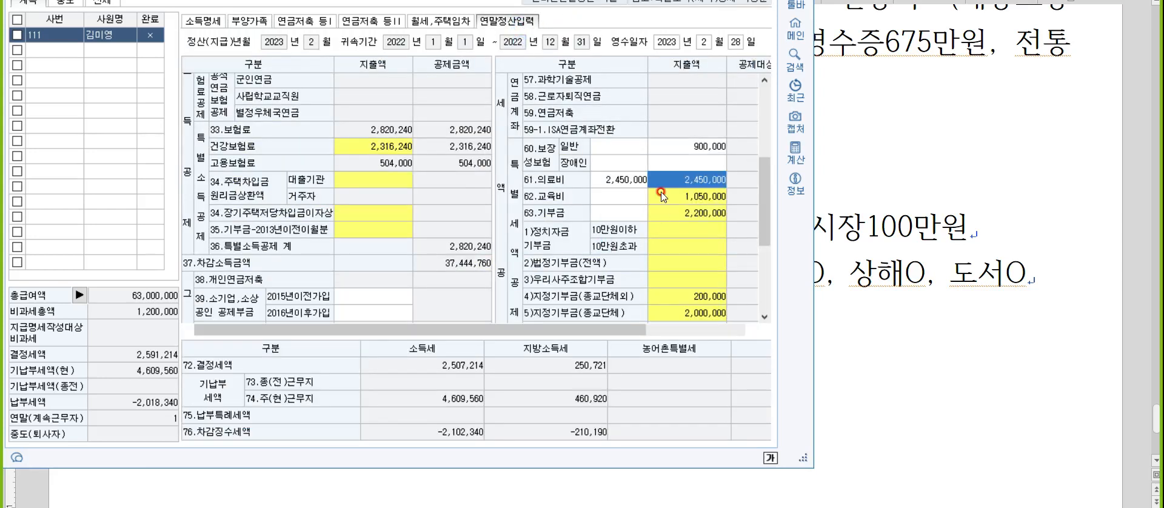
pyautogui.click(685, 146)
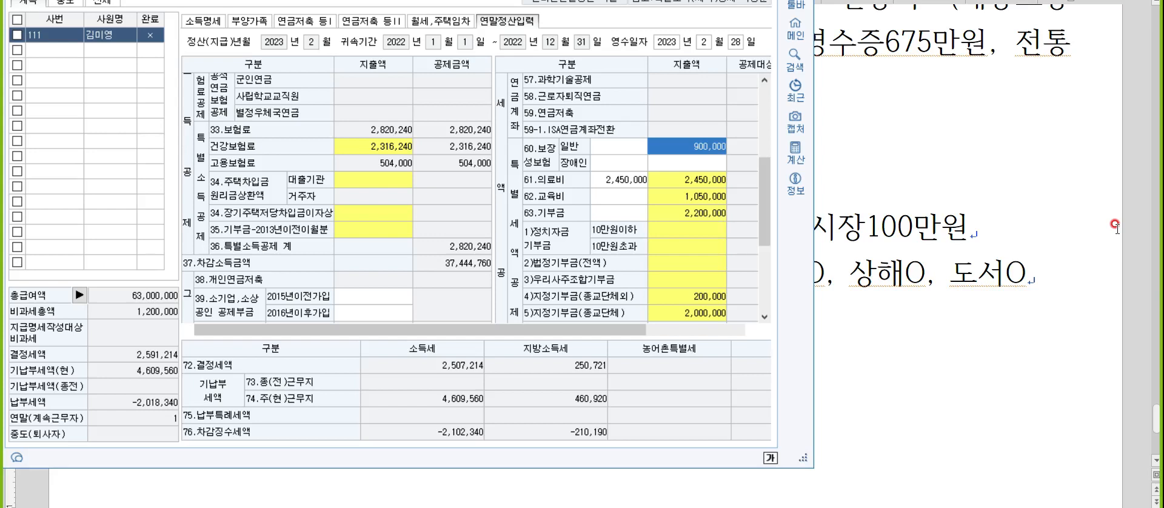
pyautogui.write('1080000')
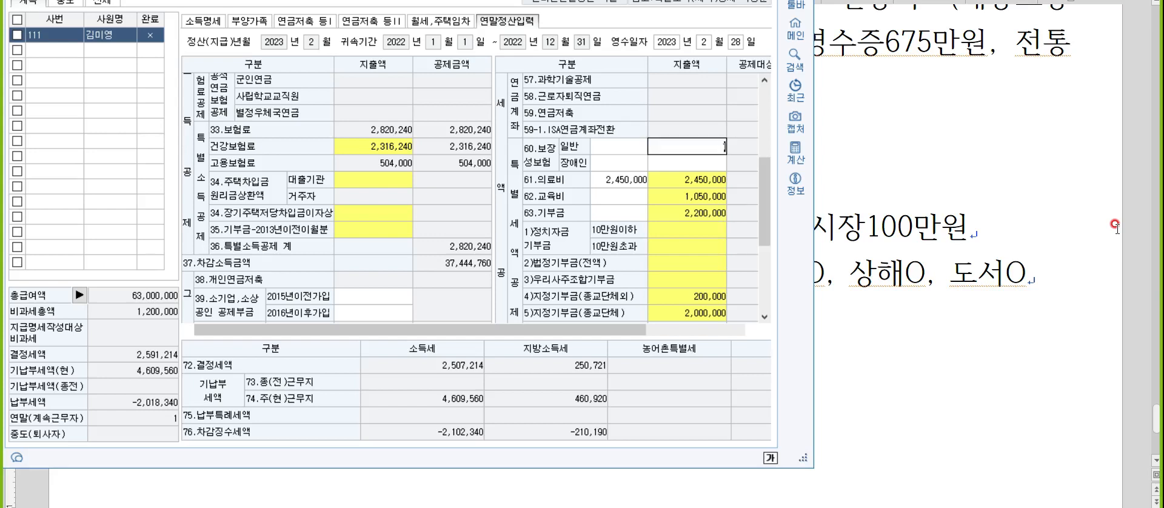
pyautogui.press('Return')
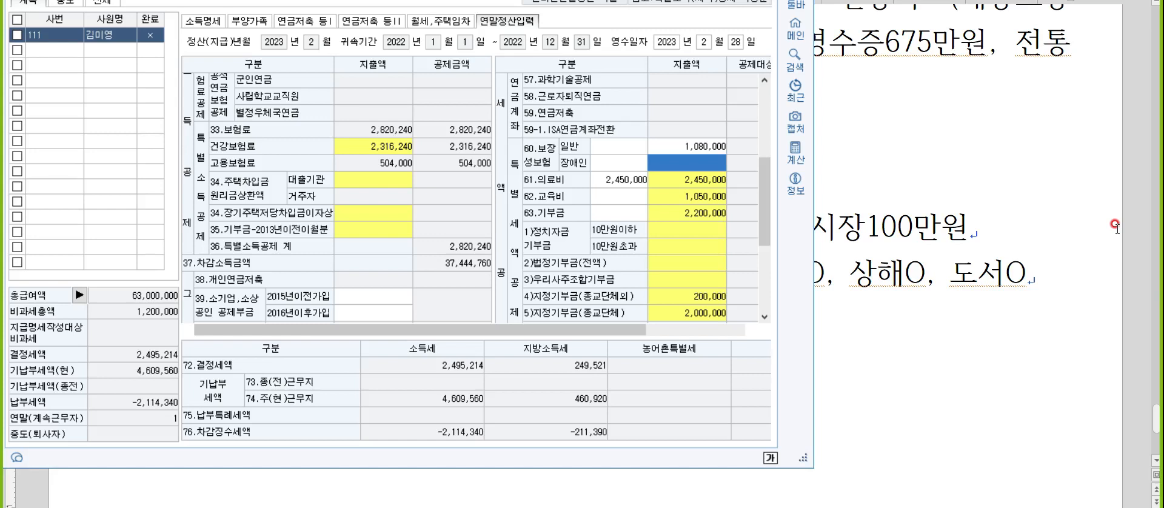
# In the details of 42.신용카드 등 사용액, set 도서공연등사용분 to 950,000.
pyautogui.scroll(-2, 678, 233)
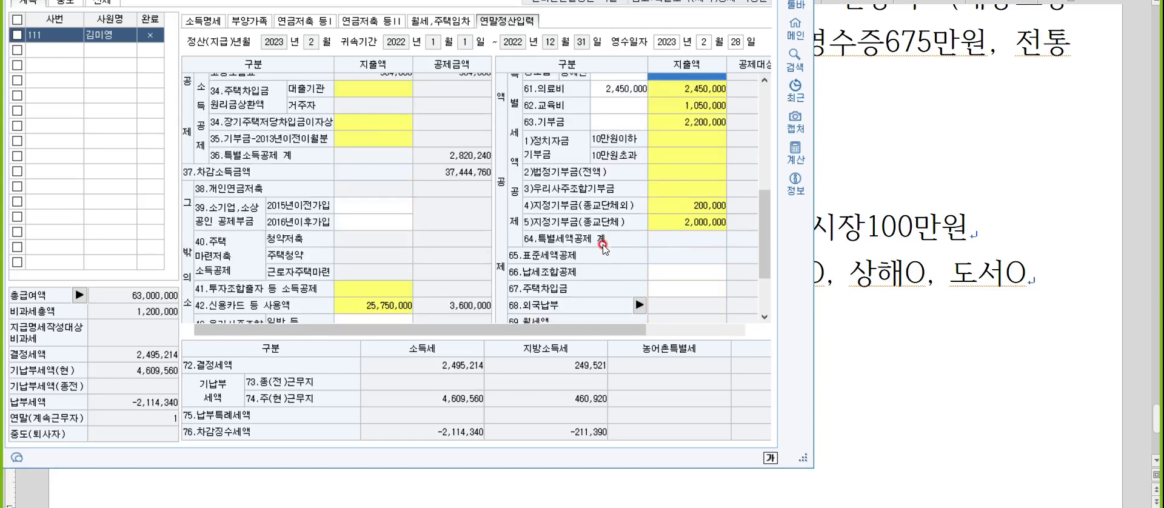
pyautogui.scroll(-2, 401, 245)
pyautogui.doubleClick(371, 215)
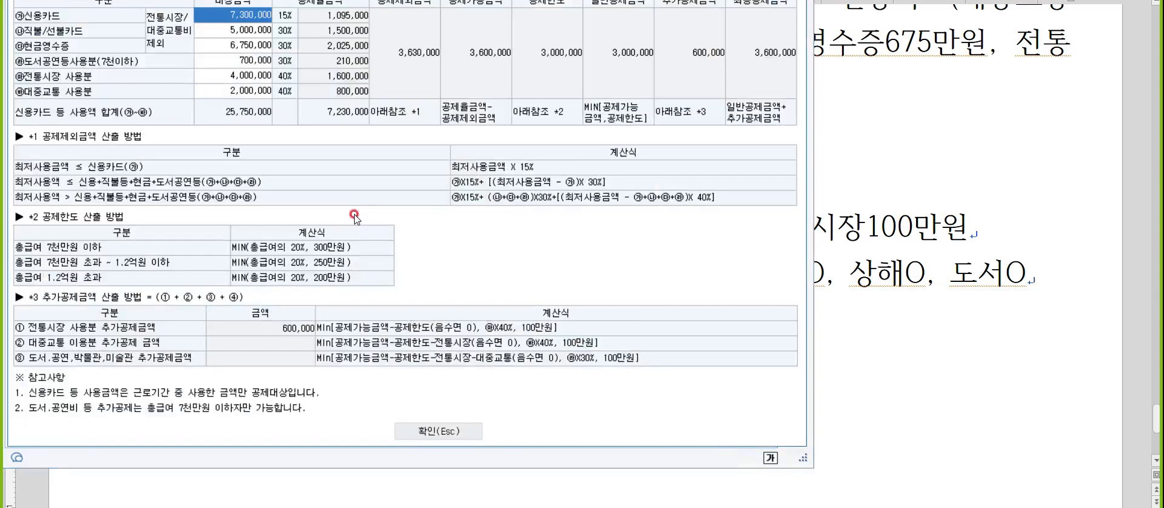
pyautogui.click(228, 64)
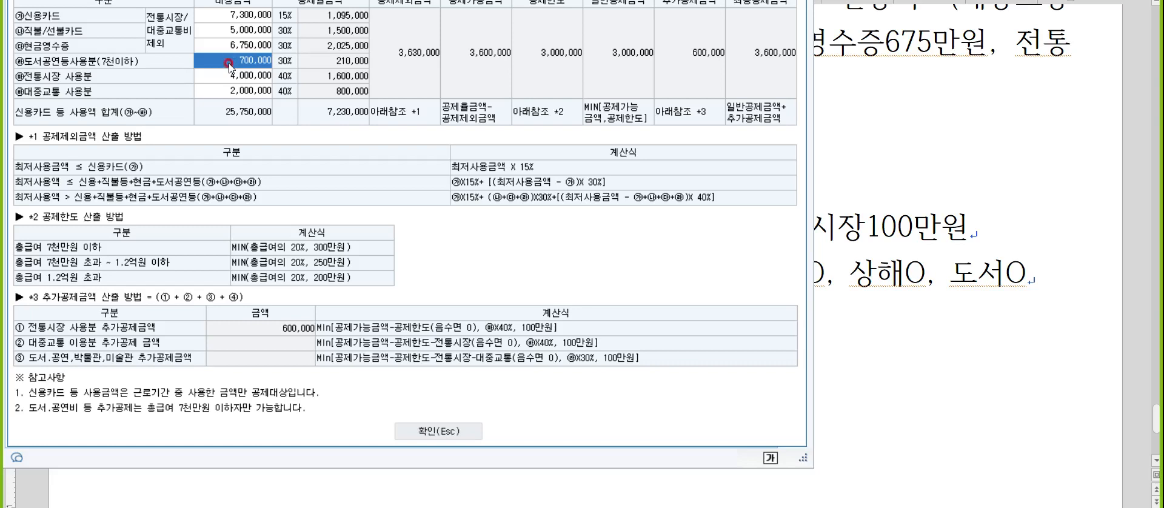
pyautogui.write('950000')
pyautogui.press('Return')
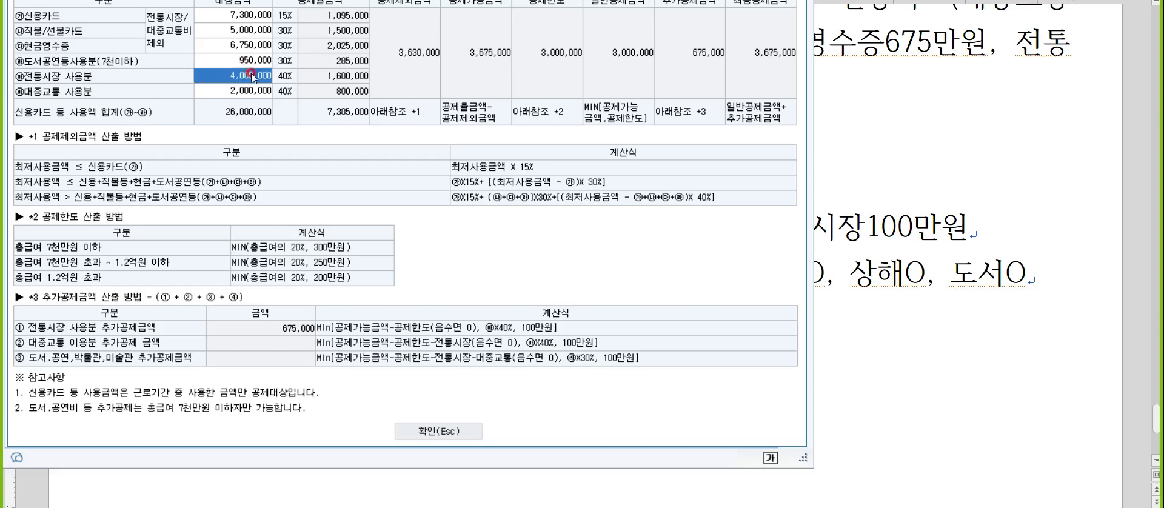
# Confirm the 신용카드 등 사용액 details and set the 취학전아동 spending of 62.교육비 to 1,800,000.
pyautogui.click(432, 428)
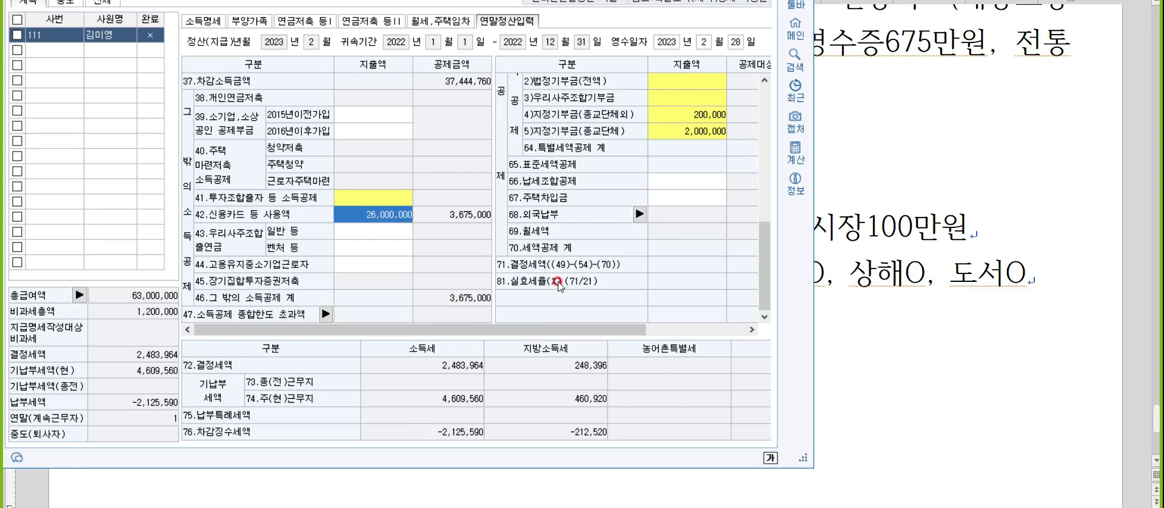
pyautogui.scroll(3, 654, 119)
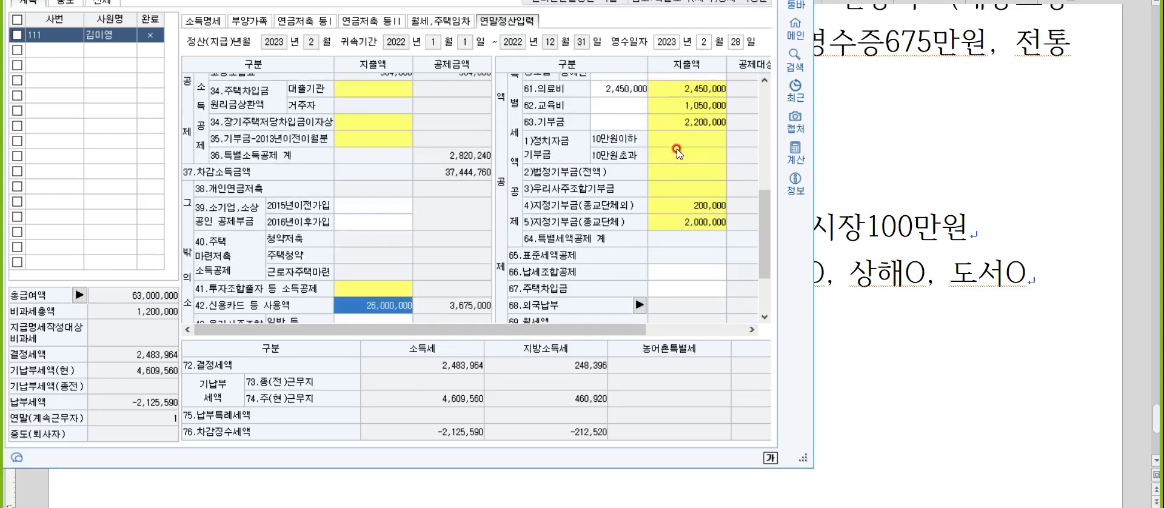
pyautogui.click(679, 103)
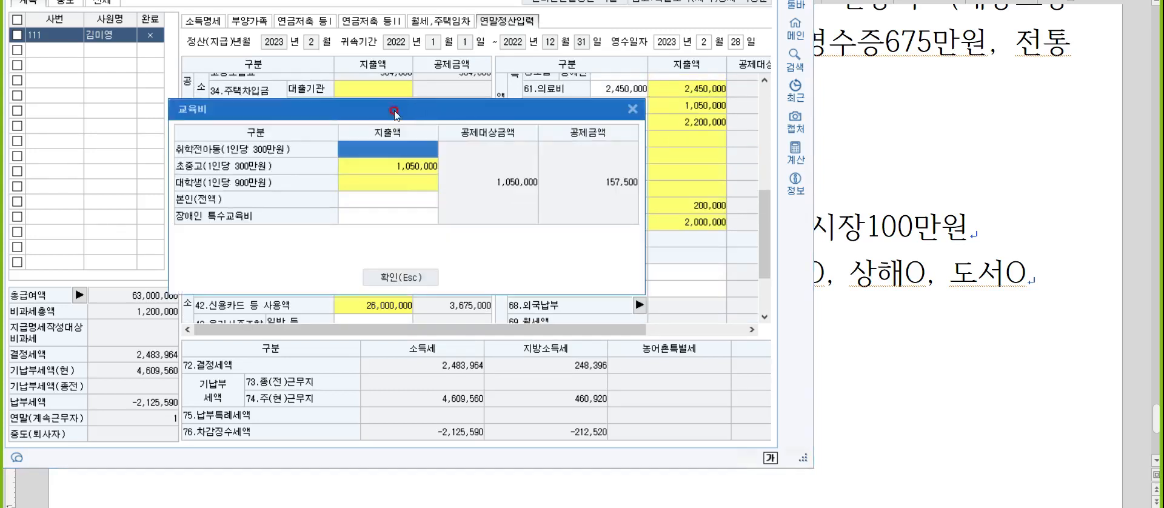
pyautogui.click(388, 149)
pyautogui.write('1800000')
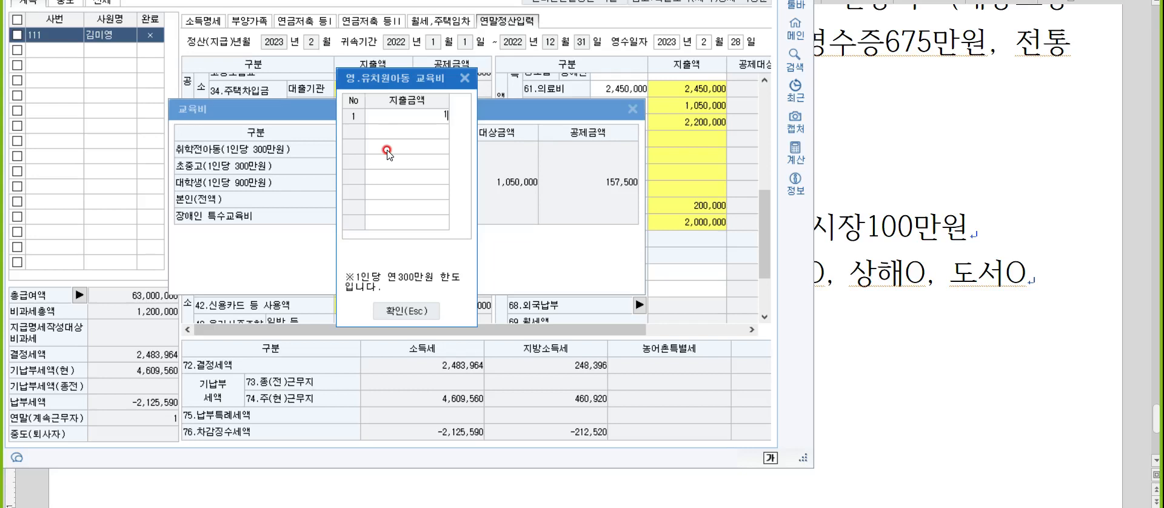
pyautogui.press('Return')
pyautogui.click(415, 312)
pyautogui.click(411, 282)
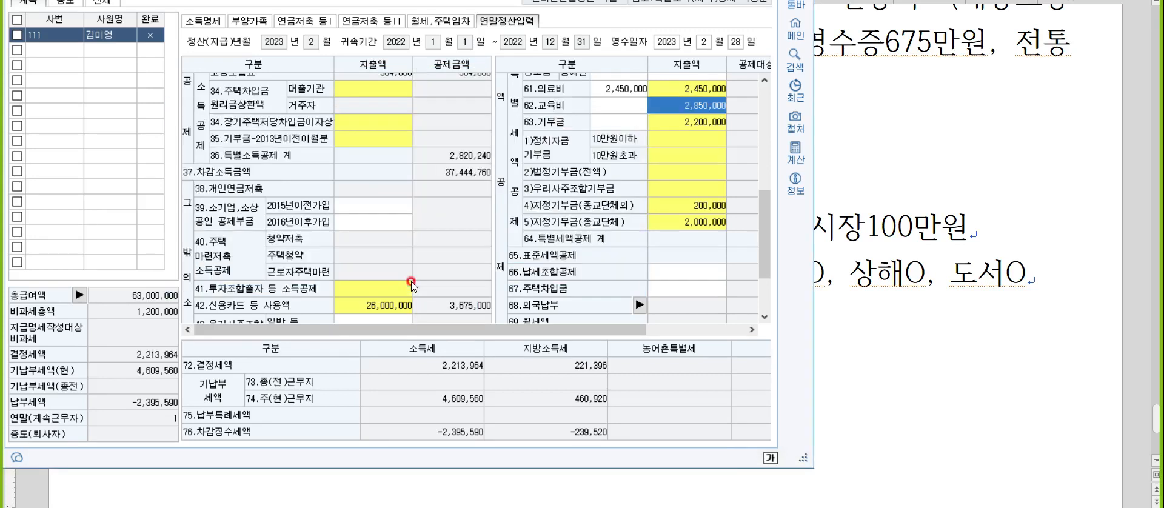
# Switch to the word processor document and add a line reading 5:10 below the dependants' deduction notes.
pyautogui.click(943, 350)
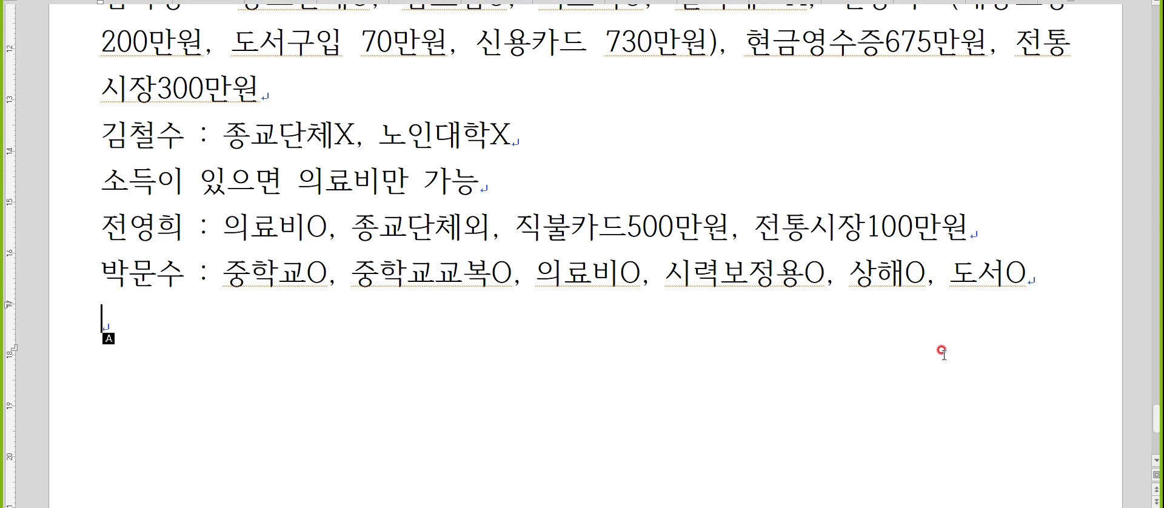
pyautogui.write('5:10')
pyautogui.press('Return')
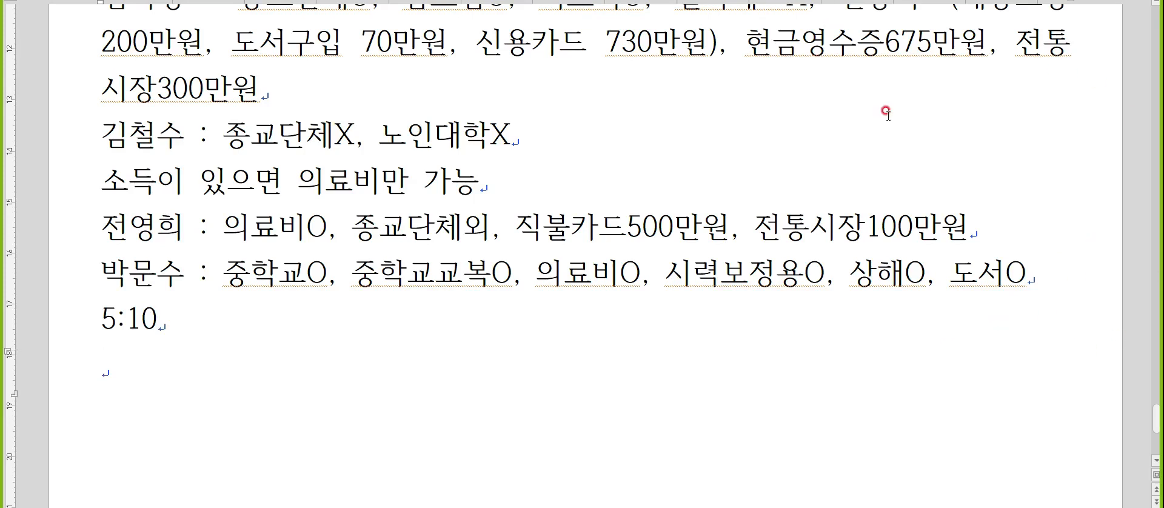
pyautogui.press('Hangul')
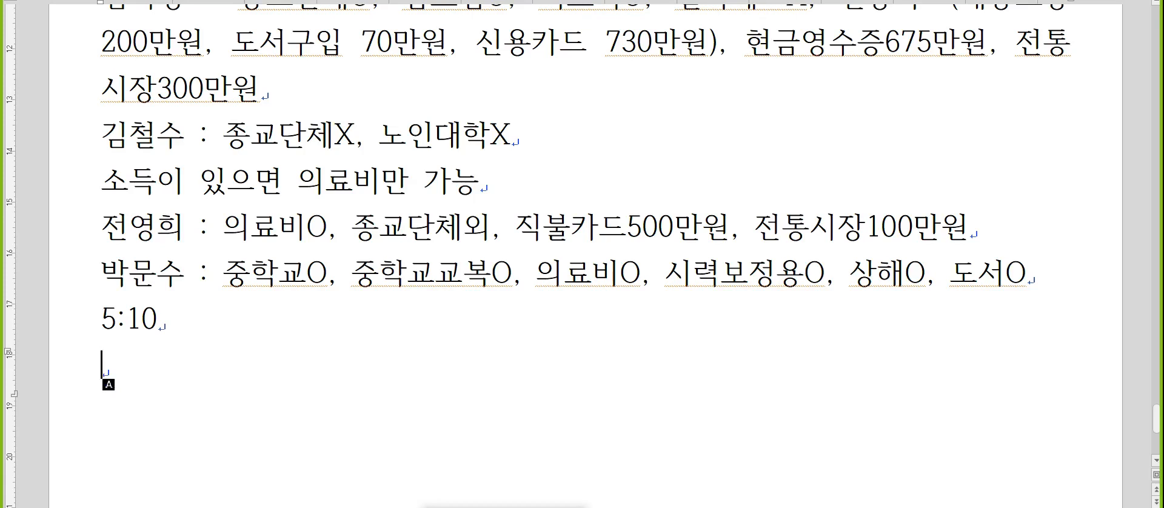